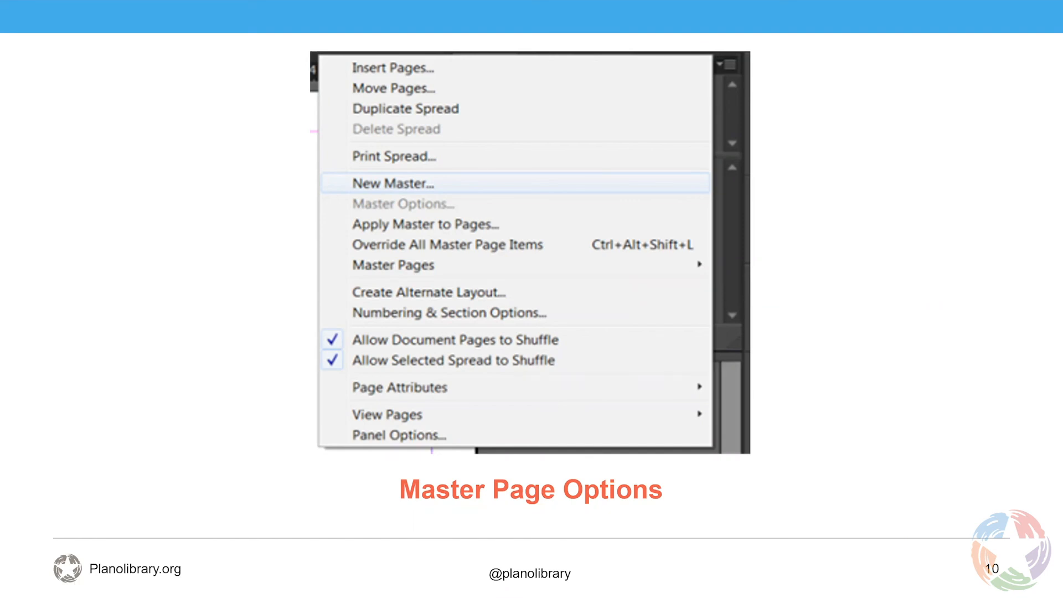
Start a new print document with a width of 6 in and a height of 9 in
key(Escape)
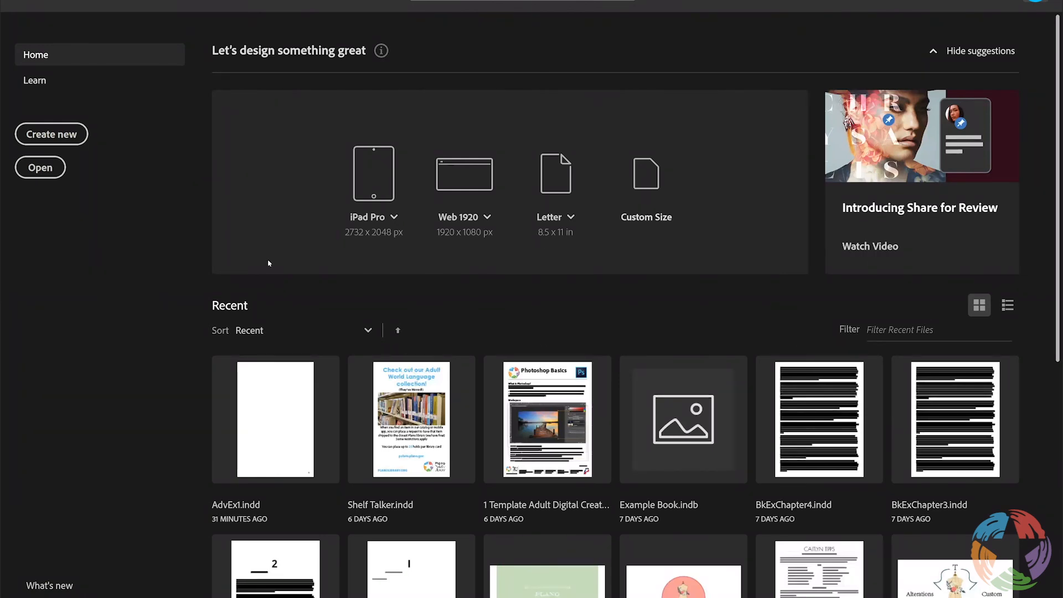
click(51, 134)
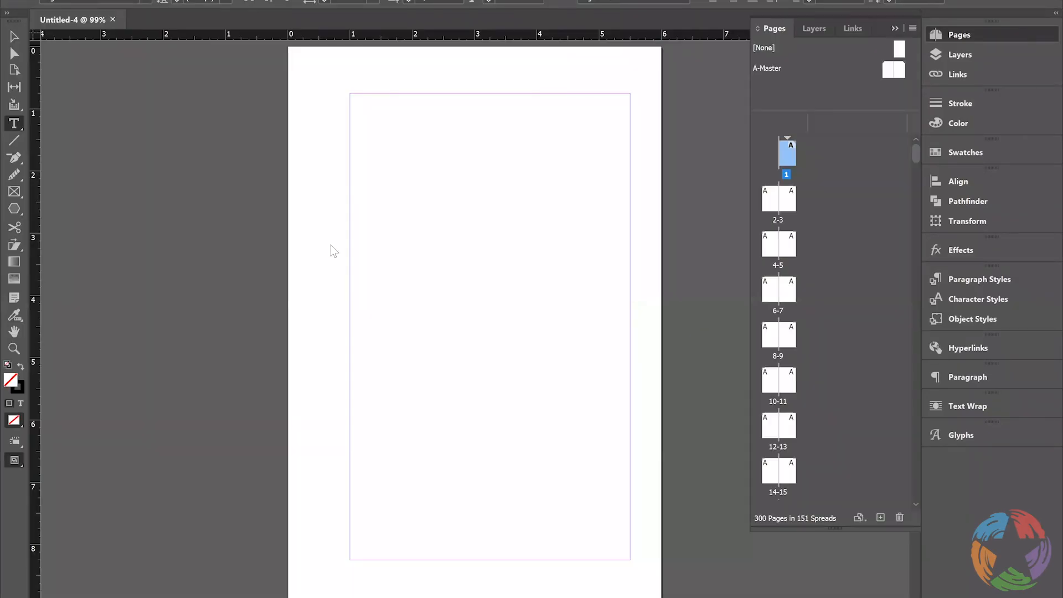
key(ctrl+n)
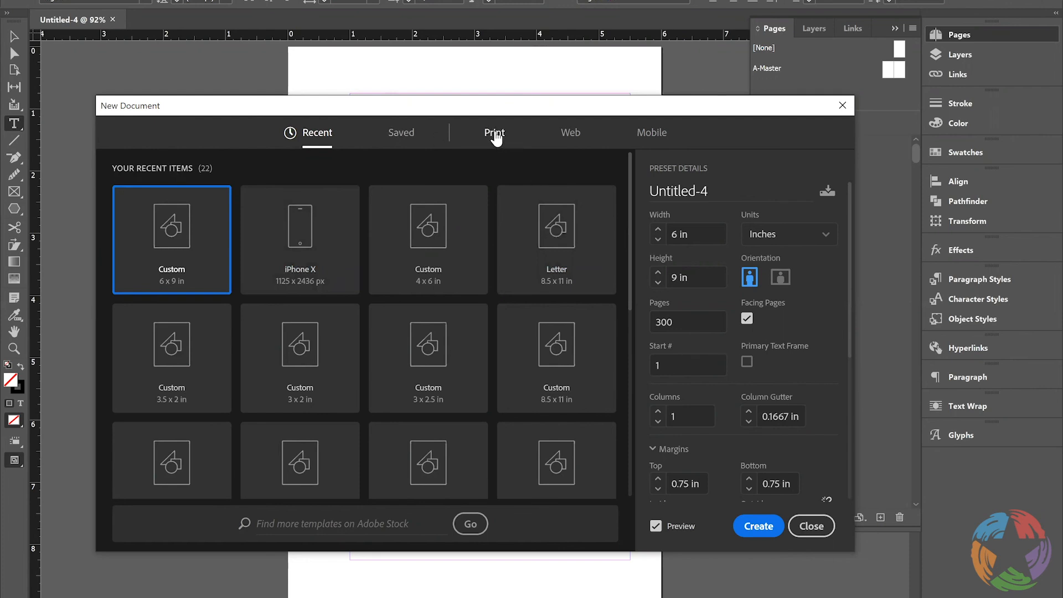
click(494, 133)
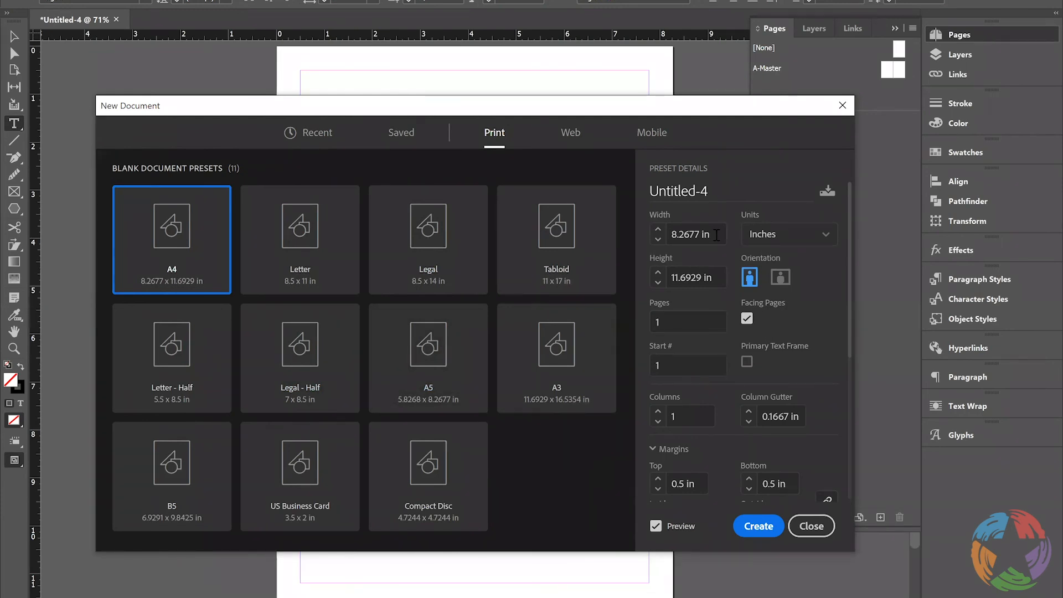
click(664, 237)
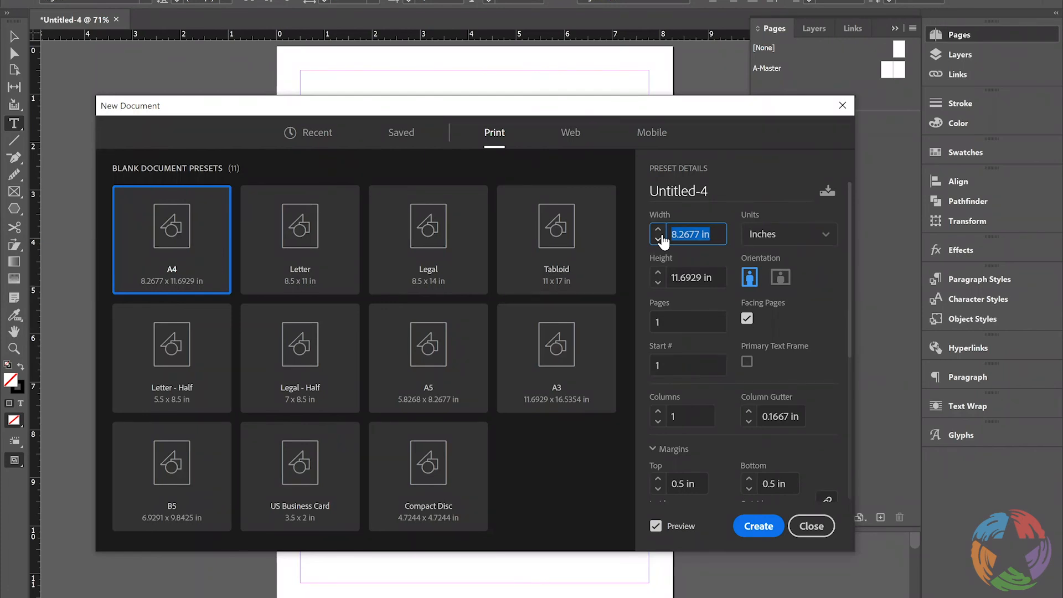
text(6)
key(Tab)
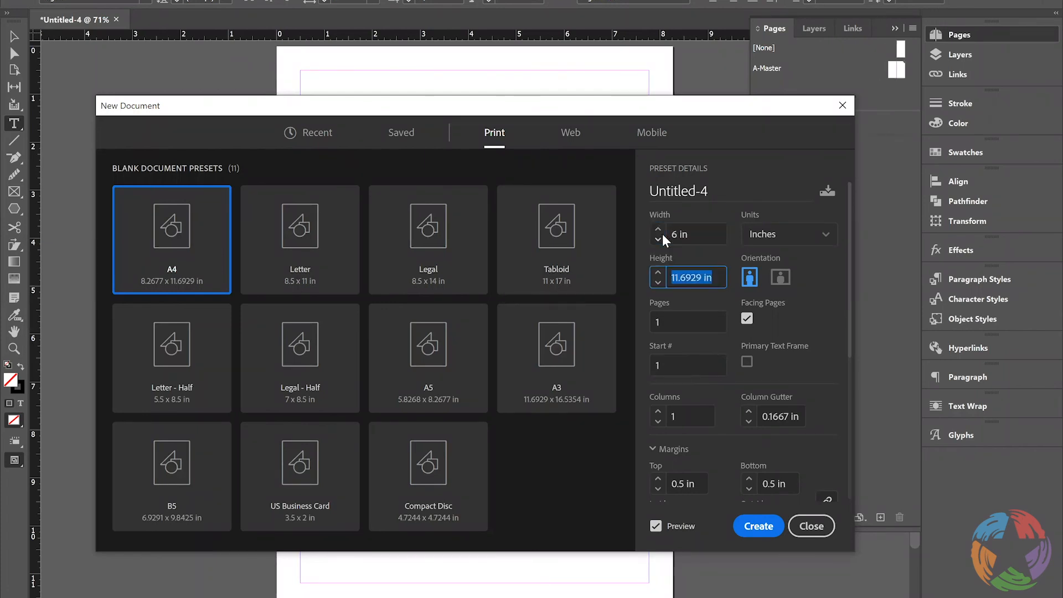
text(9)
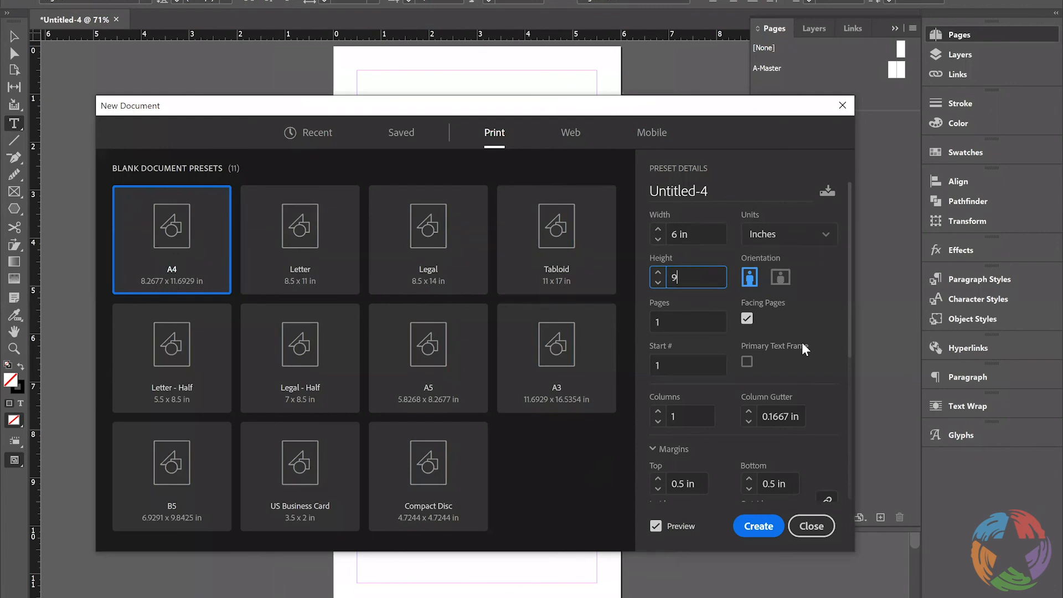
Set the new document's number of pages to 270
click(667, 323)
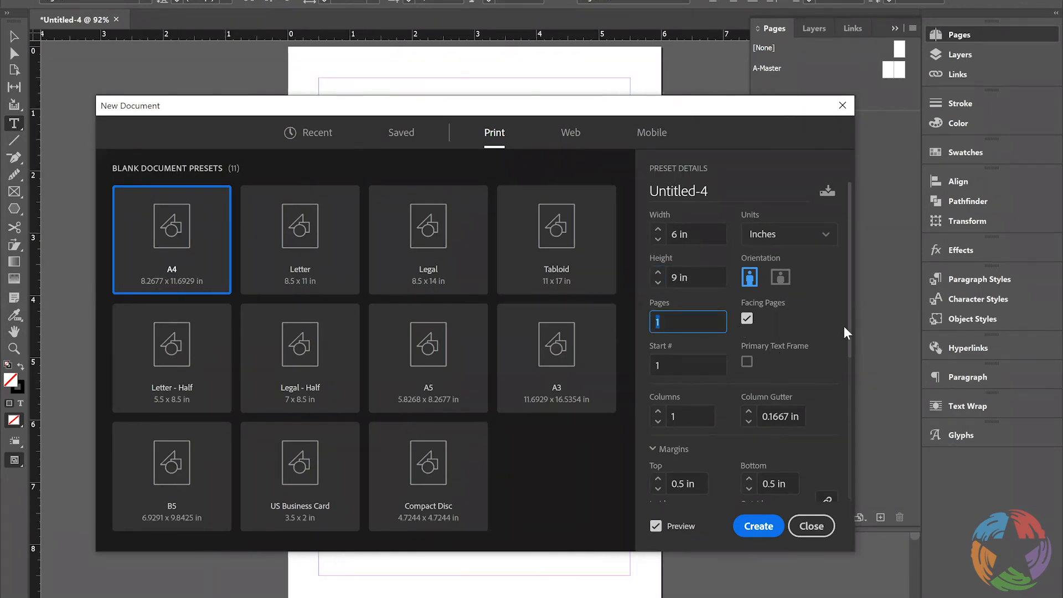
text(270)
click(789, 370)
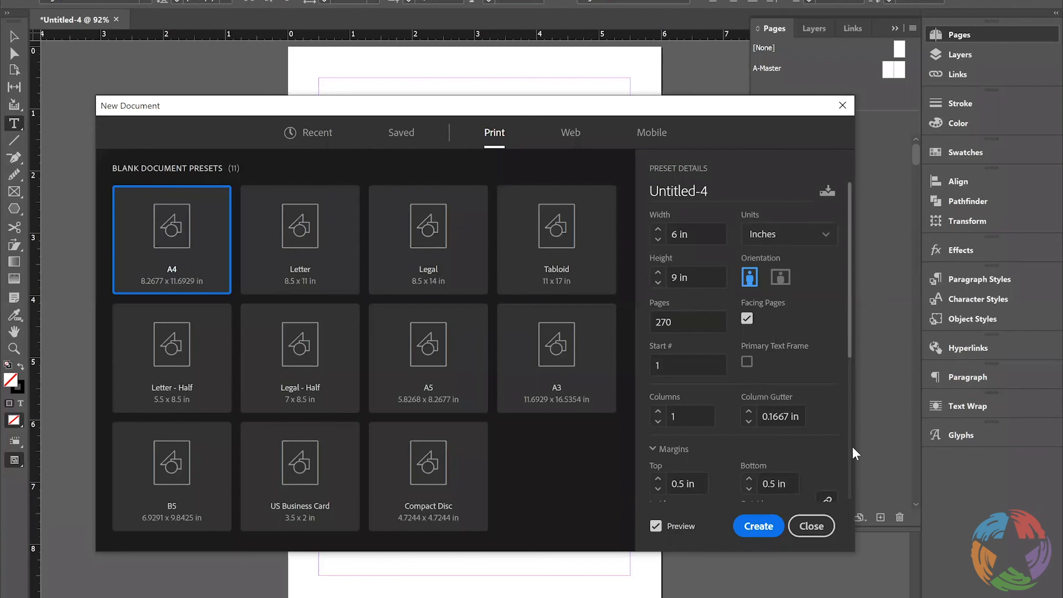
Set the inside margin to 1 in with the margins unlinked, then link them so all four are 1 in
scroll(852, 446, down, 3)
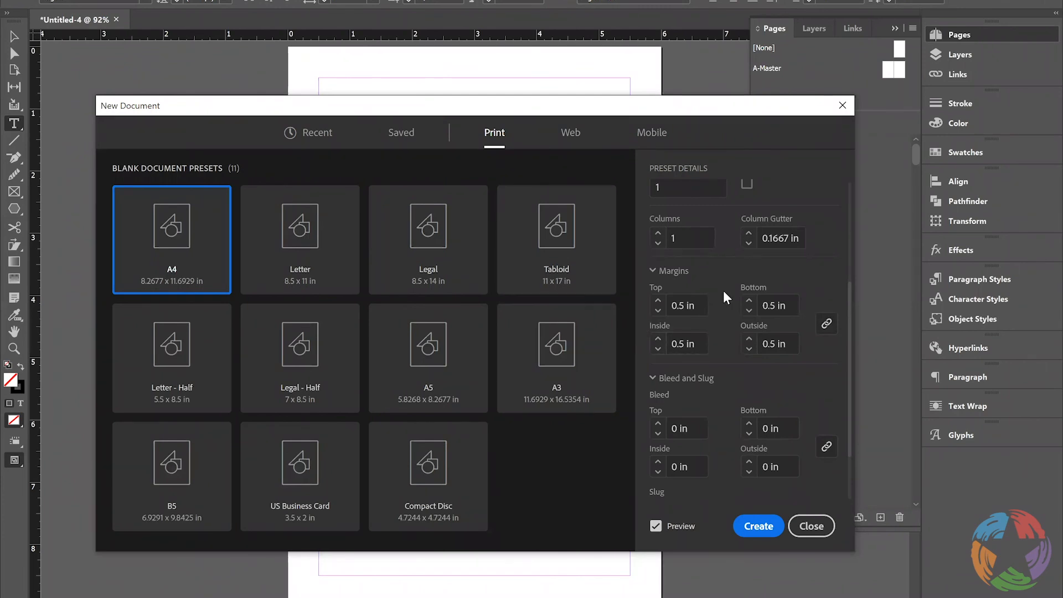
click(827, 328)
click(827, 328)
double_click(684, 343)
scroll(674, 287, down, 2)
key(shift+Left)
key(shift+Left)
text(1)
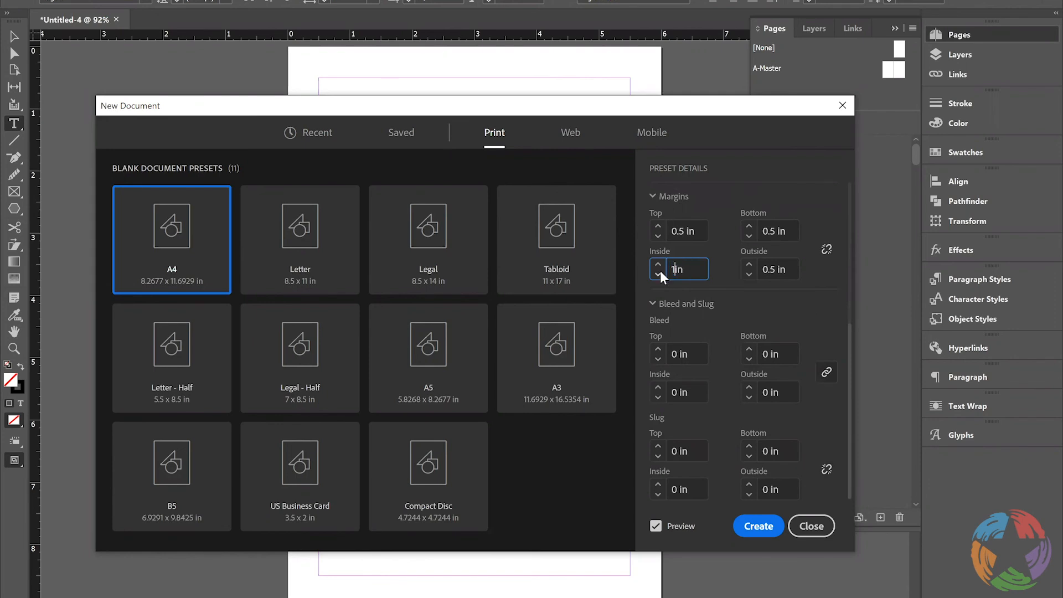
click(827, 250)
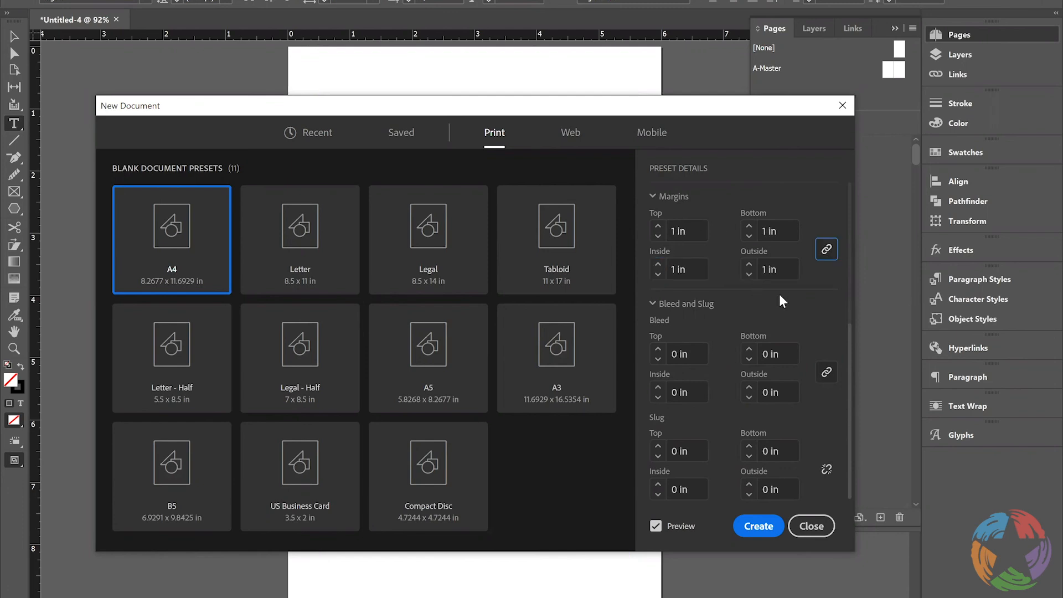
Unlink the margins and set the outside margin to 0.5 in and the top margin to 0.75 in
click(827, 251)
drag(767, 271, 750, 270)
text(.5)
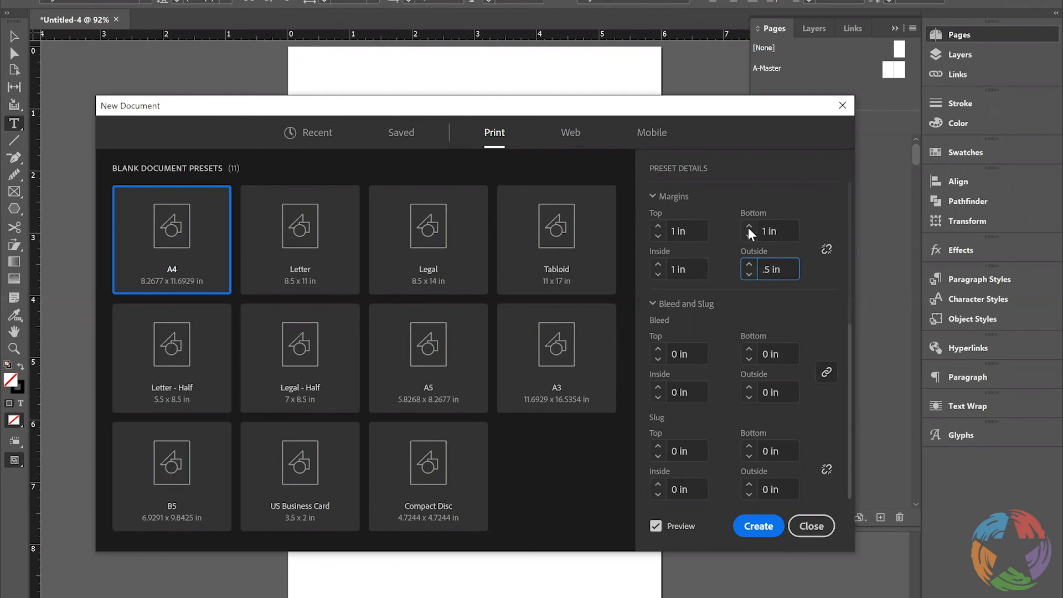
drag(768, 231, 754, 232)
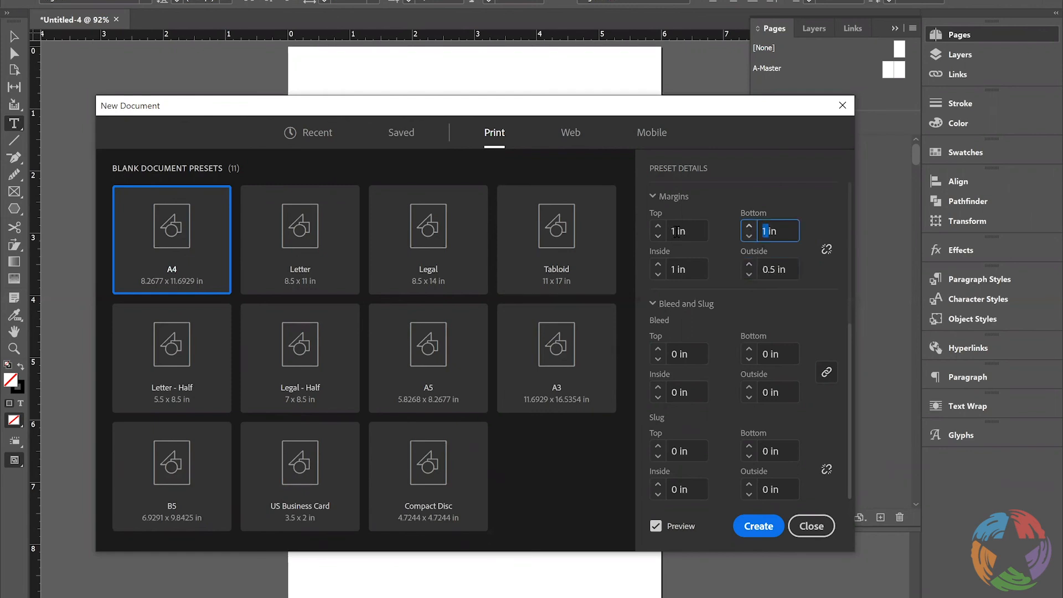
drag(678, 231, 657, 233)
text(.)
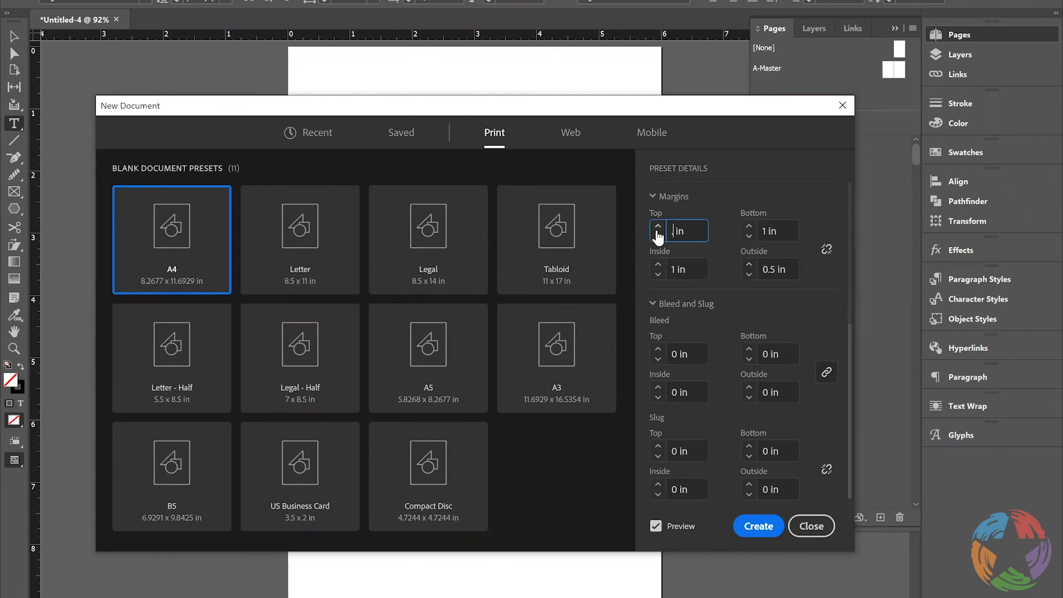
text(75)
click(823, 368)
Name the document Book Example and create it
drag(850, 438, 861, 282)
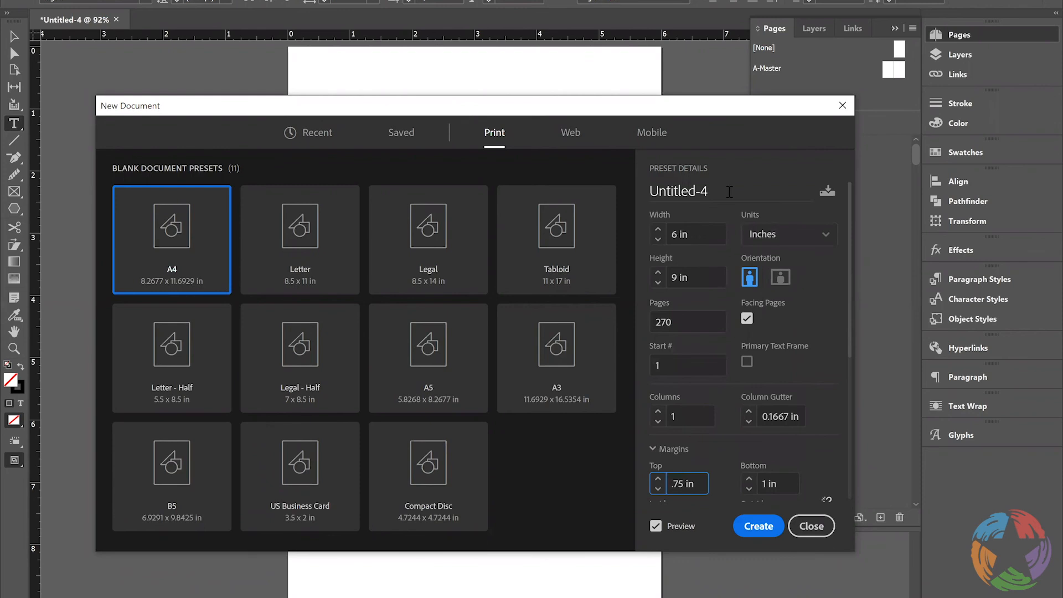
drag(733, 191, 631, 184)
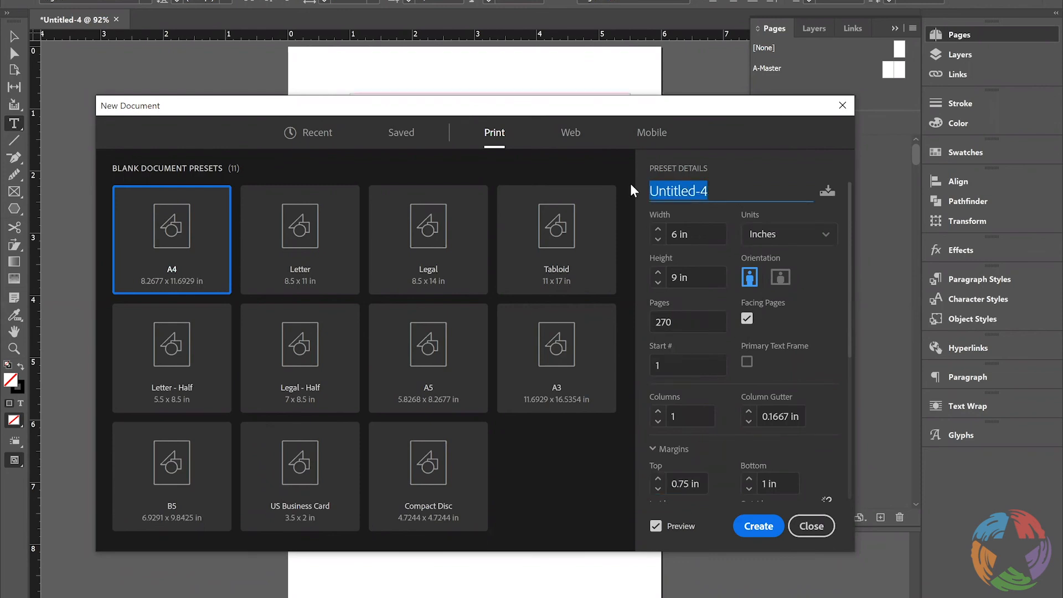
text(B)
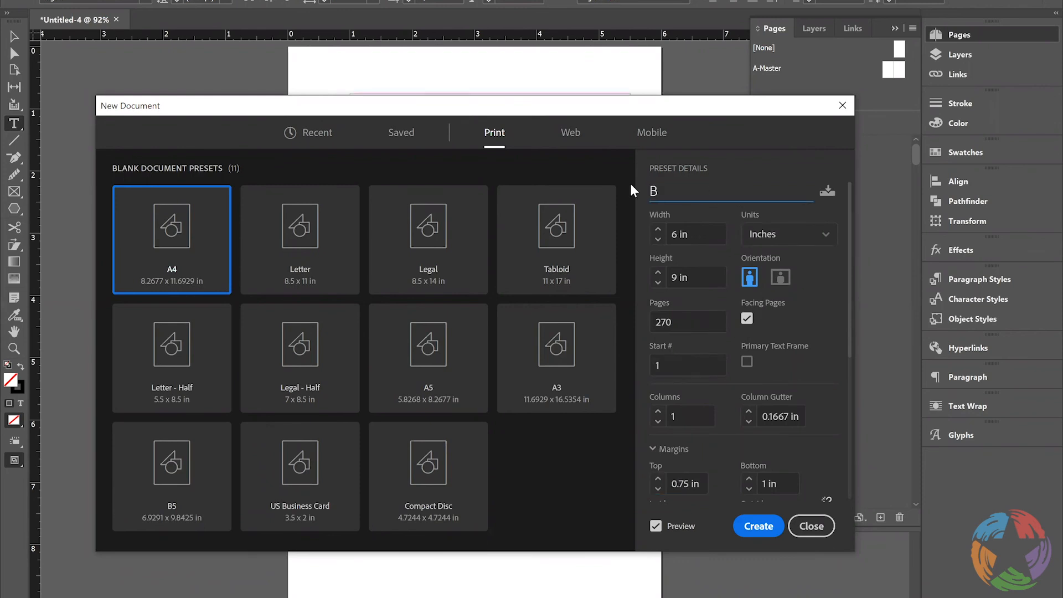
text(ook Example)
click(756, 531)
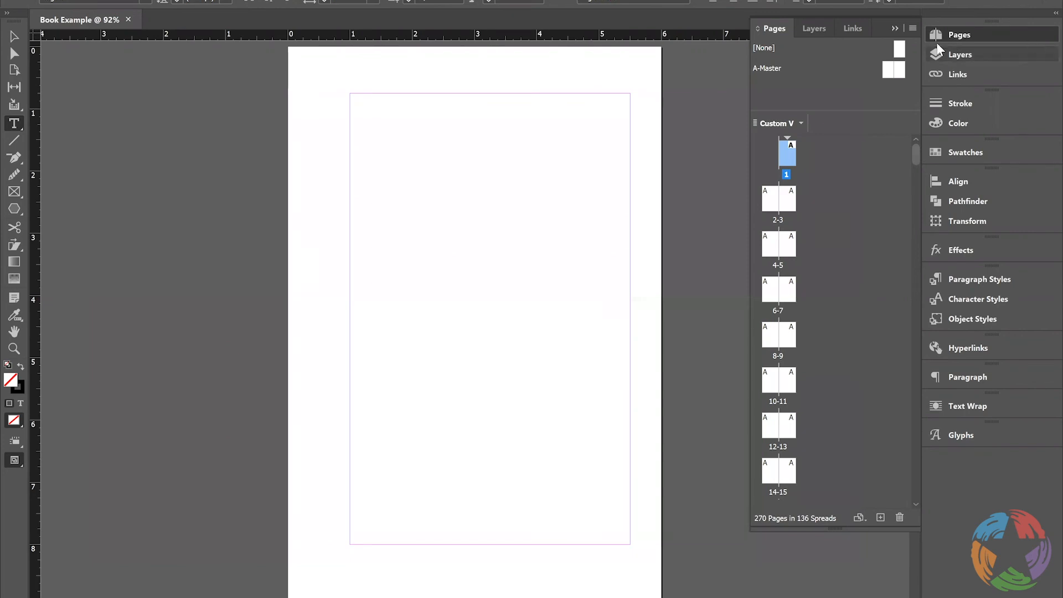
Look through the document's page thumbnails, the A-Master spread and the 6-7 spread
drag(918, 175, 923, 524)
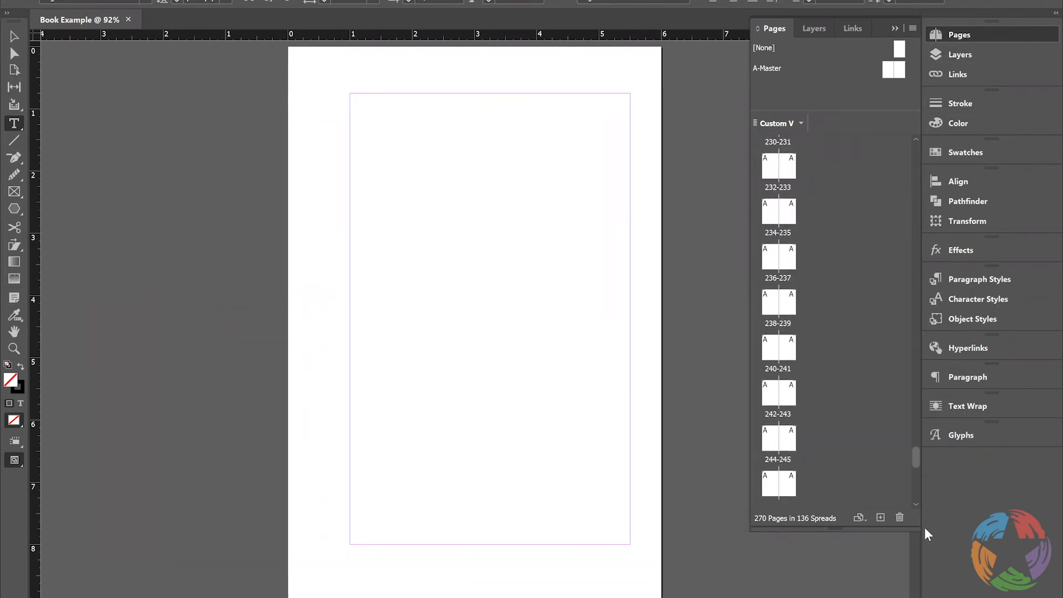
drag(908, 364, 913, 122)
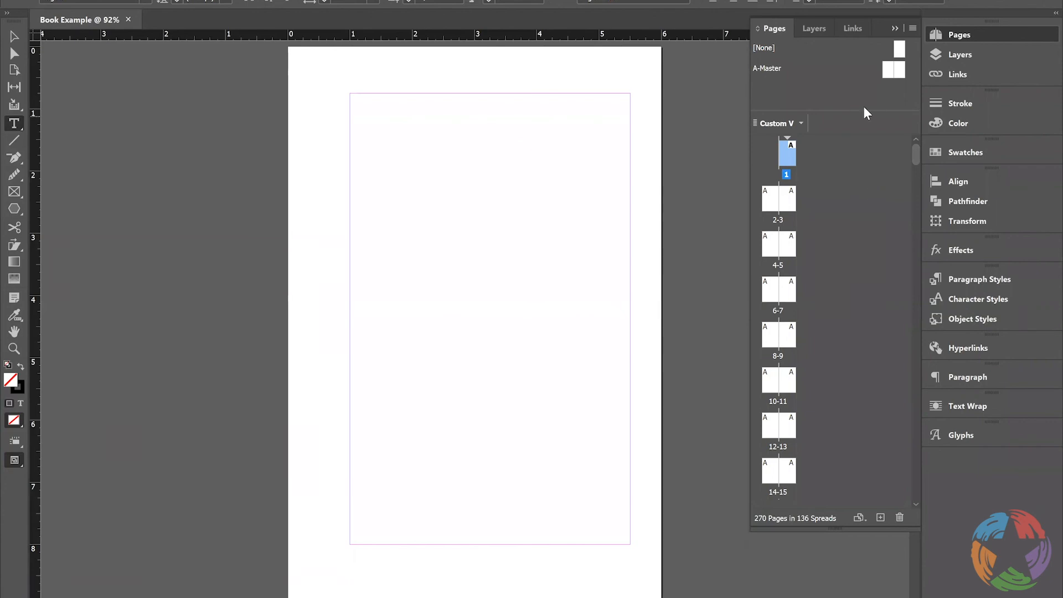
click(762, 67)
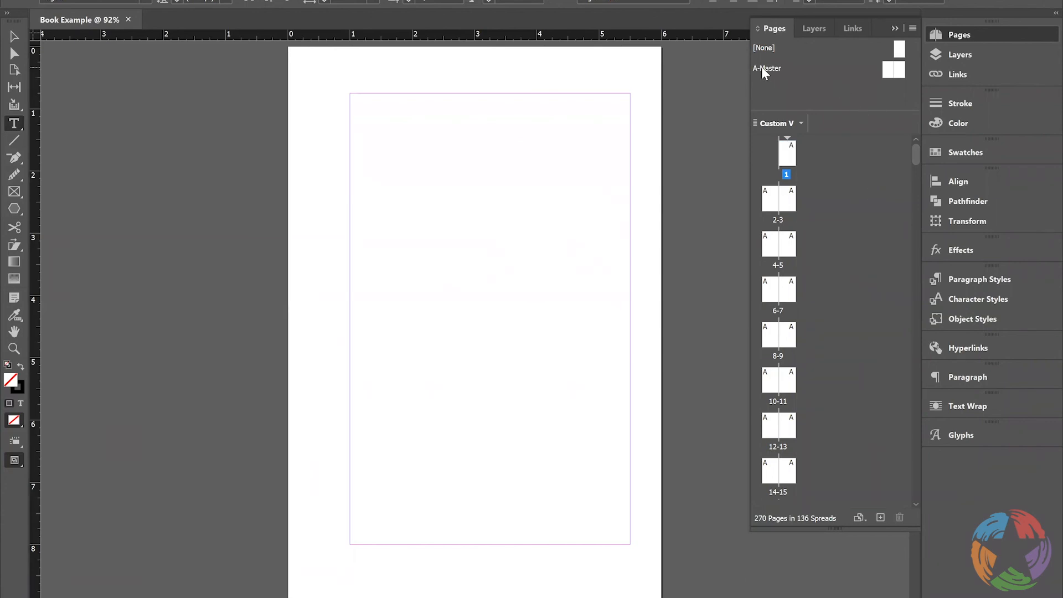
double_click(895, 71)
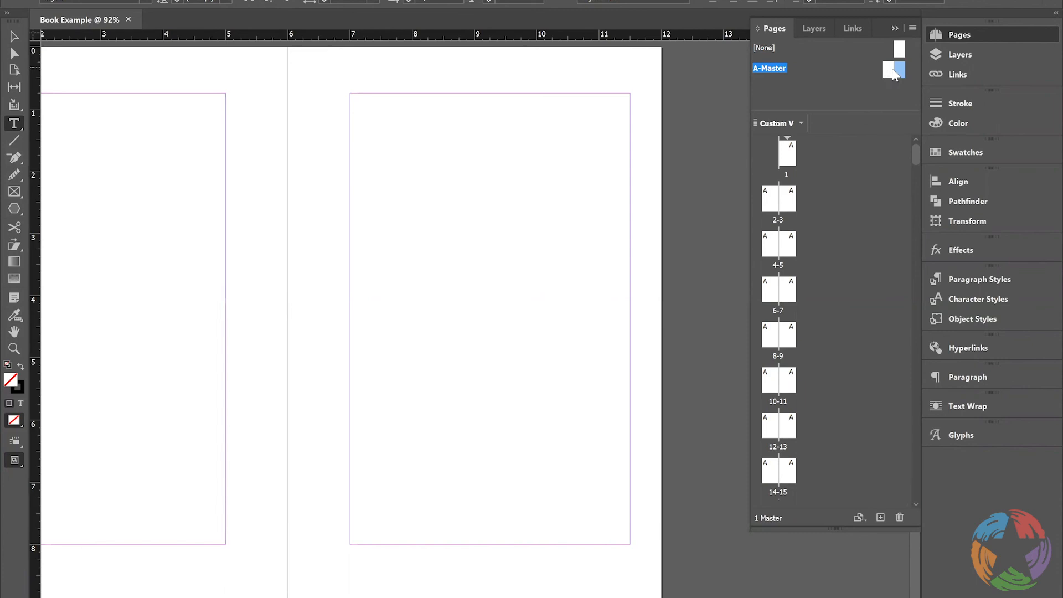
click(887, 71)
click(904, 72)
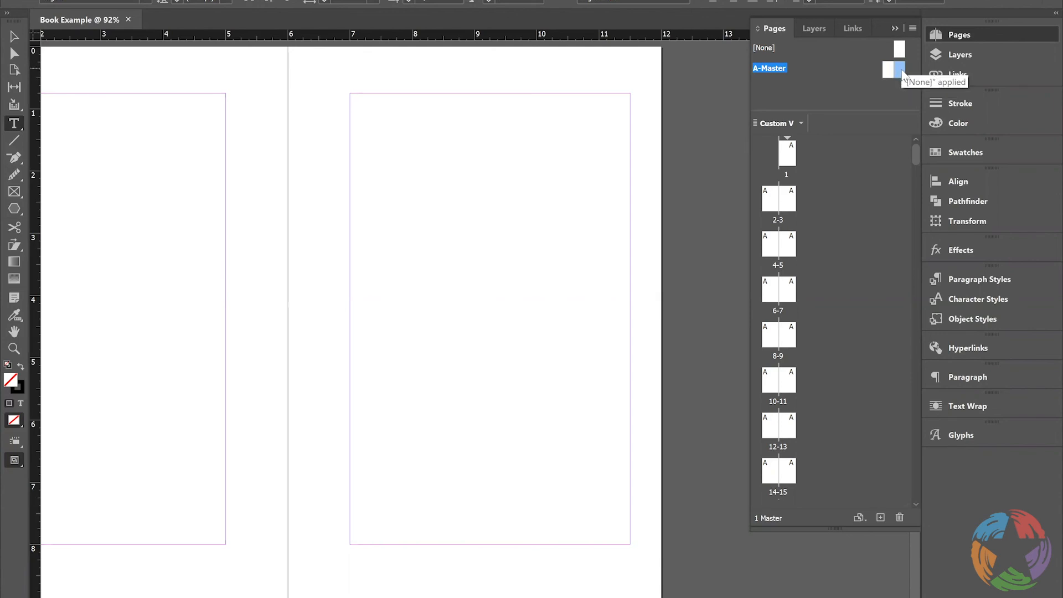
double_click(902, 70)
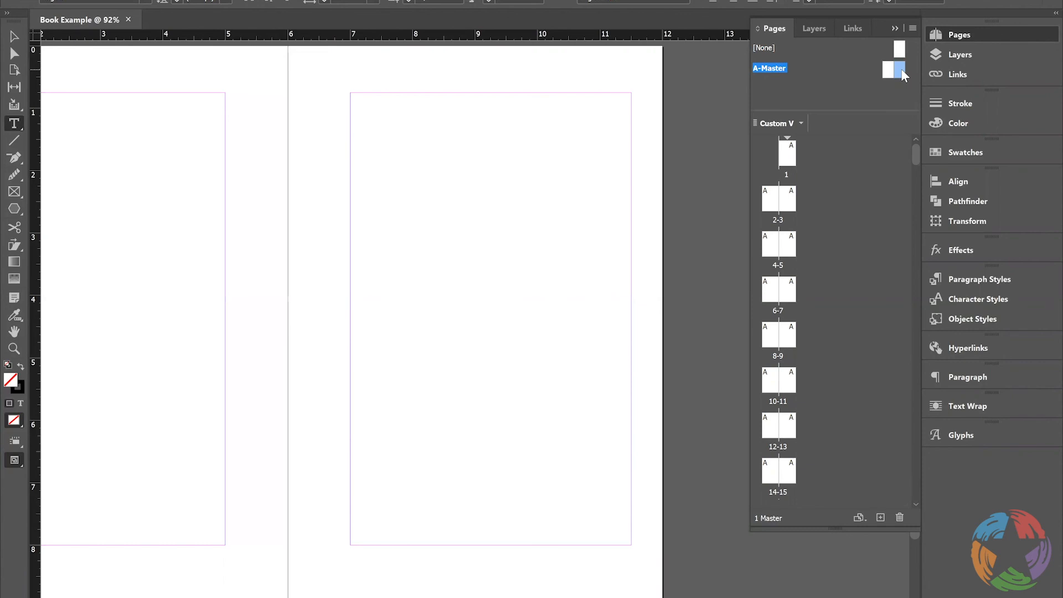
double_click(784, 292)
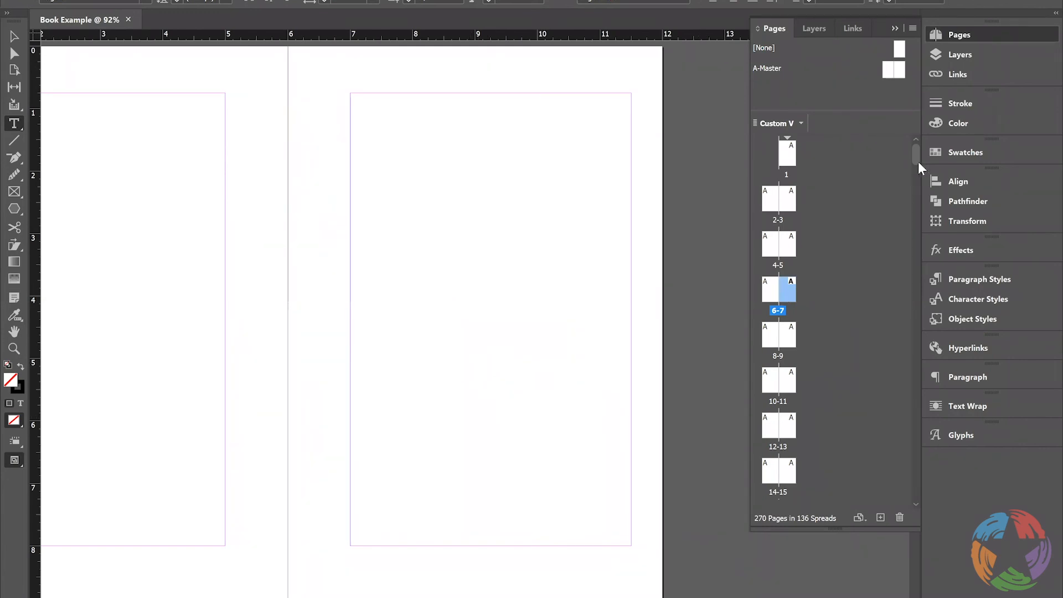
click(961, 35)
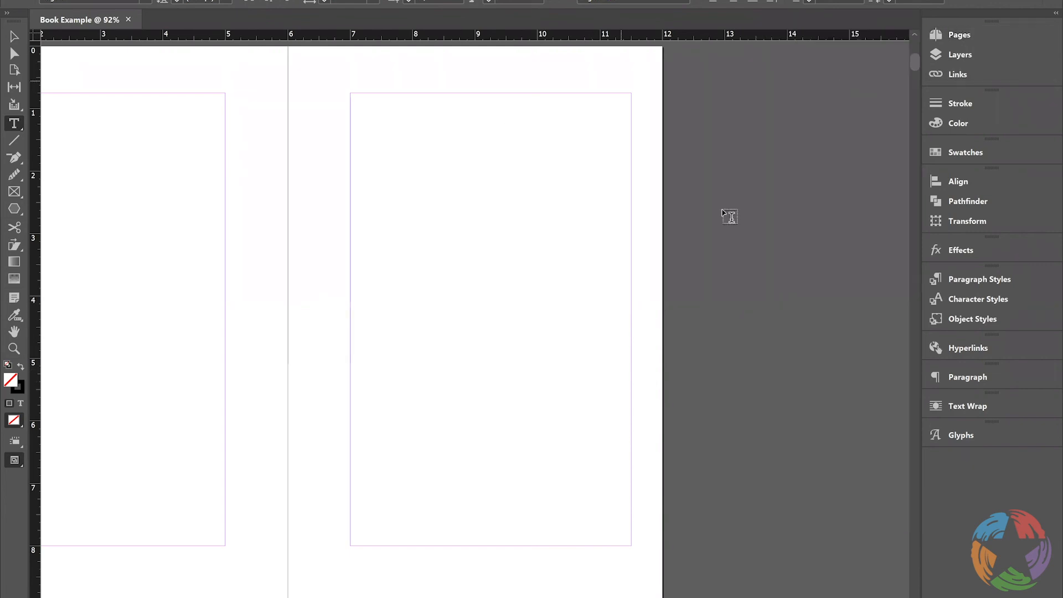
click(956, 35)
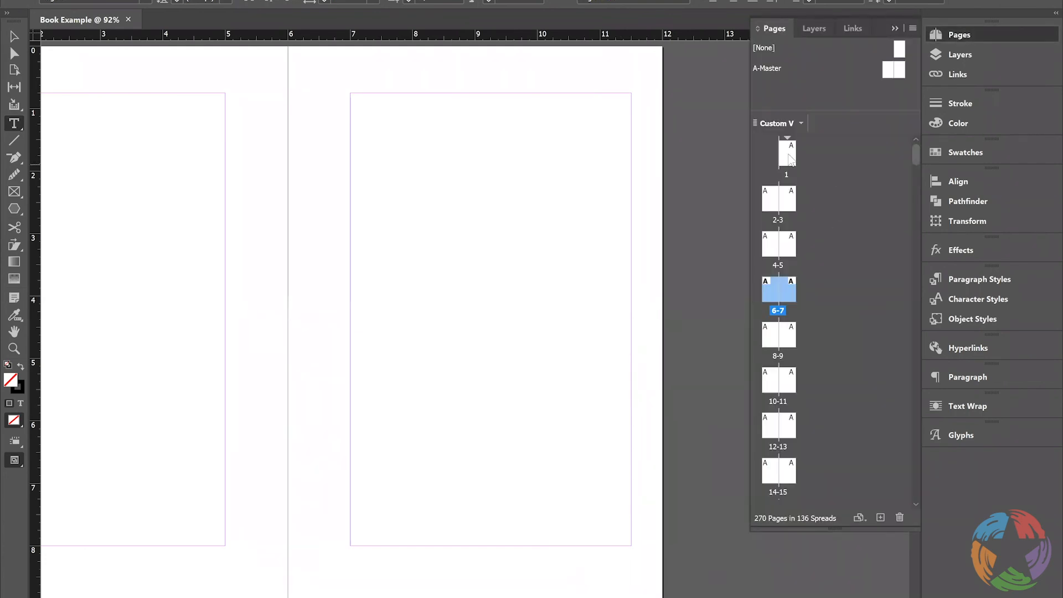
Add a second master spread below A-Master and open it
click(898, 71)
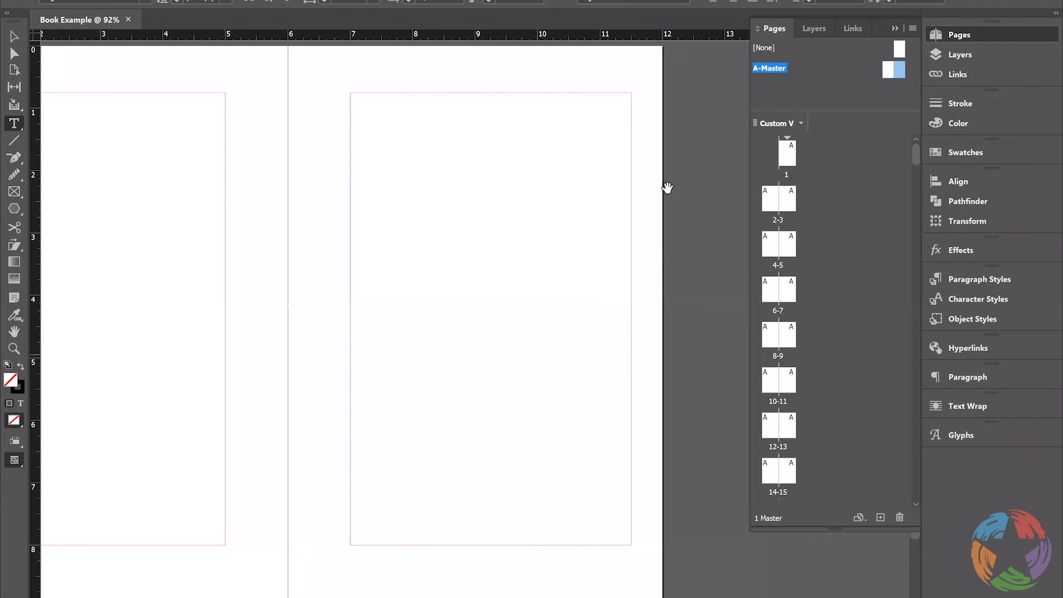
click(880, 514)
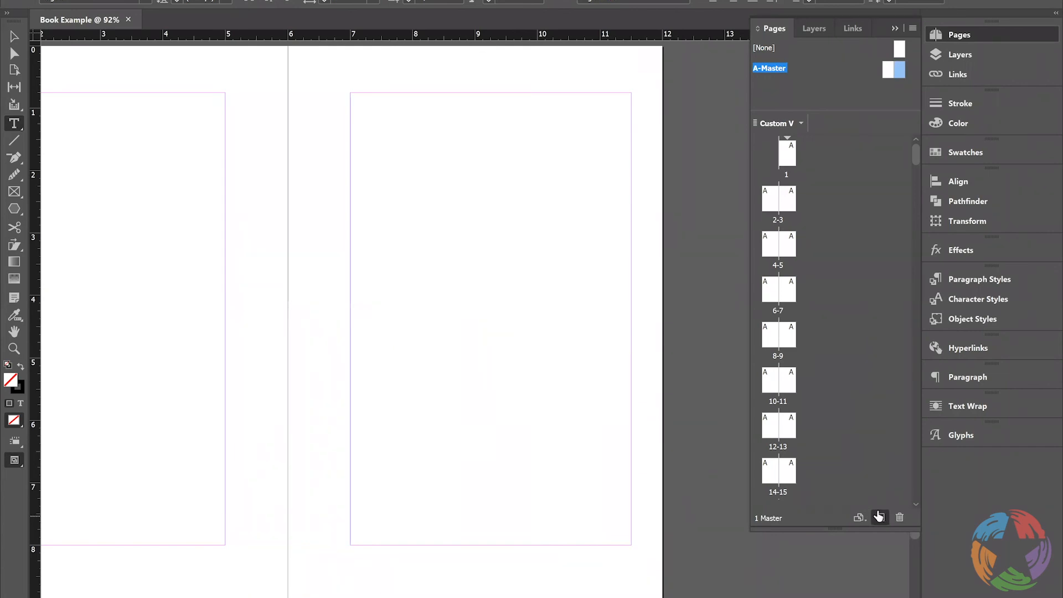
double_click(779, 95)
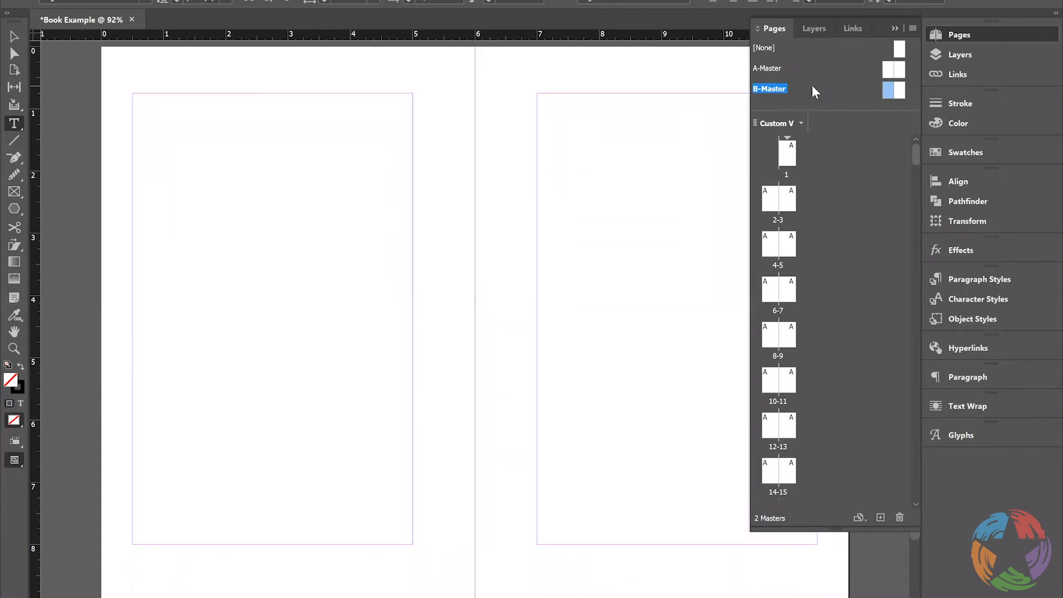
Rename the B master as Chapter Page and set its number of pages to 1
right_click(772, 88)
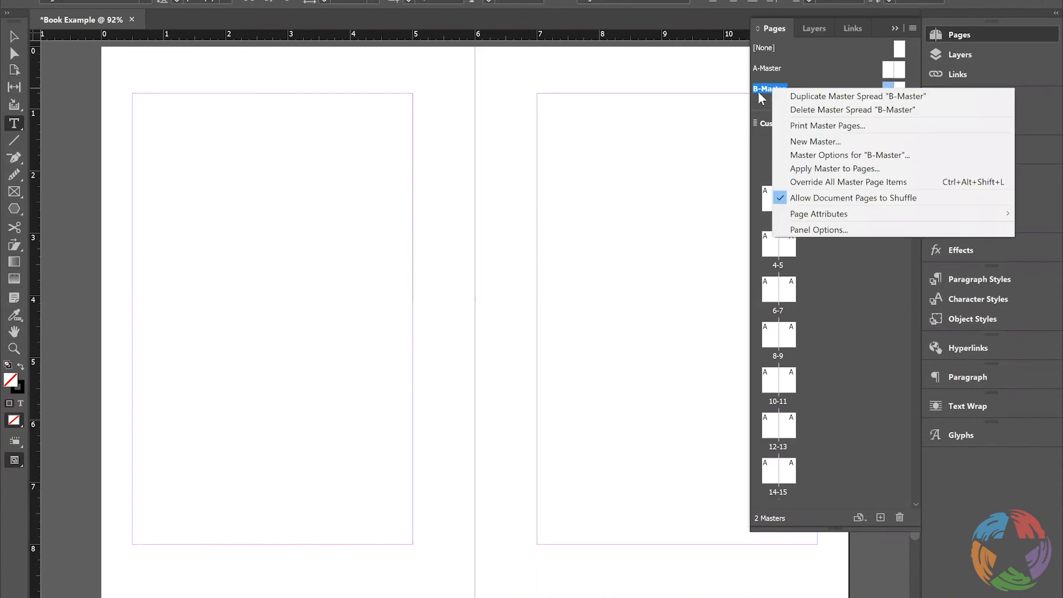
click(802, 157)
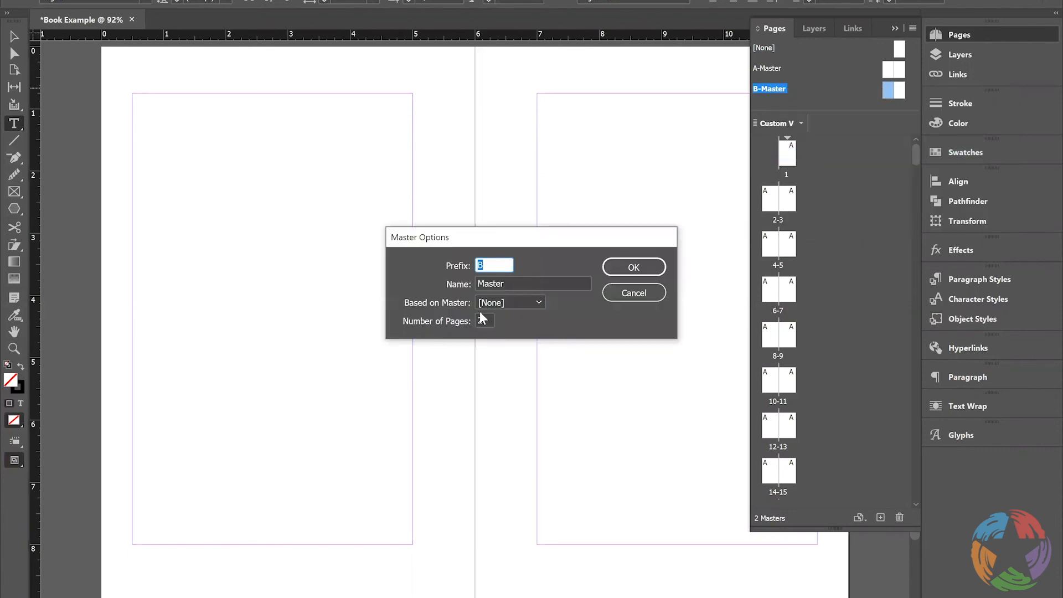
key(Tab)
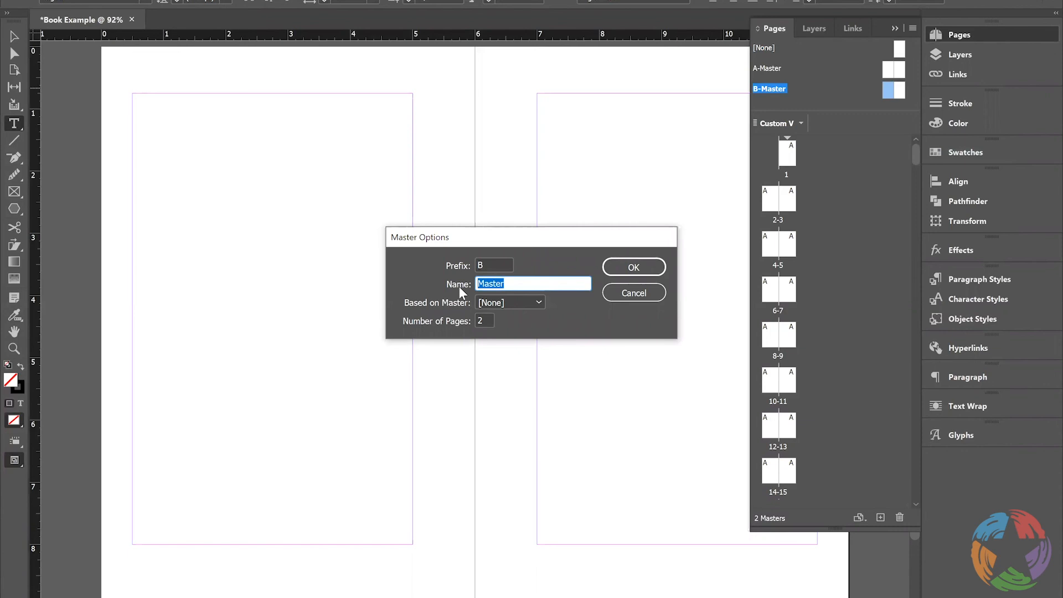
text(F)
key(BackSpace)
text(Chapter Page)
double_click(483, 320)
text(1)
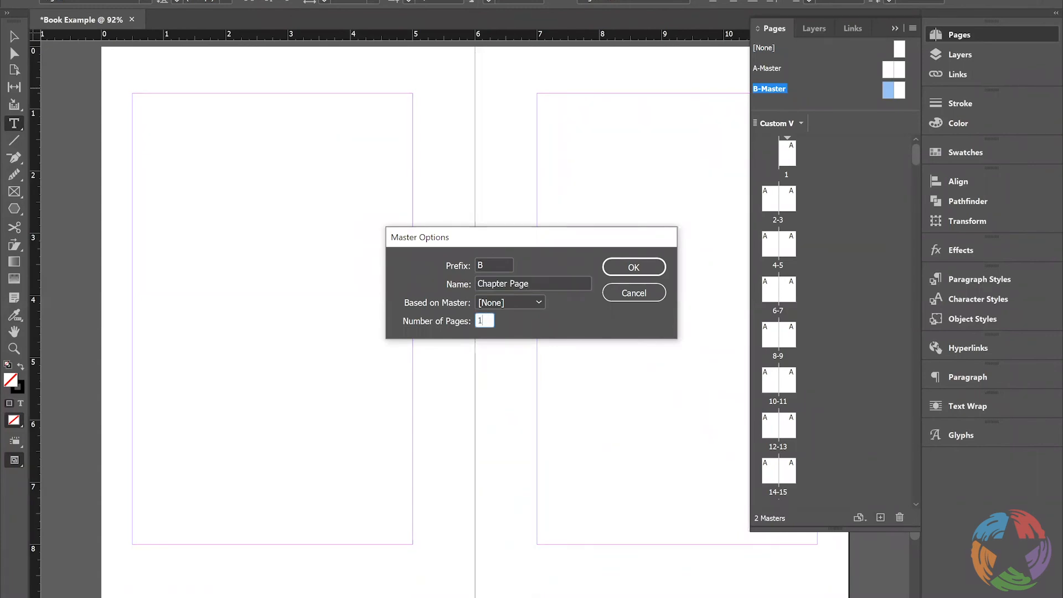
click(619, 268)
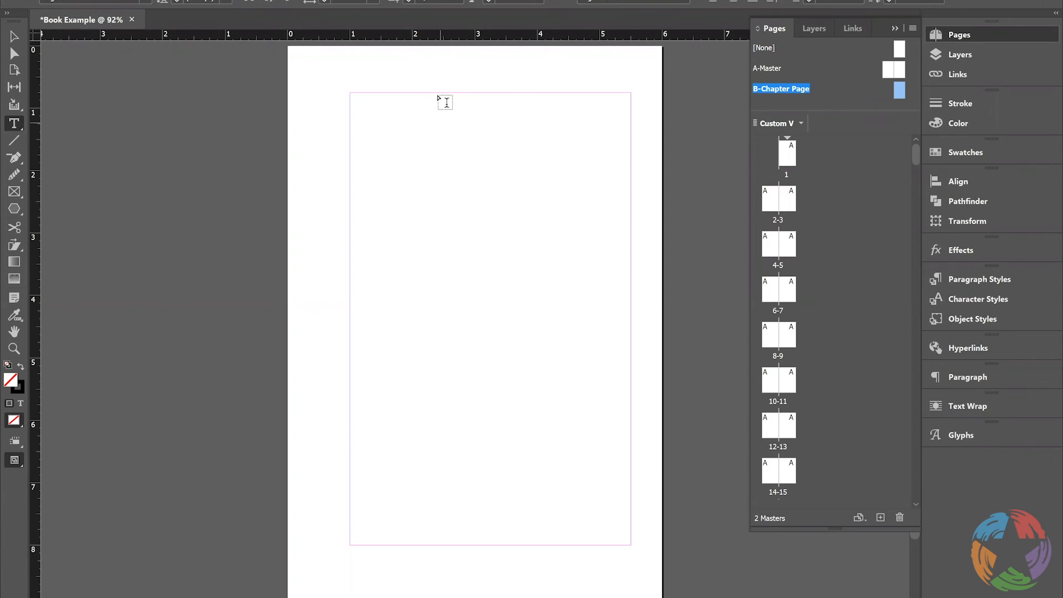
Draw a small text frame at the Chapter Page master's top margin and centre it between the side margins at X 2.62 in, Y 0.75 in
drag(460, 94, 534, 190)
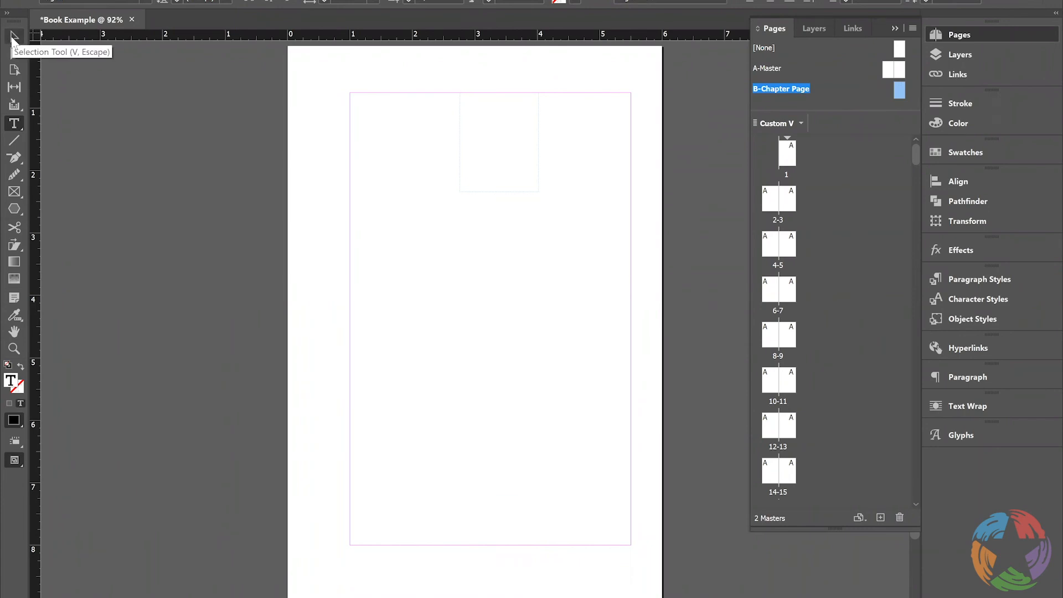
click(13, 37)
click(488, 165)
mouse_move(485, 159)
mouse_down()
mouse_move(471, 161)
mouse_move(534, 161)
mouse_move(490, 159)
mouse_up()
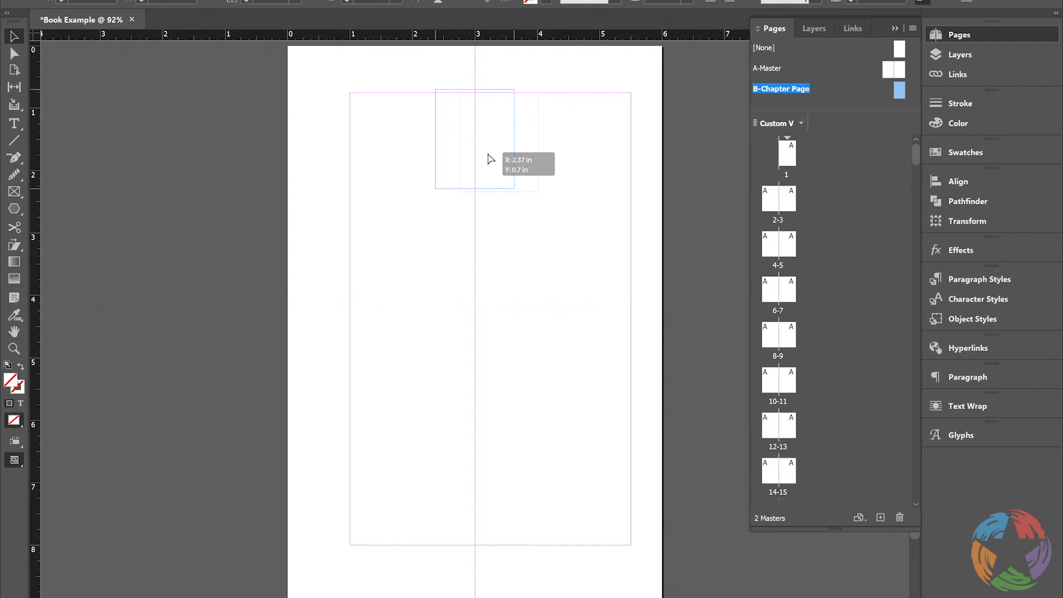
drag(490, 159, 503, 160)
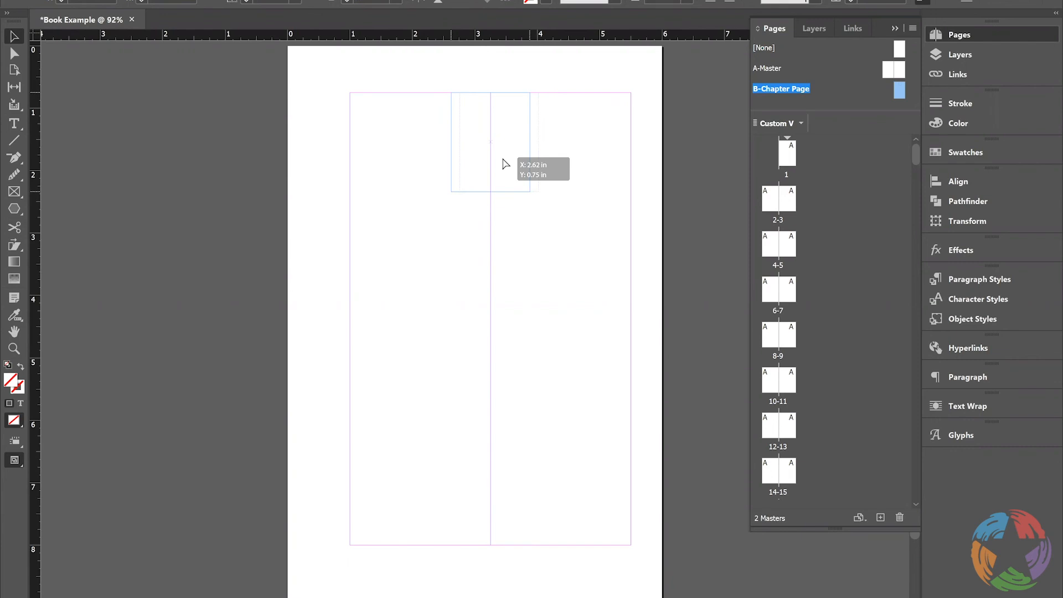
drag(503, 159, 502, 158)
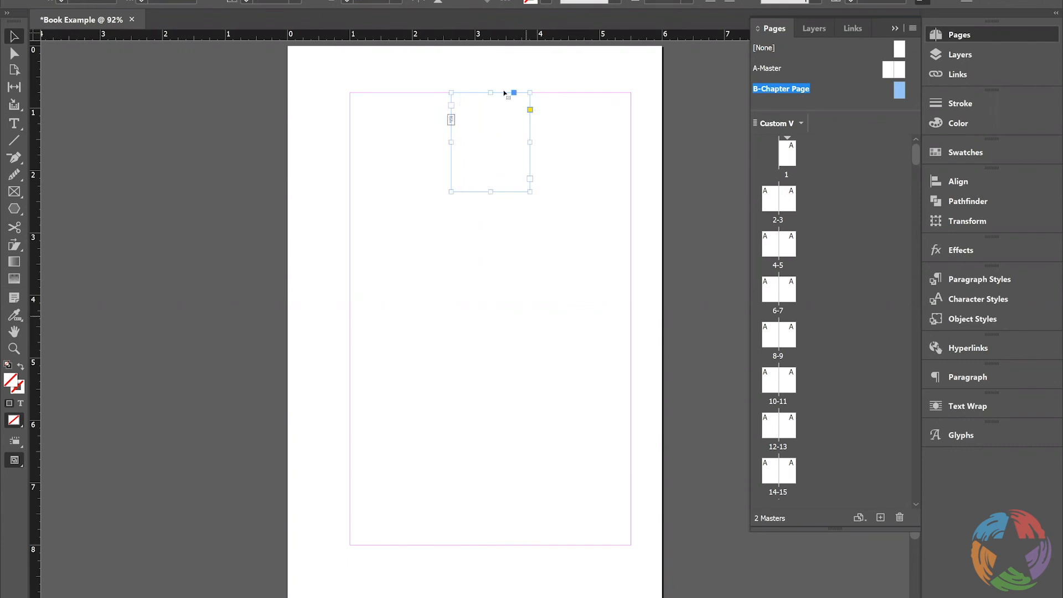
Enter the letter A in the small frame and draw a margin-wide text frame below it, reaching down to the bottom margin
key(t)
click(495, 149)
text(A)
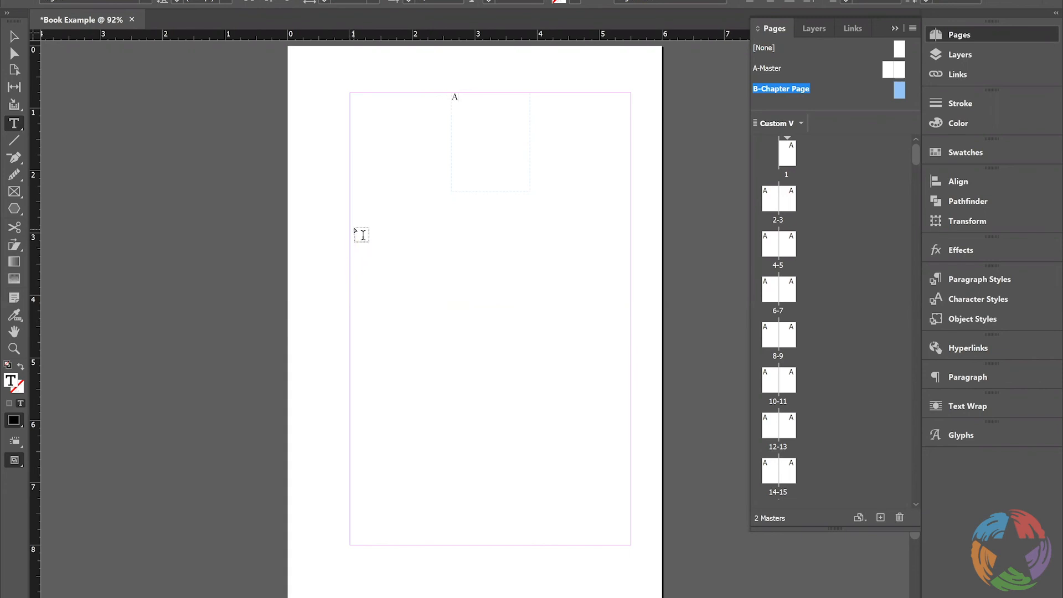
drag(351, 225, 630, 544)
Apply the B-Chapter Page master to page 1 and check the master's layout
drag(783, 91, 796, 160)
drag(792, 163, 793, 165)
click(966, 36)
scroll(917, 140, down, 3)
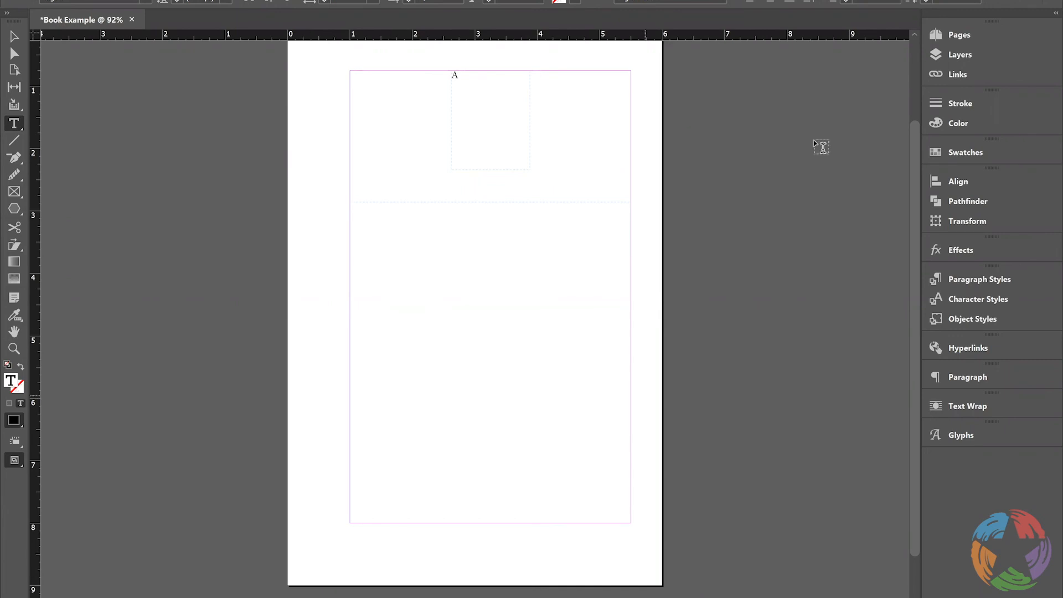
scroll(911, 114, up, 1)
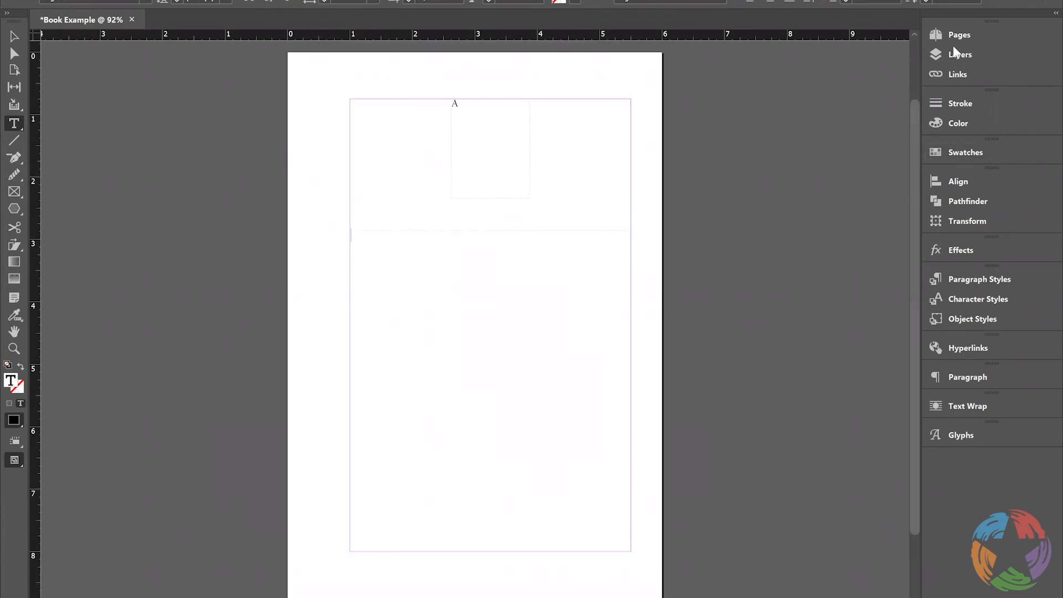
click(966, 35)
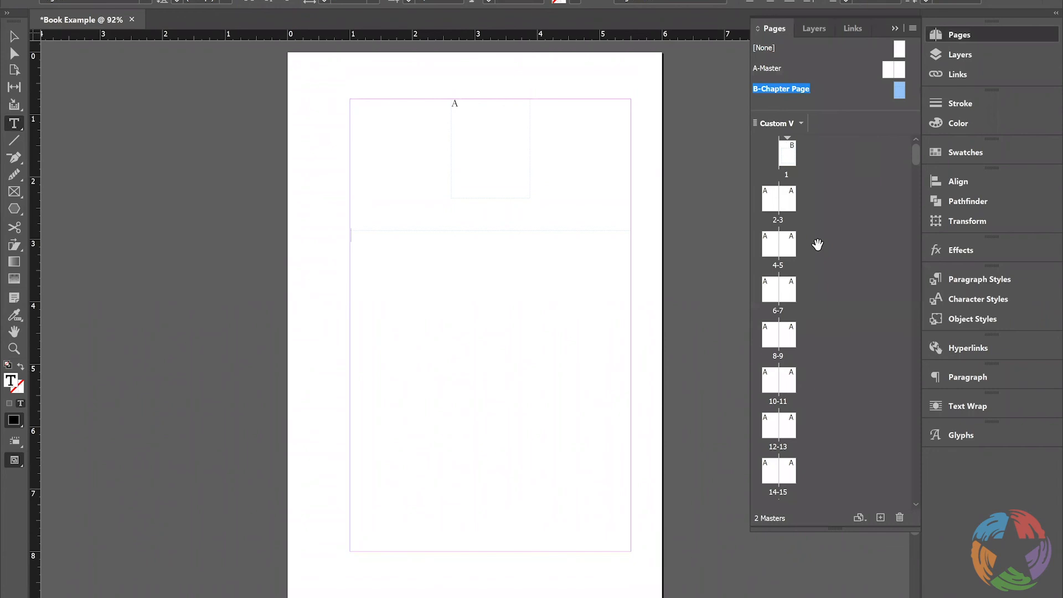
Duplicate the B-Chapter Page master spread and open the copy
right_click(788, 91)
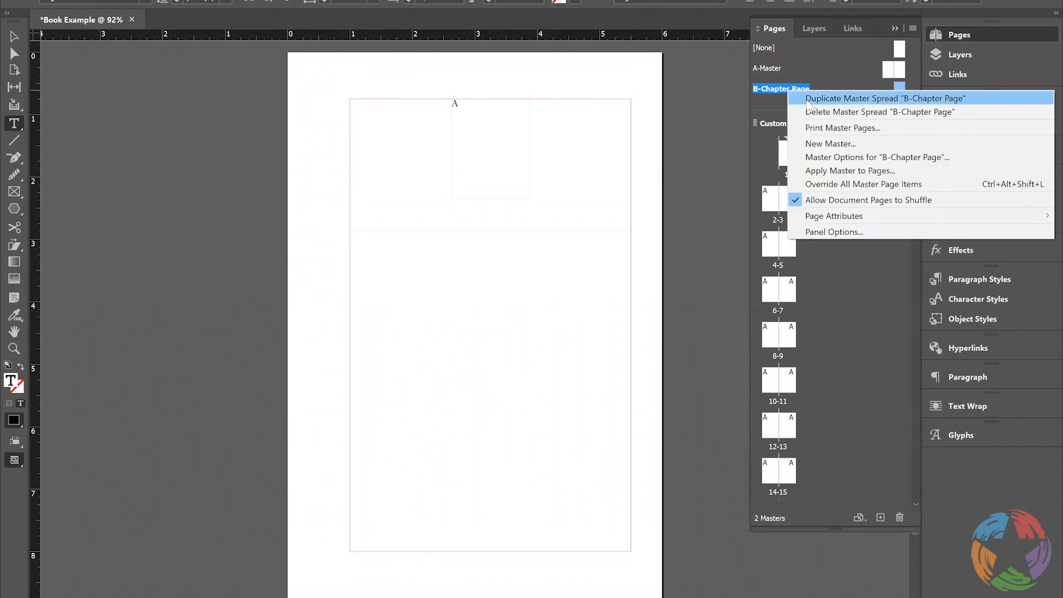
click(808, 99)
double_click(899, 100)
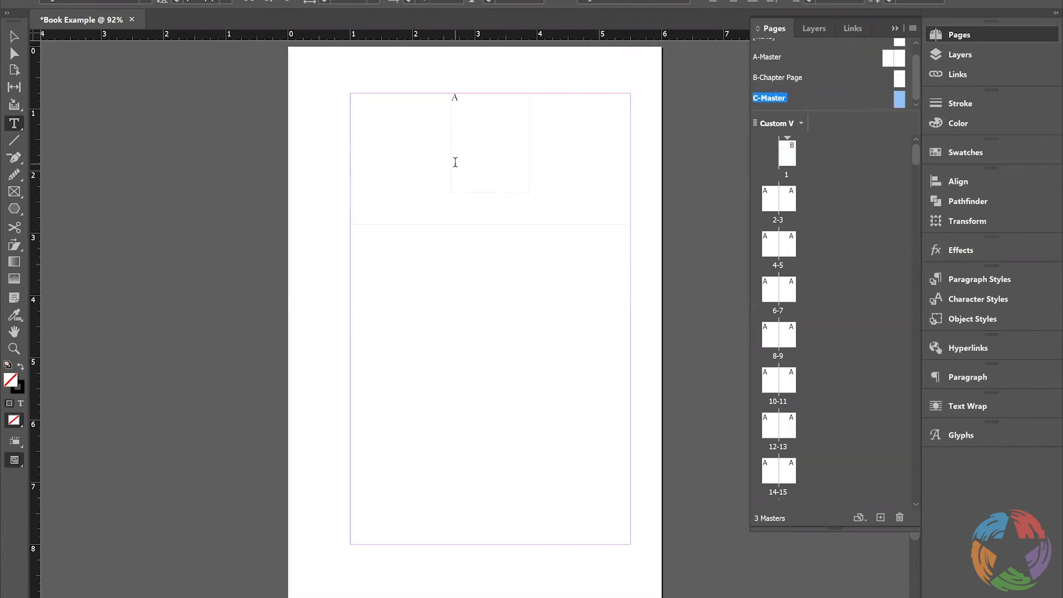
Rename the C master as Chapter Page Left and base it on B-Chapter Page
right_click(901, 103)
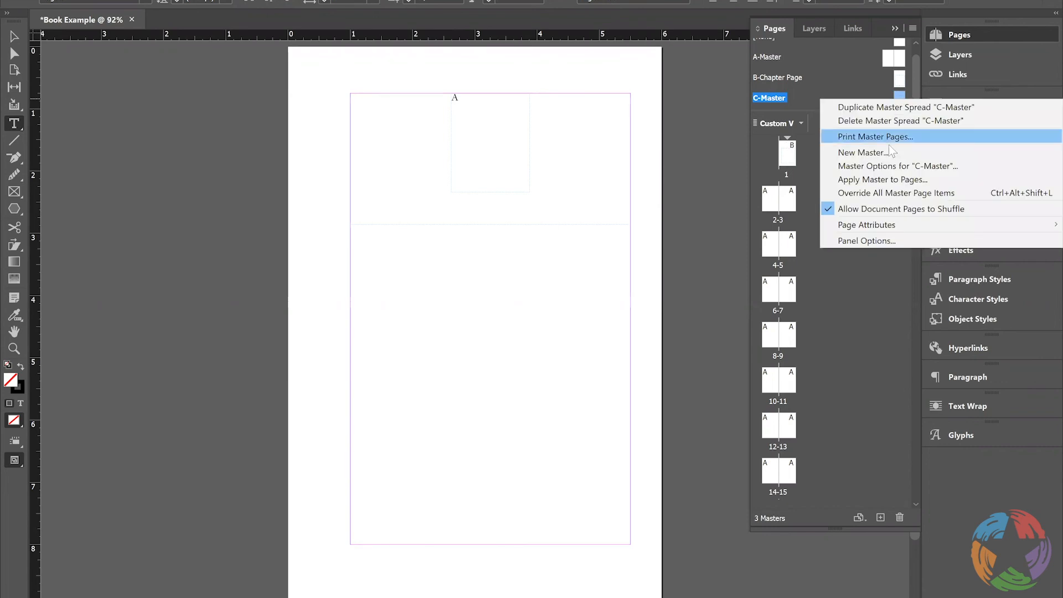
click(941, 166)
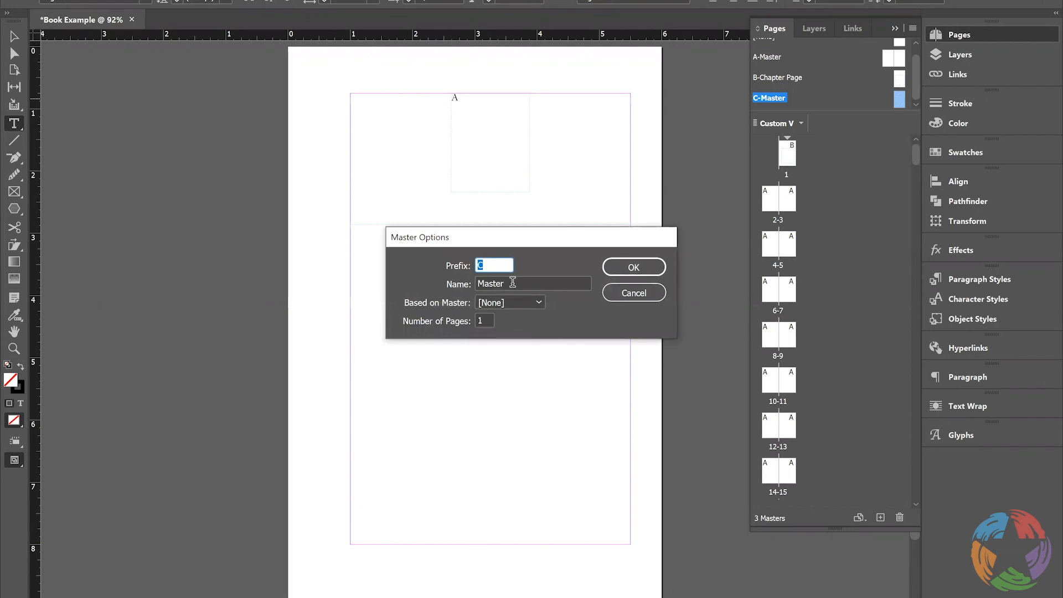
click(513, 283)
double_click(512, 283)
text(Chapter)
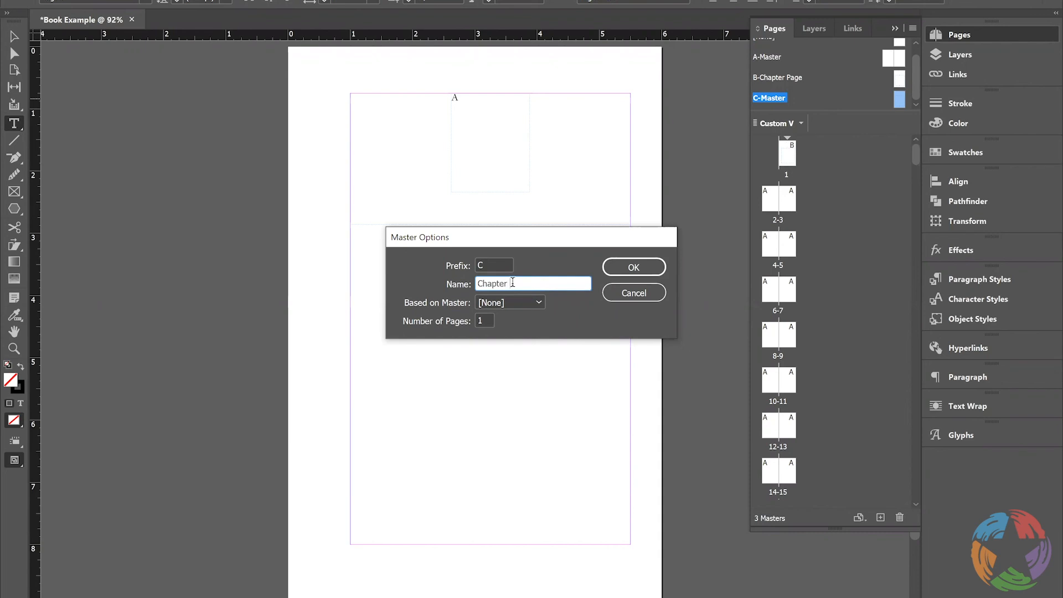
text( Page Left)
click(538, 302)
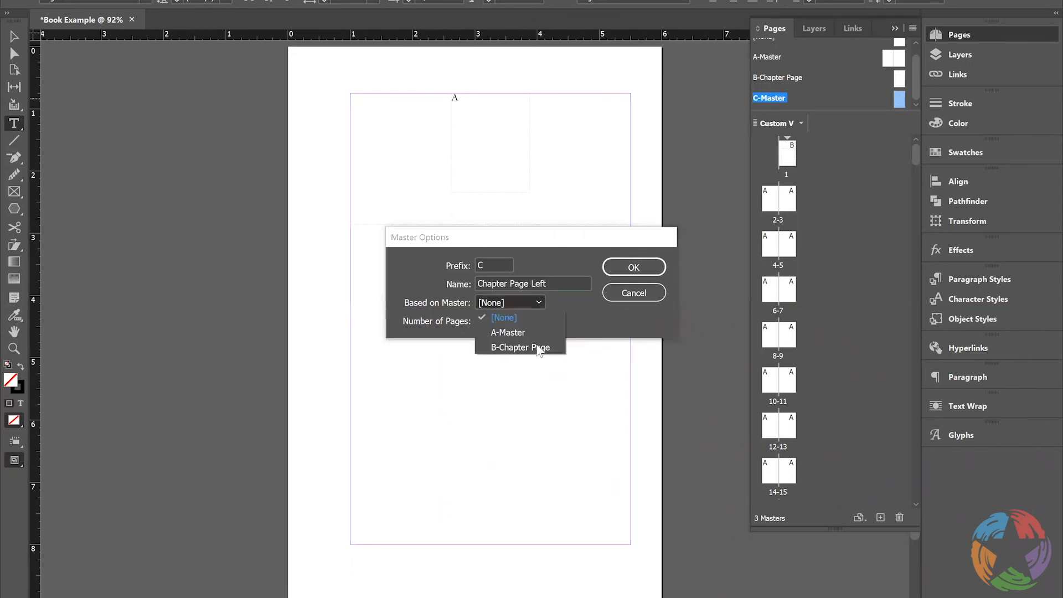
click(635, 266)
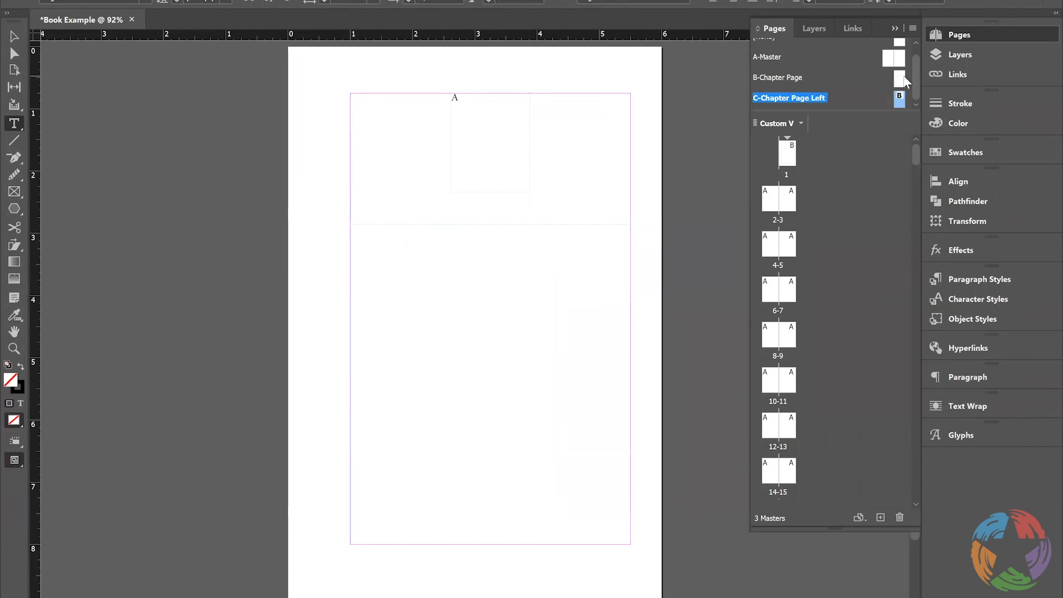
click(899, 77)
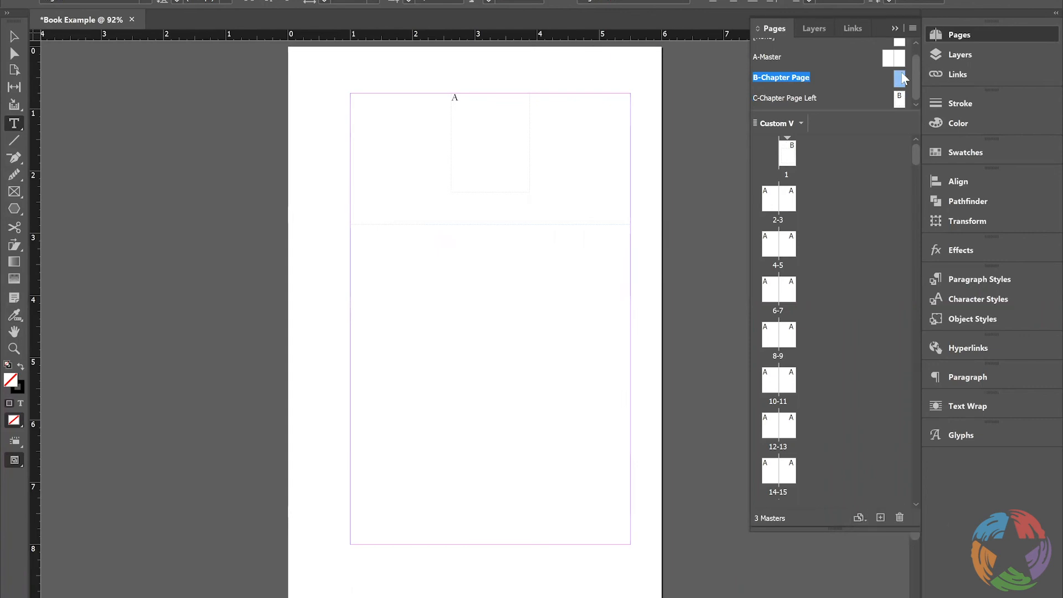
right_click(902, 79)
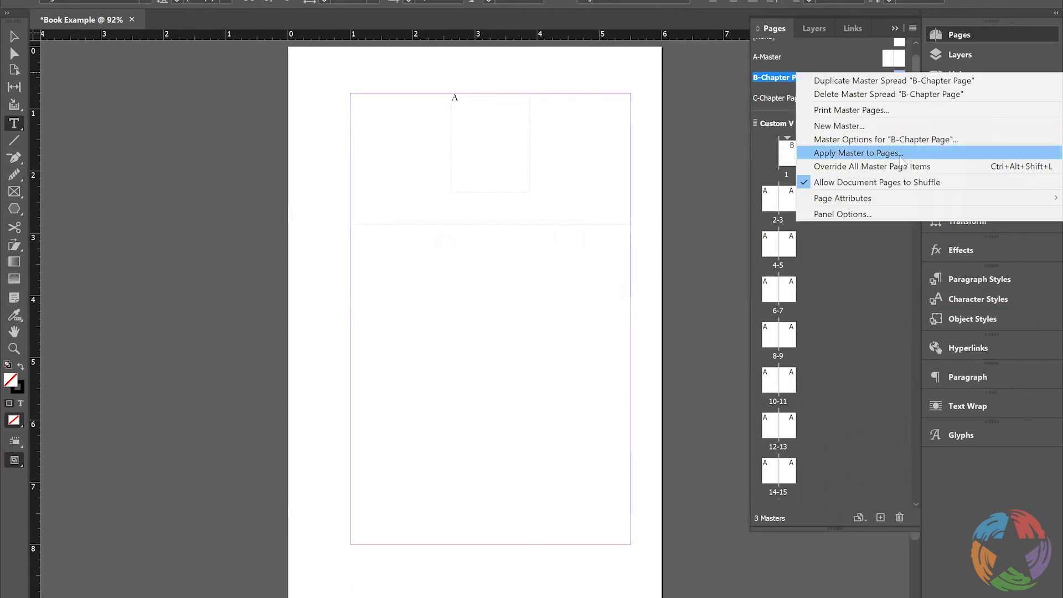
mouse_move(895, 200)
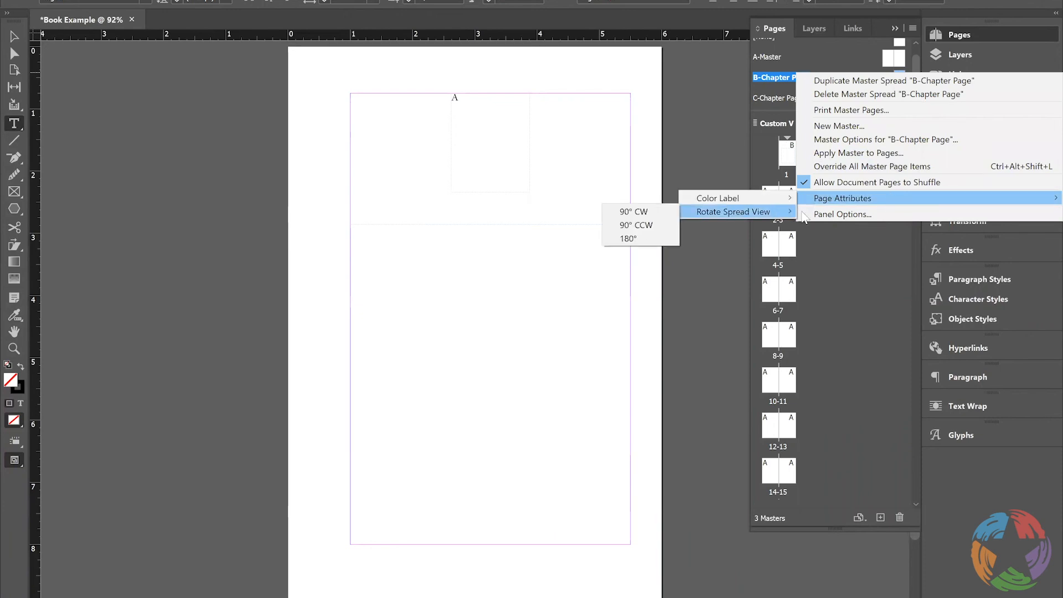
click(770, 152)
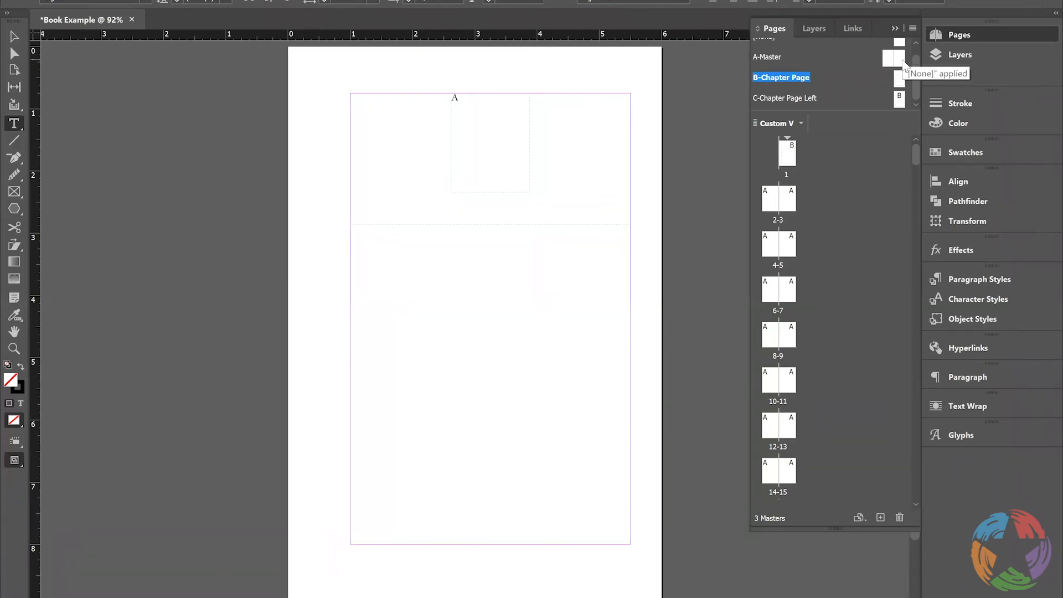
Delete the C-Chapter Page Left master
click(796, 98)
drag(792, 99, 900, 520)
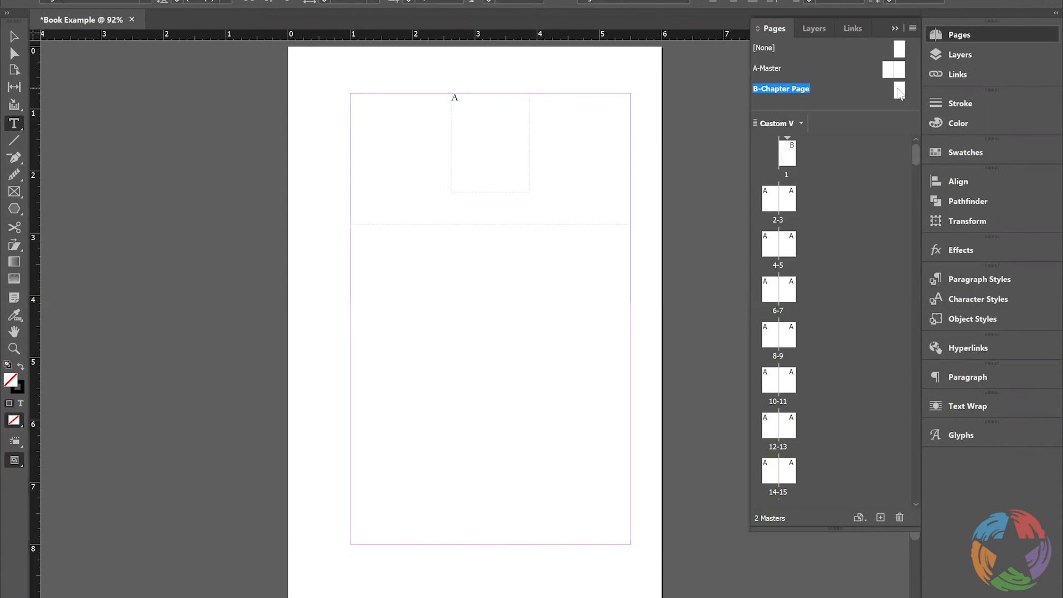
Set the B-Chapter Page master's number of pages to 2
right_click(787, 94)
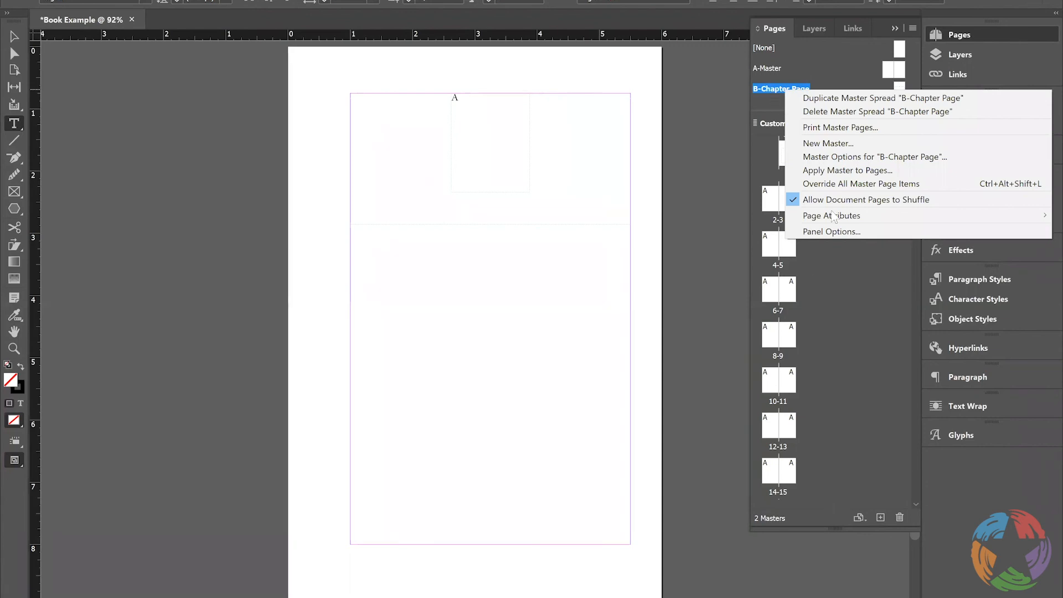
mouse_move(819, 222)
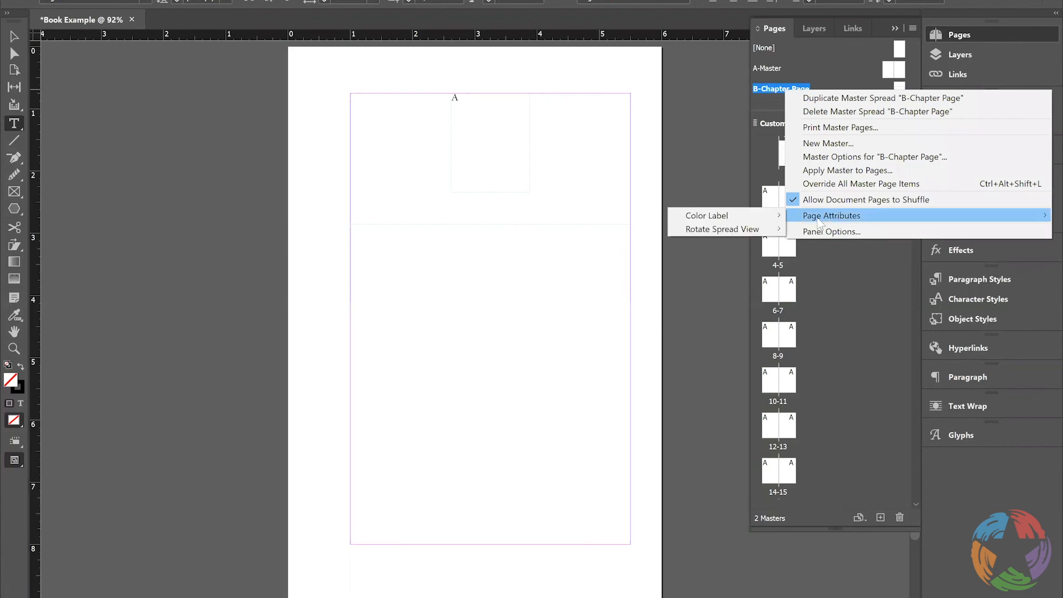
click(777, 88)
right_click(776, 89)
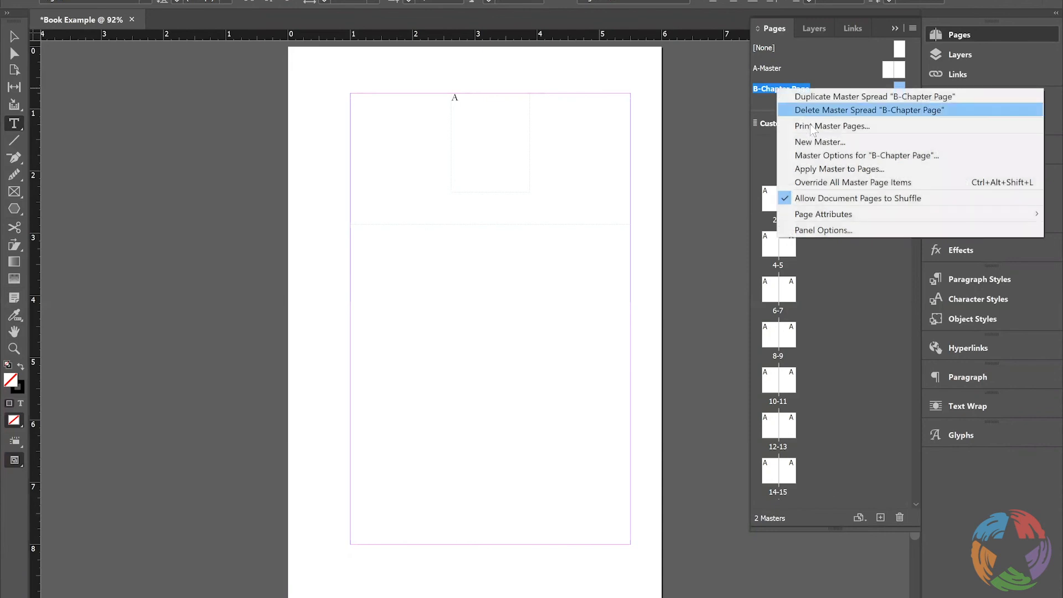
click(841, 157)
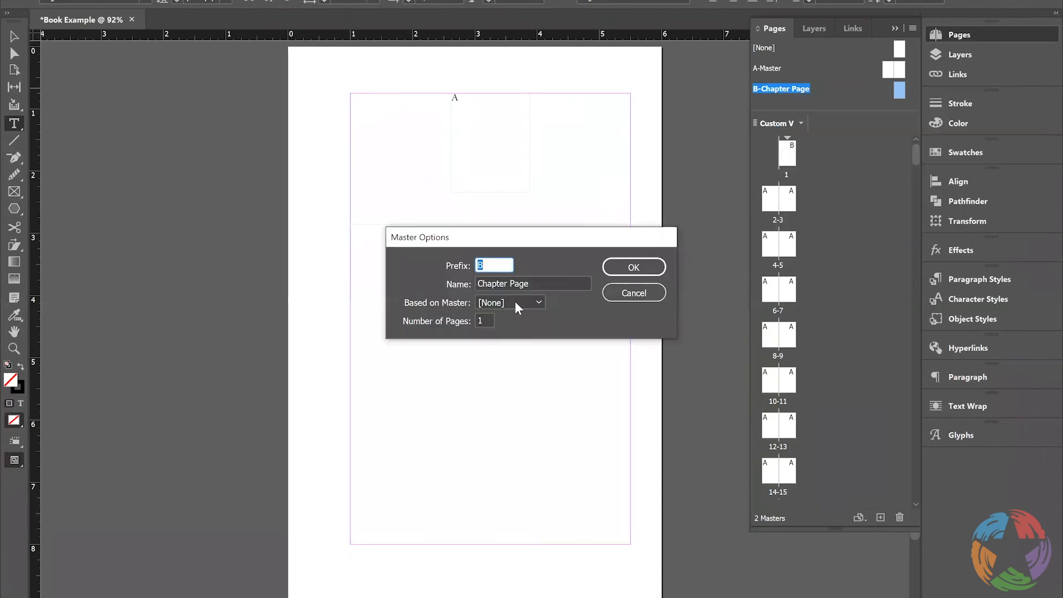
click(480, 319)
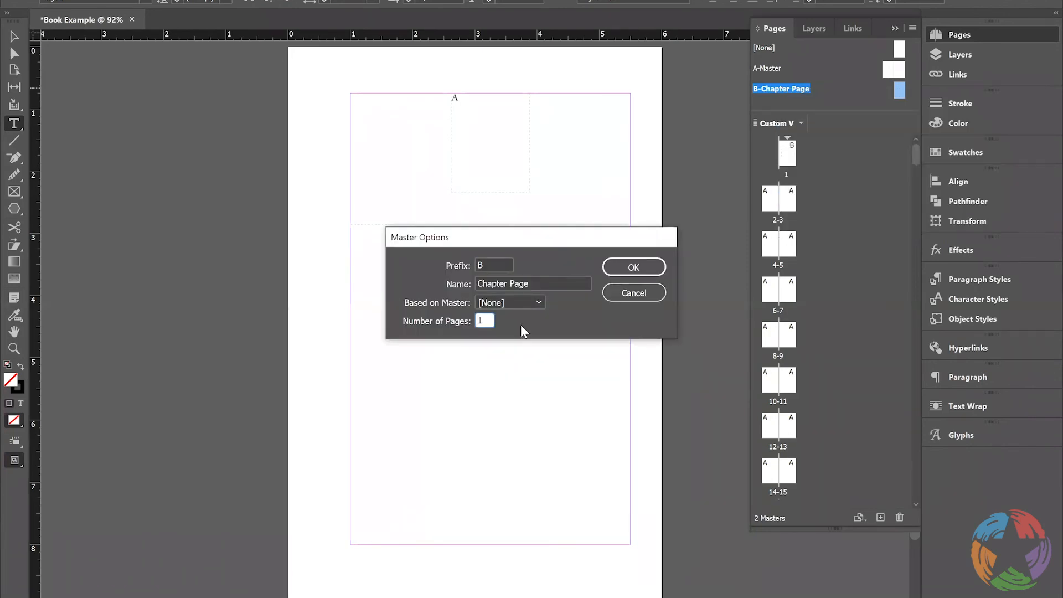
key(Delete)
text(2)
click(618, 271)
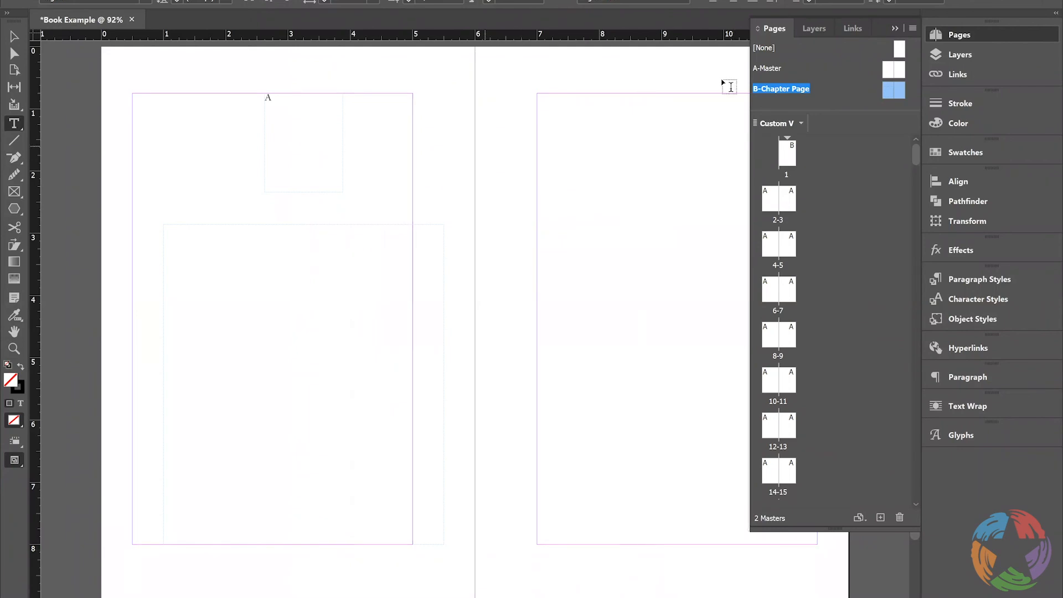
right_click(797, 89)
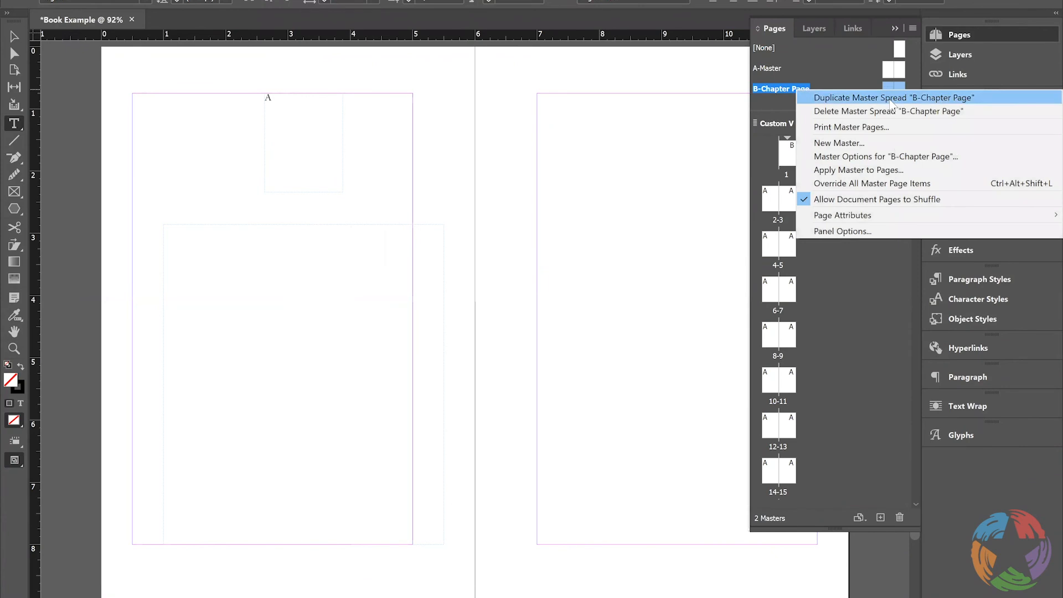
click(892, 98)
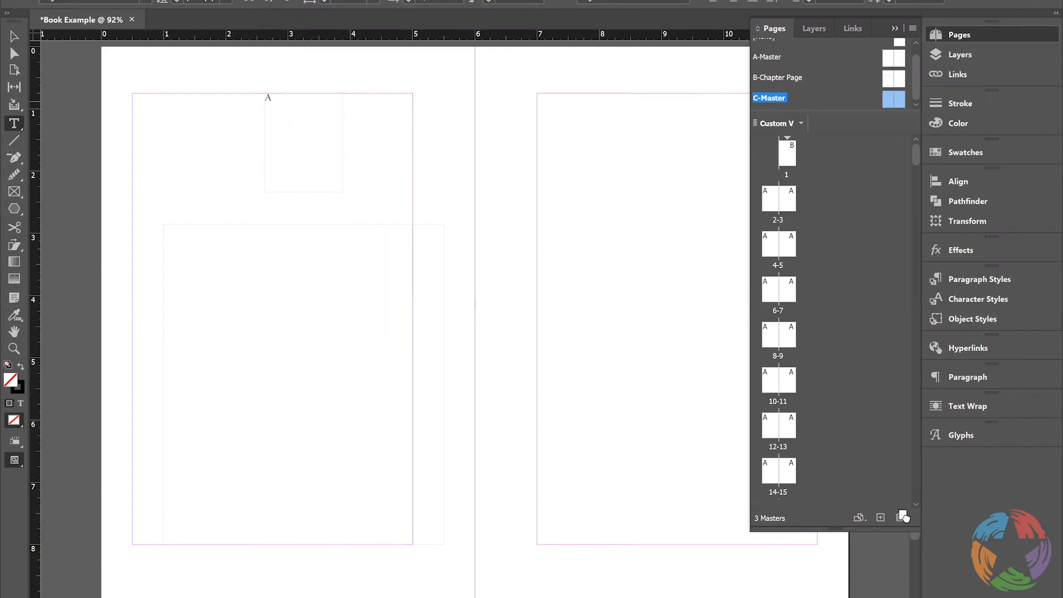
click(901, 518)
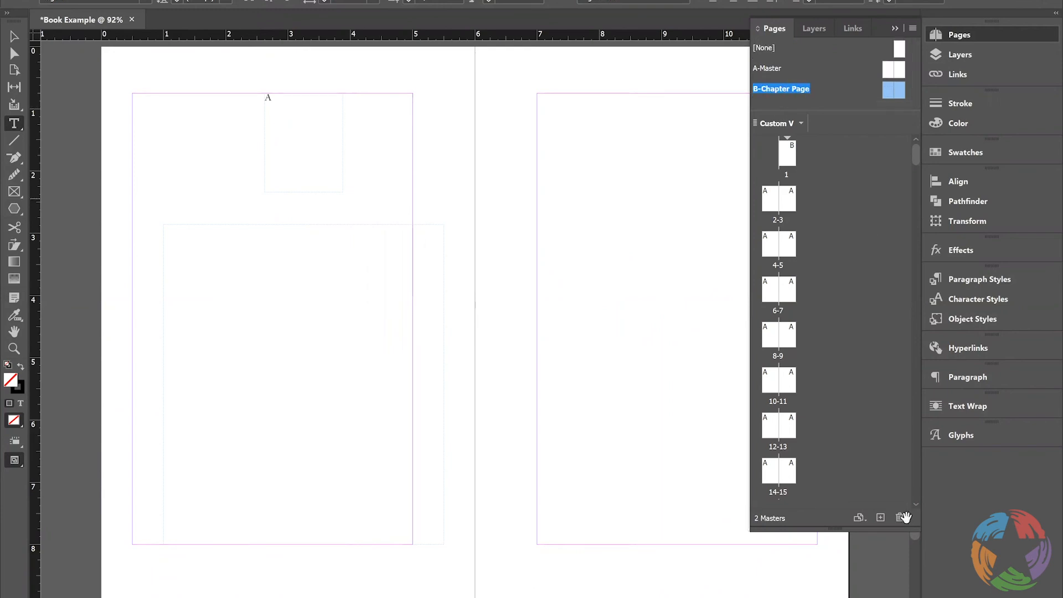
Copy both text frames from the left Chapter Page master page onto the right page, aligned with its margins
click(12, 36)
key(ctrl+a)
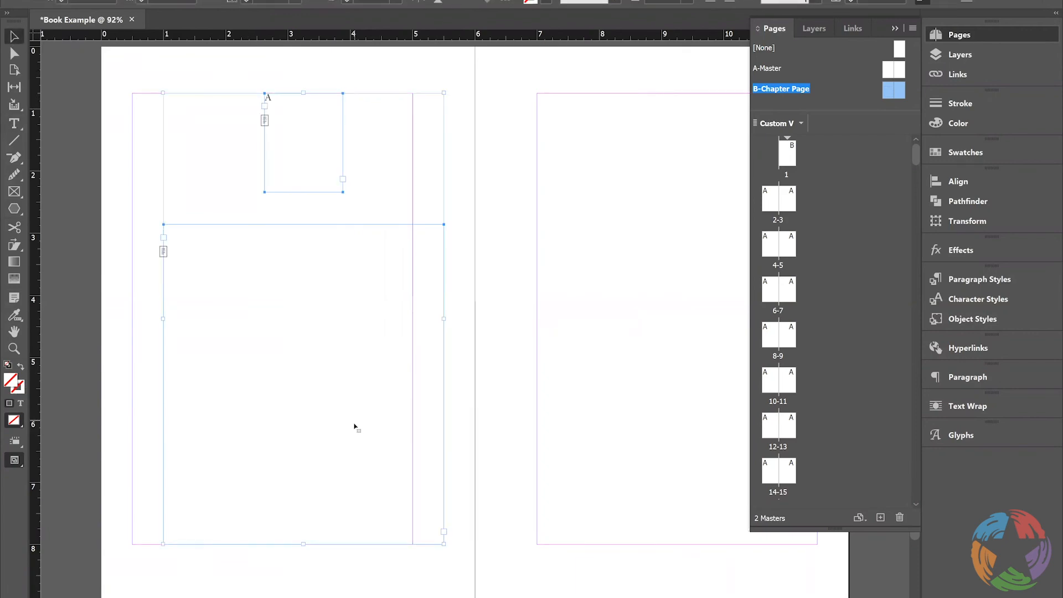
click(646, 184)
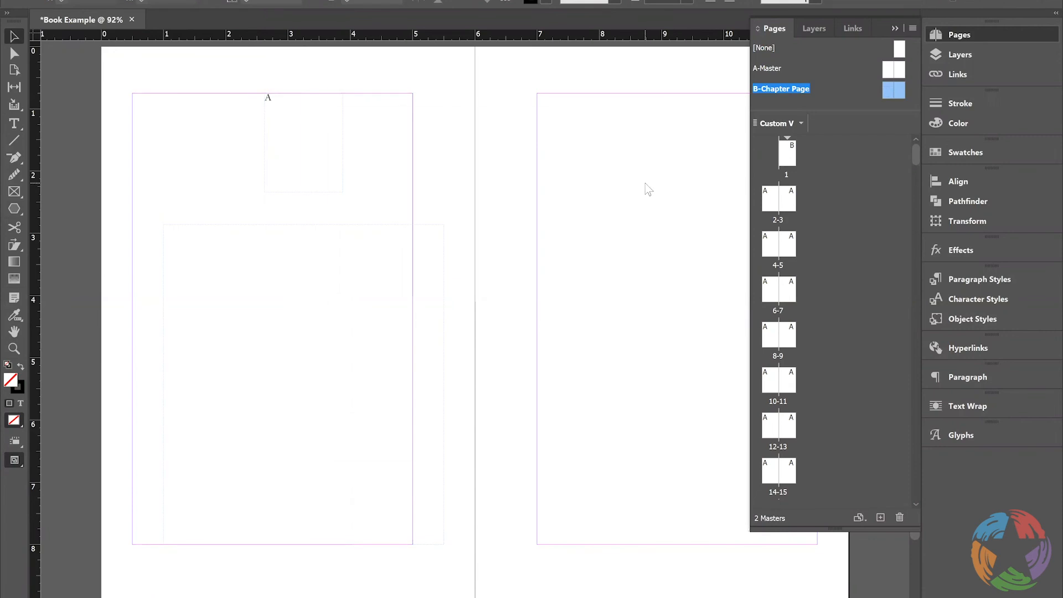
key(ctrl+b)
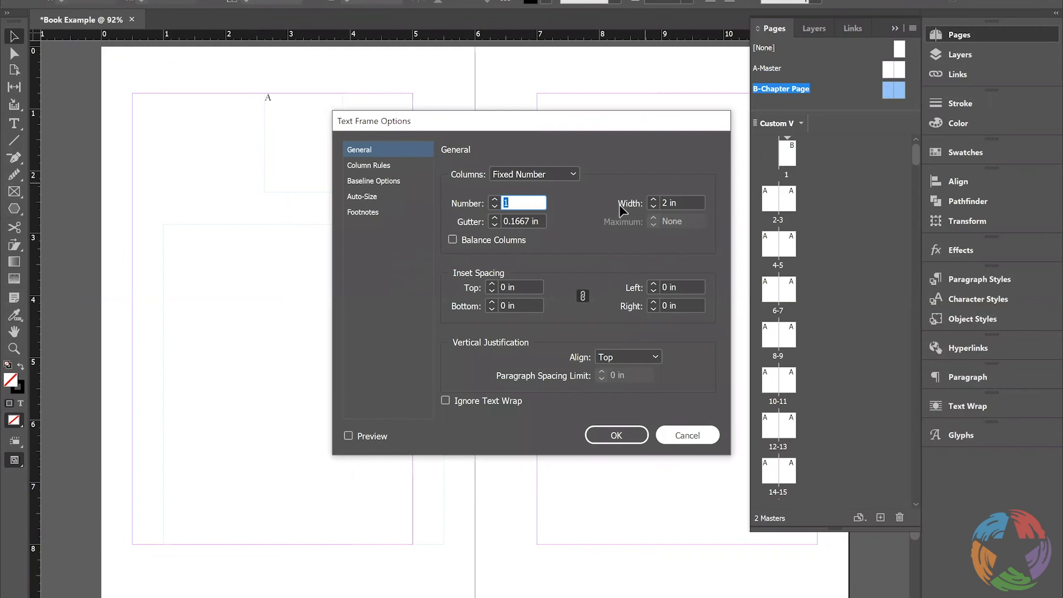
key(Escape)
key(ctrl+v)
drag(497, 181, 702, 177)
click(448, 432)
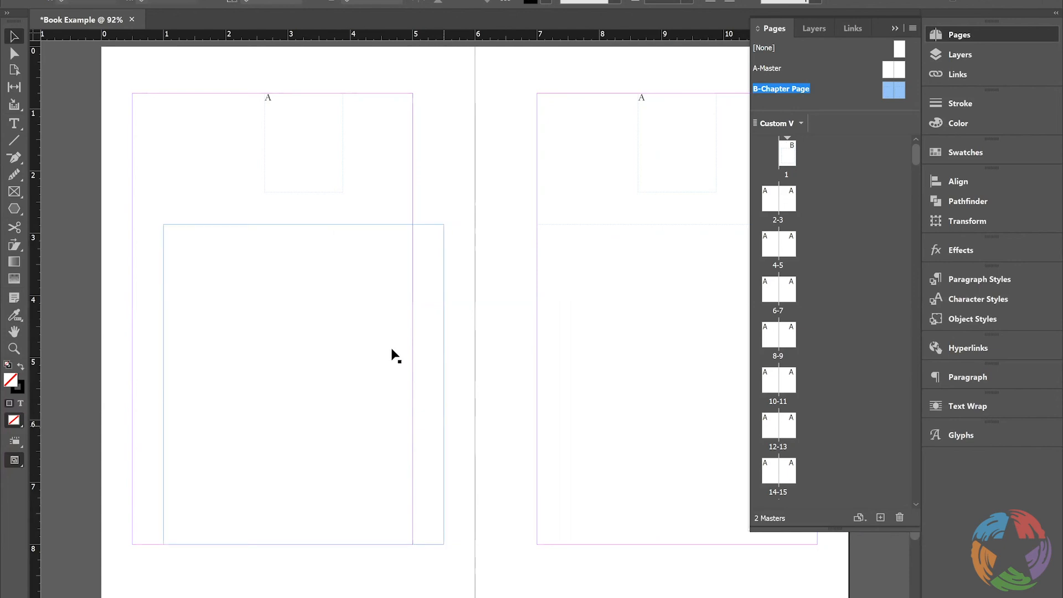
Align the left master page's large text frame with its margins and centre the small A frame between them
drag(316, 430, 323, 430)
mouse_move(268, 149)
mouse_down()
mouse_move(221, 153)
mouse_move(270, 152)
mouse_up()
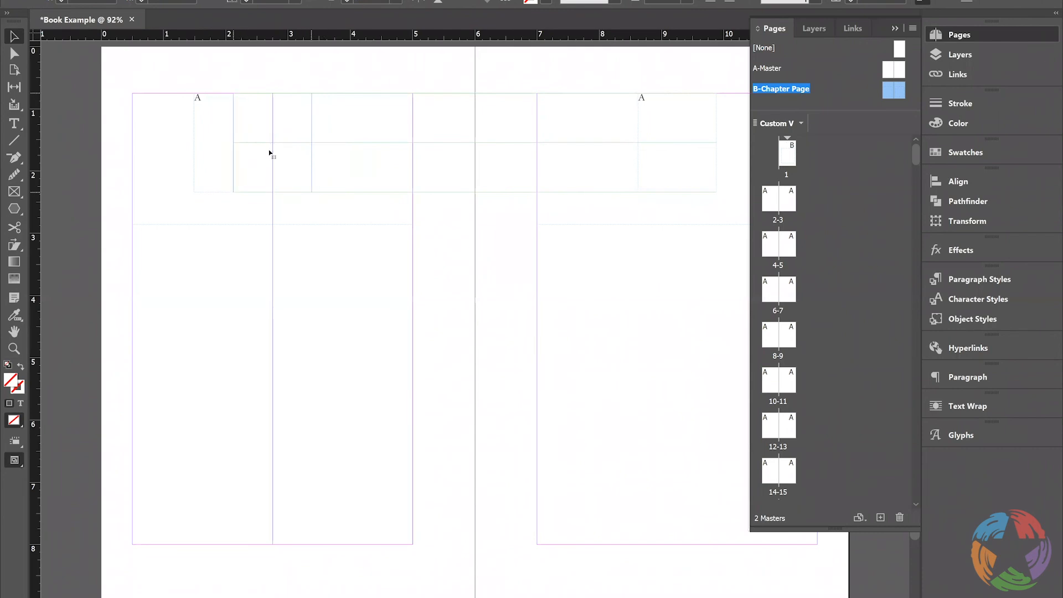
click(361, 158)
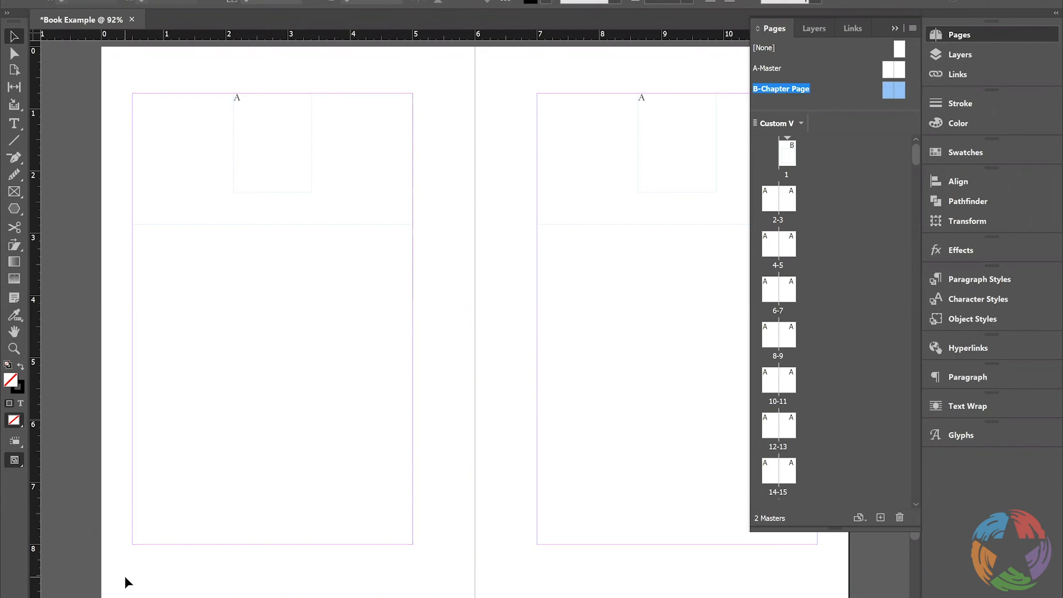
Draw a small text frame about 0.5 in wide below the left master page's outer margin corner and enter A in it
key(t)
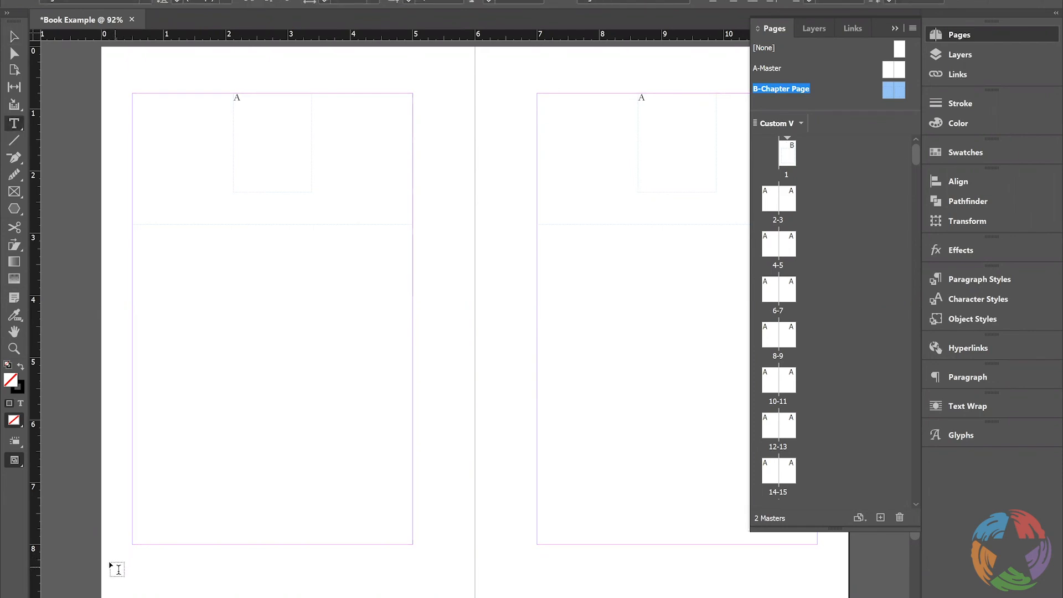
drag(111, 563, 141, 584)
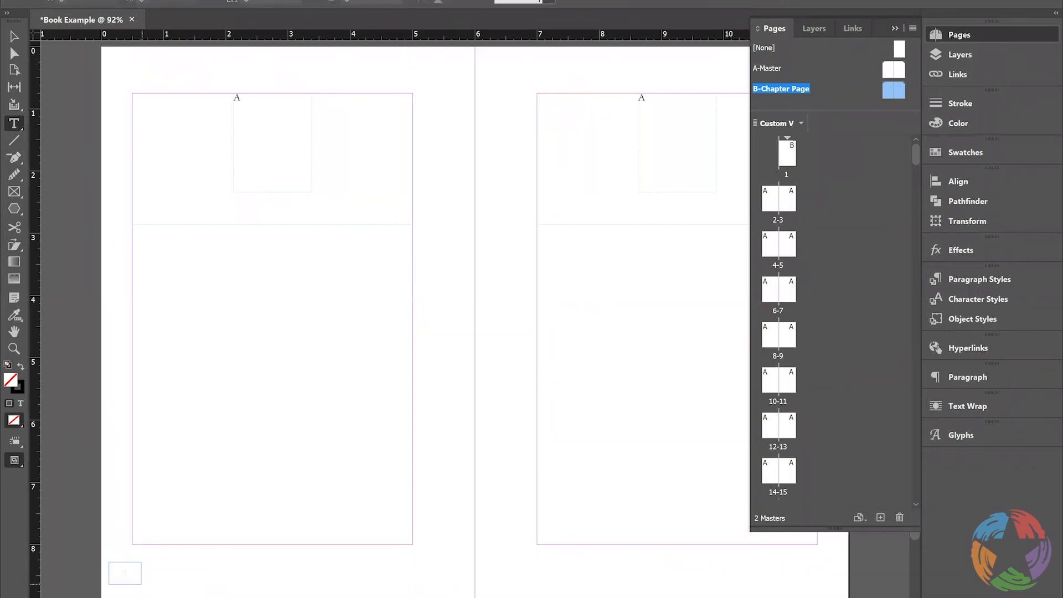
key(ctrl+alt+shift+n)
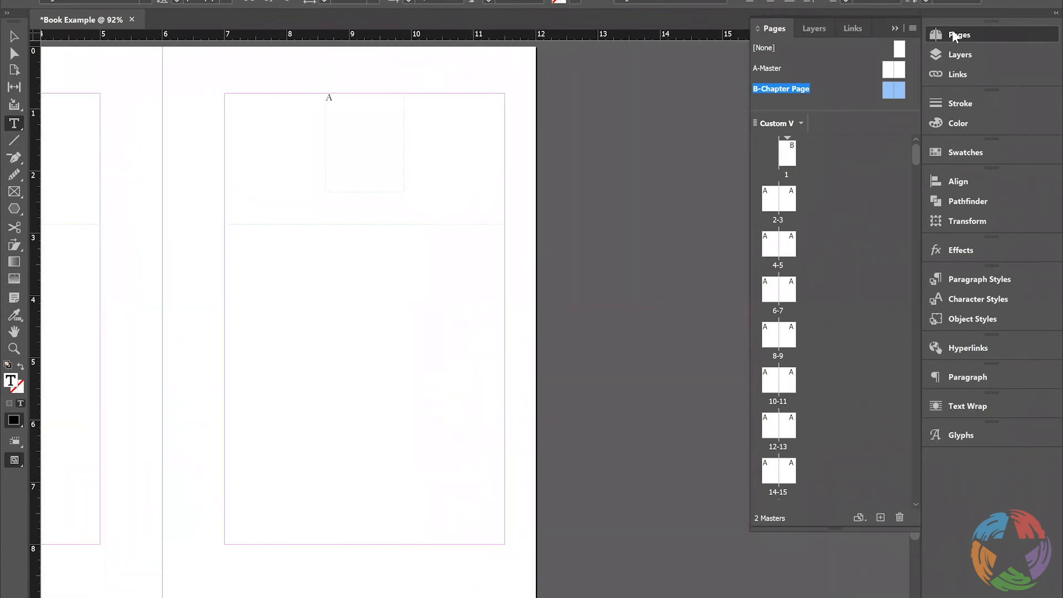
Draw a small text frame about 0.3 in wide below the right master page's outer margin corner and enter A in it
click(957, 35)
drag(915, 123, 914, 145)
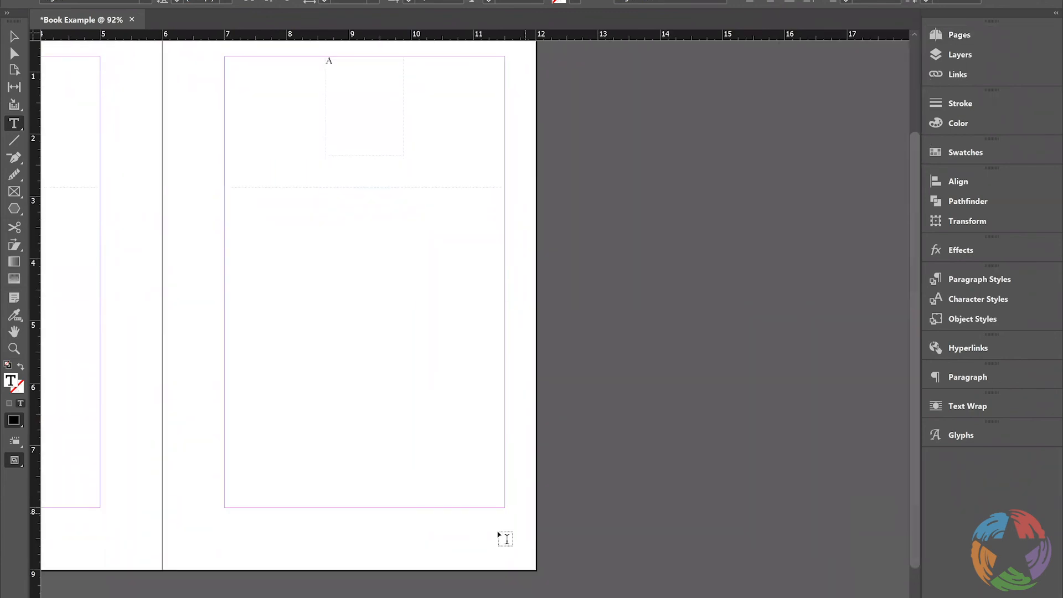
drag(504, 521, 519, 536)
key(ctrl+shift+alt+n)
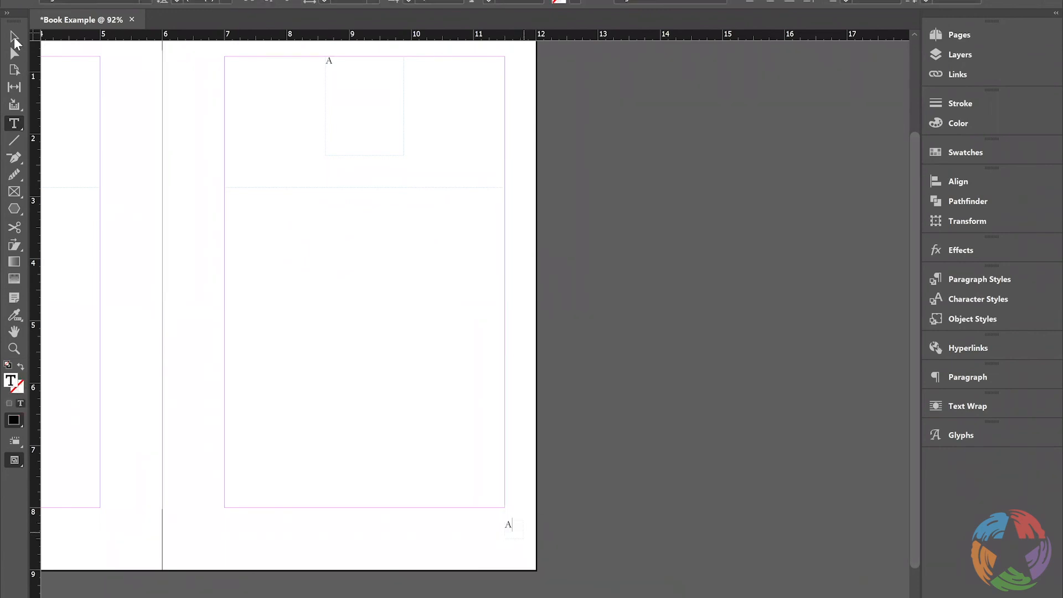
click(14, 39)
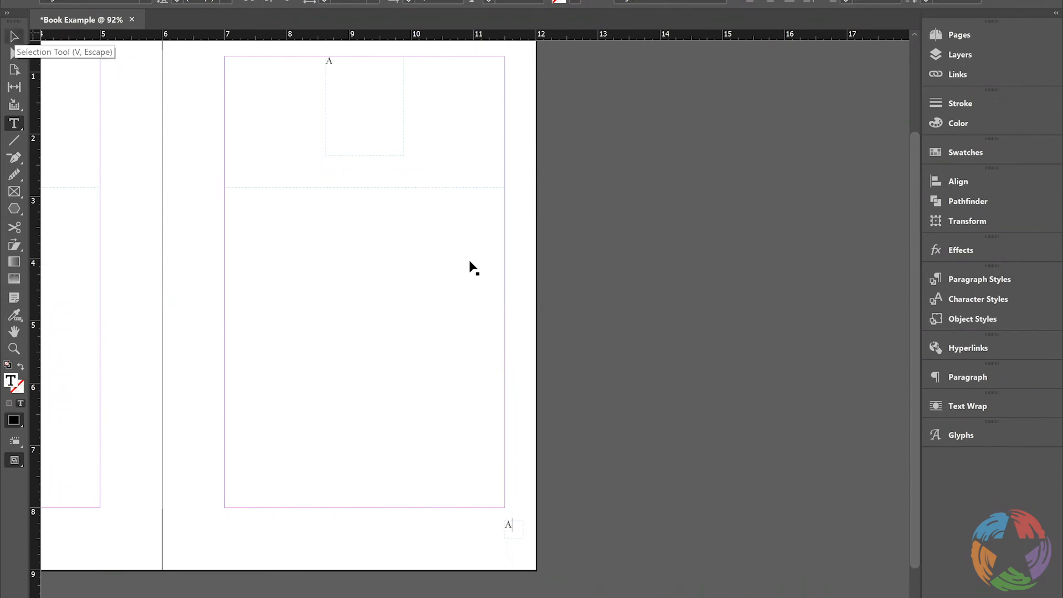
key(Escape)
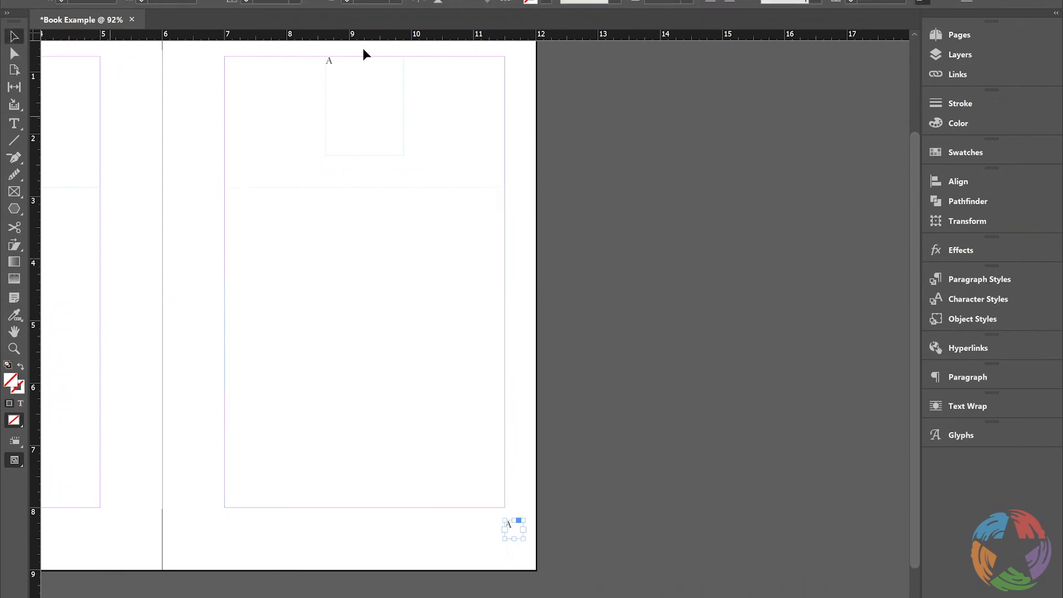
Add a horizontal guide at about 8.5 in and a vertical guide on the right page's outer margin, aligning the lower right frame to both
drag(386, 37, 550, 540)
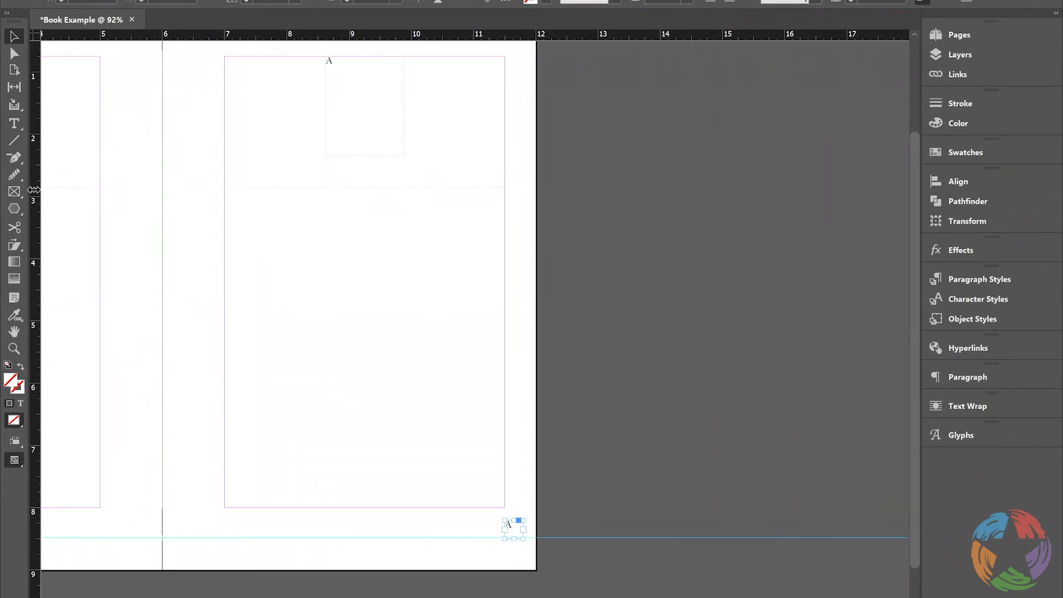
drag(34, 194, 504, 204)
mouse_move(509, 534)
mouse_down()
mouse_move(509, 552)
mouse_move(507, 543)
mouse_up()
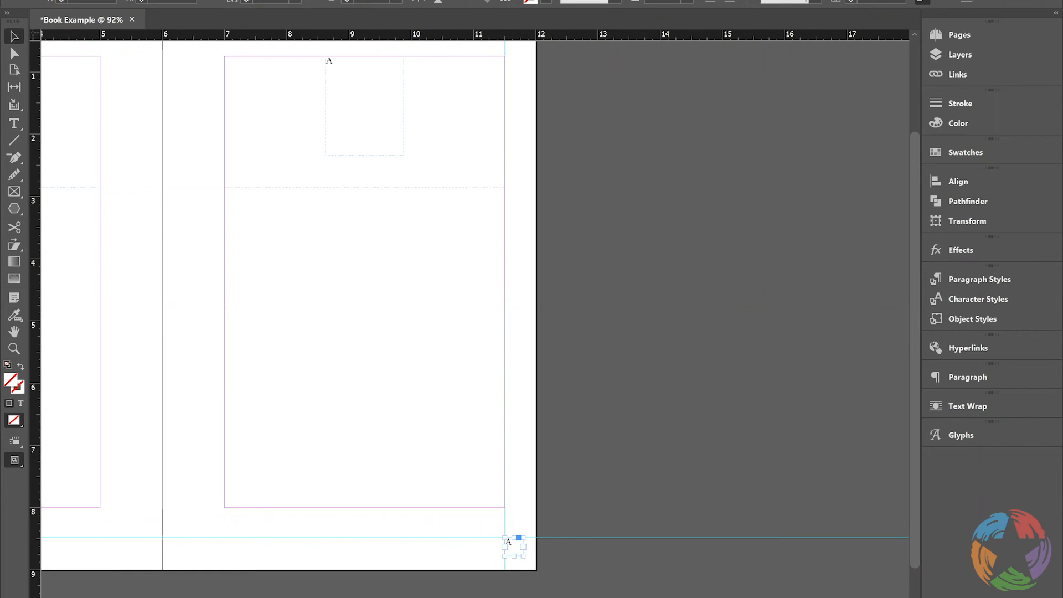
Add a vertical guide on the left page's outer margin and fit the lower left frame against it, just below the horizontal guide
scroll(498, 540, left, 8)
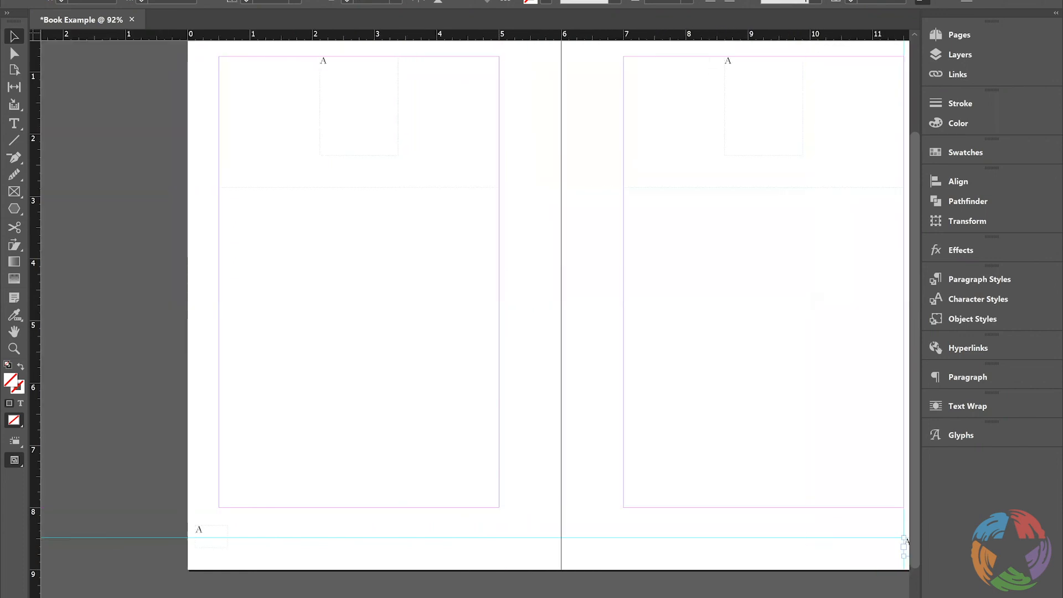
scroll(498, 540, right, 1)
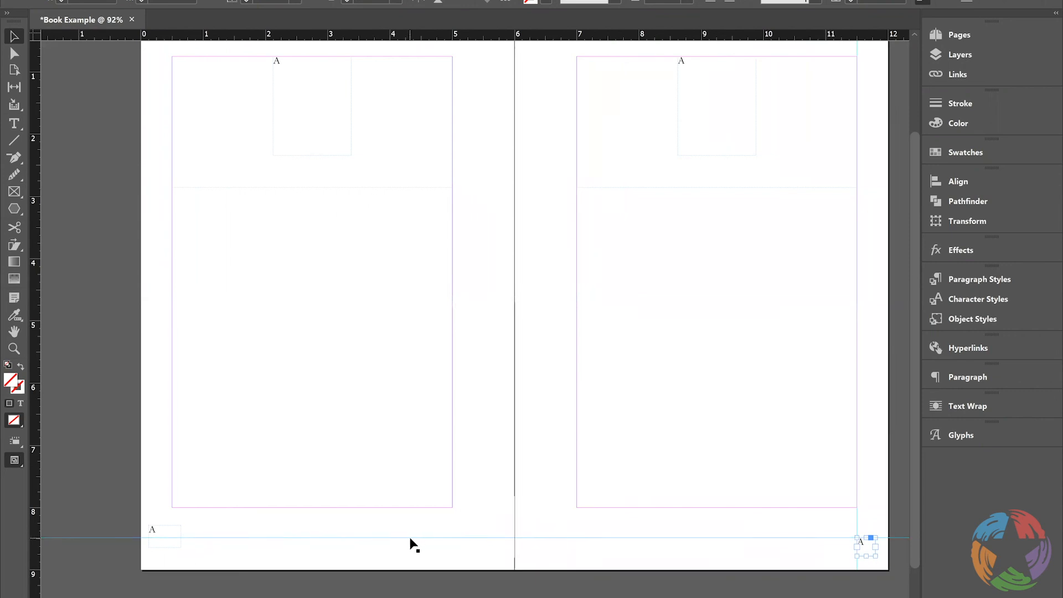
drag(32, 185, 171, 195)
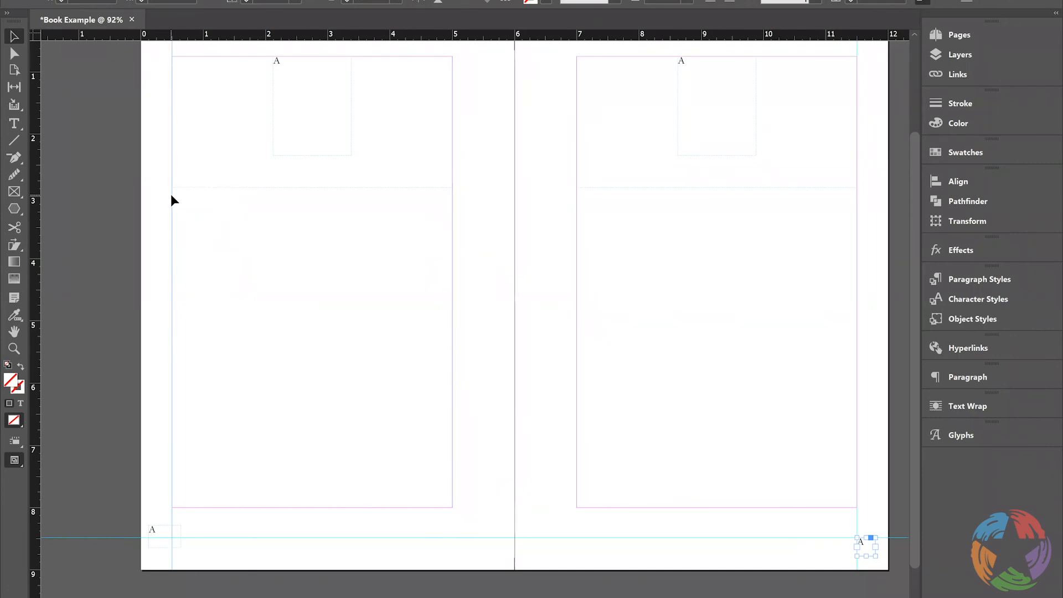
click(162, 537)
mouse_move(181, 548)
mouse_down()
mouse_move(158, 544)
mouse_move(160, 552)
mouse_up()
Right-align the text in the lower left frame and replace its A with a Current Page Number marker
double_click(160, 547)
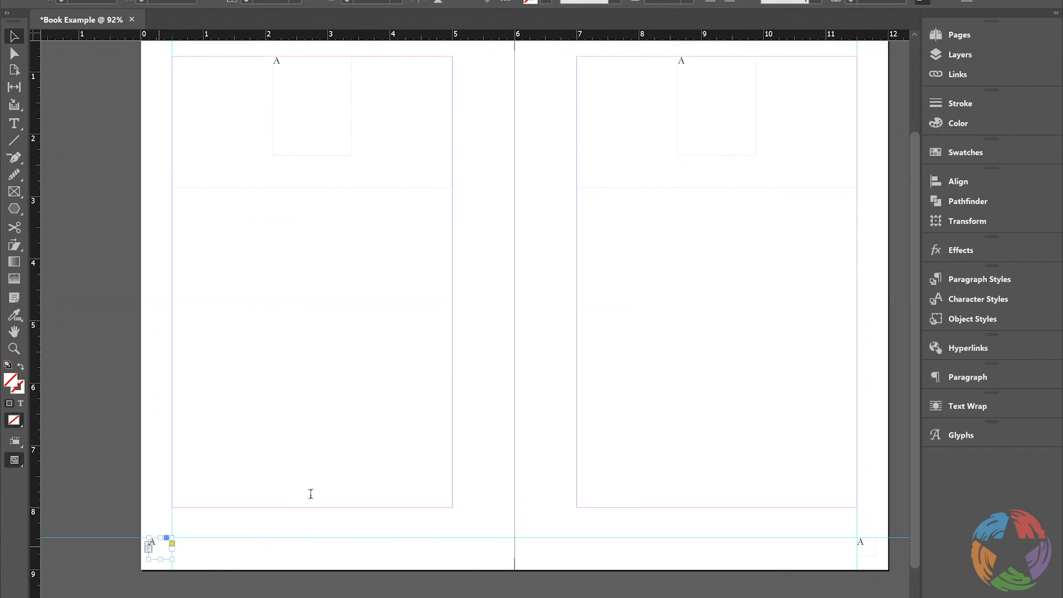
key(ctrl+a)
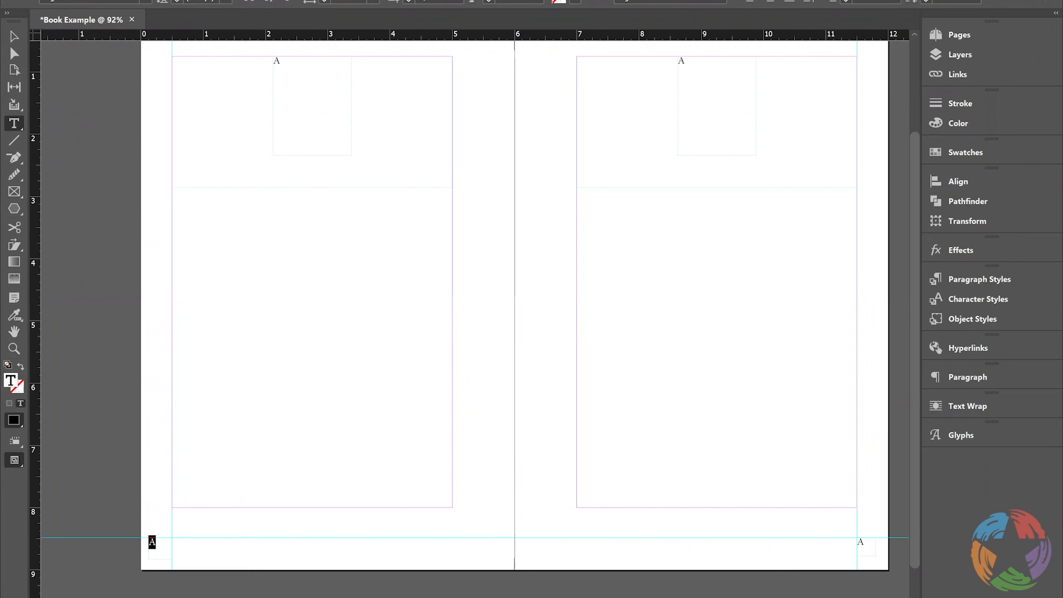
key(ctrl+shift+r)
right_click(167, 542)
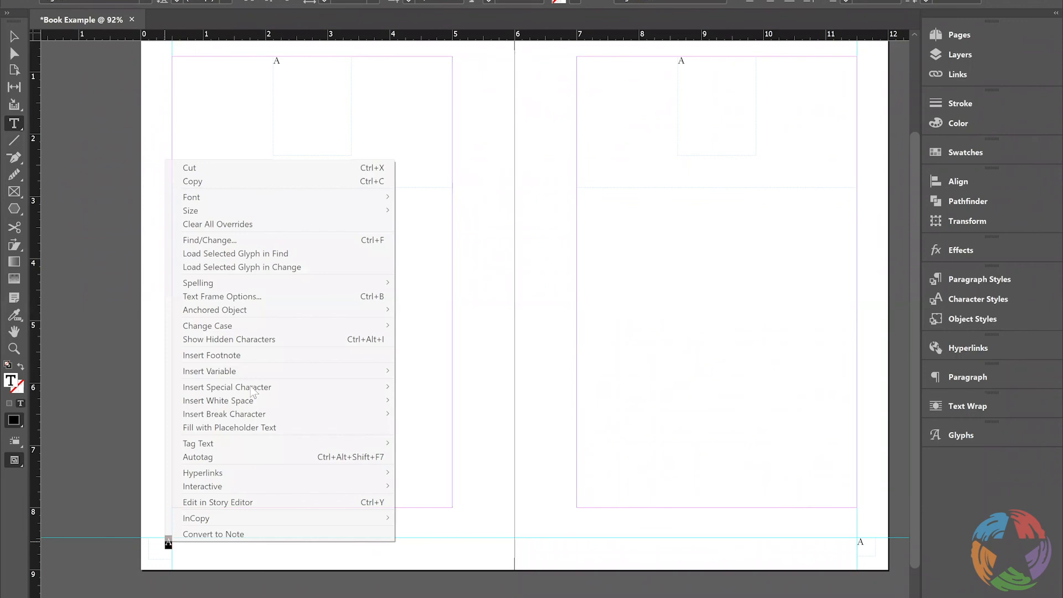
mouse_move(189, 388)
mouse_move(133, 404)
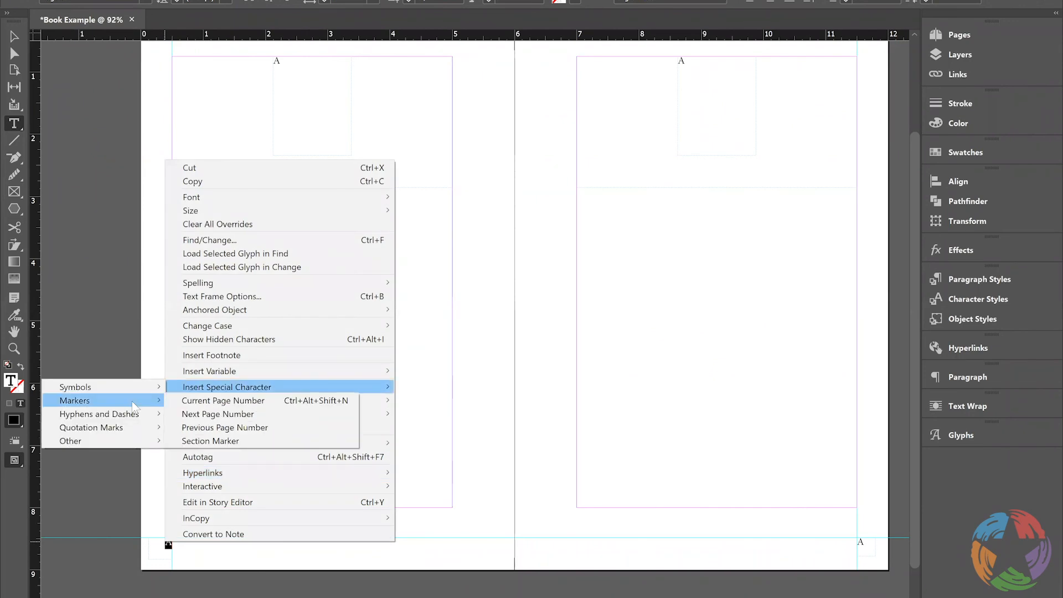
click(195, 401)
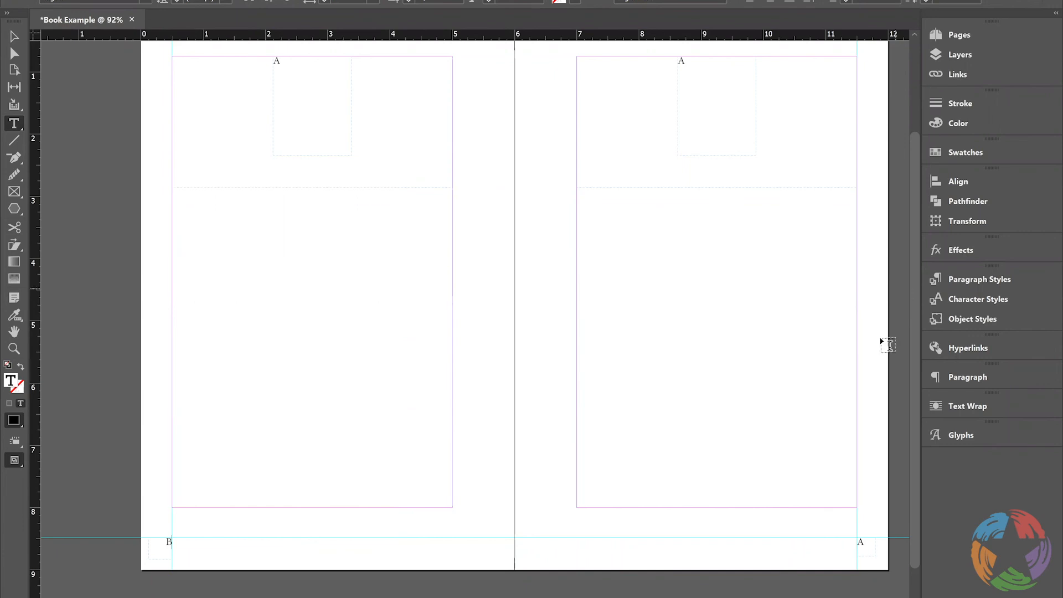
Replace the A in the right master page's lower outer frame with a Current Page Number marker
double_click(859, 543)
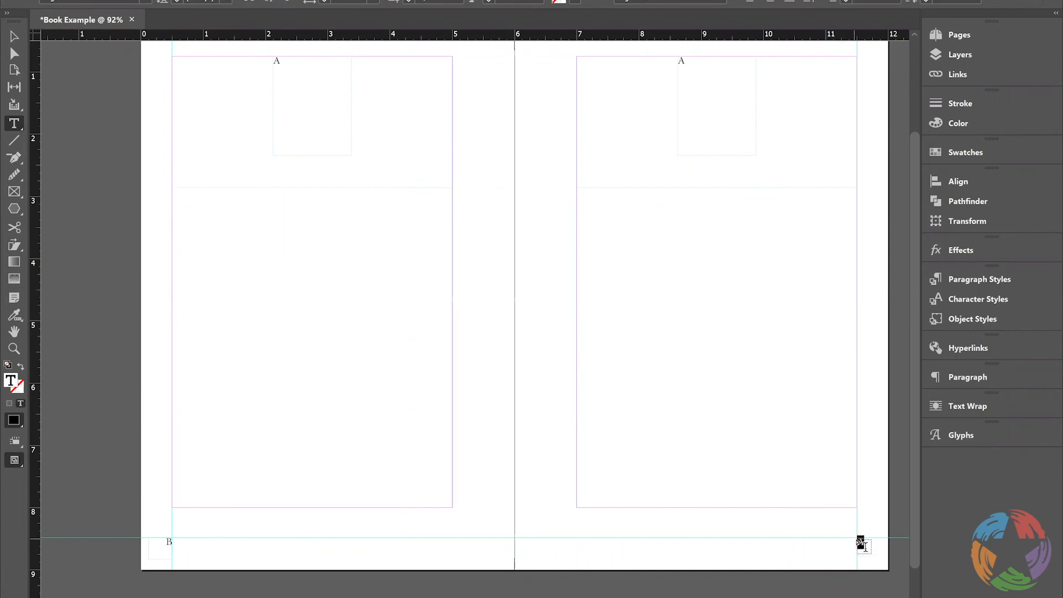
right_click(861, 545)
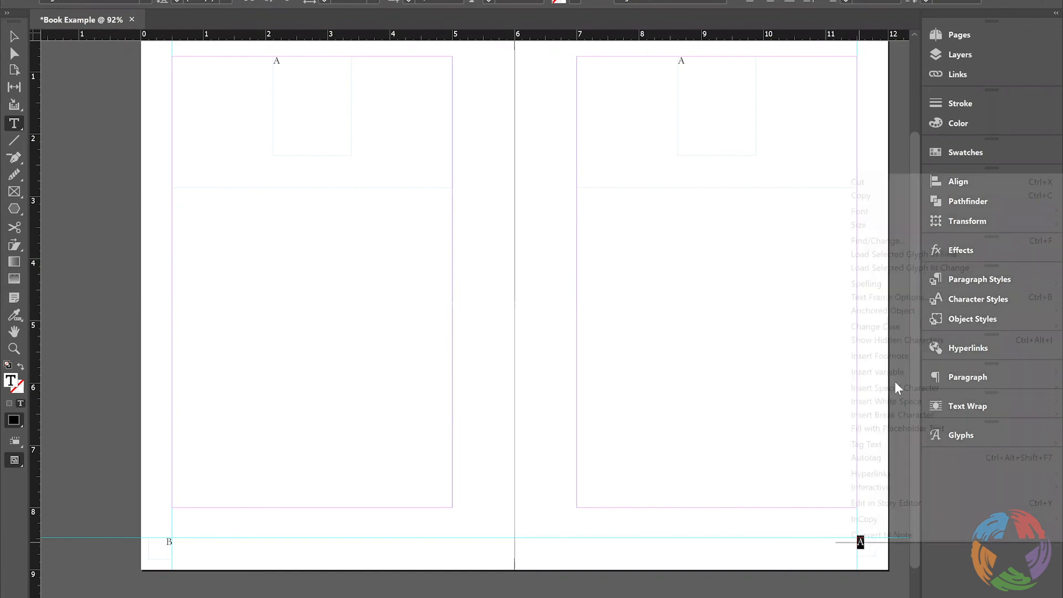
mouse_move(895, 387)
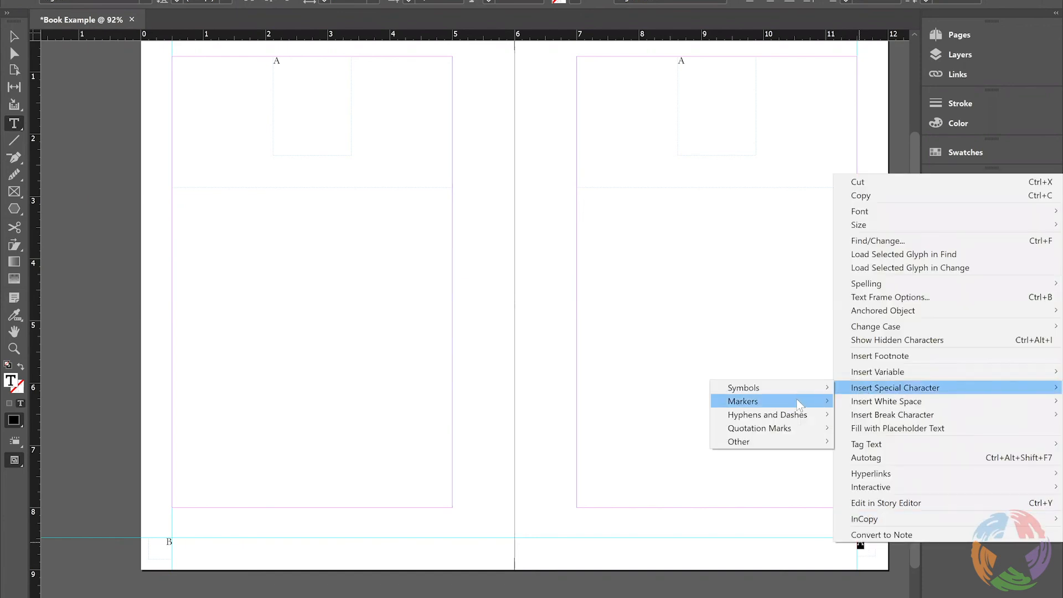
mouse_move(798, 403)
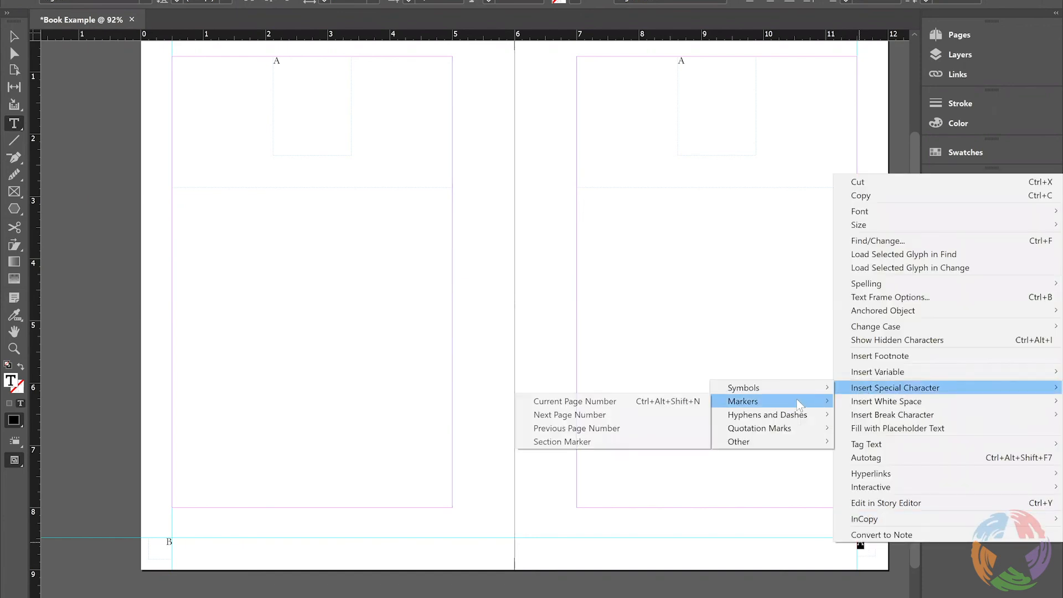
click(692, 402)
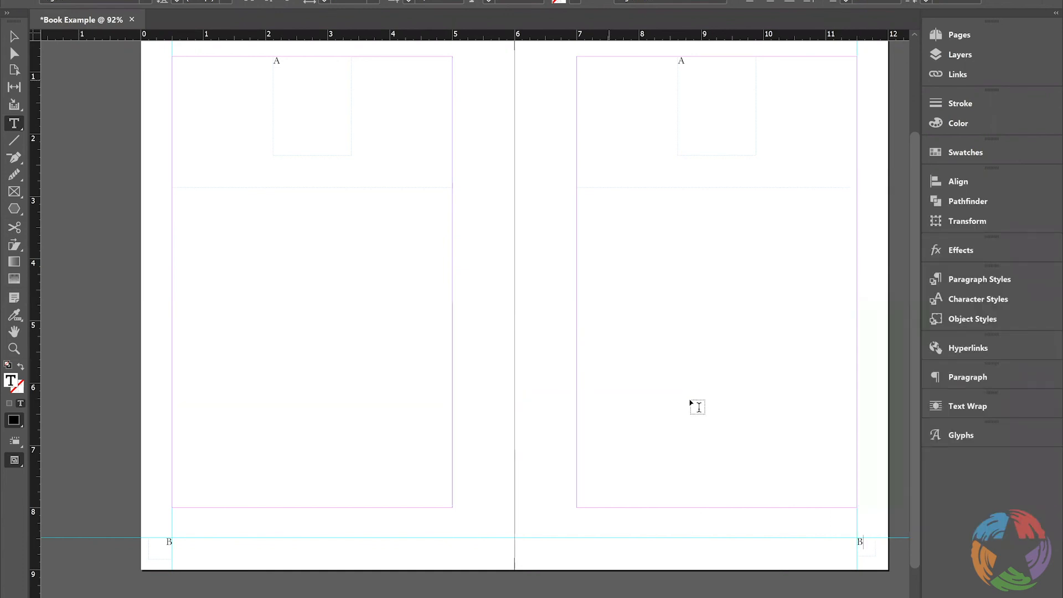
drag(695, 62, 682, 61)
click(738, 89)
click(968, 34)
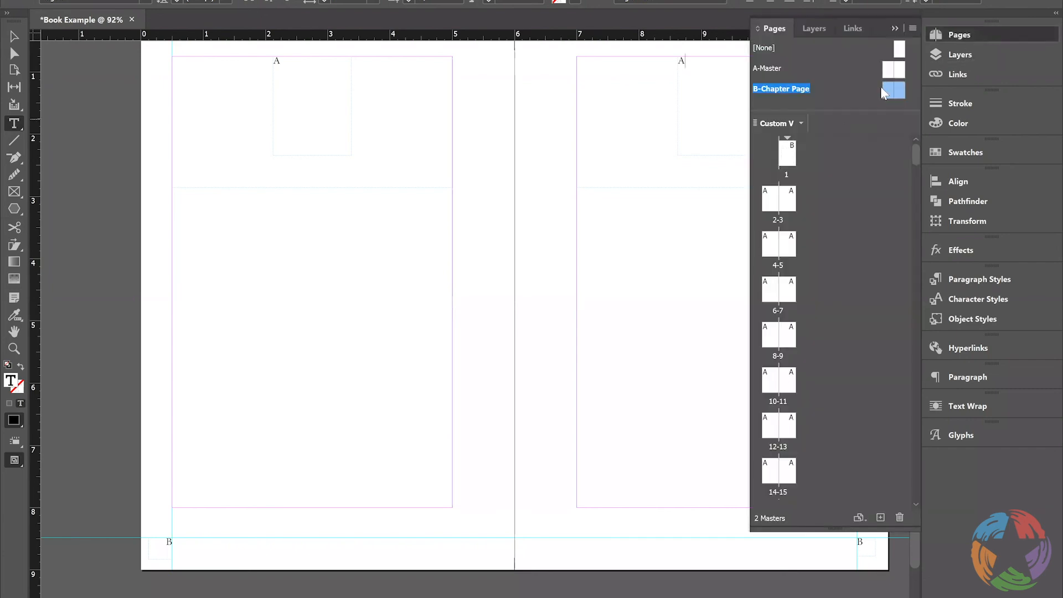
right_click(782, 86)
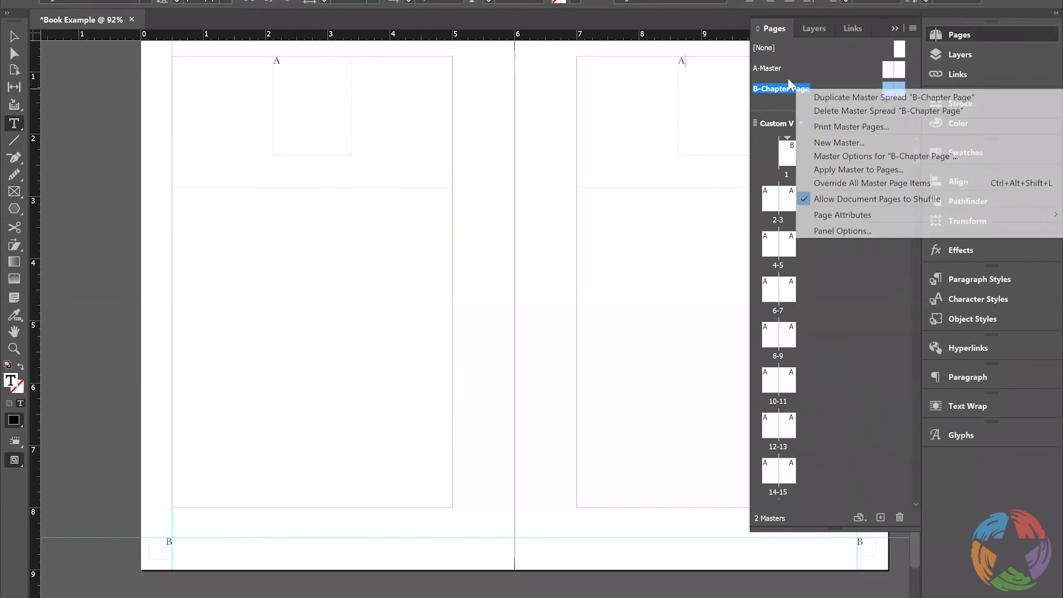
click(684, 61)
double_click(682, 61)
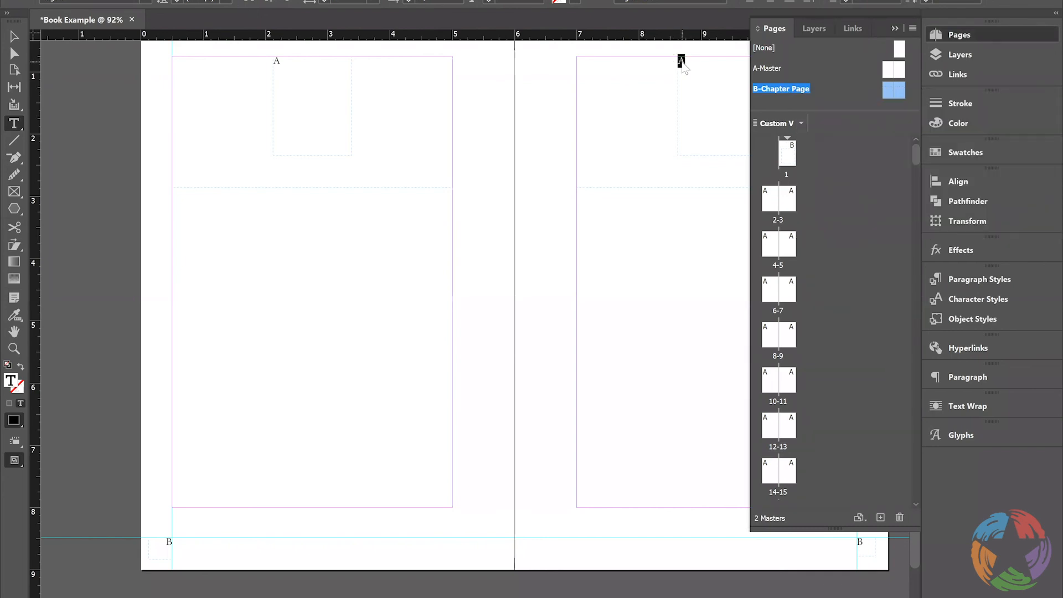
right_click(684, 62)
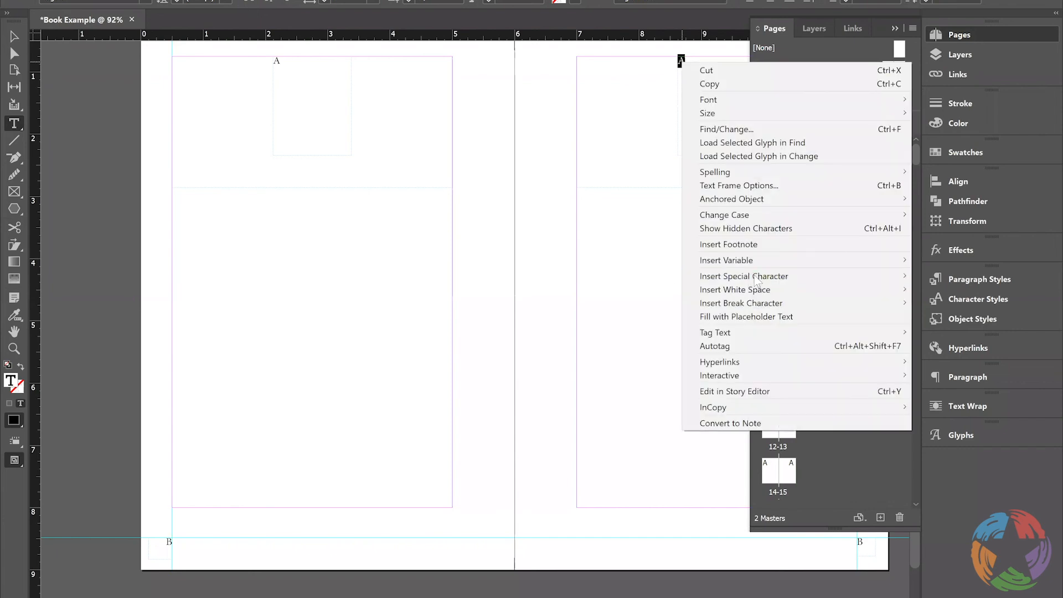
mouse_move(756, 277)
mouse_move(655, 293)
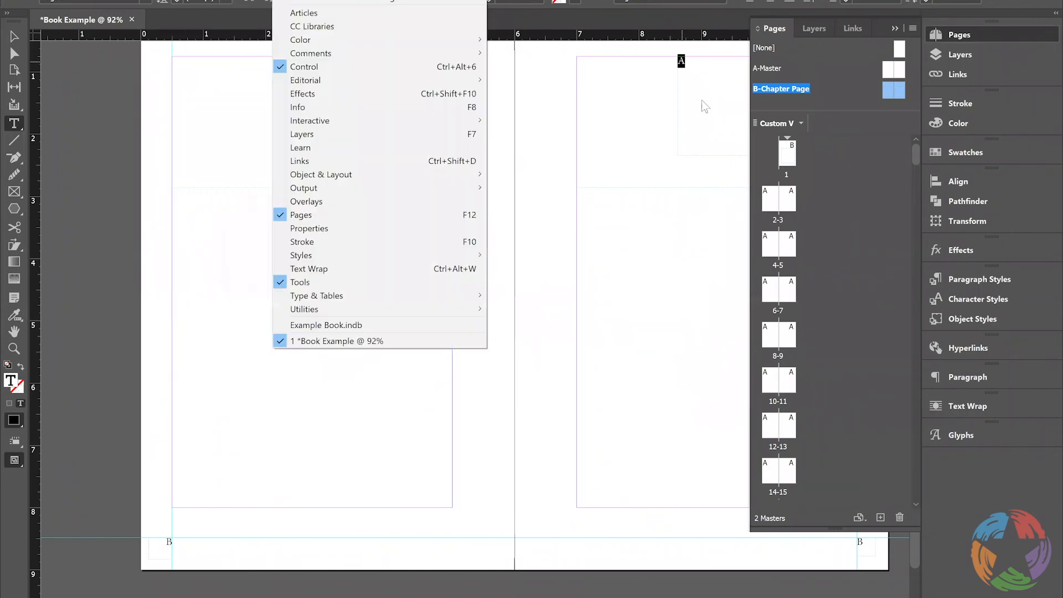
click(702, 101)
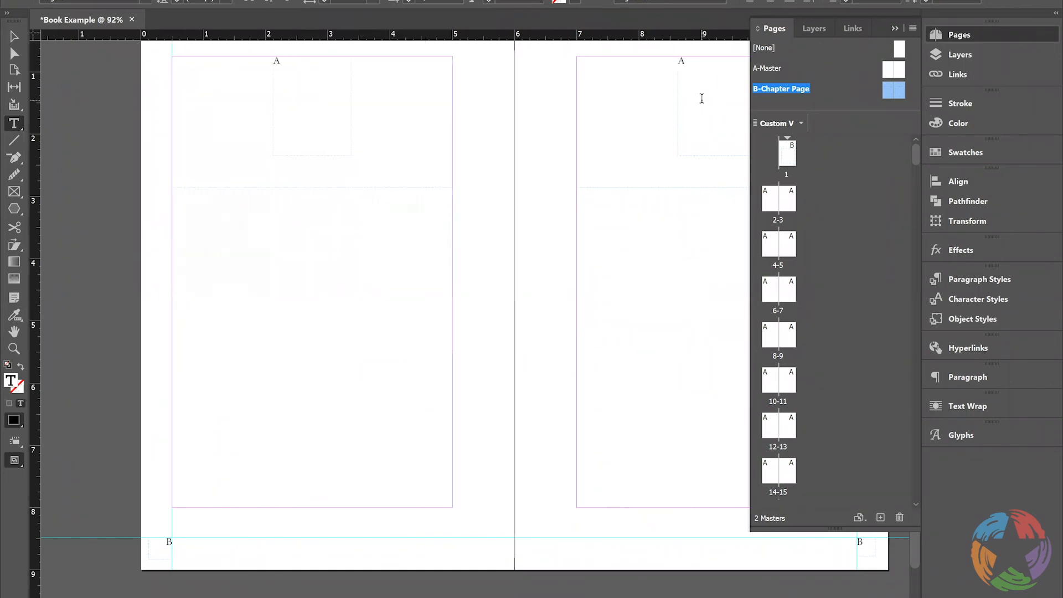
Go to document page 1, override its small upper master frame and select the A inside it
double_click(793, 161)
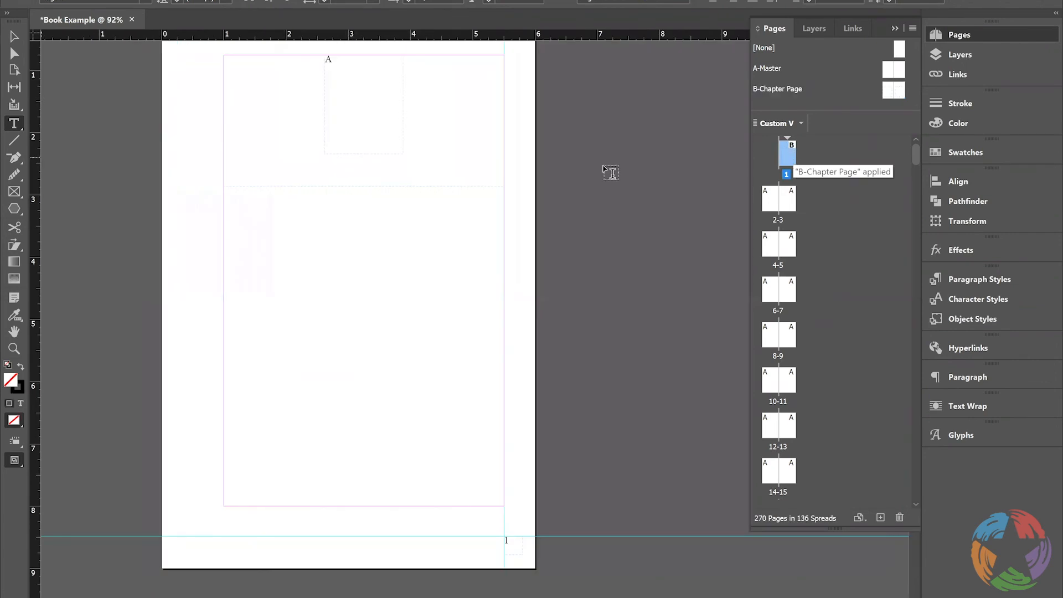
ctrl+click(364, 103)
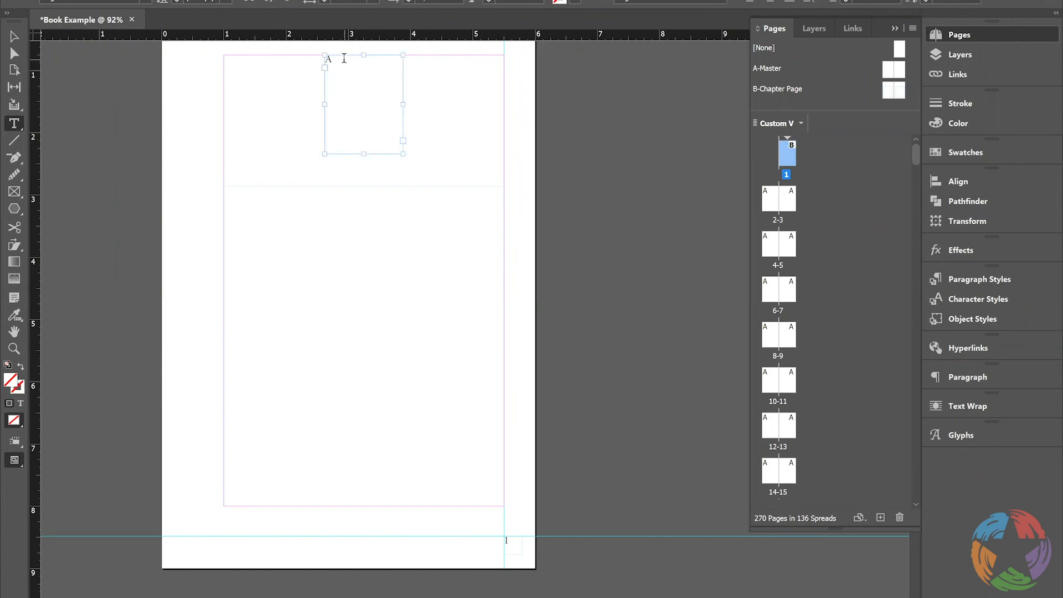
mouse_move(342, 60)
mouse_down()
mouse_move(316, 60)
mouse_move(322, 69)
mouse_move(317, 61)
mouse_up()
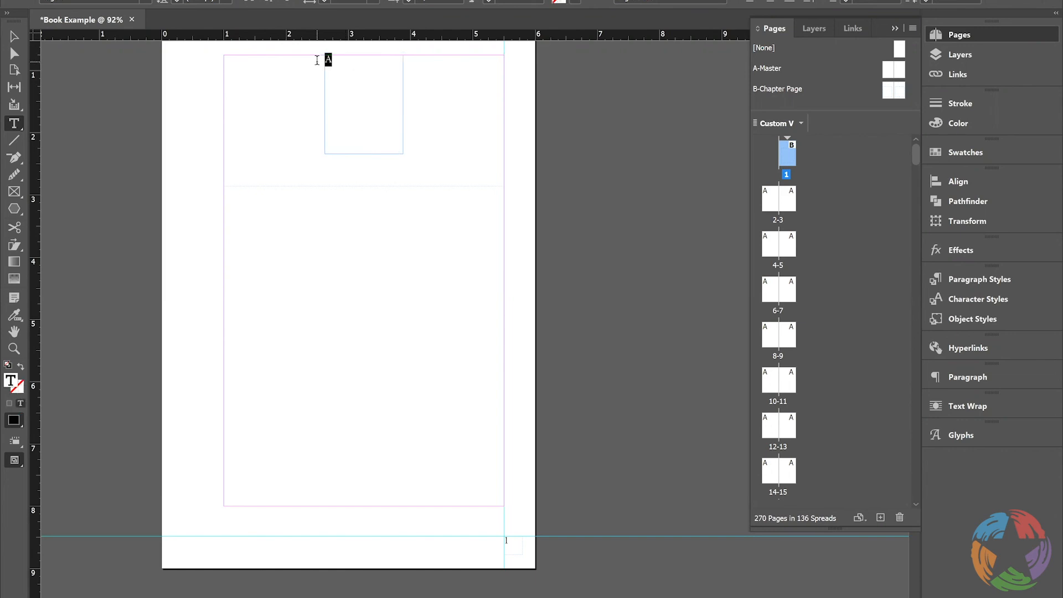
right_click(332, 65)
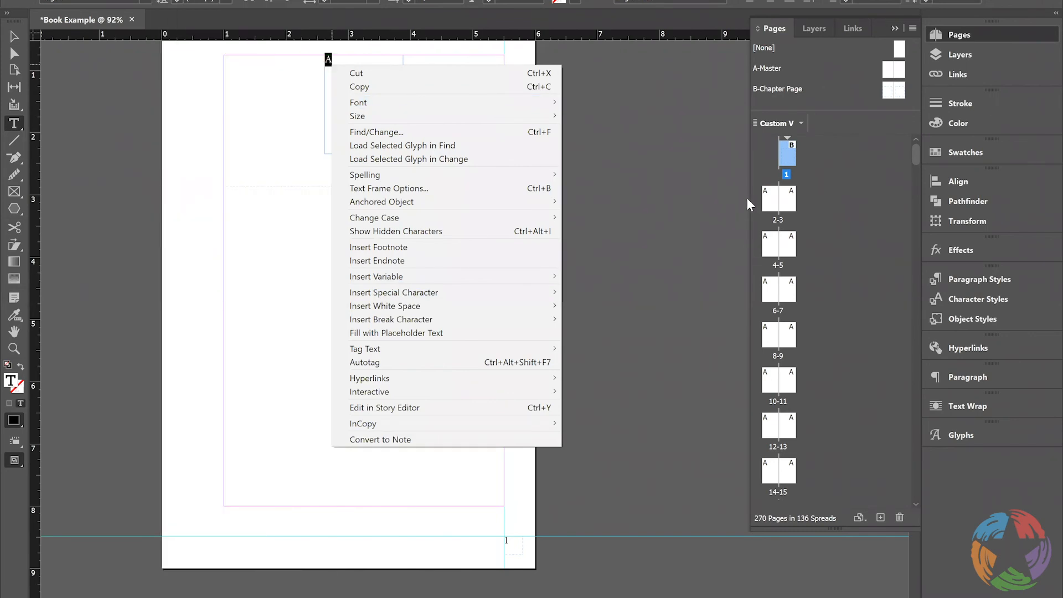
In the numbering and section options for page 1, set the document chapter numbering to start at 1
right_click(788, 154)
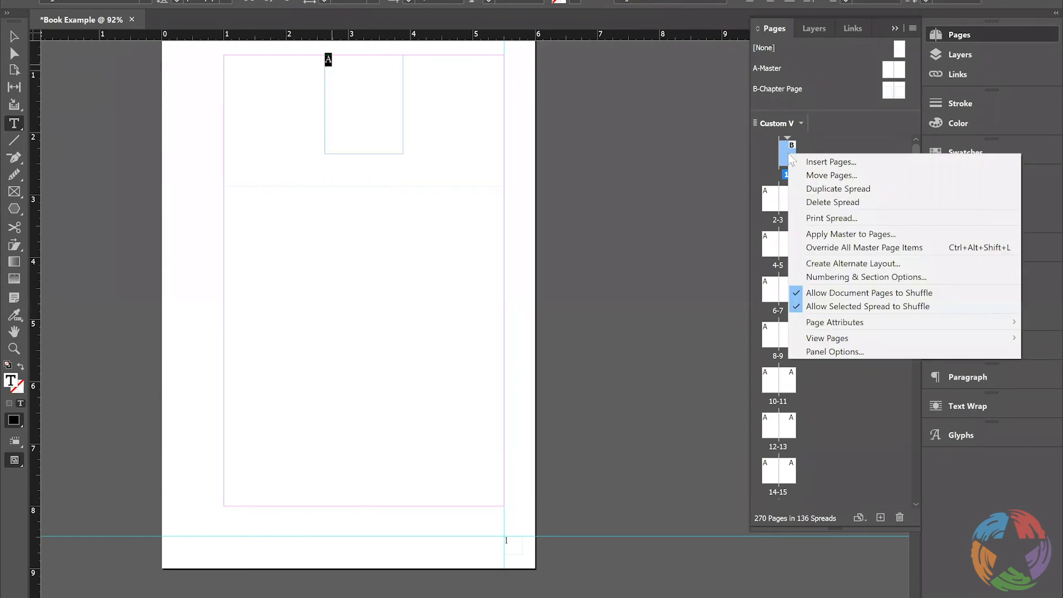
click(845, 278)
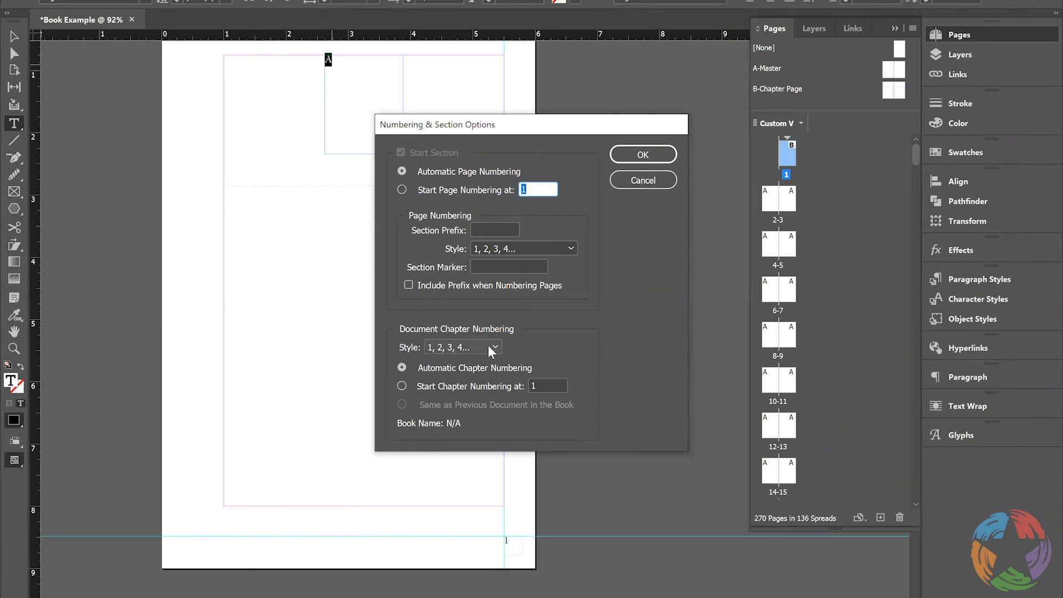
click(419, 386)
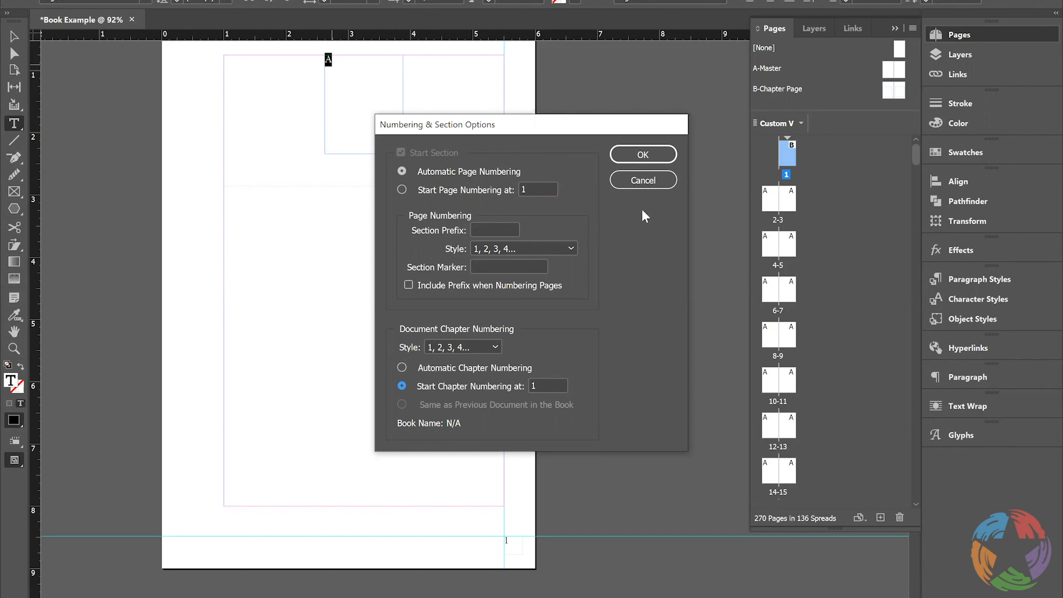
click(643, 155)
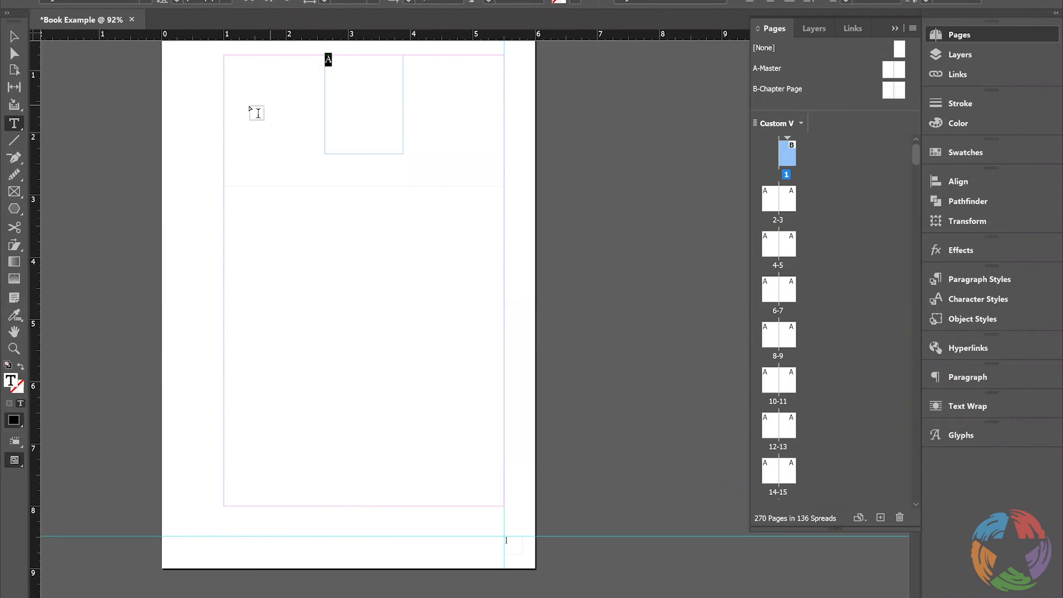
Replace the A in page 1's upper frame with the number 1 and set its font to Garamond
text(1)
drag(319, 58, 331, 59)
click(143, 0)
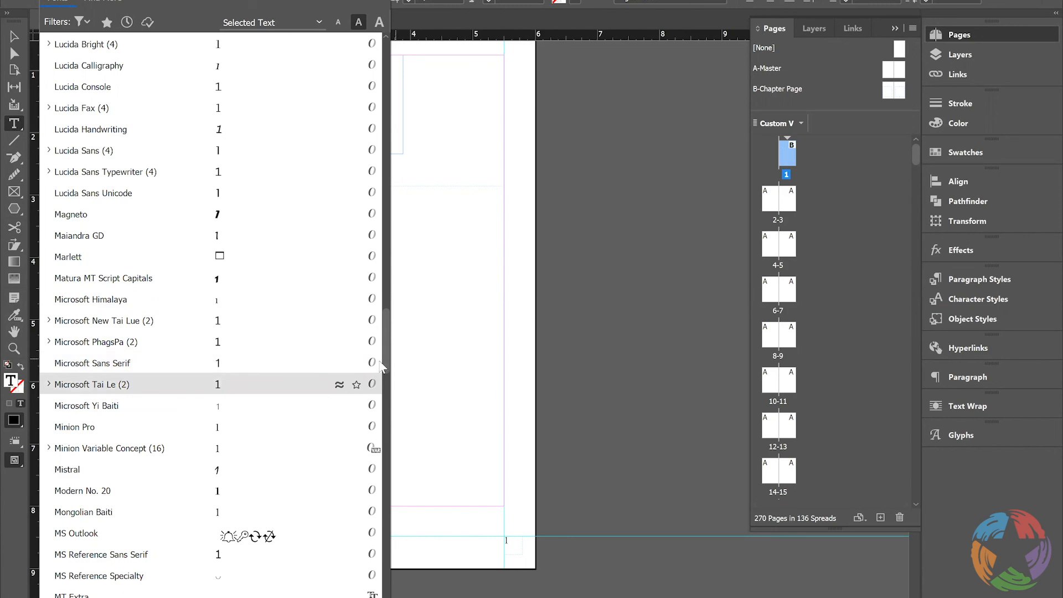
scroll(392, 260, up, 6)
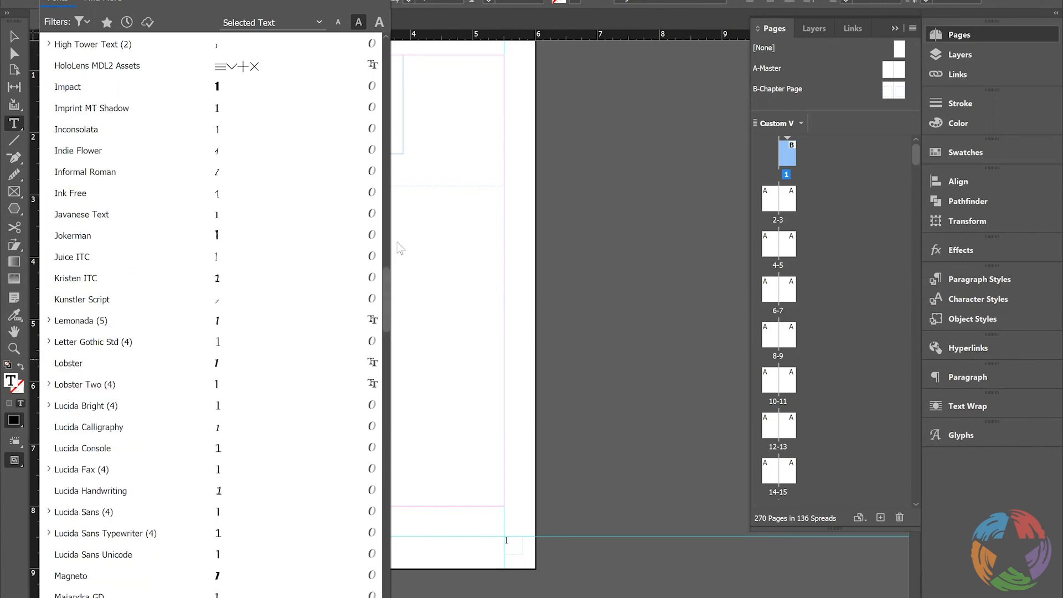
scroll(132, 364, up, 10)
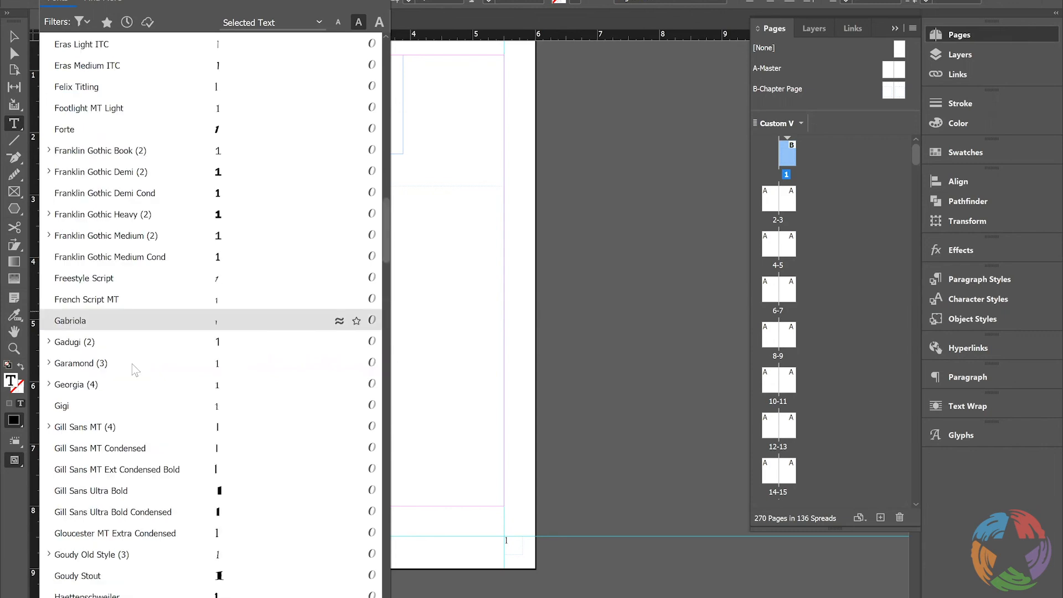
click(132, 364)
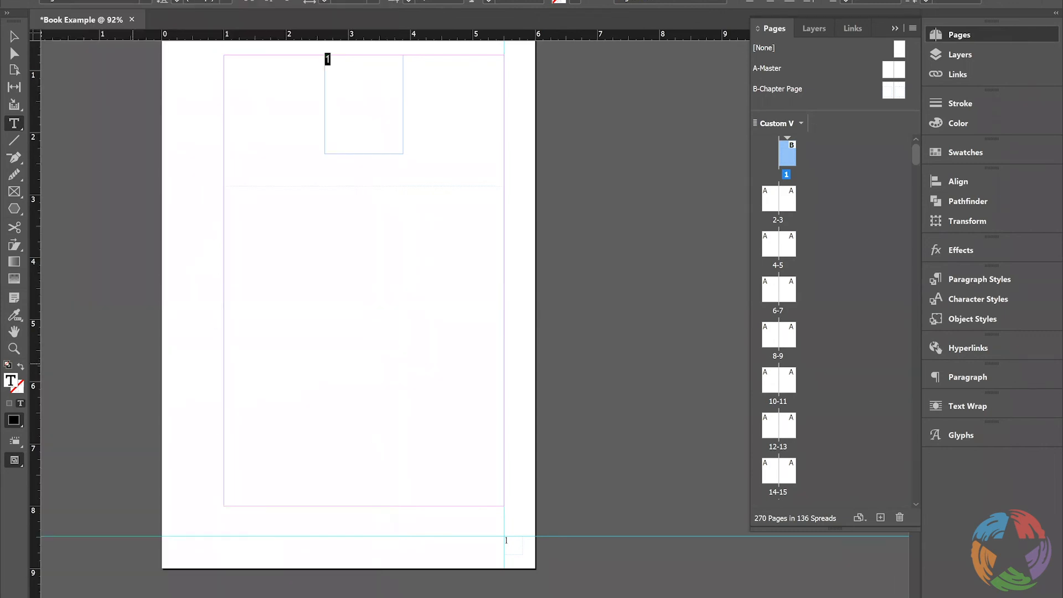
Enlarge the chapter number on page 1 to 60 pt and centre it in its frame
click(225, 0)
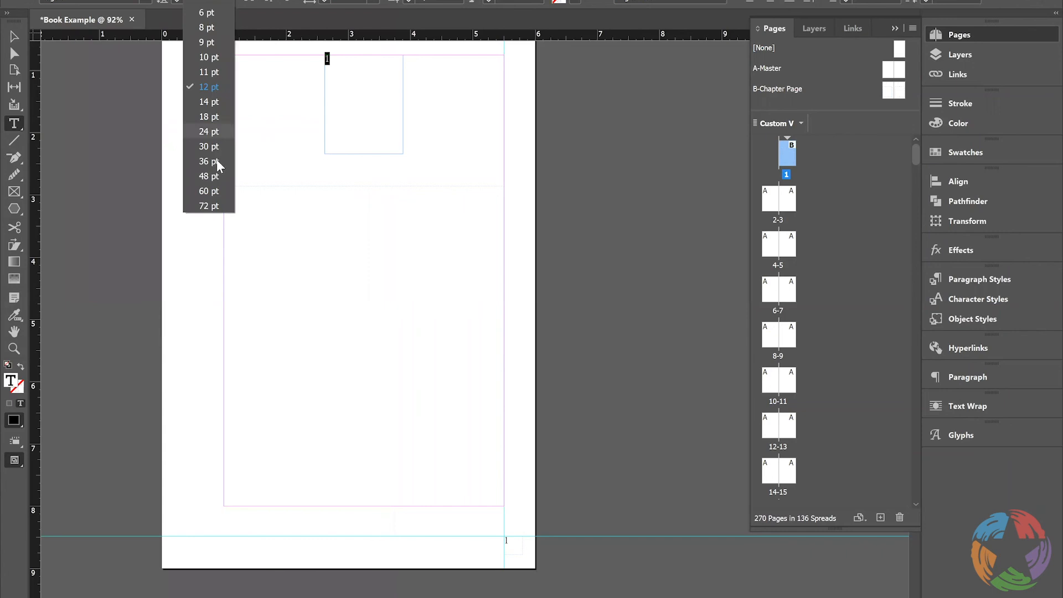
click(217, 161)
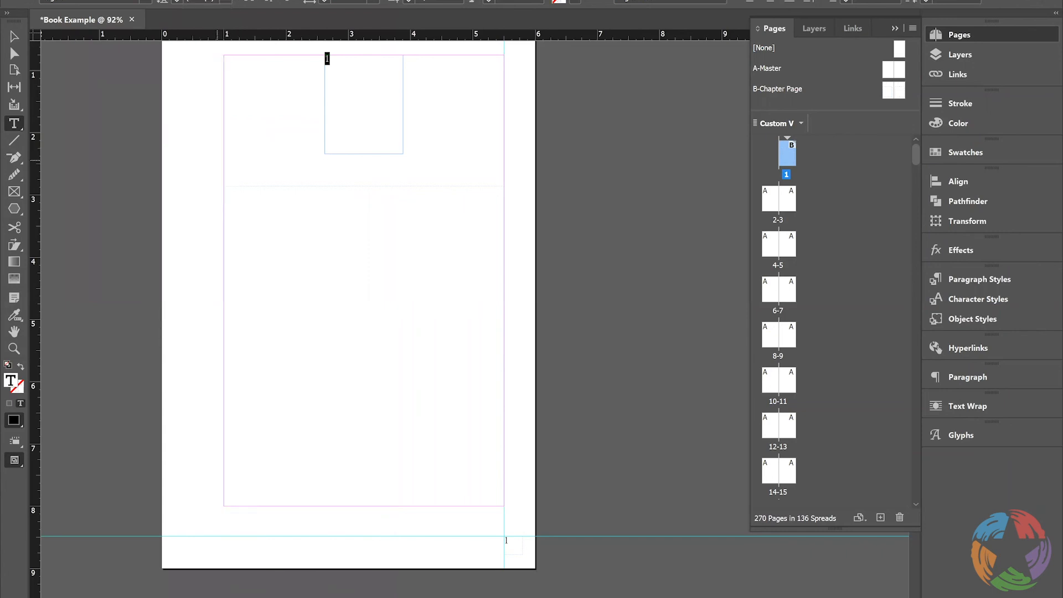
click(226, 1)
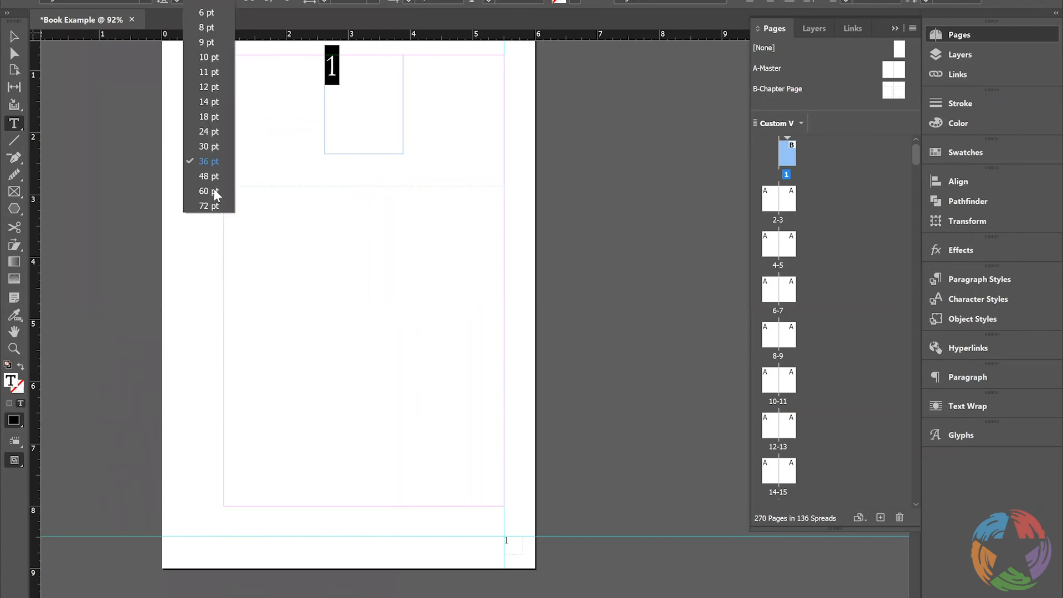
click(214, 190)
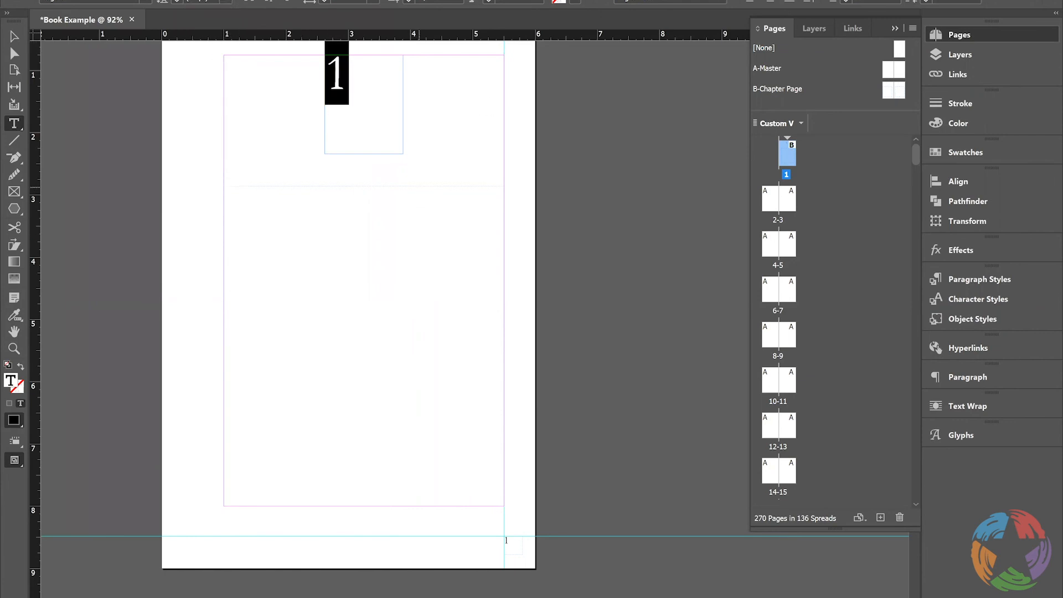
key(ctrl+shift+c)
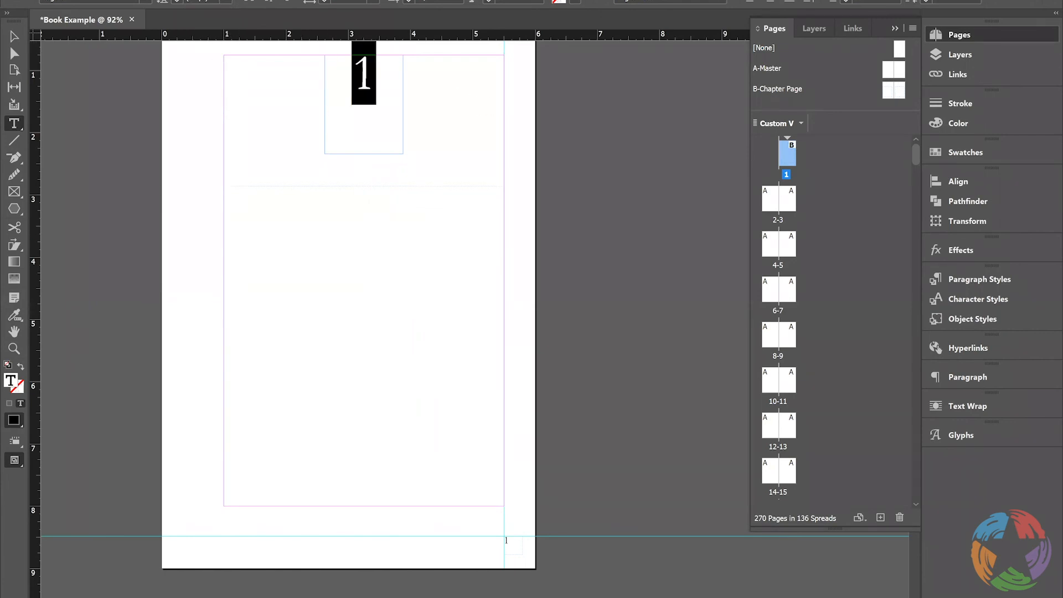
click(17, 36)
click(484, 112)
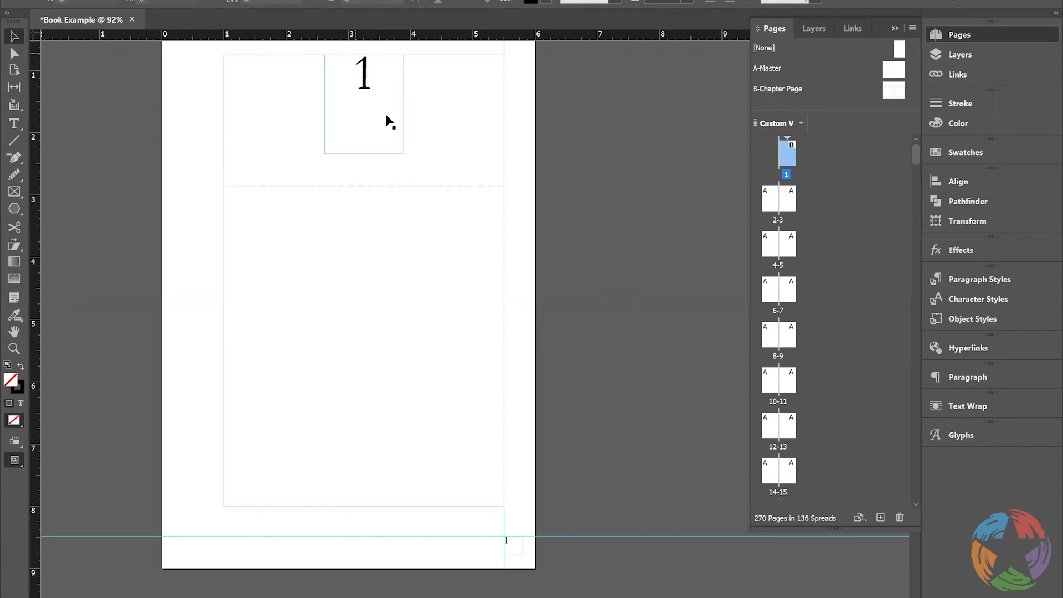
On the B-Chapter Page master, select the A in the left page's upper frame and create a new character style
double_click(891, 93)
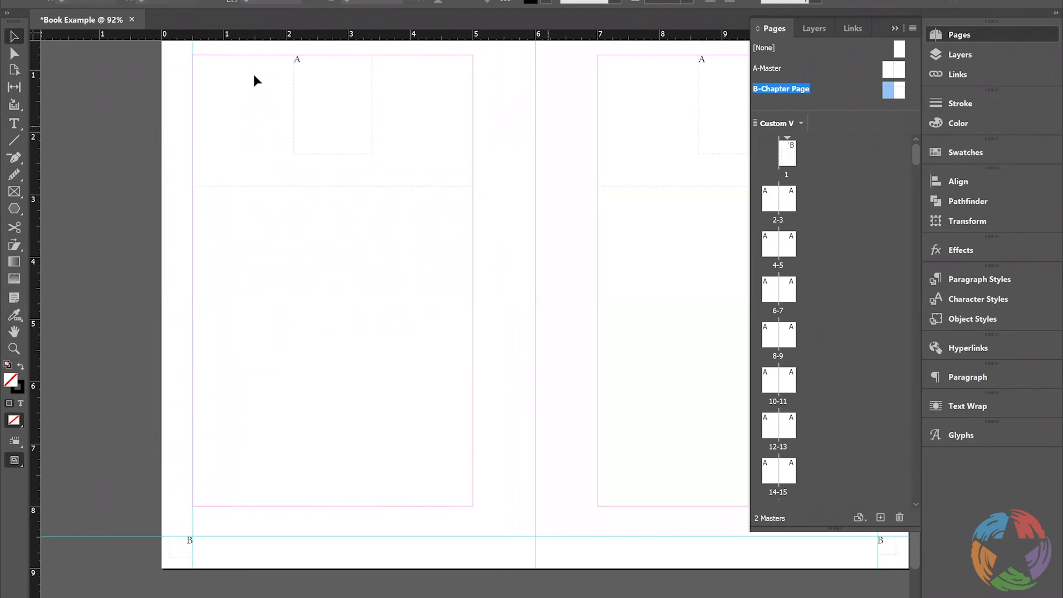
double_click(323, 81)
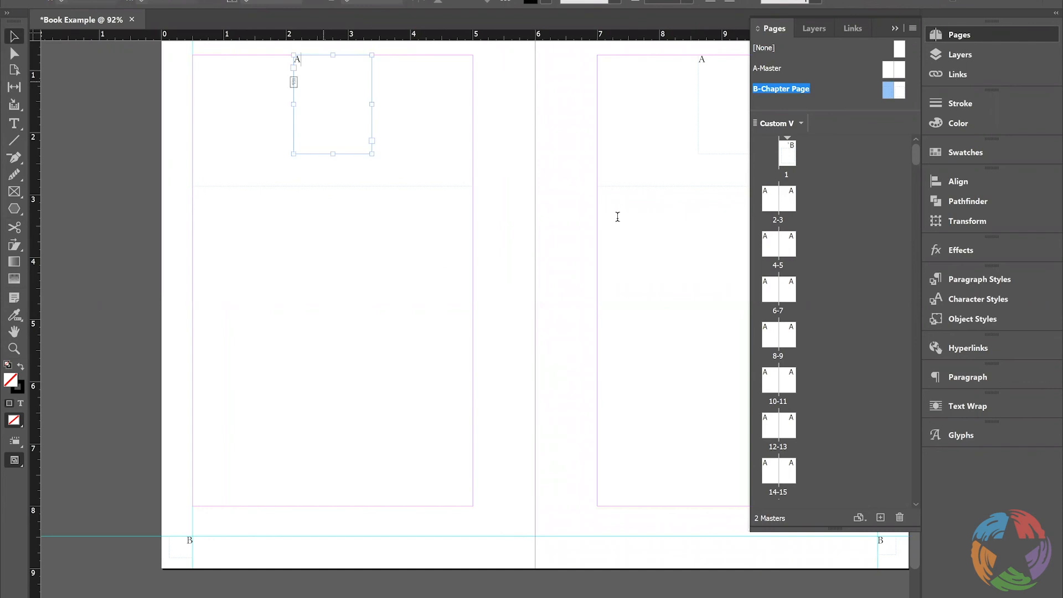
key(ctrl+a)
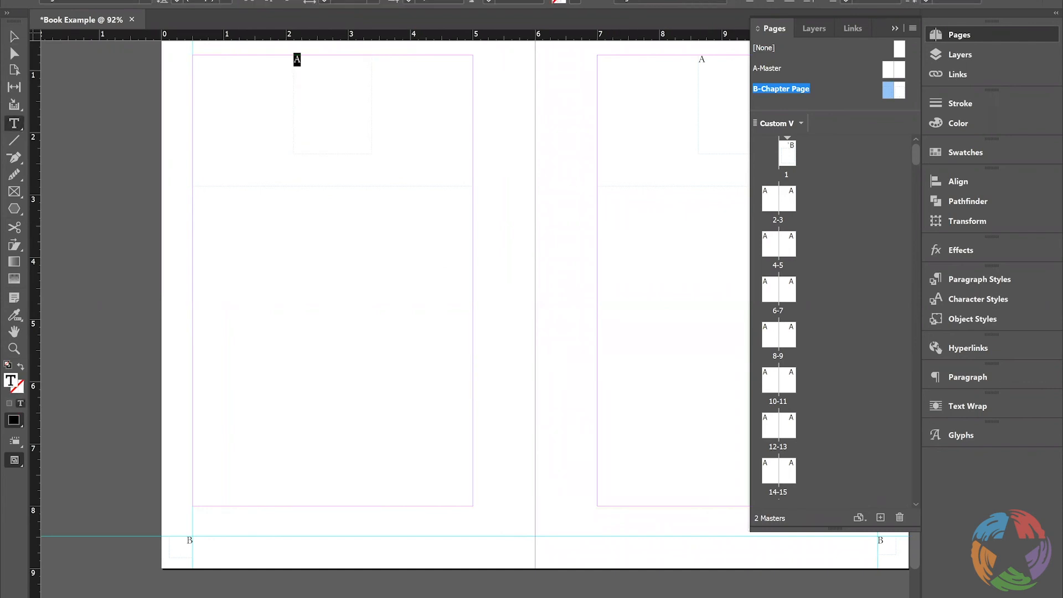
click(975, 299)
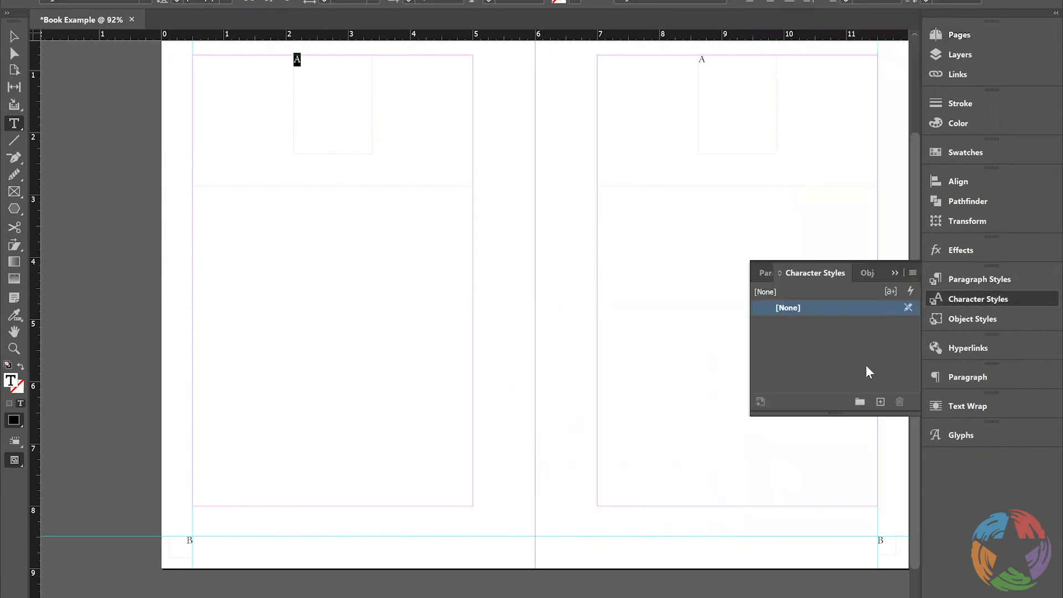
click(882, 403)
click(288, 1)
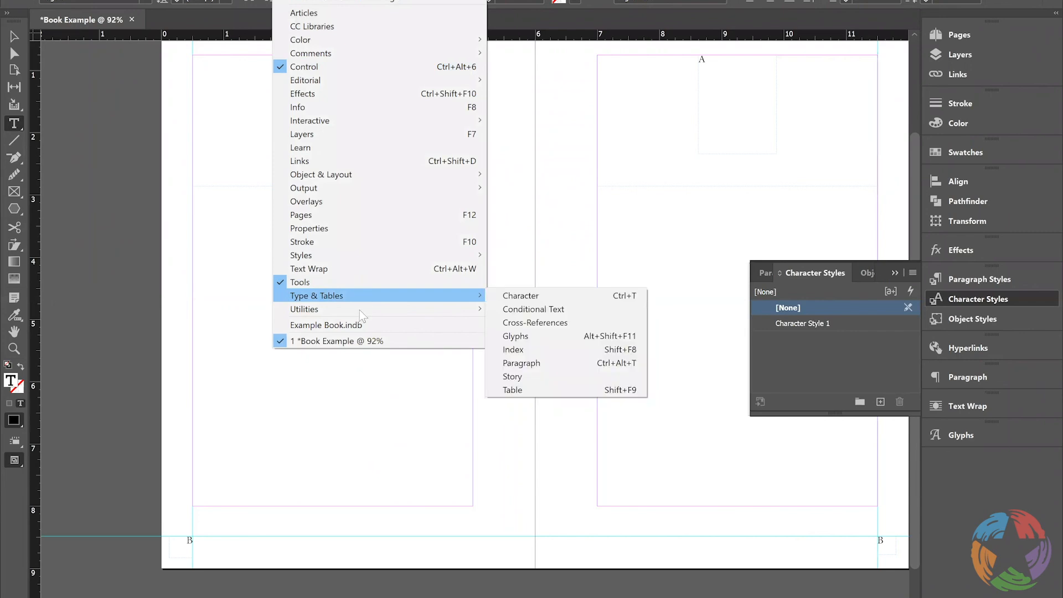
mouse_move(453, 254)
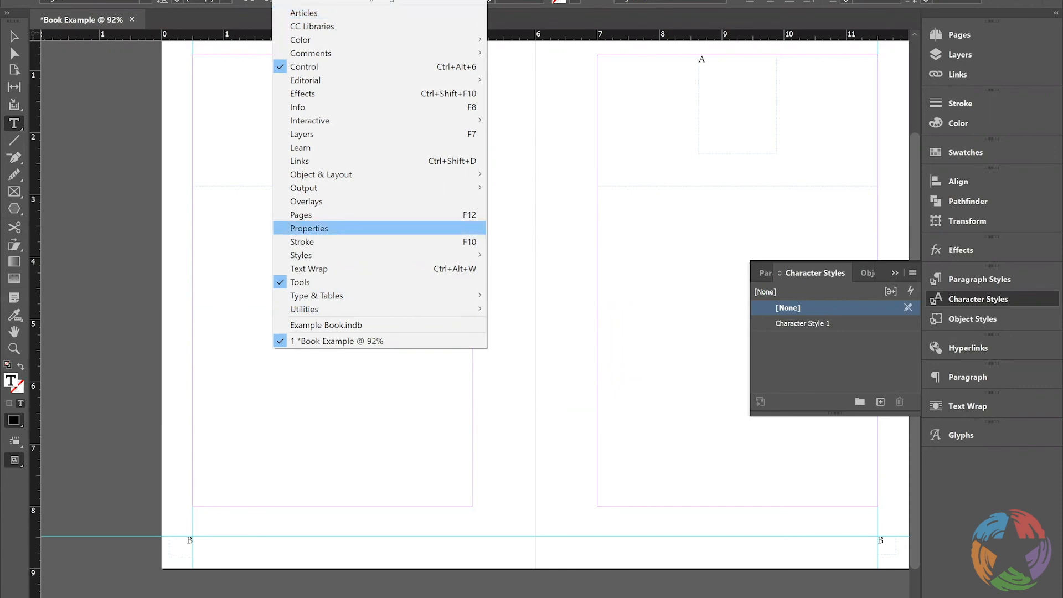
mouse_move(477, 175)
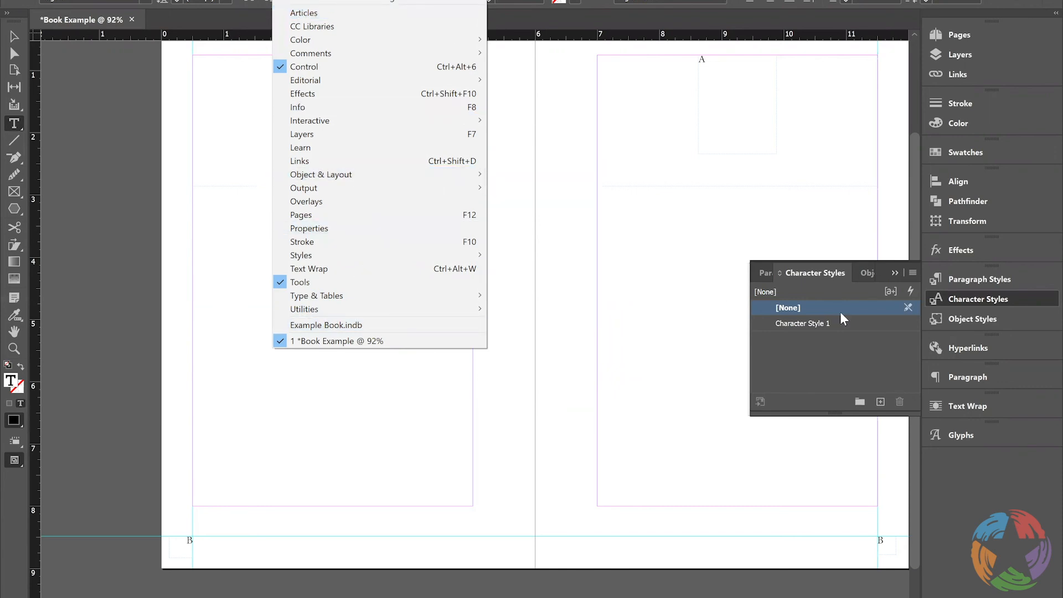
Open the options of Character Style 1 and set its font family to Garamond
click(821, 321)
double_click(821, 321)
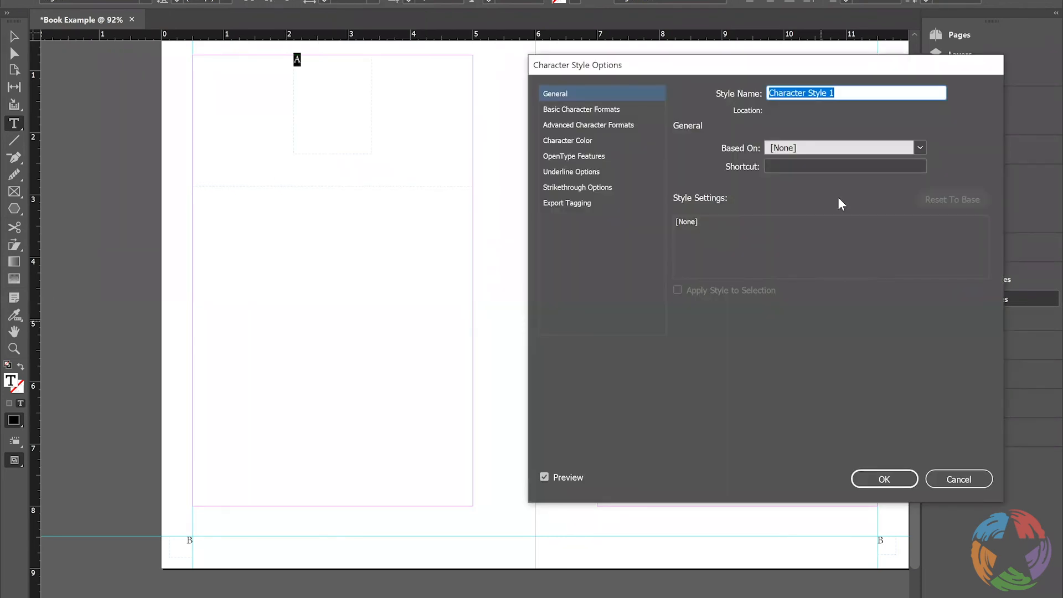
click(576, 109)
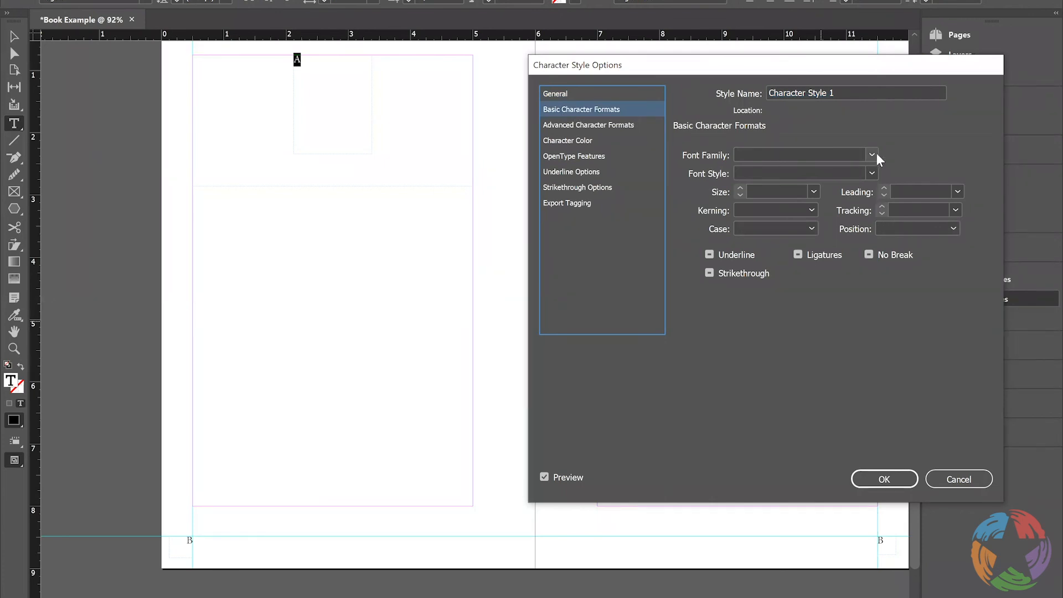
click(814, 165)
click(815, 169)
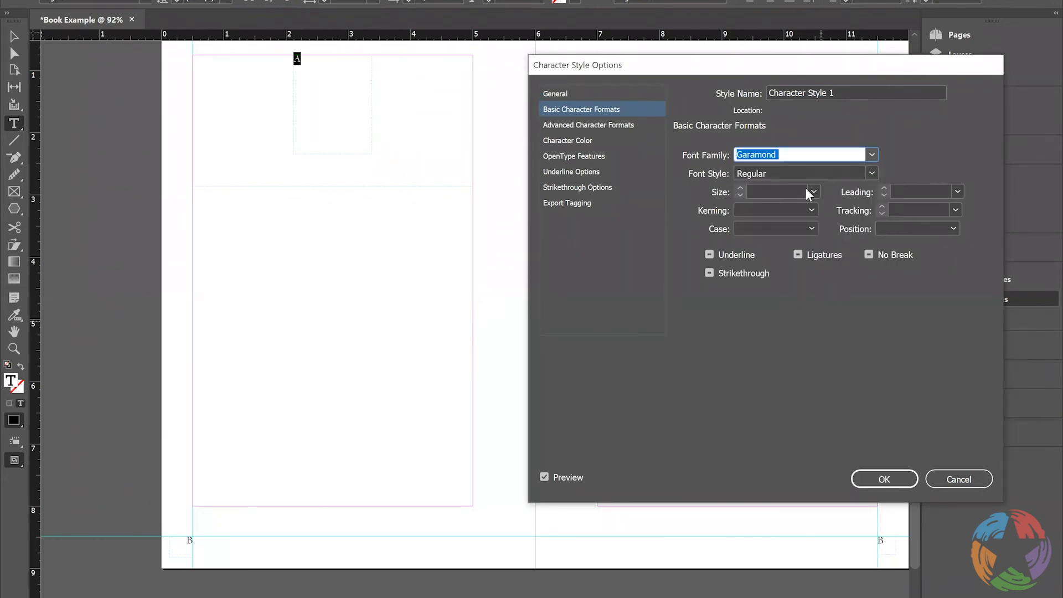
Rename the new character style Body Text
right_click(881, 91)
click(880, 92)
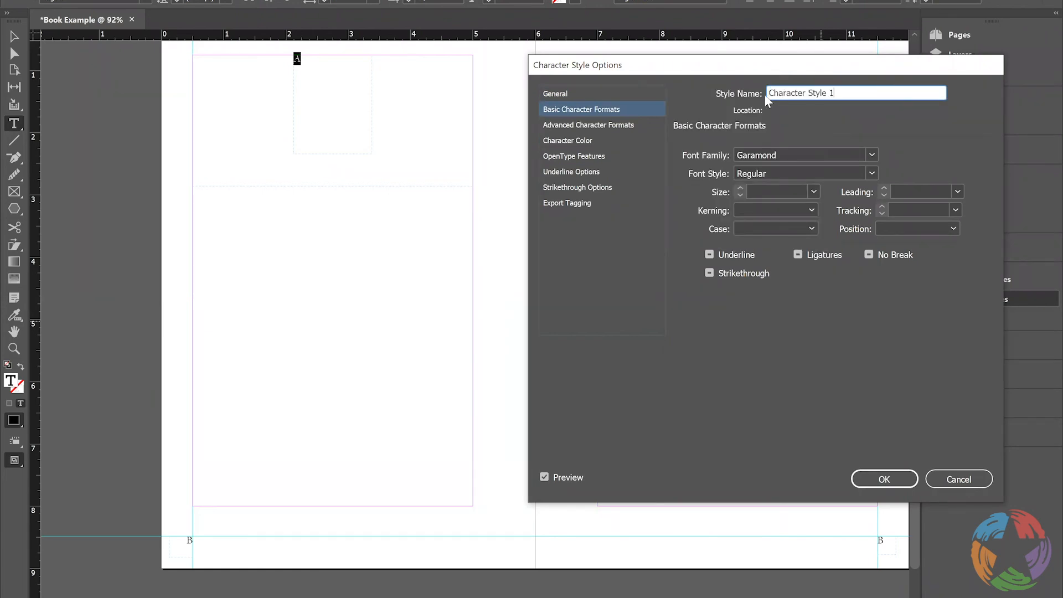
key(BackSpace)
key(BackSpace)
key(BackSpace)
key(BackSpace)
key(BackSpace)
key(BackSpace)
key(BackSpace)
key(BackSpace)
key(BackSpace)
key(BackSpace)
key(BackSpace)
key(BackSpace)
key(BackSpace)
key(BackSpace)
key(BackSpace)
key(BackSpace)
key(BackSpace)
text(Body Text)
Set the Body Text style's size to 12 pt, review its remaining option categories and save the style
click(814, 192)
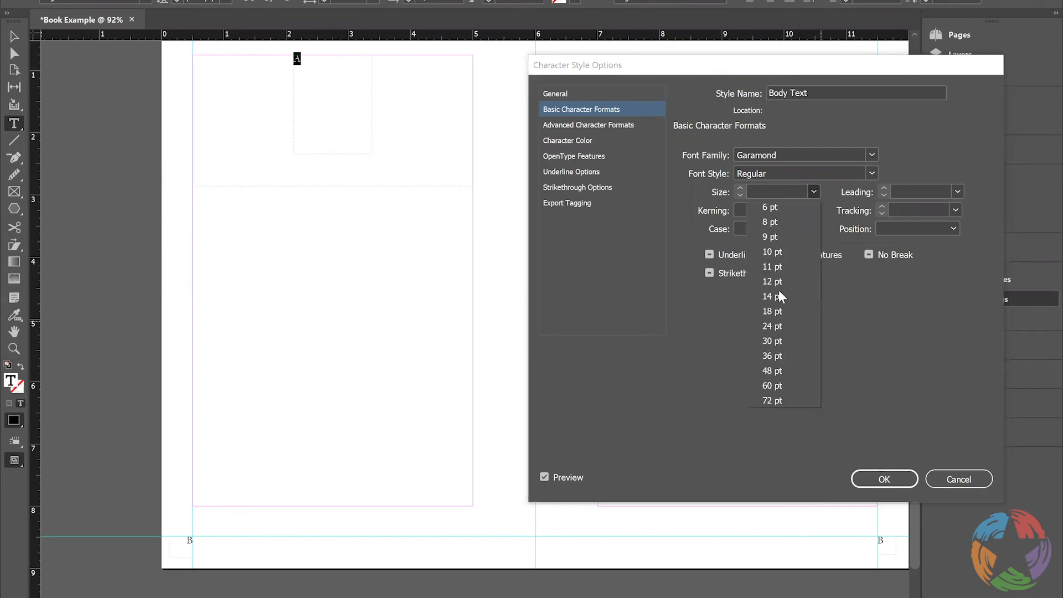
click(781, 292)
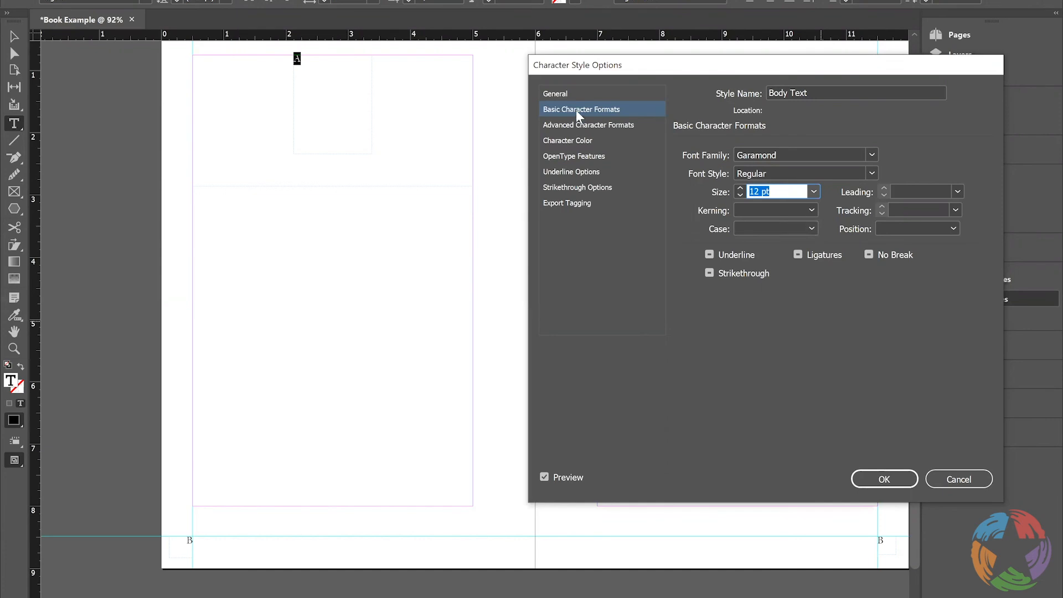
click(576, 125)
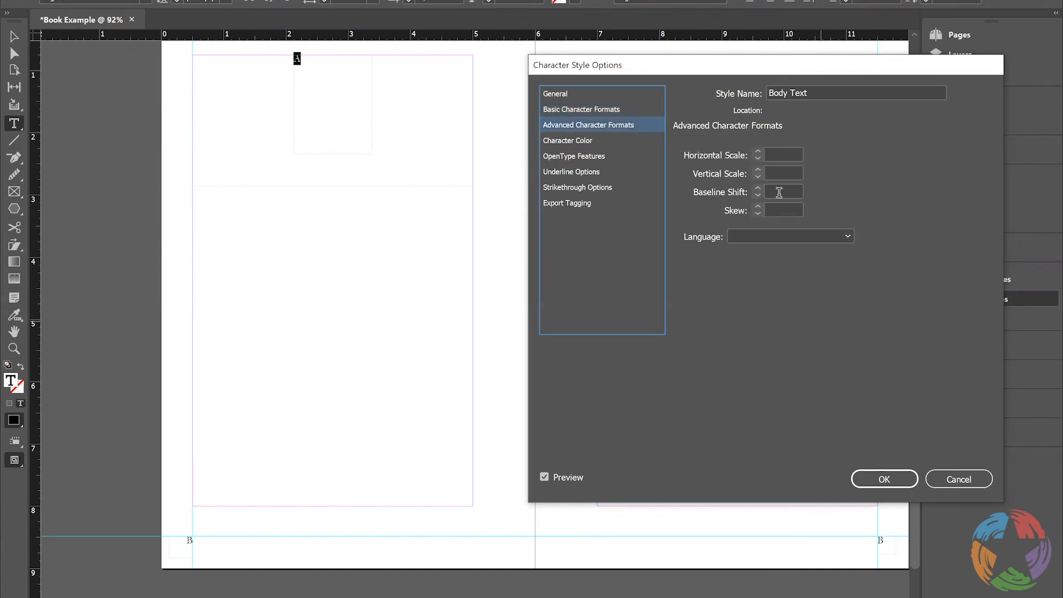
click(568, 140)
click(569, 156)
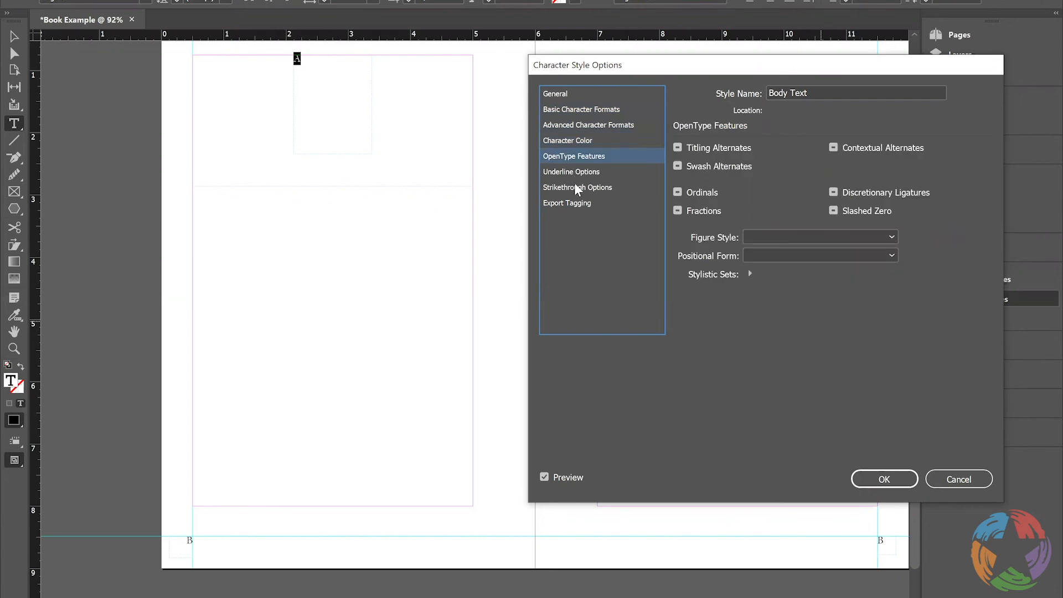
click(575, 186)
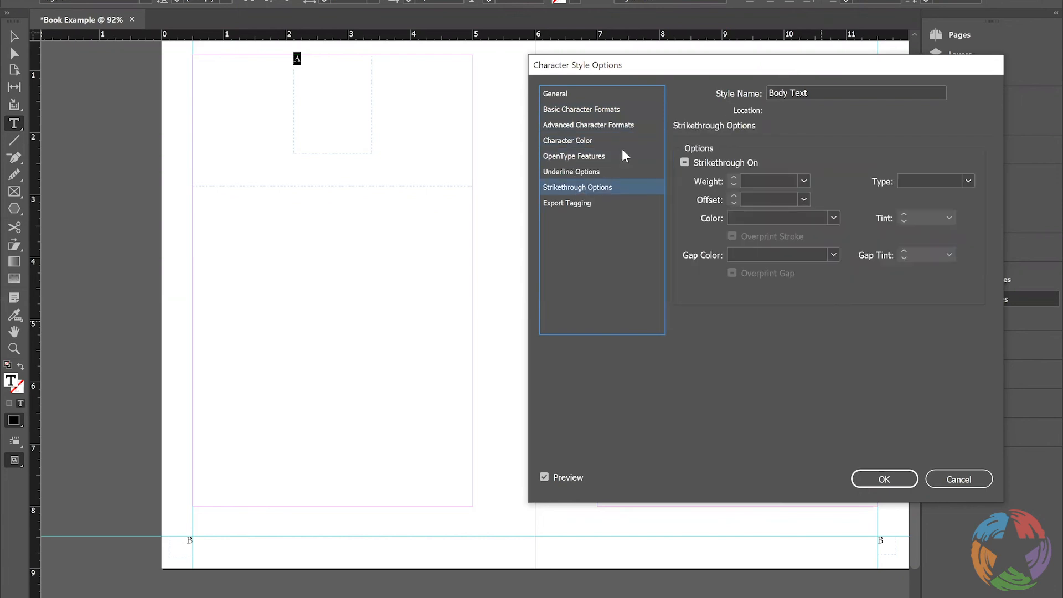
click(900, 479)
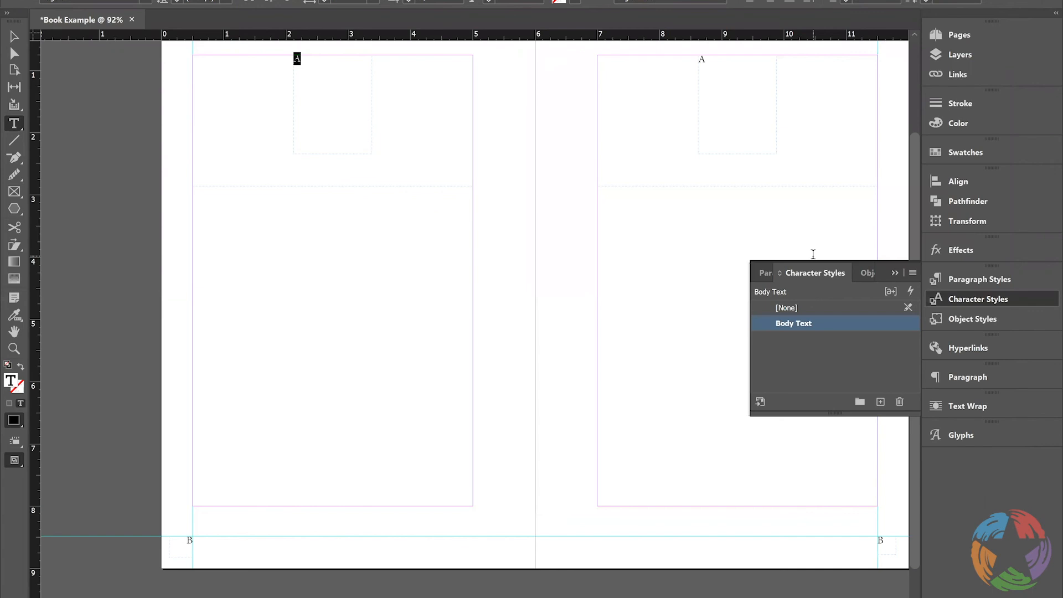
Create a new paragraph style for the left page's A and base it on [Basic Paragraph]
click(312, 64)
click(979, 279)
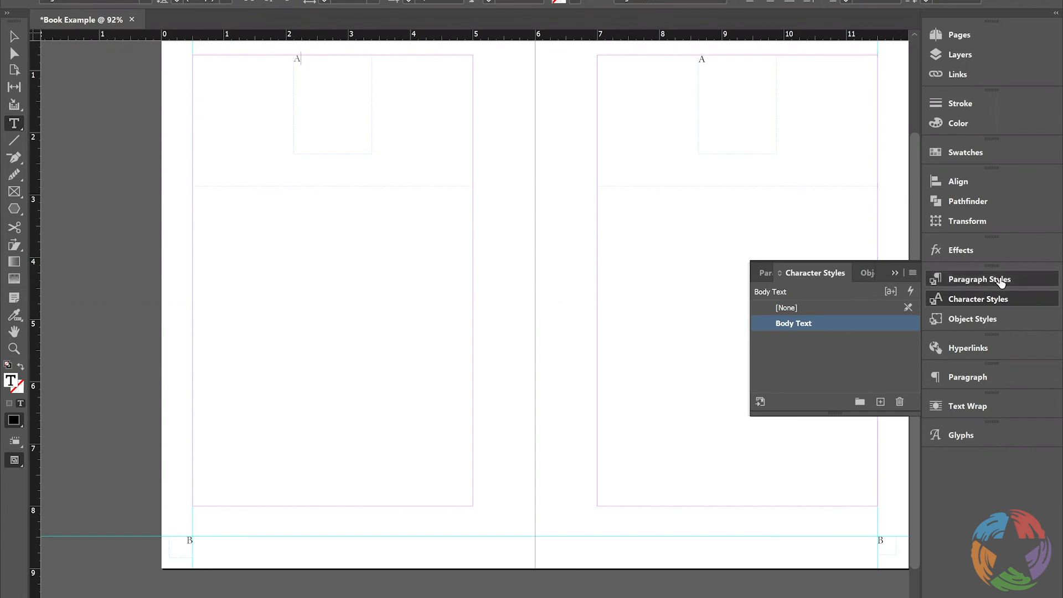
click(880, 402)
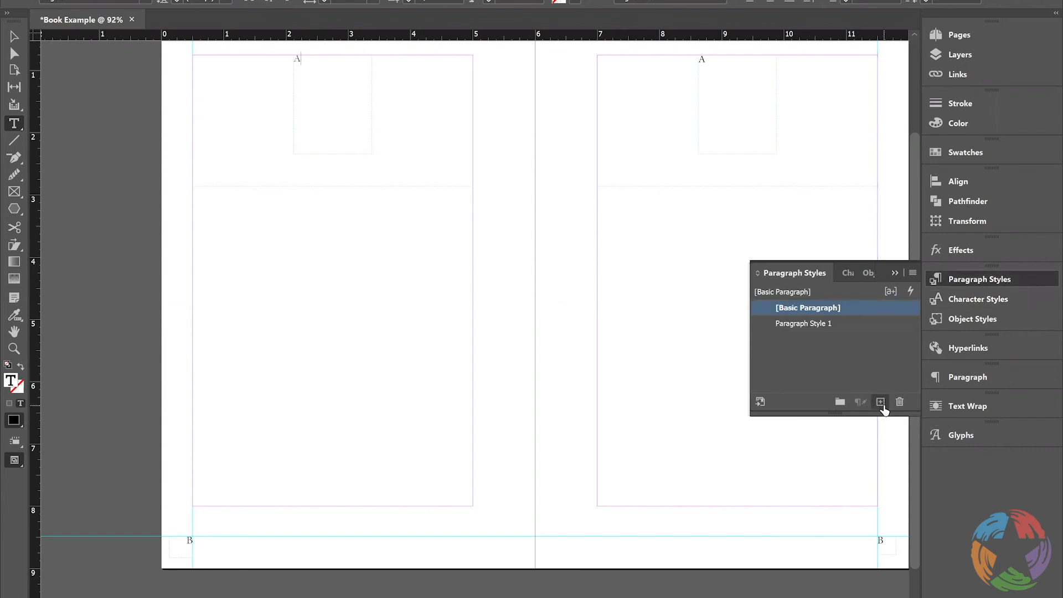
click(823, 325)
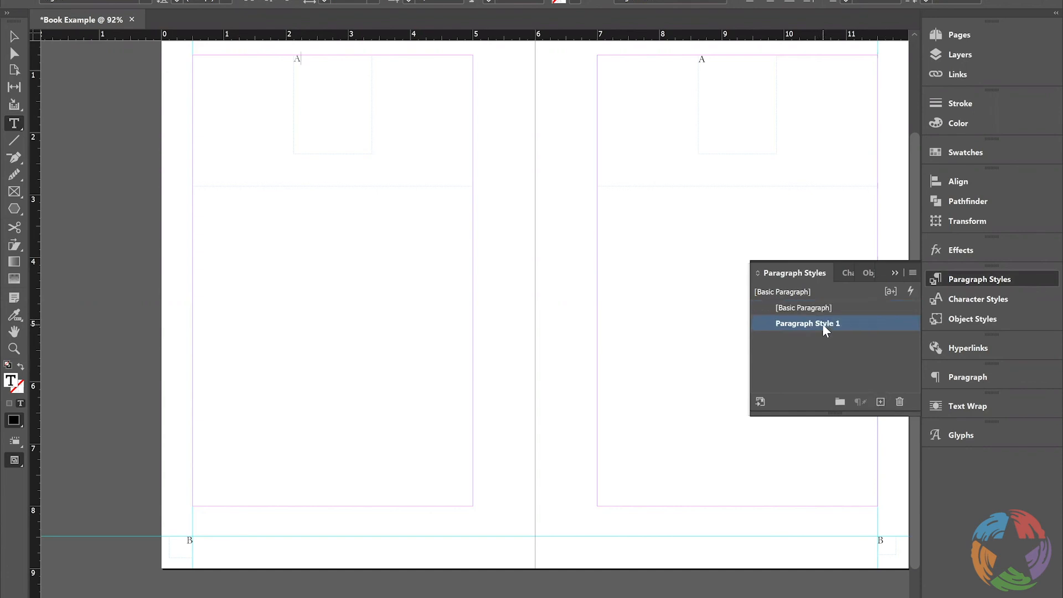
double_click(822, 324)
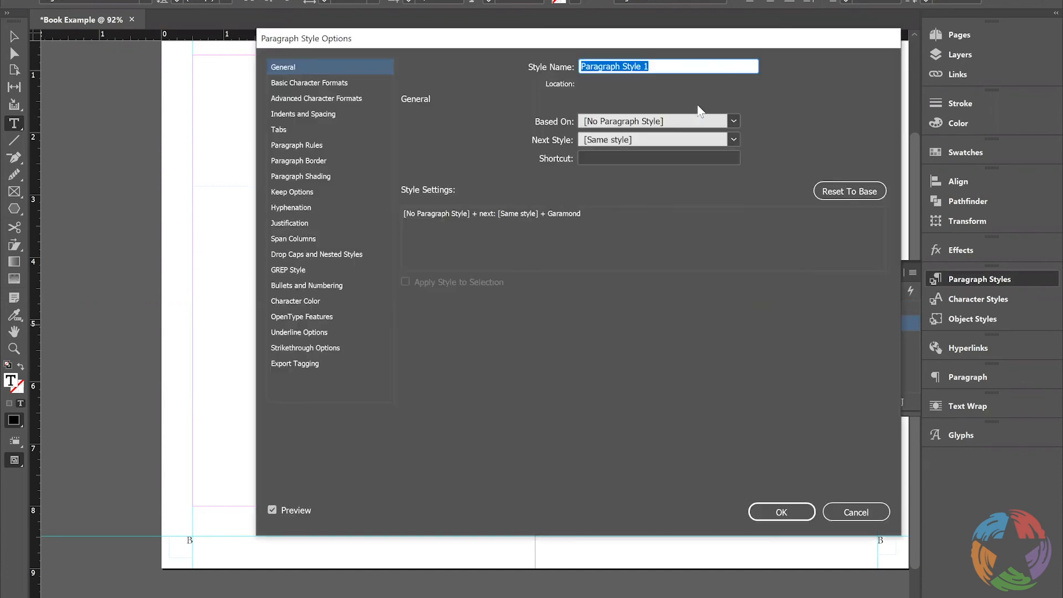
click(732, 118)
click(691, 153)
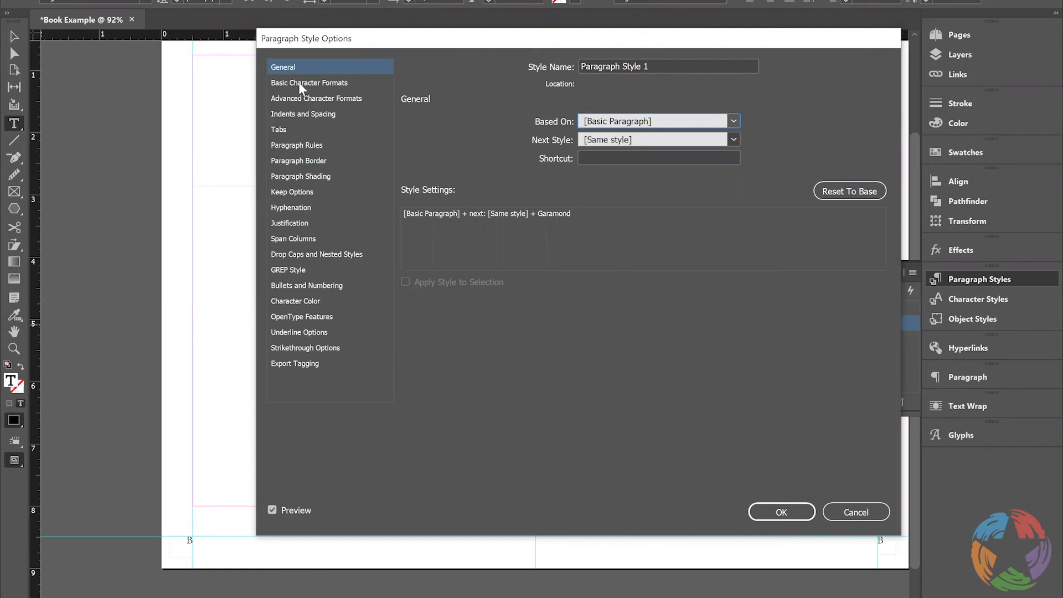
Set the new paragraph style's alignment to Center and name it Chapter Style
click(296, 114)
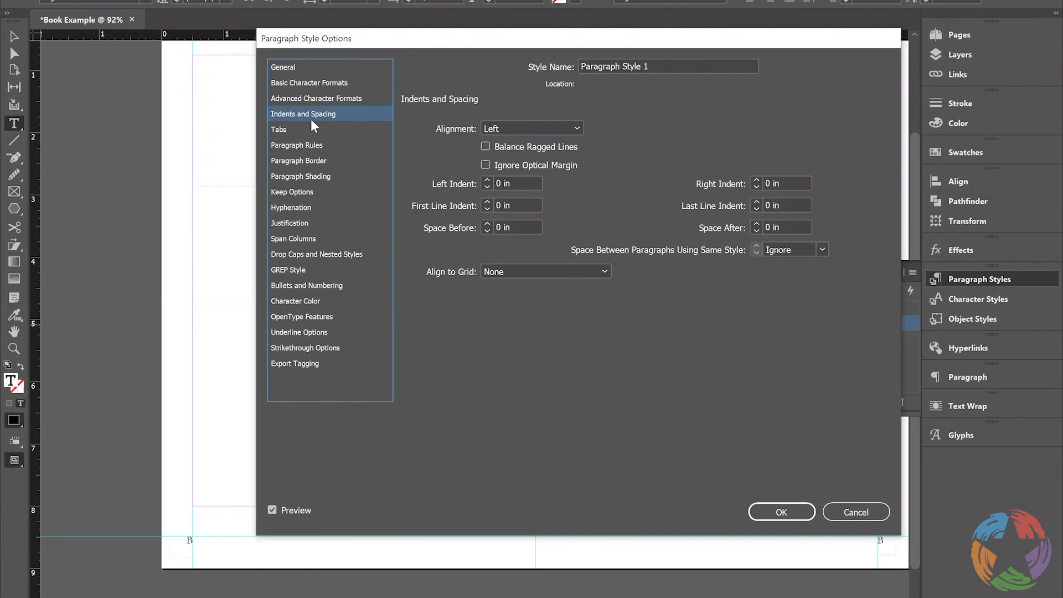
click(558, 126)
click(532, 158)
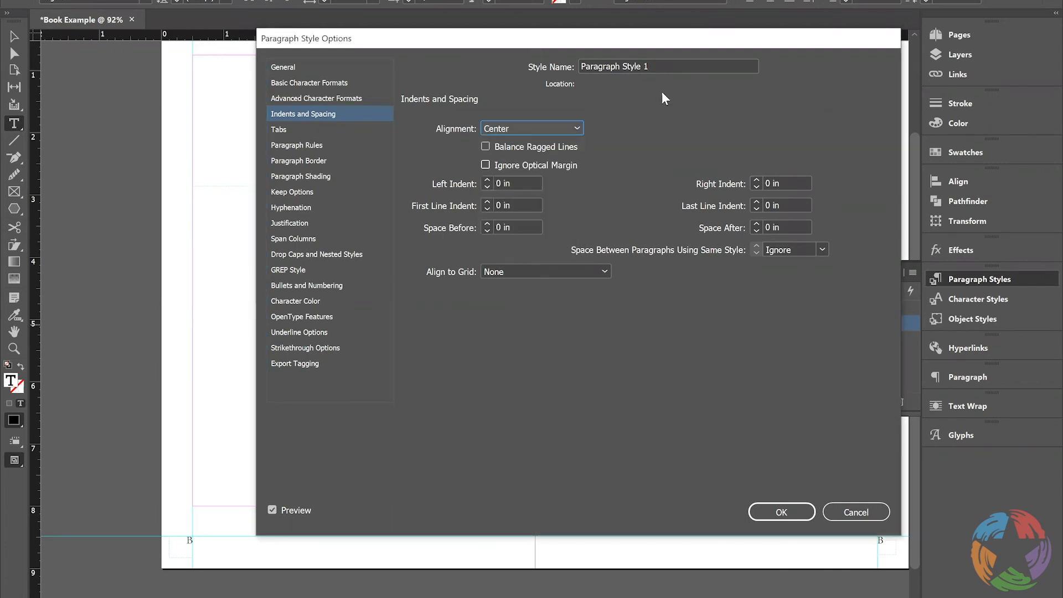
drag(664, 66, 580, 67)
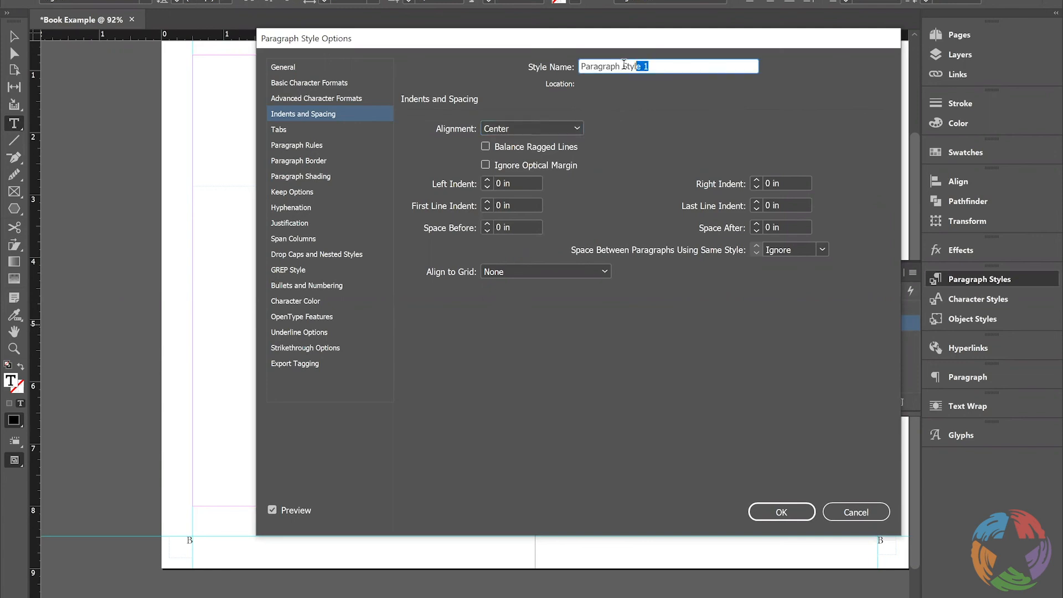
text(Chapter Style)
Review the paragraph style's border, shading, span column and drop cap options, and rename it Chapter Number Style
click(300, 160)
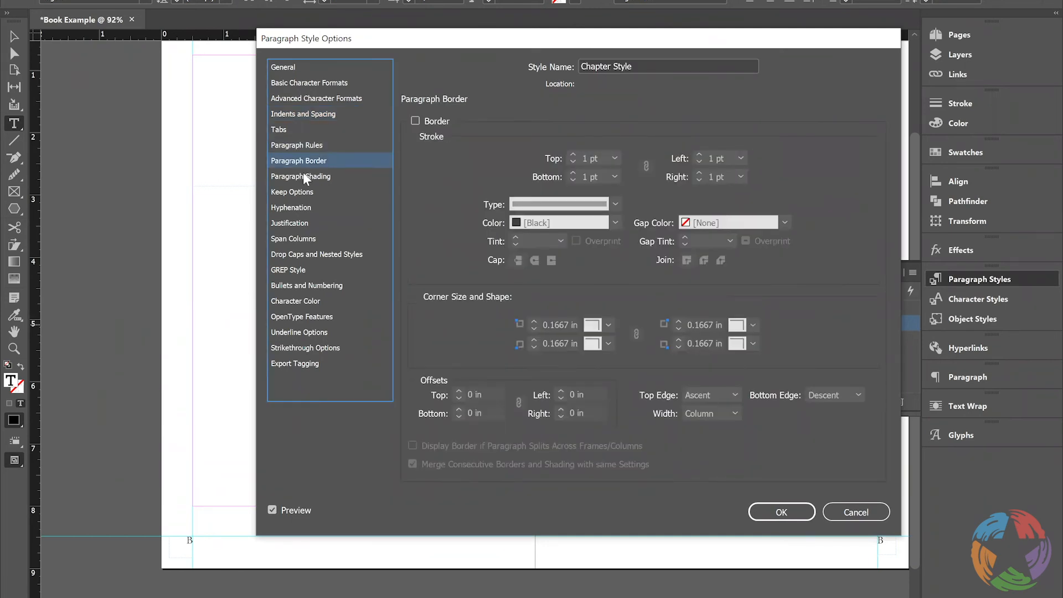
click(303, 175)
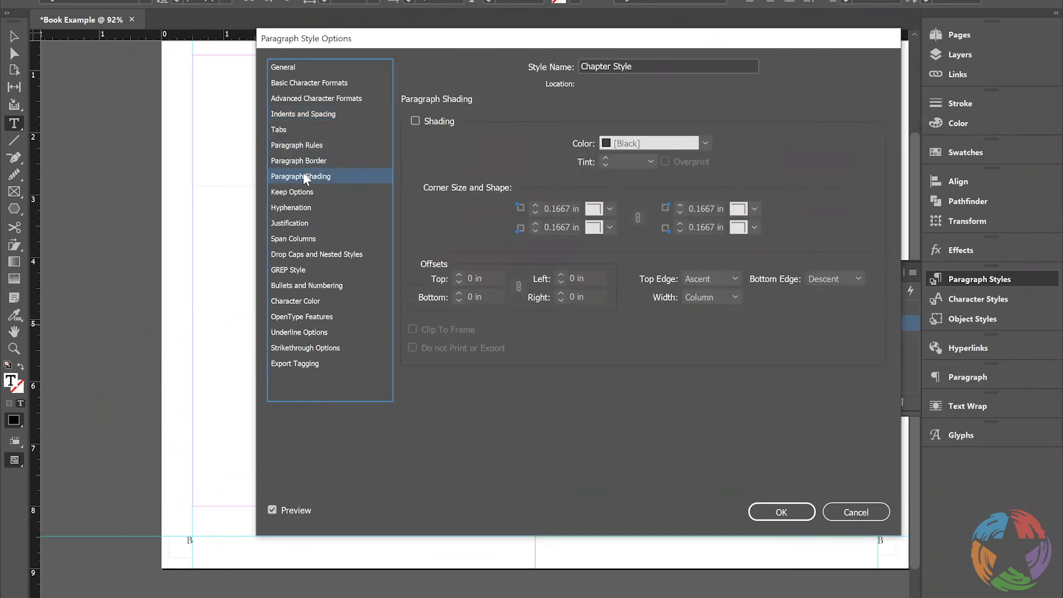
click(289, 237)
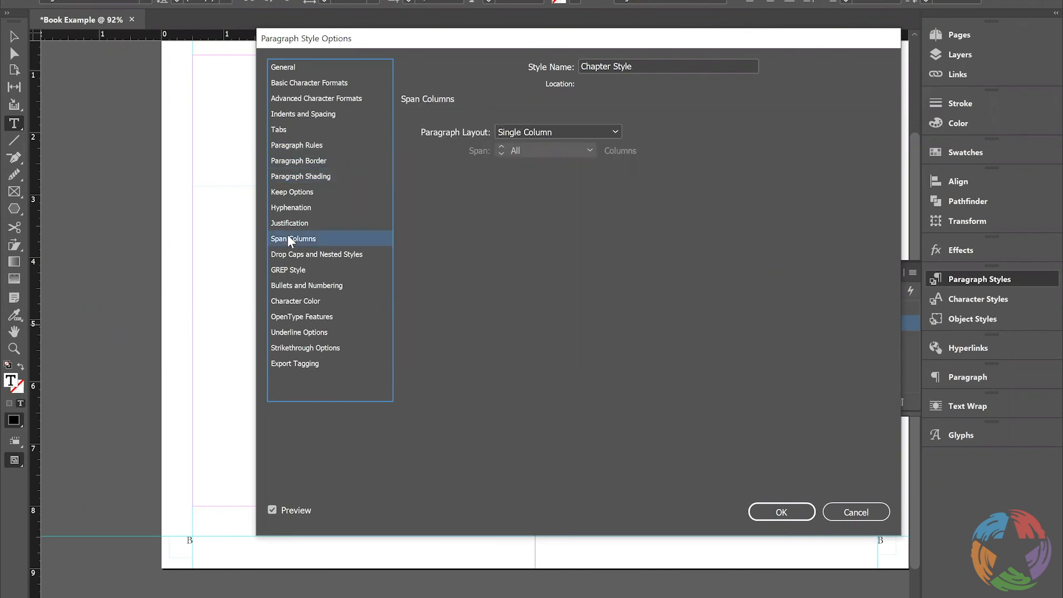
click(290, 254)
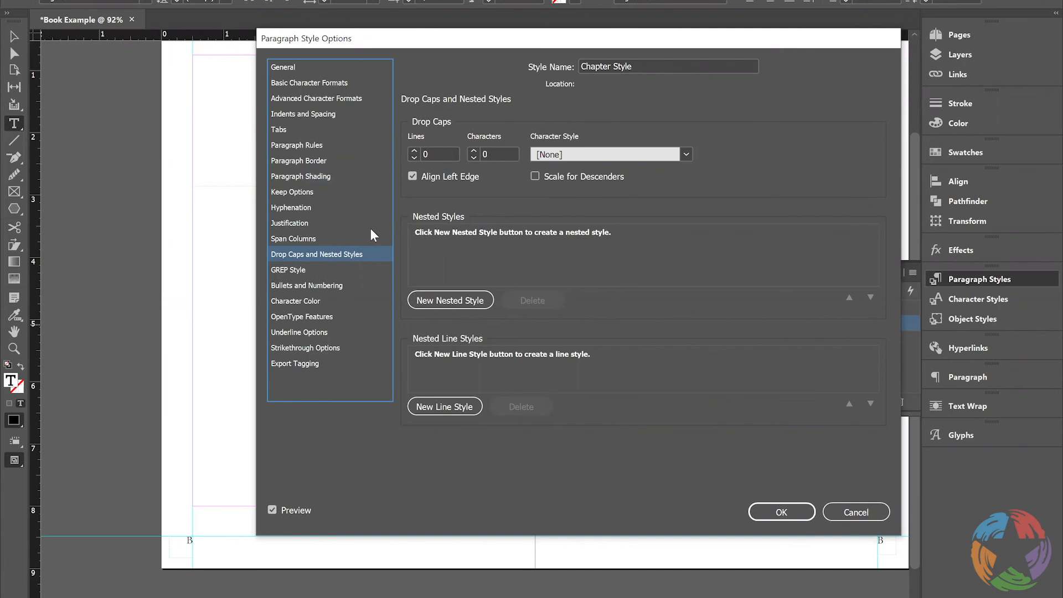
click(284, 68)
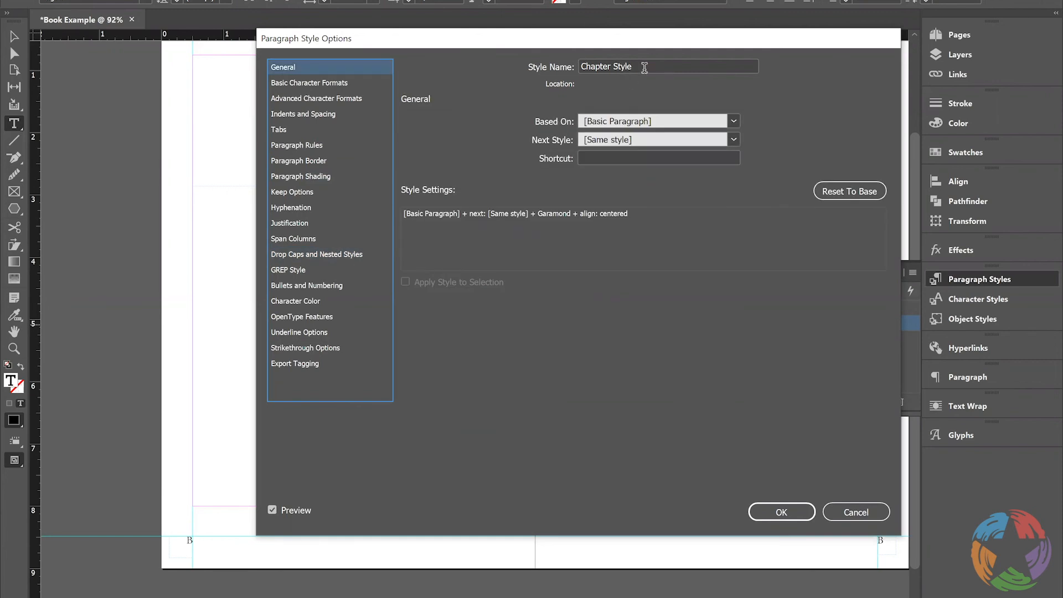
click(612, 65)
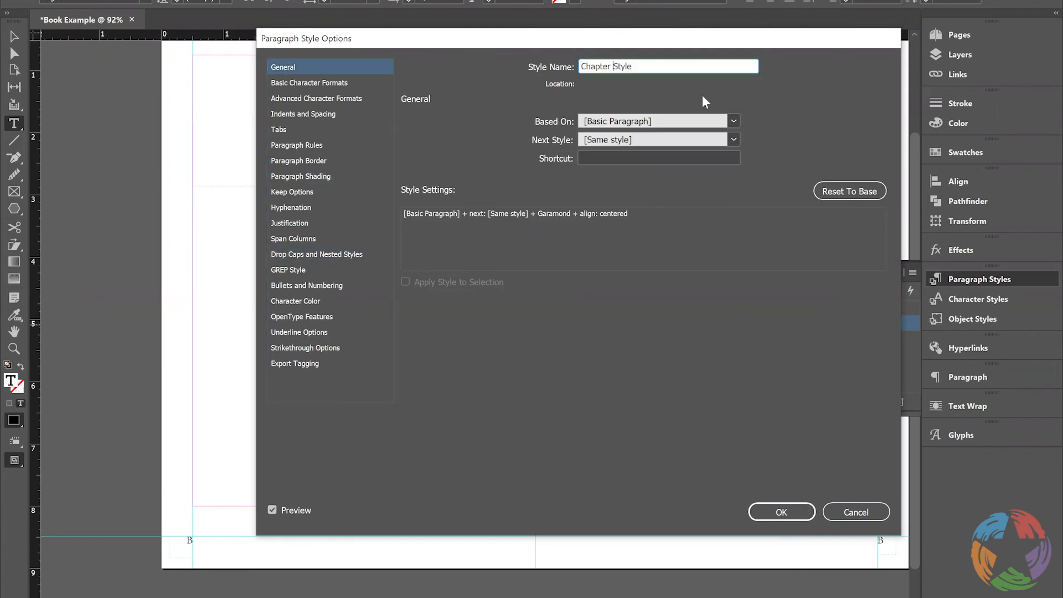
text(Number)
Set the Chapter Number Style's font size to 60 pt and save the paragraph style
click(353, 103)
click(338, 84)
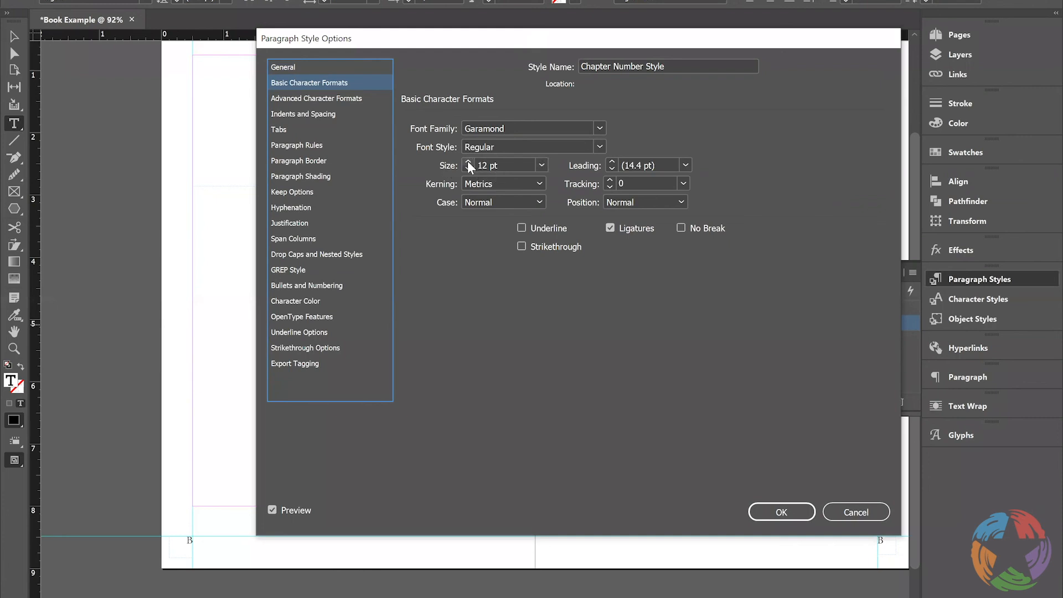
click(542, 165)
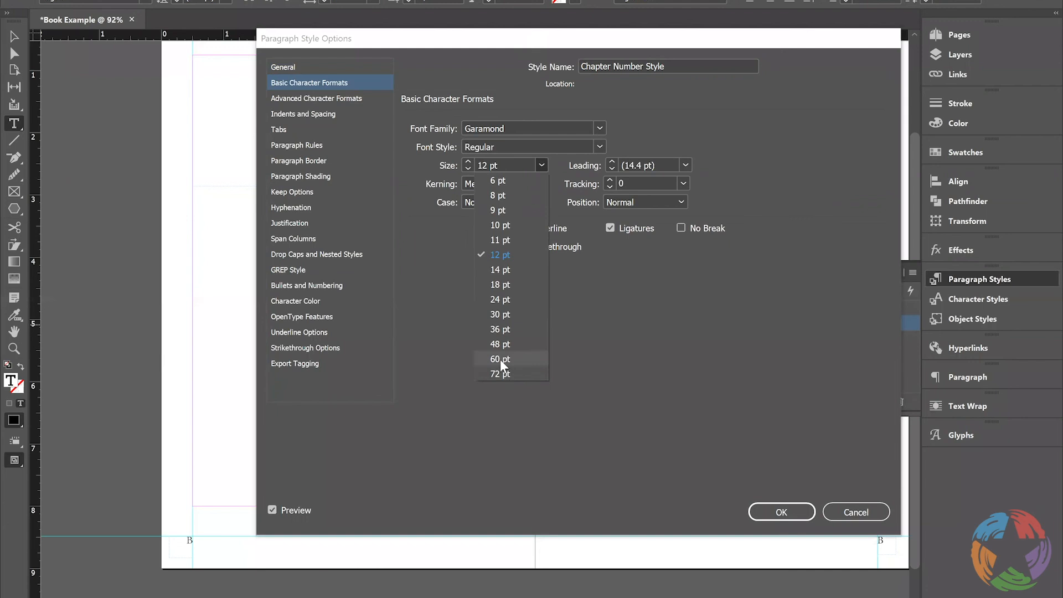
click(500, 360)
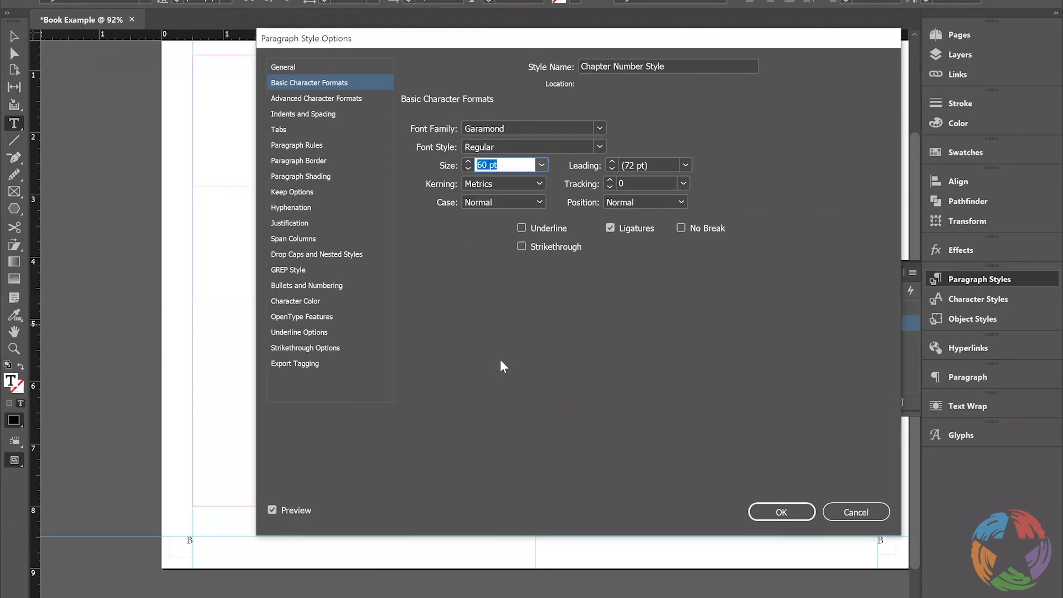
click(781, 512)
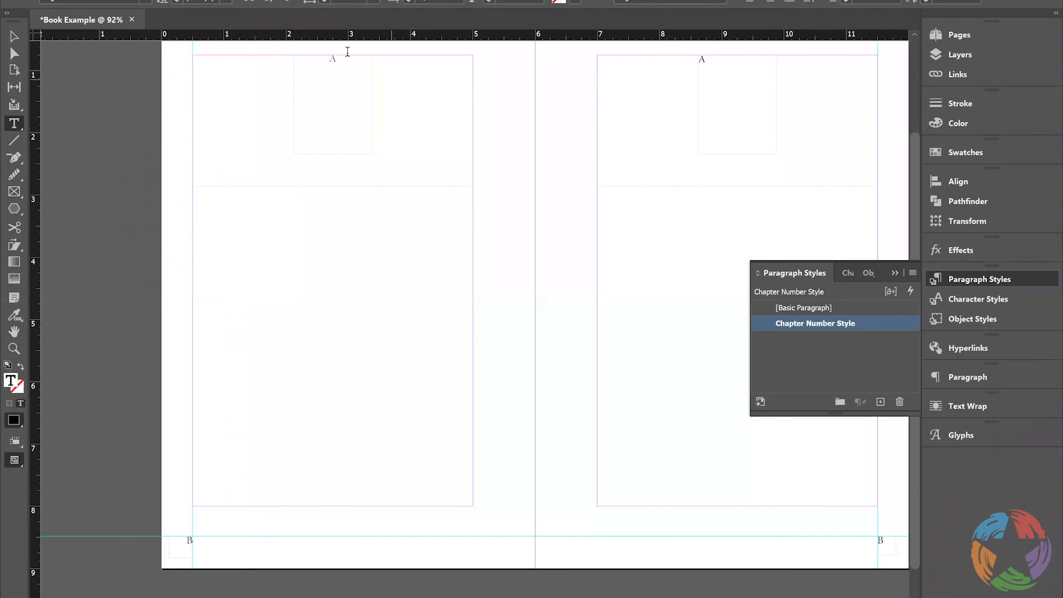
Select the A in the left page's upper frame, reset it to [Basic Paragraph] and reapply Chapter Number Style
drag(346, 55, 303, 55)
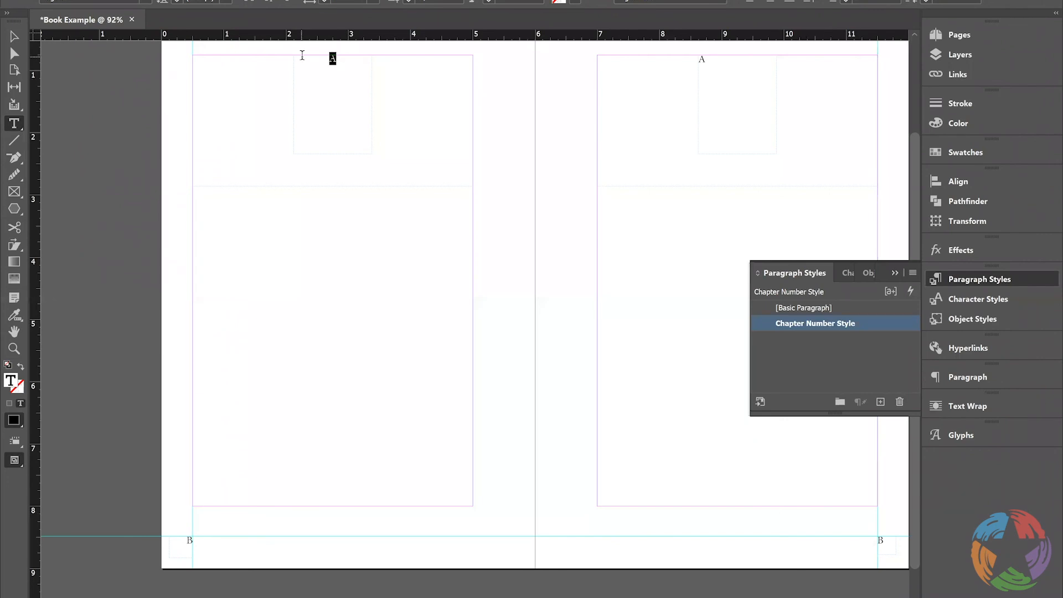
click(796, 309)
click(794, 308)
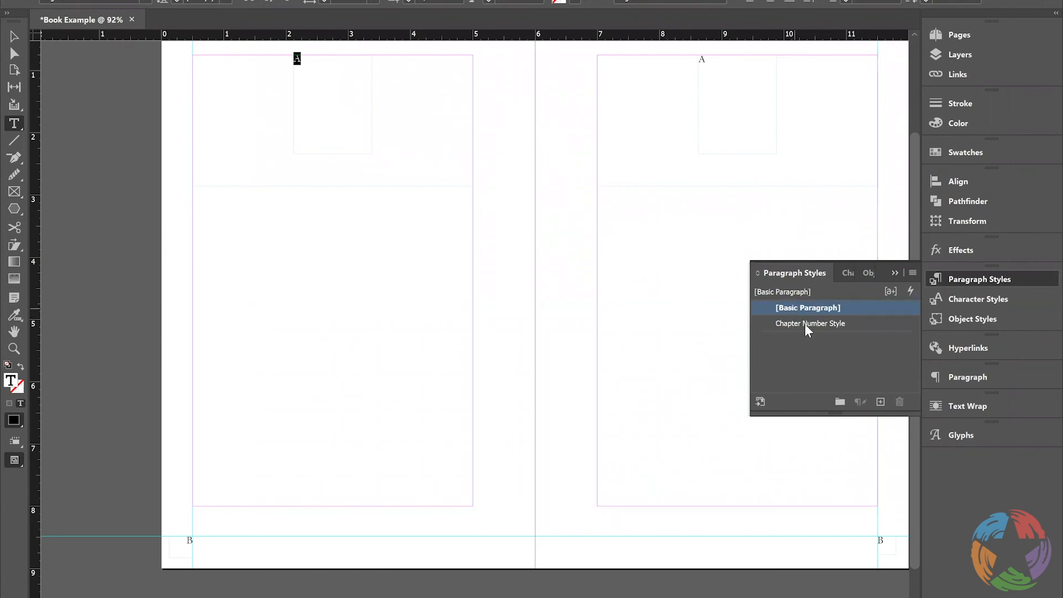
click(805, 324)
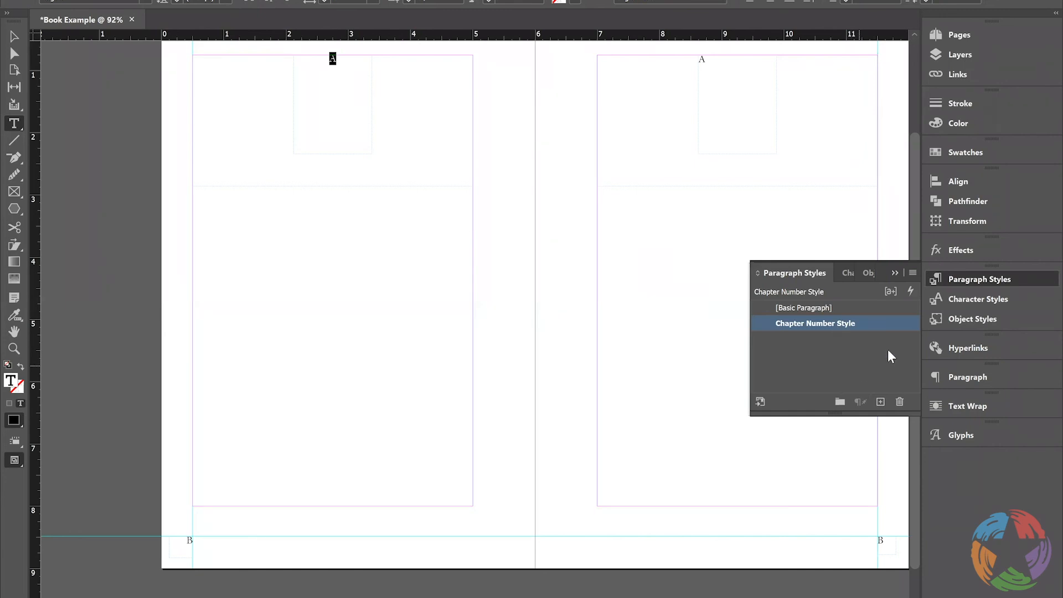
Check the basic character formats of the Body Text character style and close its options without changes
click(966, 298)
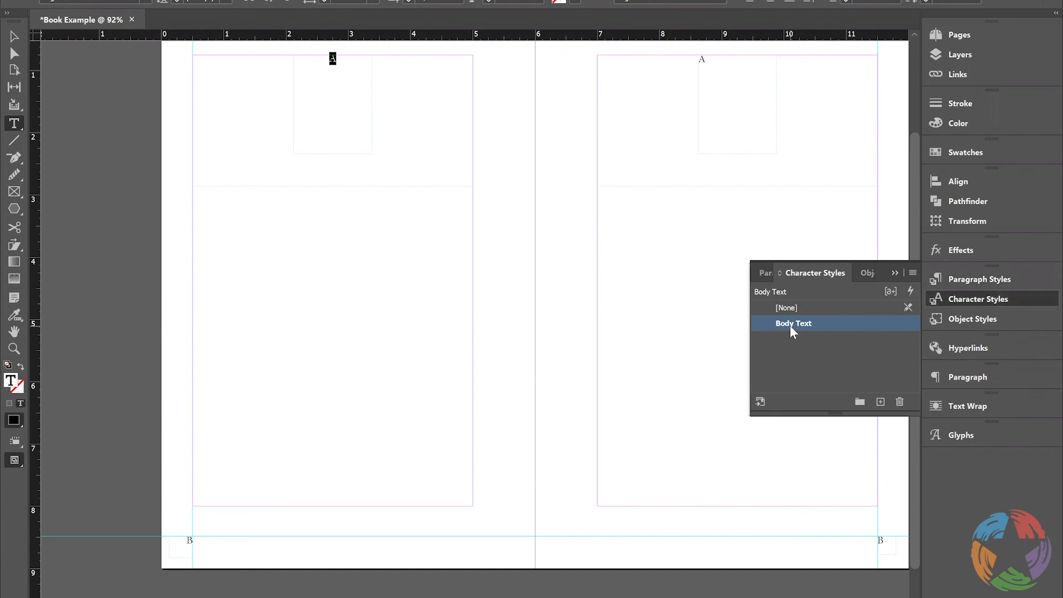
double_click(789, 324)
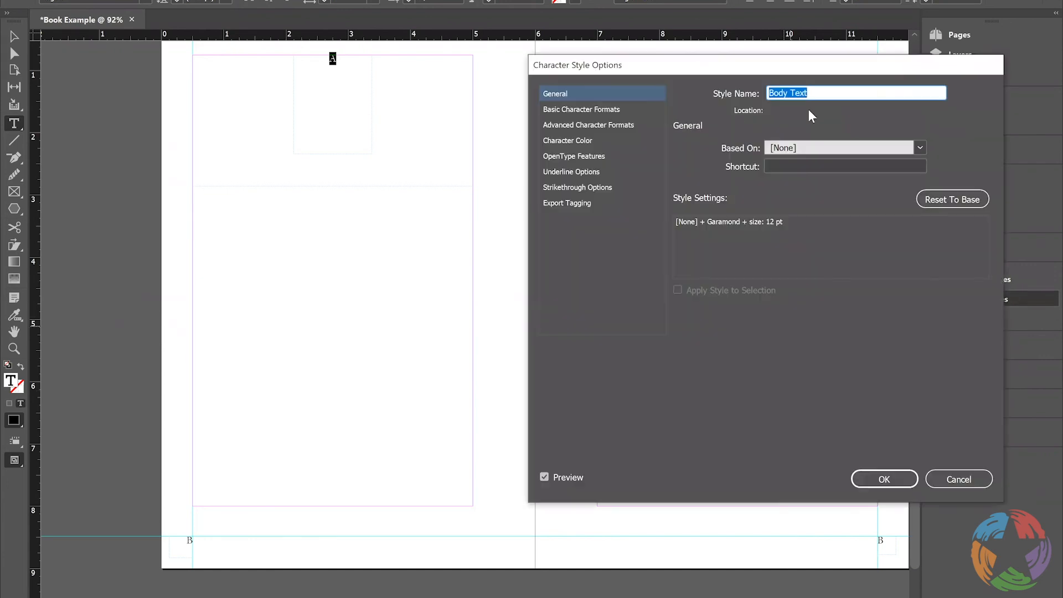
click(563, 110)
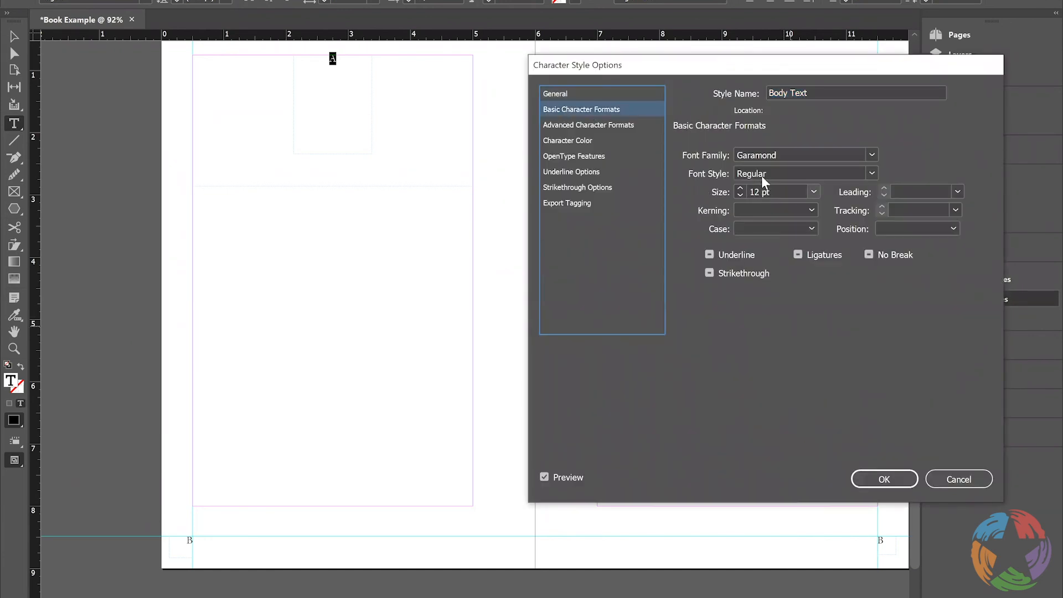
click(962, 481)
Create a new character style based on Body Text and name it Chapter Number
click(881, 402)
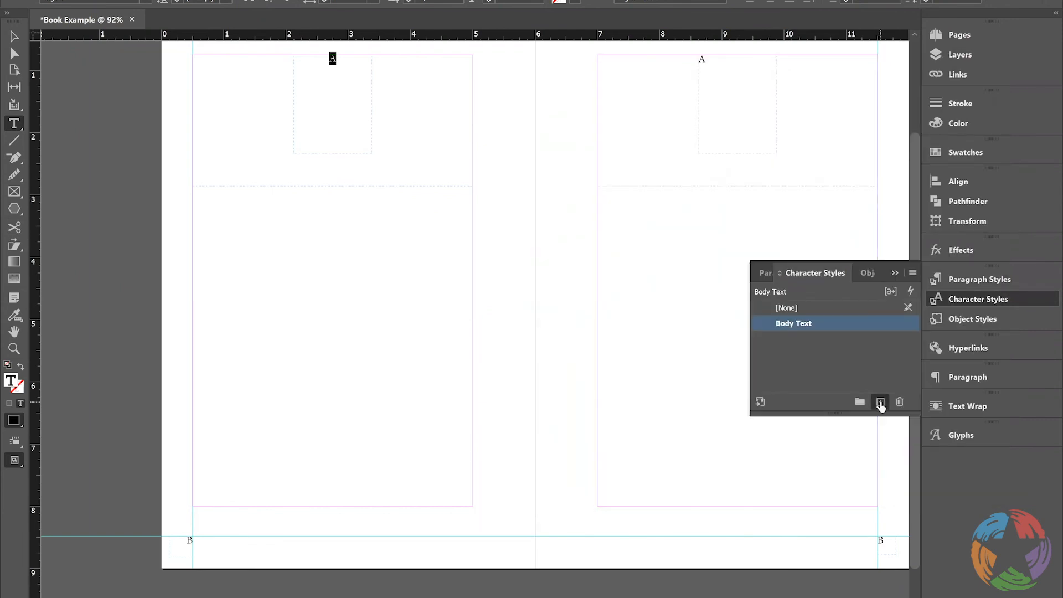
click(804, 338)
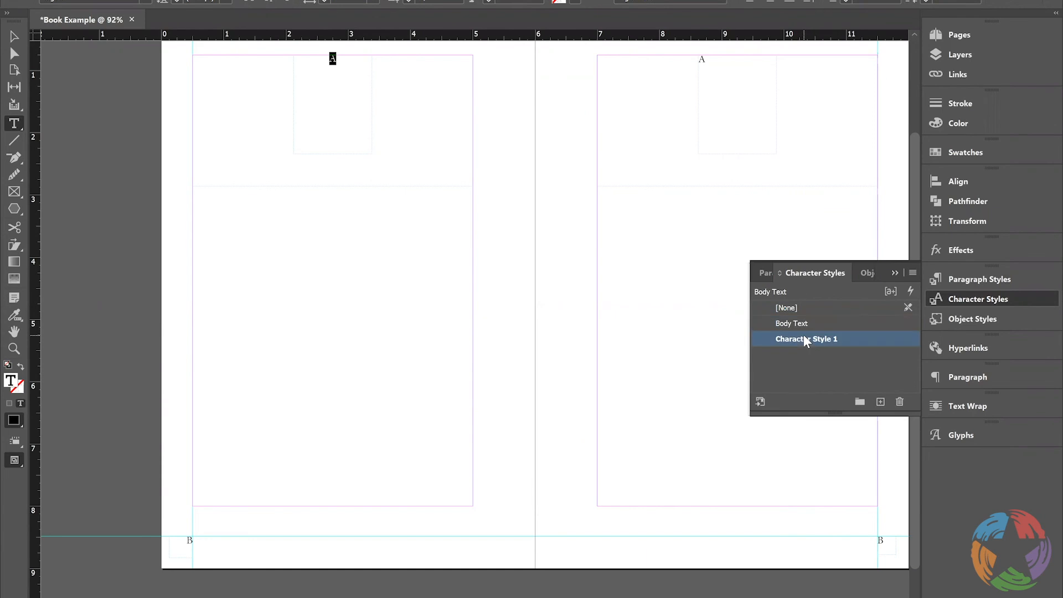
double_click(804, 338)
text(Chap)
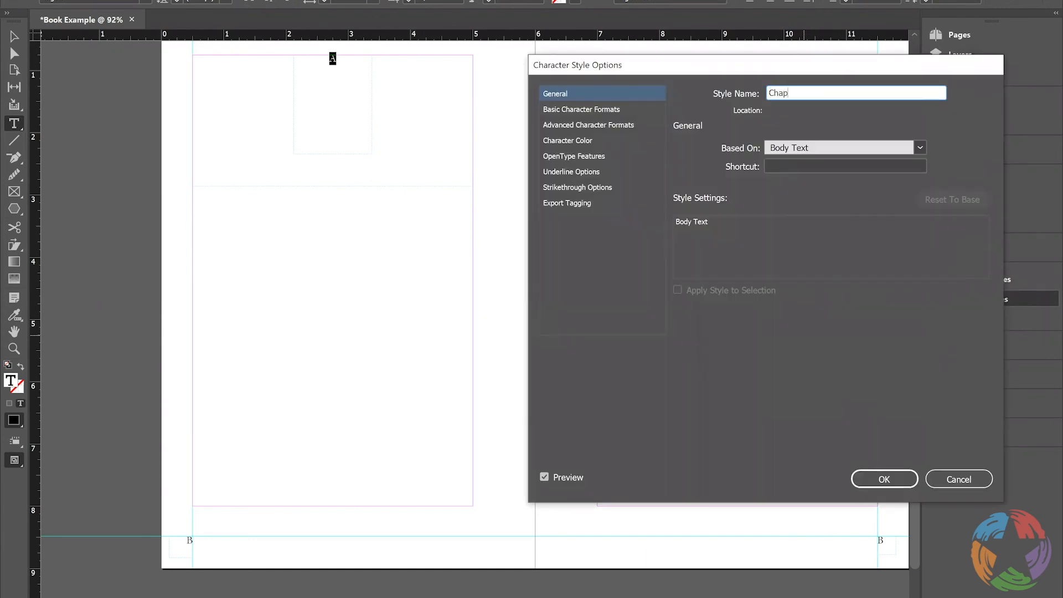
text(ter Number)
Try 72 pt for the Chapter Number character style, settle on a size of 60 pt and save it
click(584, 108)
click(813, 192)
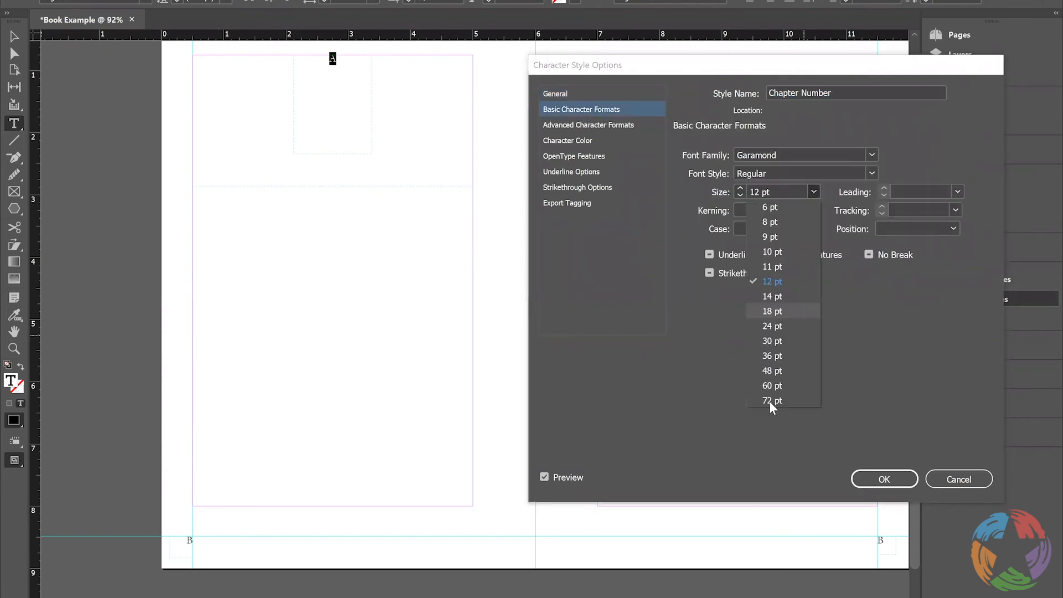
click(771, 401)
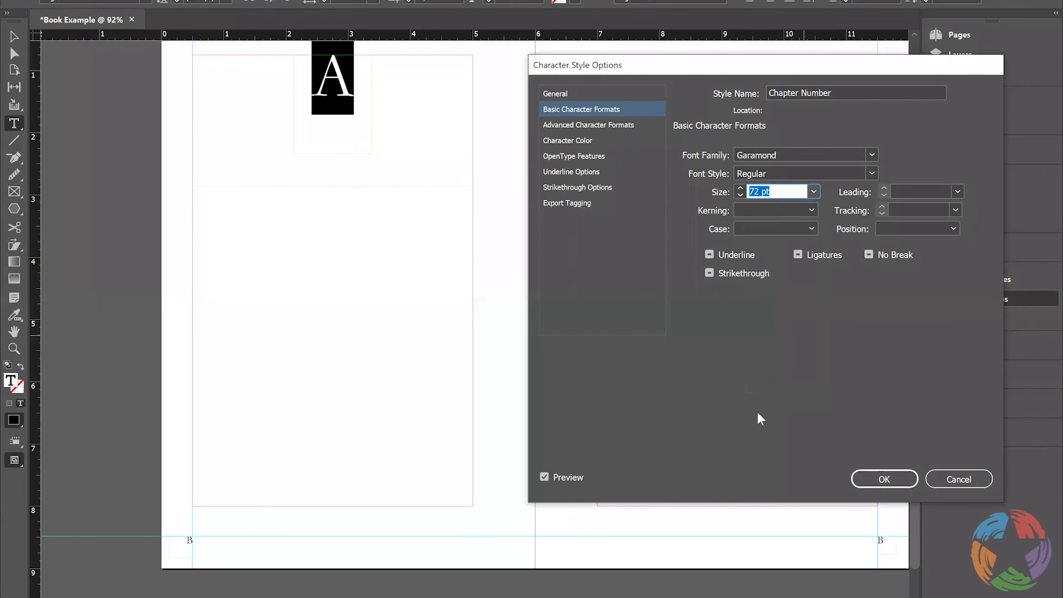
click(814, 191)
click(781, 388)
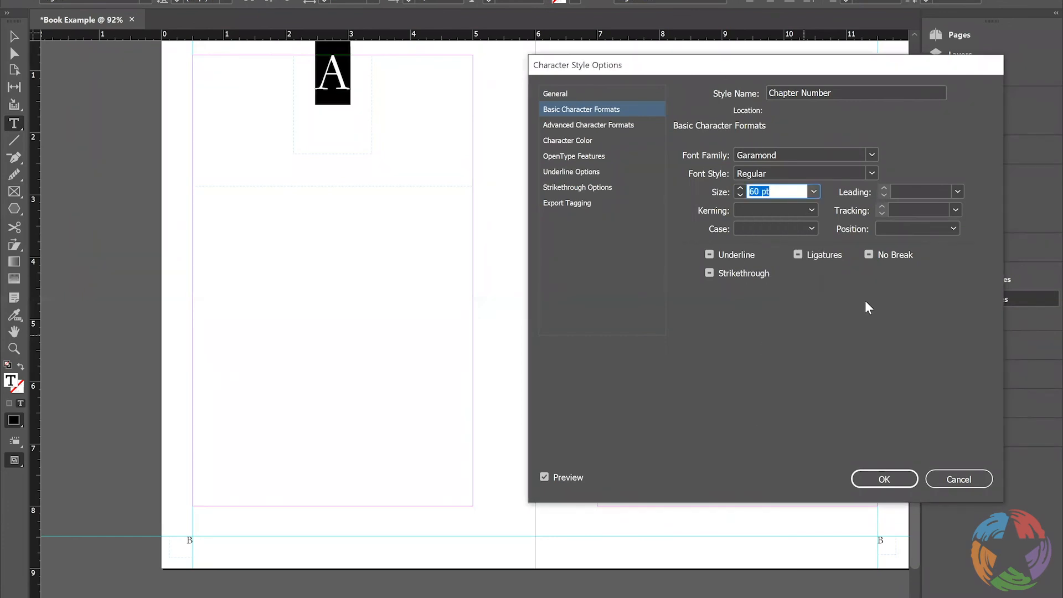
click(886, 480)
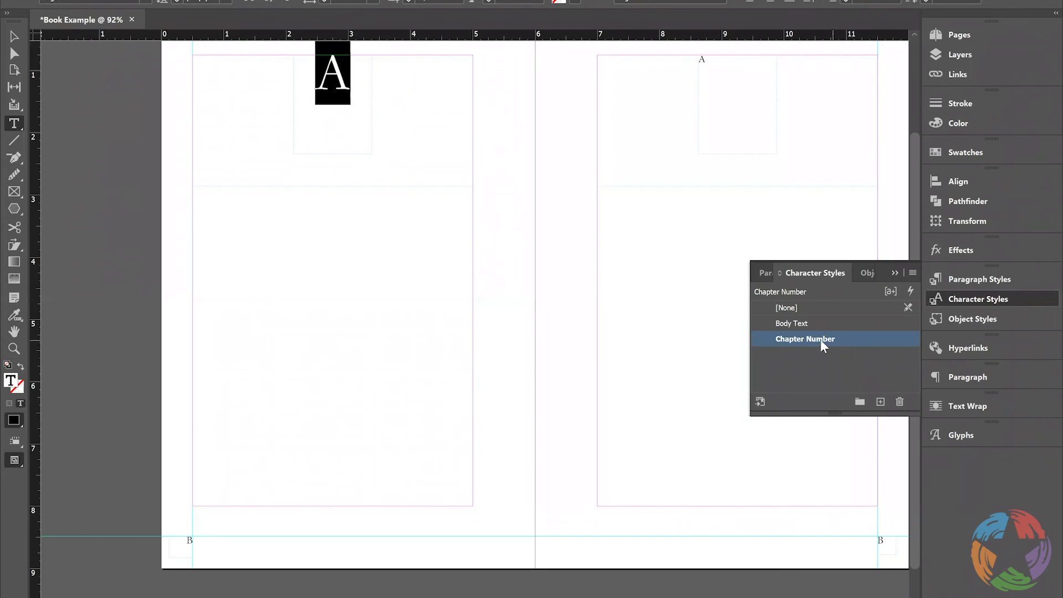
Review the Chapter Number Style paragraph style's base style and basic character formats, keeping [Basic Paragraph] as its base
click(975, 279)
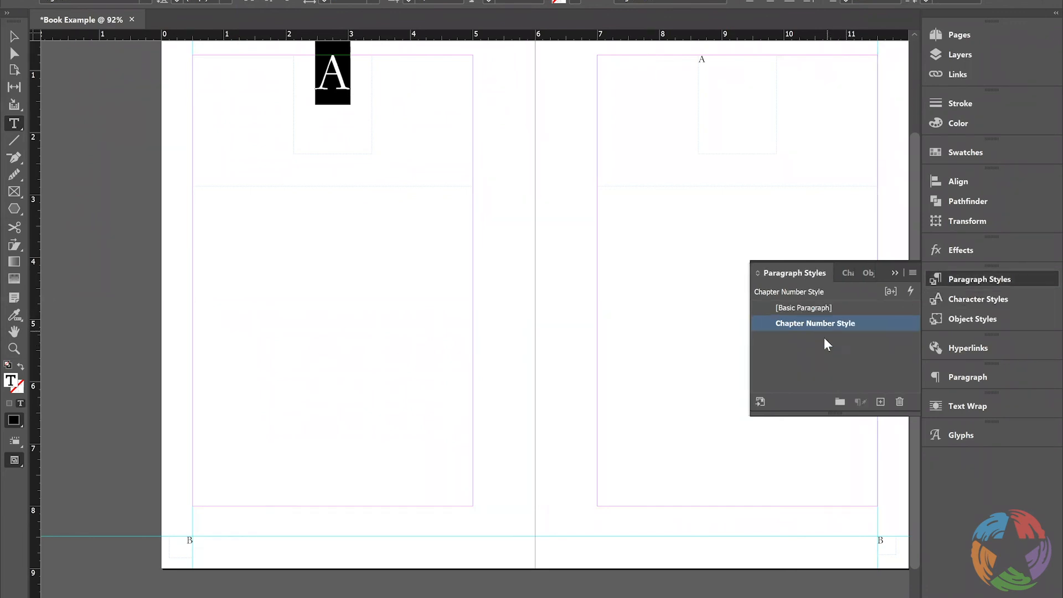
double_click(812, 324)
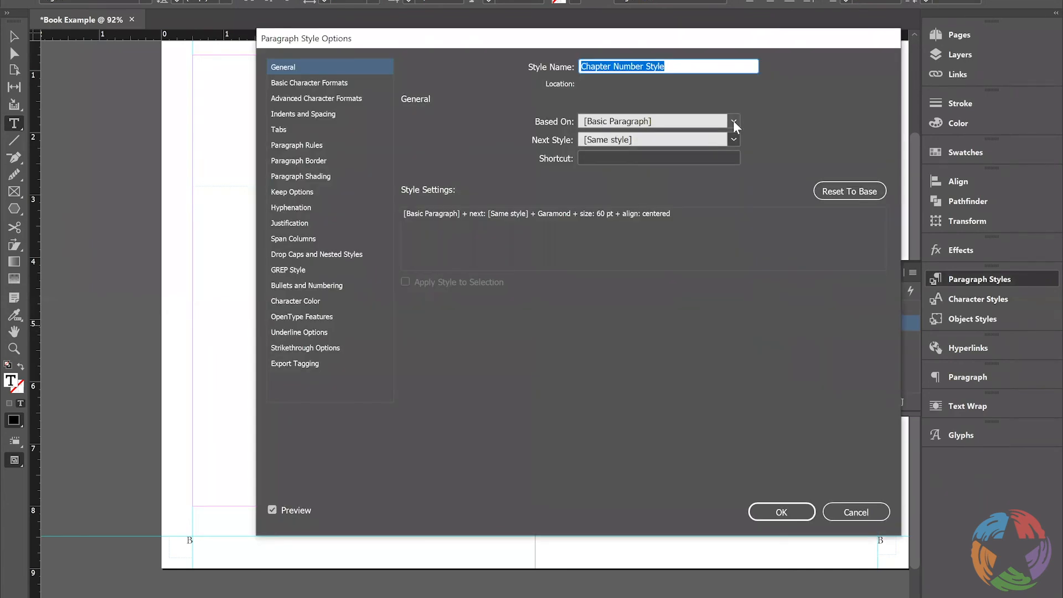
click(734, 121)
click(692, 151)
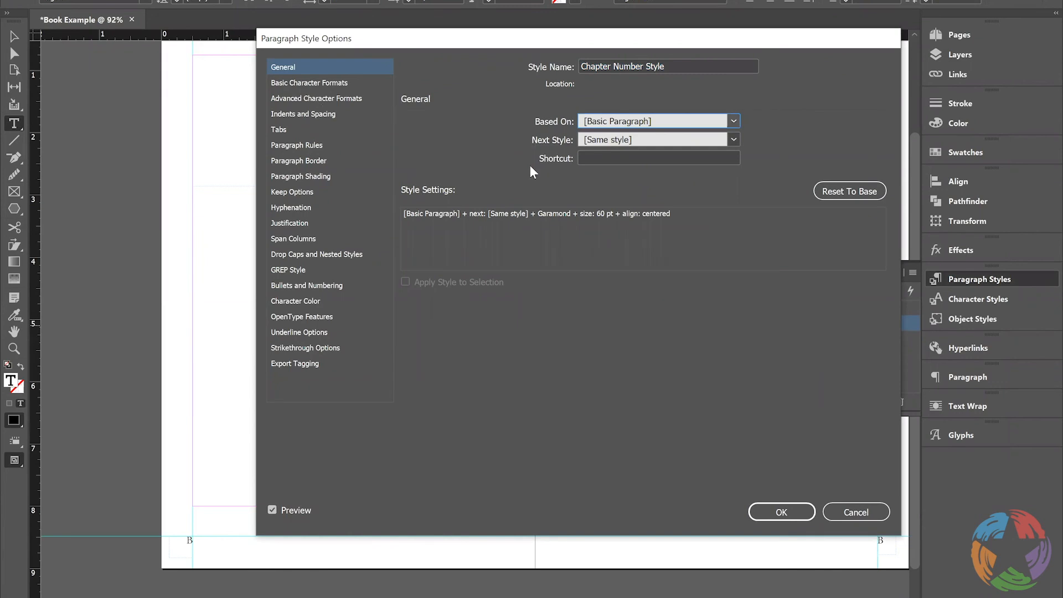
click(324, 84)
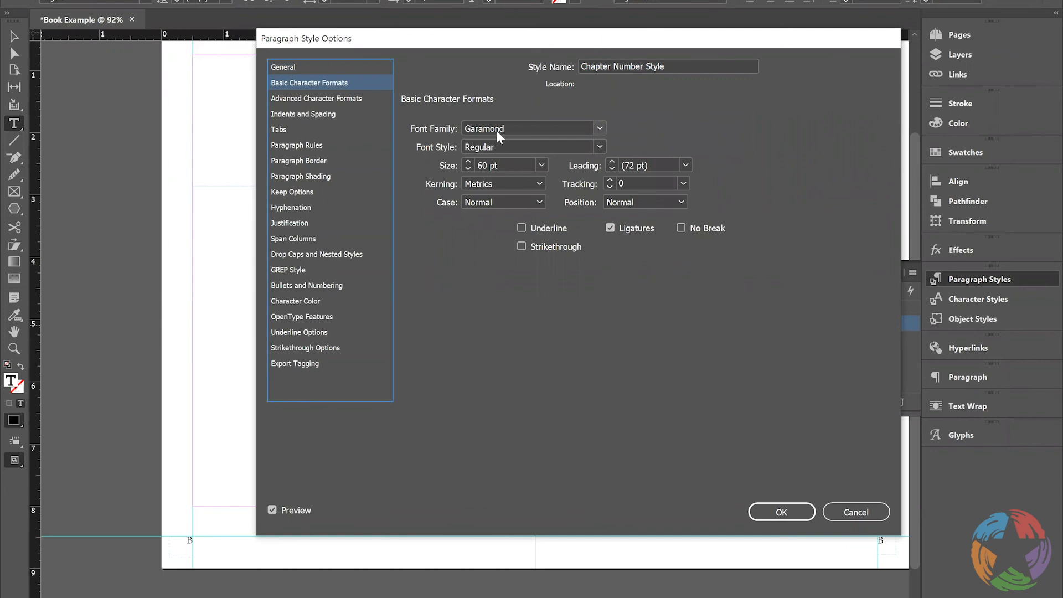
click(781, 512)
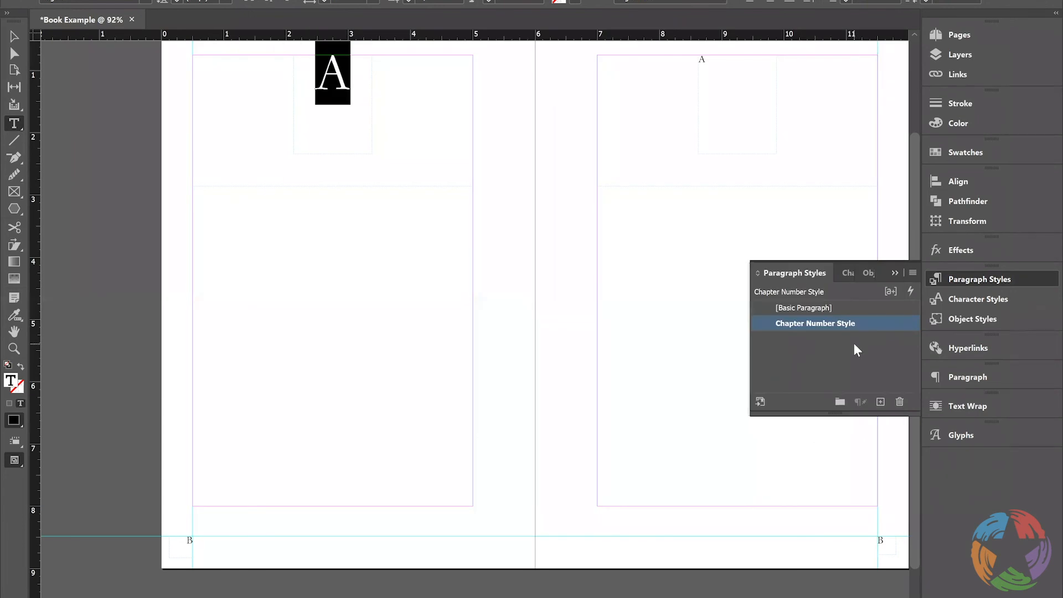
Apply the Chapter Number Style paragraph style to the chapter number placeholder on the right page of the Chapter Page master
click(706, 55)
drag(707, 55, 688, 58)
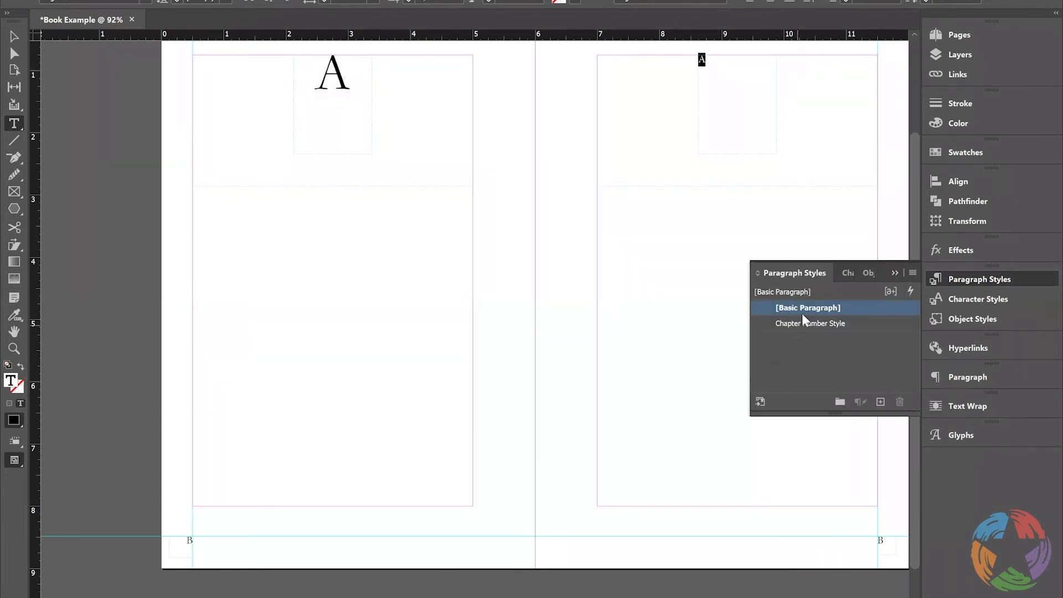
click(816, 322)
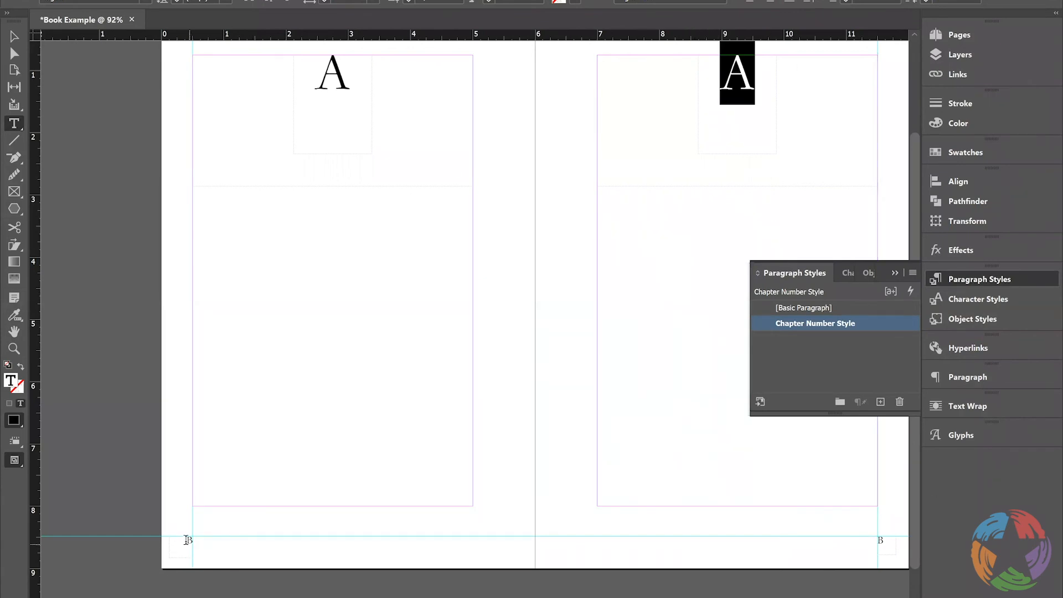
Apply the Body Text character style to the page number markers at the foot of both master pages
drag(186, 540, 206, 550)
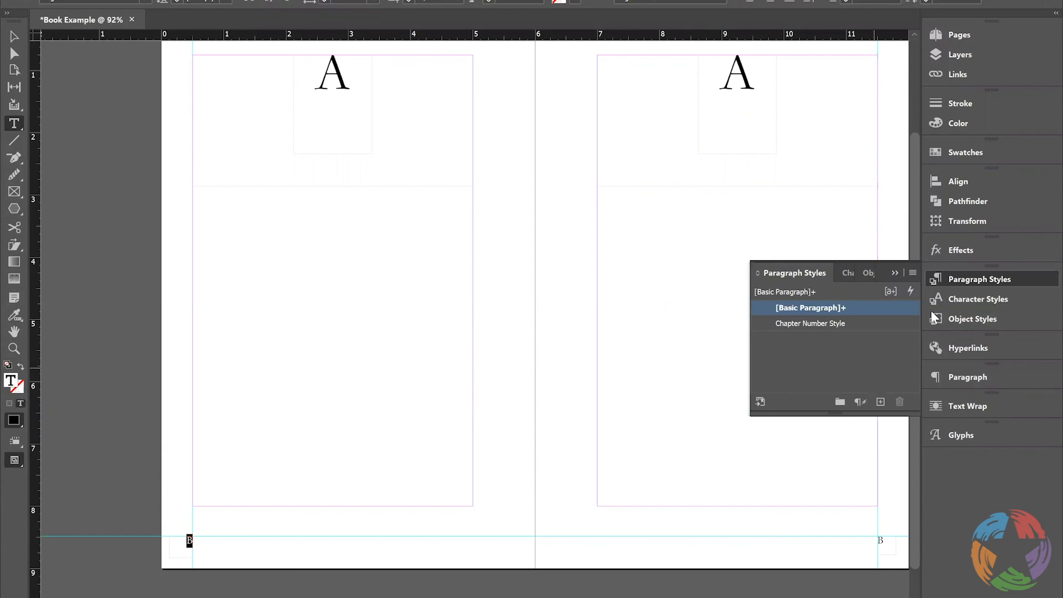
click(970, 300)
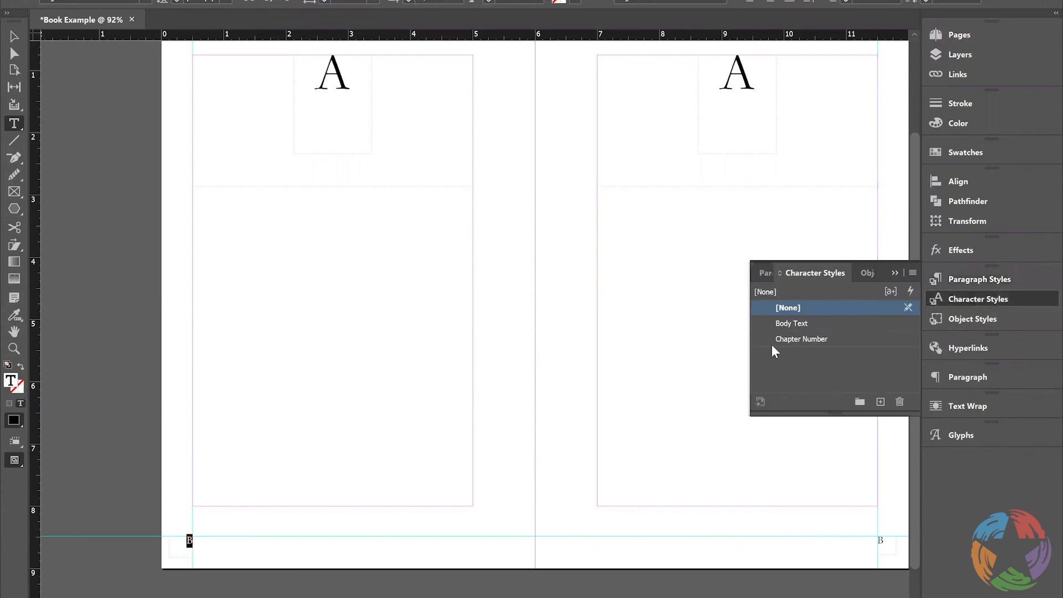
click(795, 324)
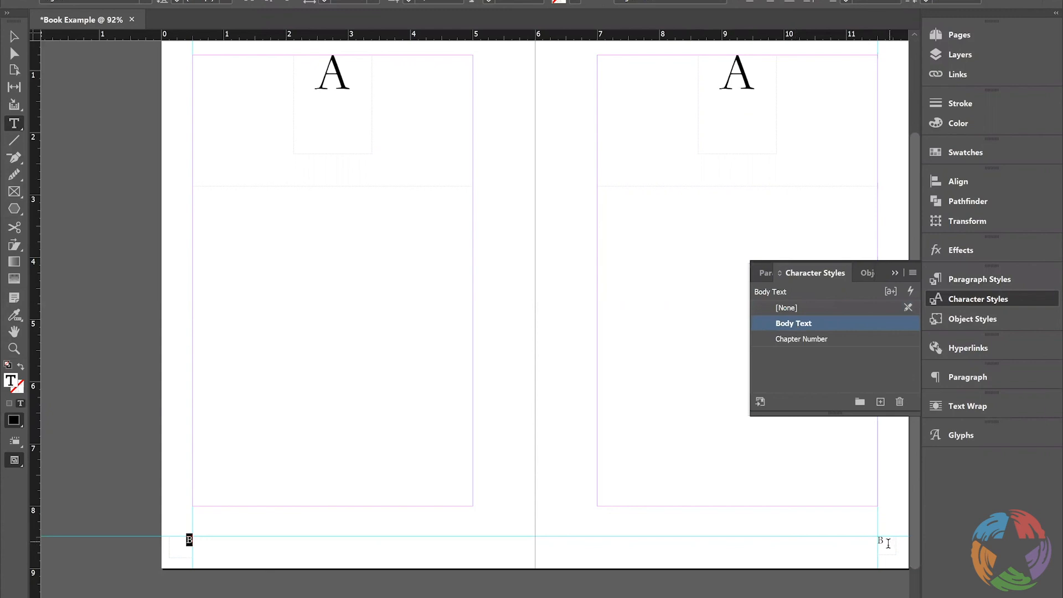
drag(889, 542, 876, 542)
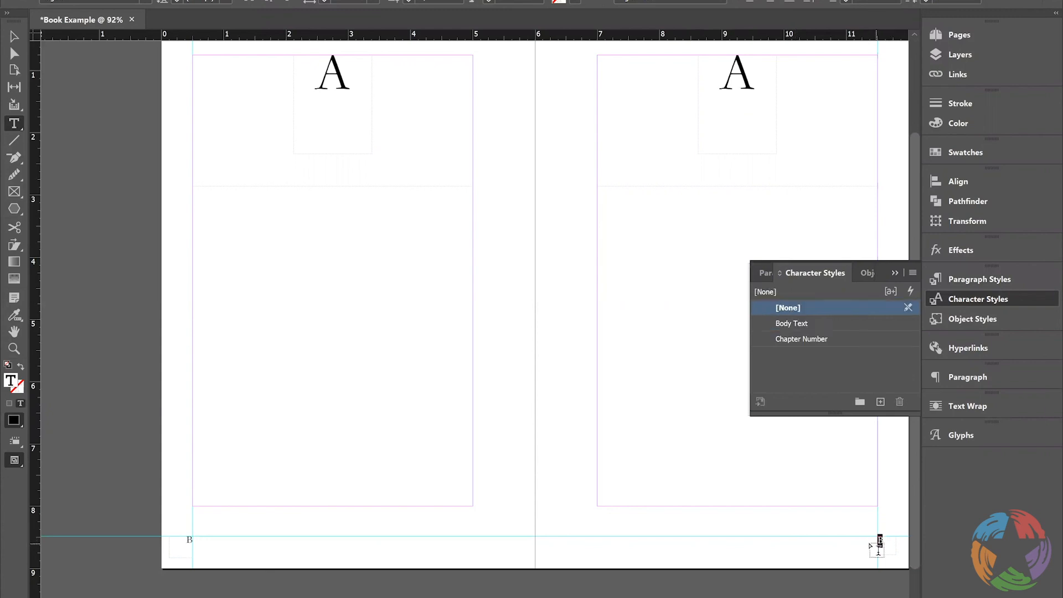
click(799, 324)
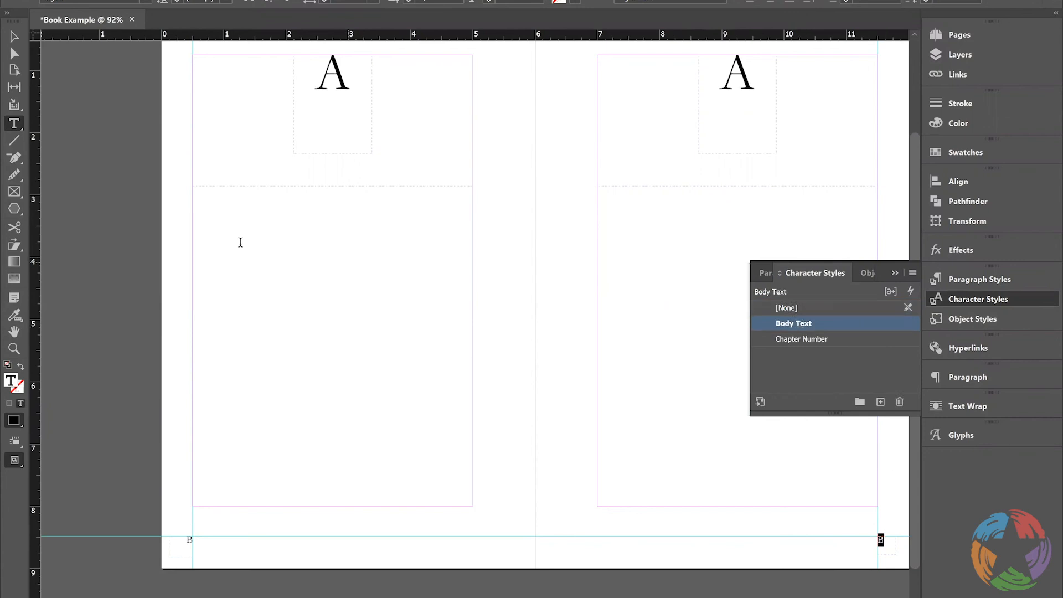
Assign the Body Text character style to the large empty text frames on both pages of the Chapter Page master
click(287, 223)
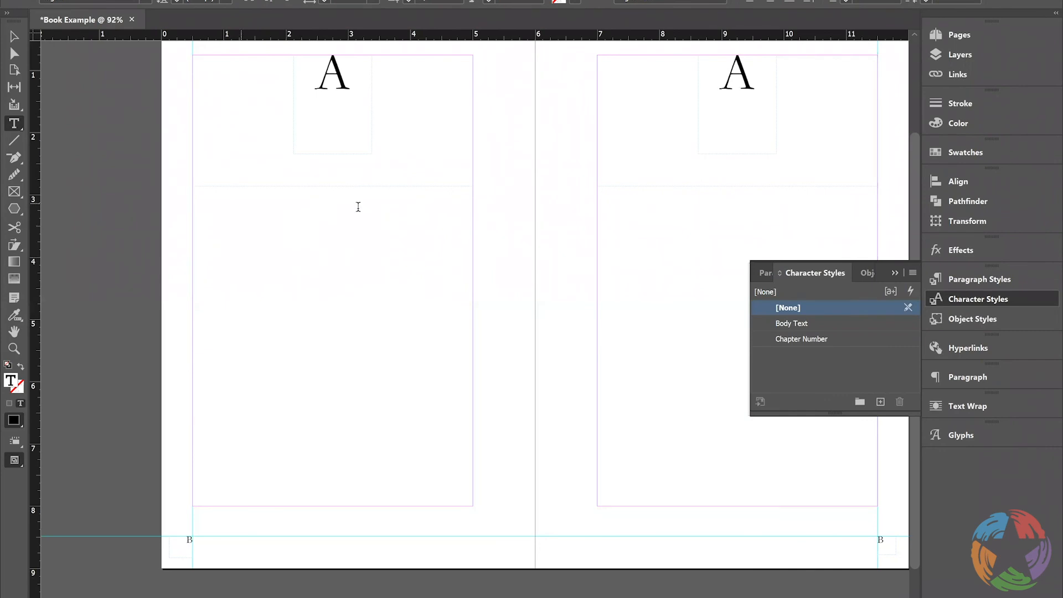
click(805, 325)
click(670, 238)
click(821, 324)
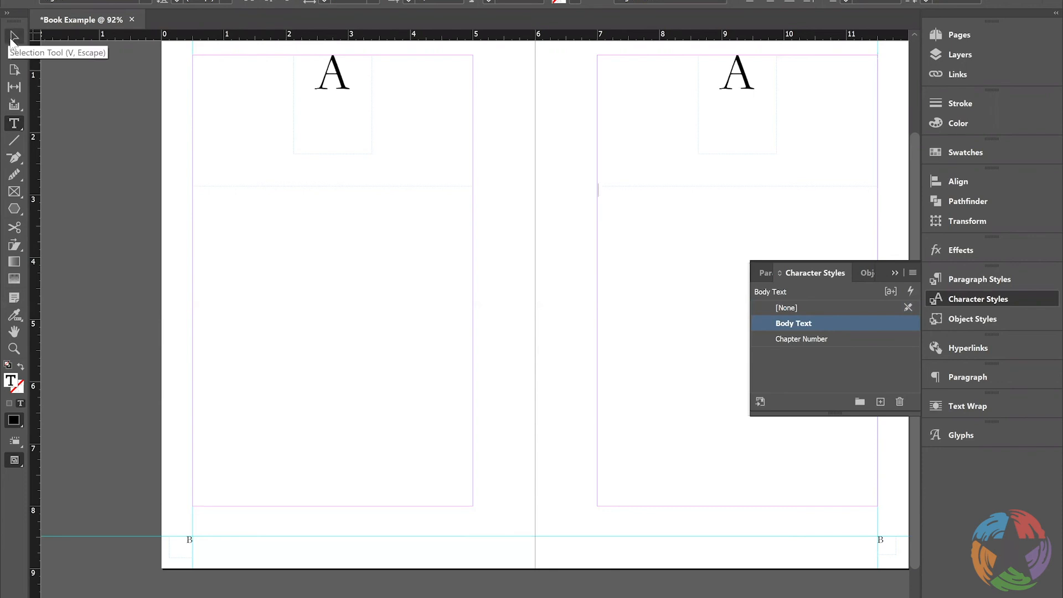
Shorten the chapter number frames on both master pages to about 0.85 in high, keeping their top edges in place
click(14, 37)
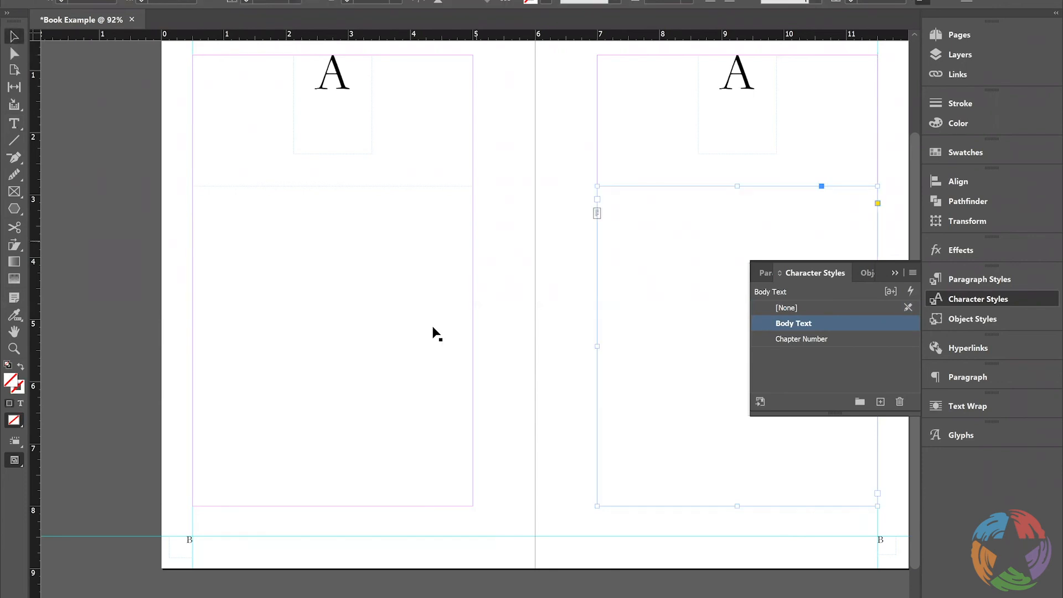
click(352, 455)
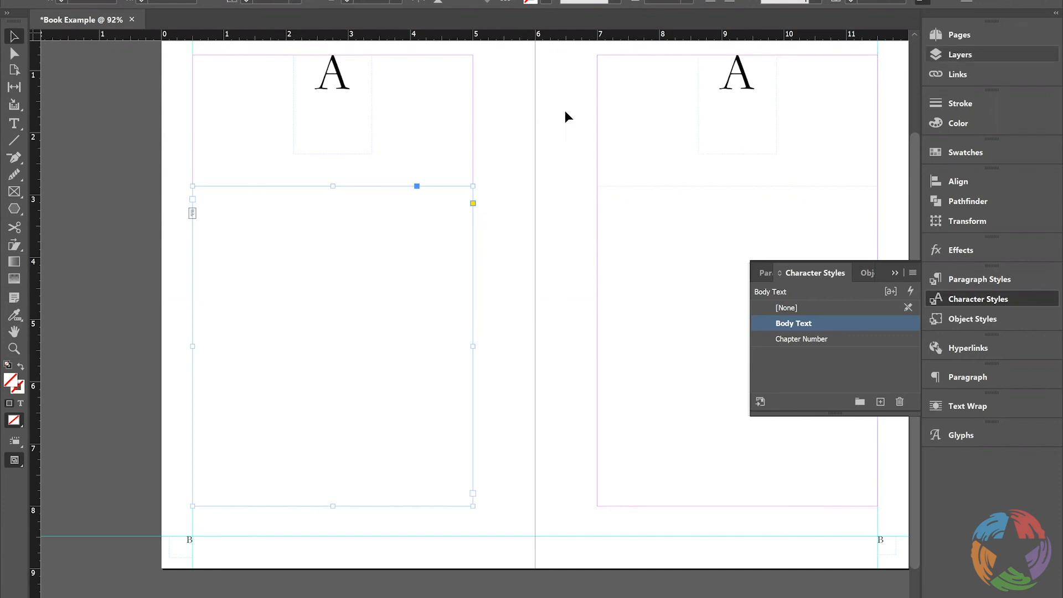
click(343, 102)
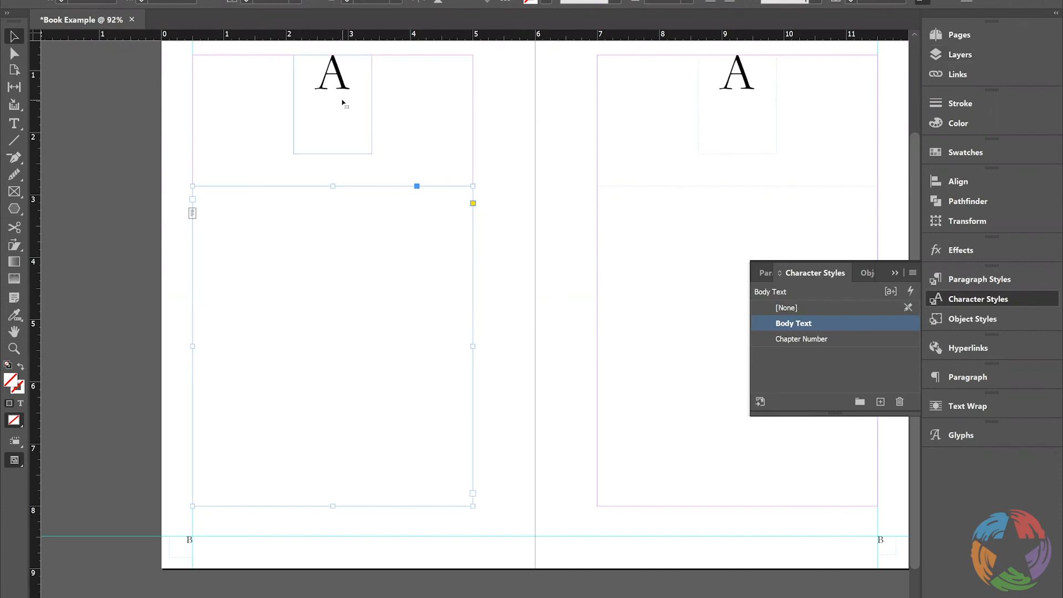
drag(331, 151, 331, 107)
click(693, 78)
click(733, 126)
right_click(739, 155)
click(738, 129)
right_click(737, 152)
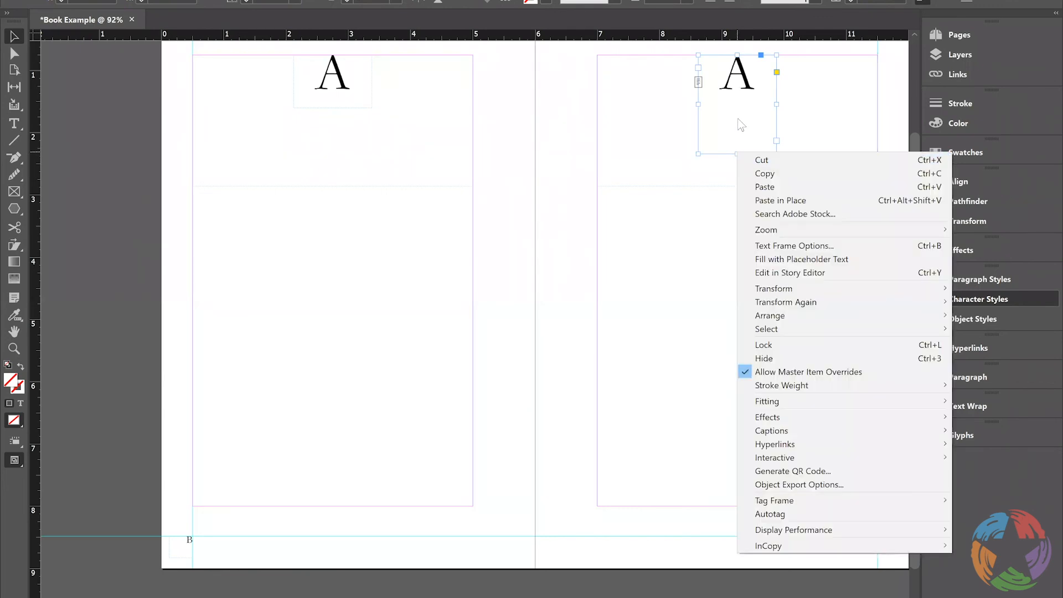
click(742, 125)
drag(738, 154, 738, 108)
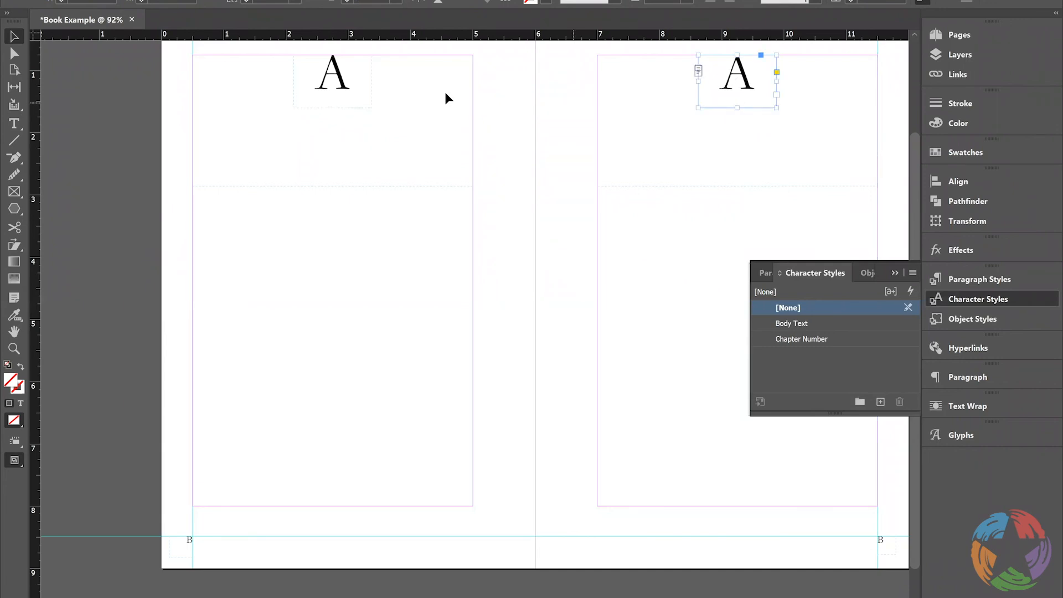
Select both chapter number frames and nudge them down together by about 0.6 in, then deselect them
shift+click(352, 83)
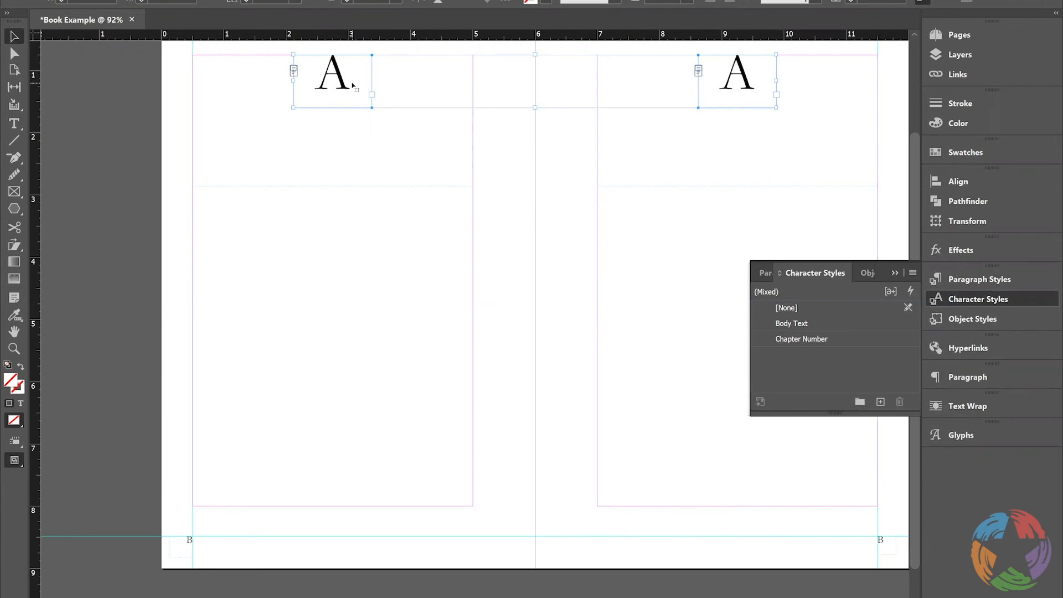
key(Down)
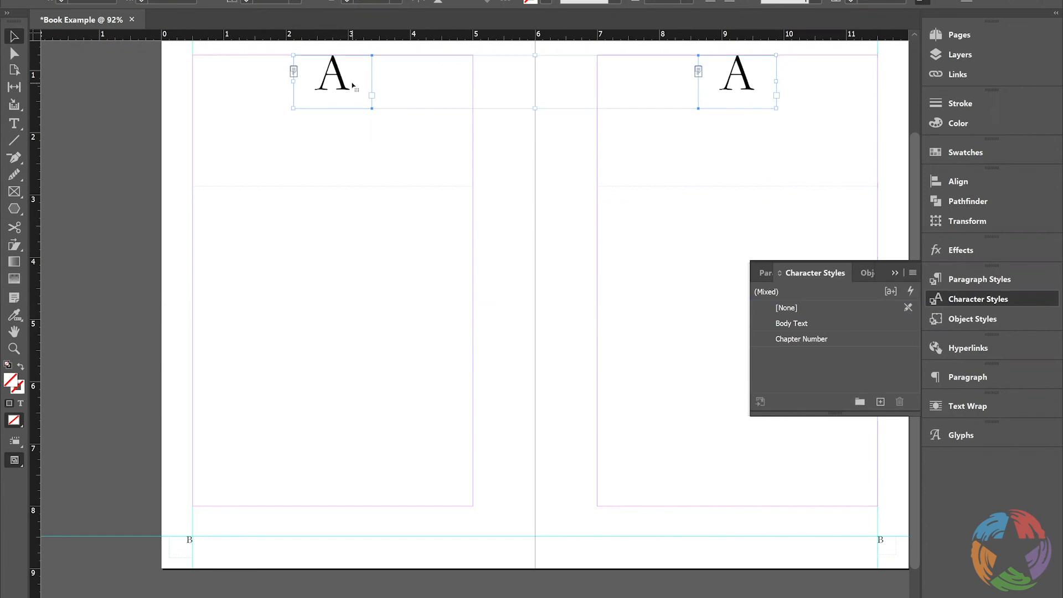
key(Down)
key(Down)
key(Down)
key(Down)
key(Down)
key(Down)
key(Down)
key(Down)
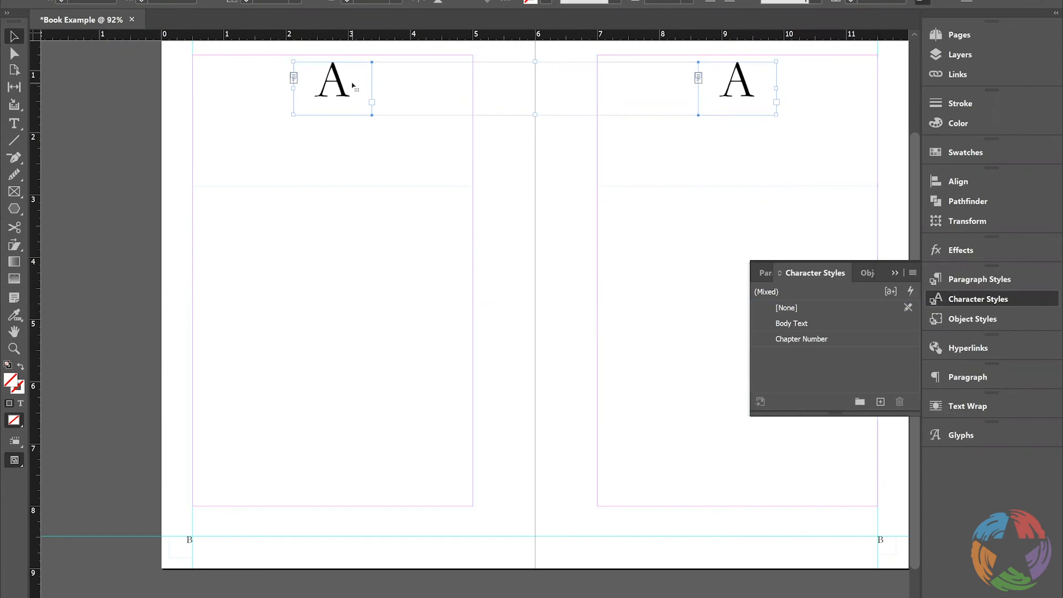
key(Down)
key(Down)
key(Down)
key(Down)
key(Down)
key(Down)
key(Down)
key(Down)
key(Down)
key(Down)
key(Down)
key(Down)
key(Down)
key(Down)
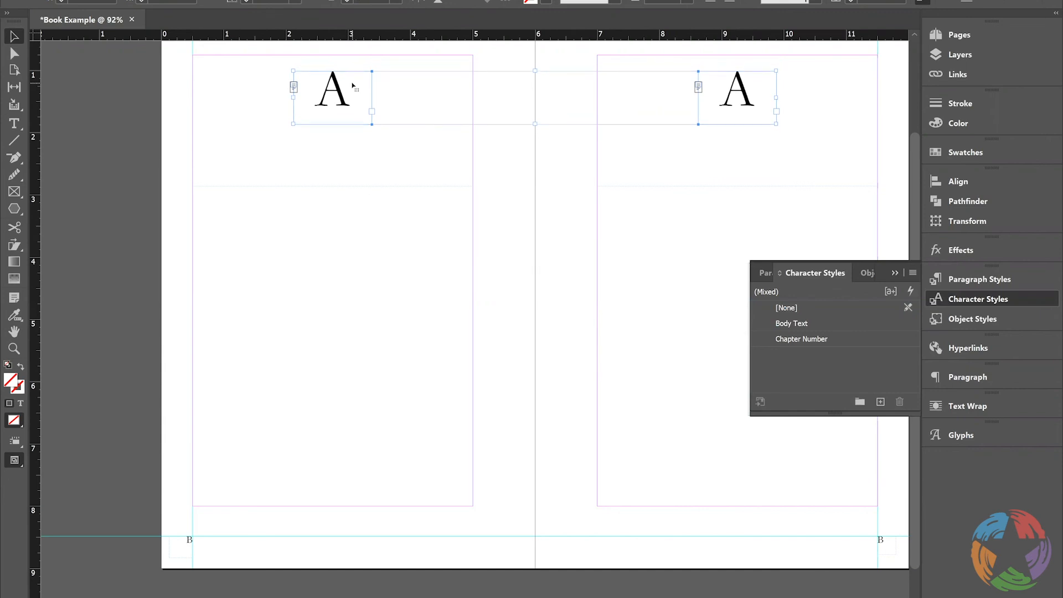
key(Down)
key(Down)
key(Down)
key(Down)
key(Down)
key(Down)
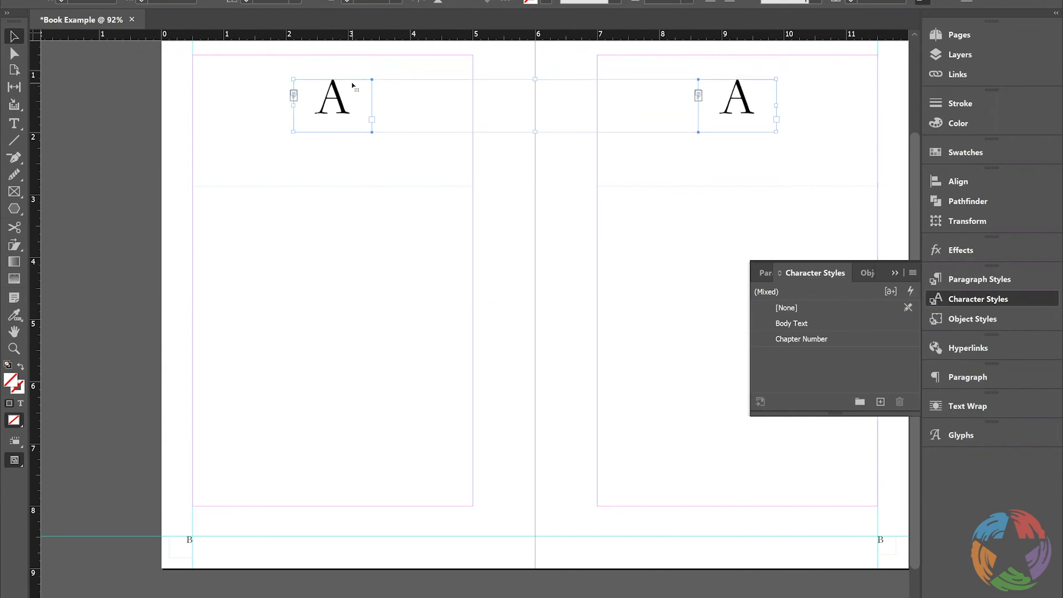
key(Down)
key(Down)
key(Down)
key(Down)
key(Down)
key(Down)
key(Down)
key(Down)
key(Down)
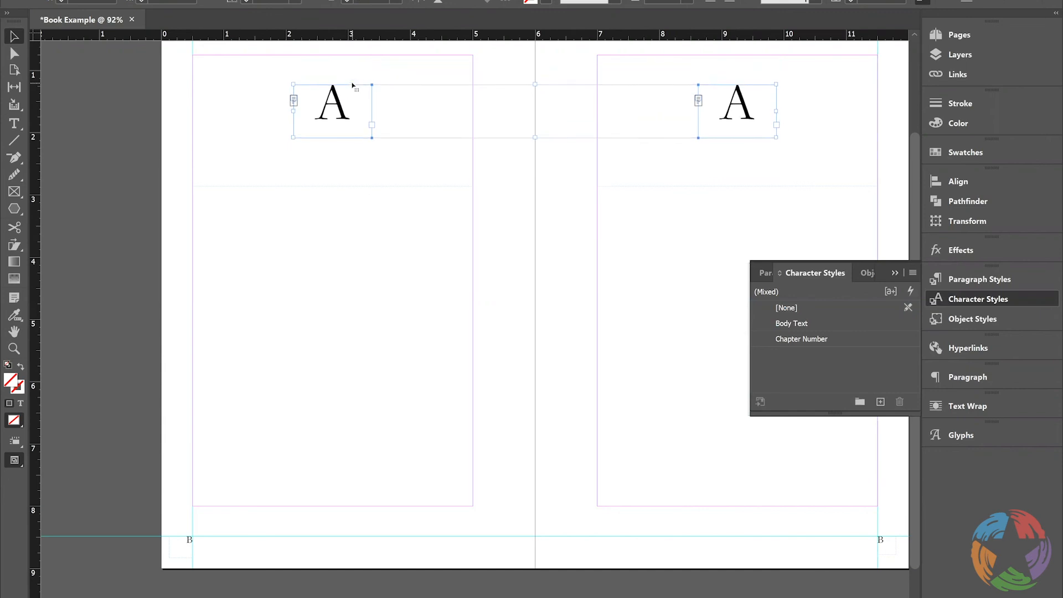
key(Down)
key(Down)
key(Down)
key(Down)
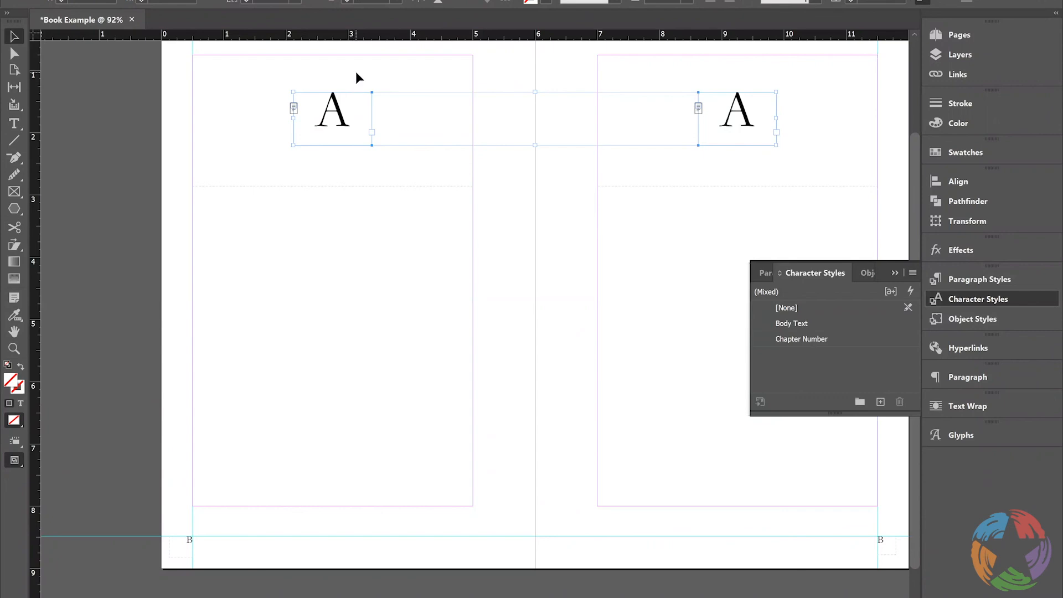
click(356, 73)
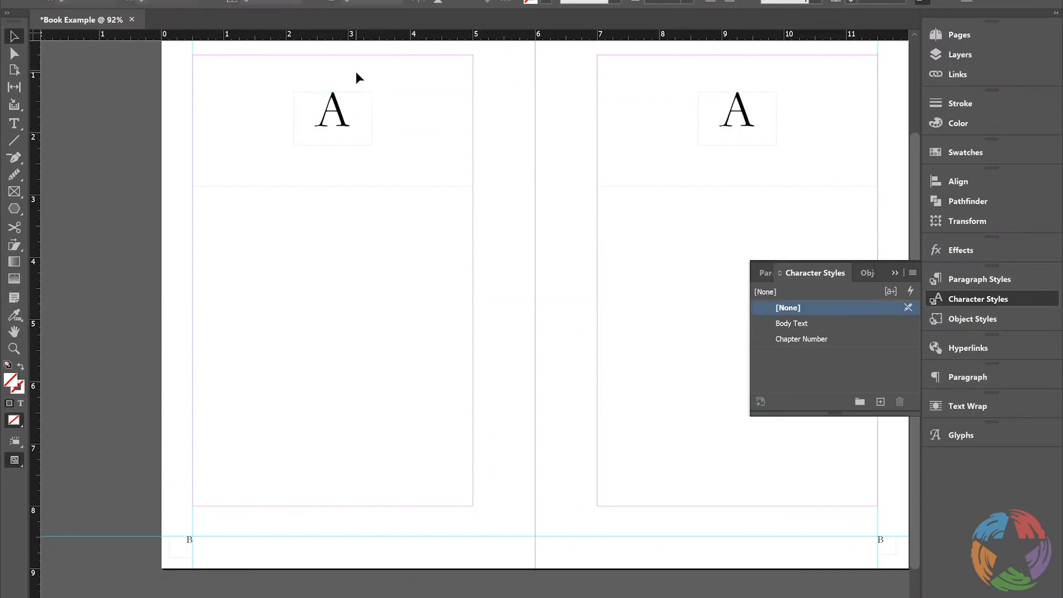
Open the A-Master spread and draw a text frame filling the margin area on each of its two pages
click(952, 33)
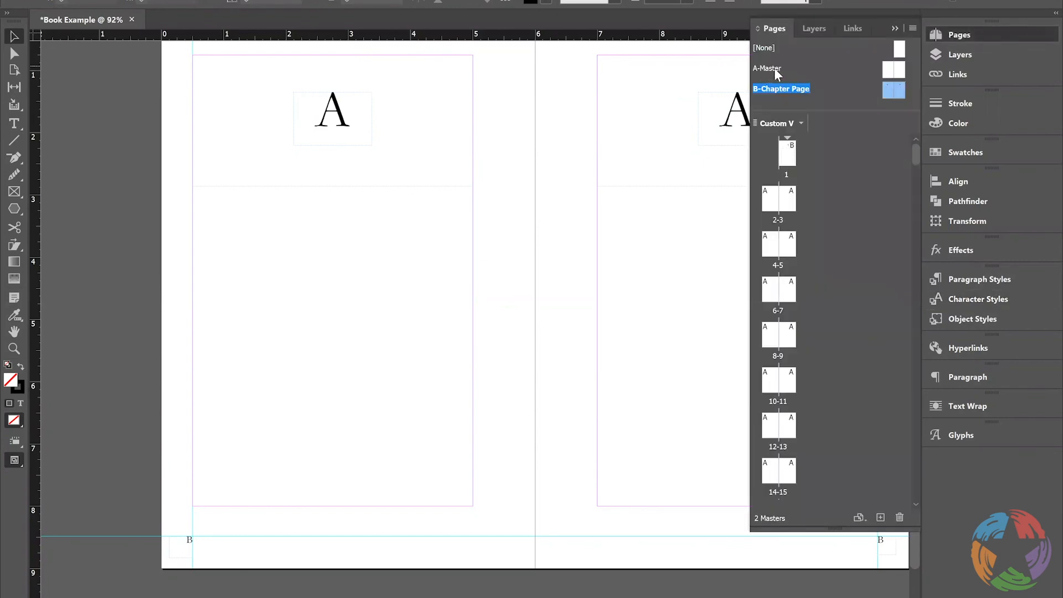
click(773, 67)
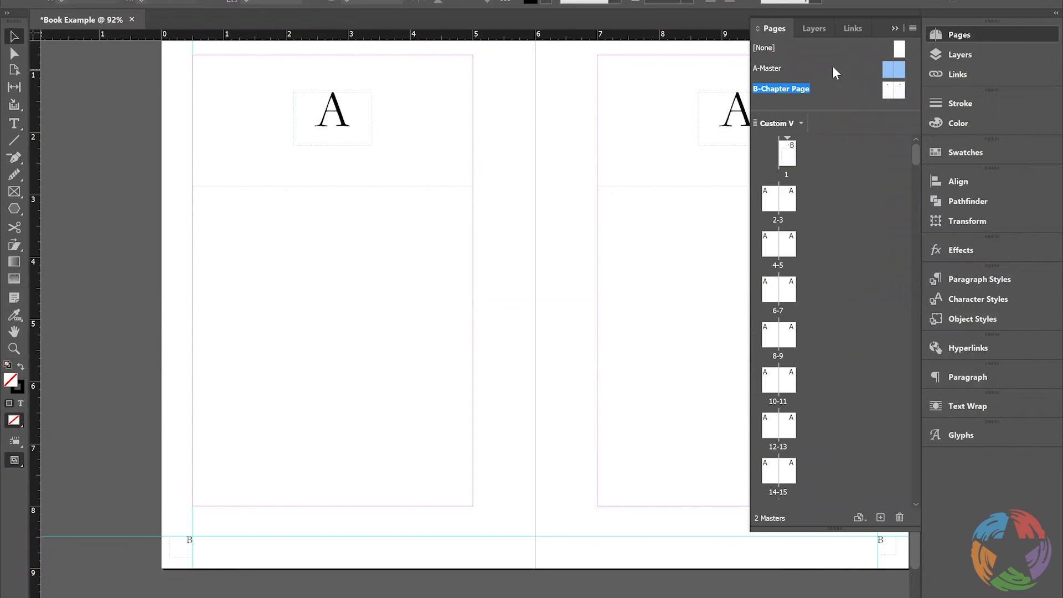
double_click(897, 70)
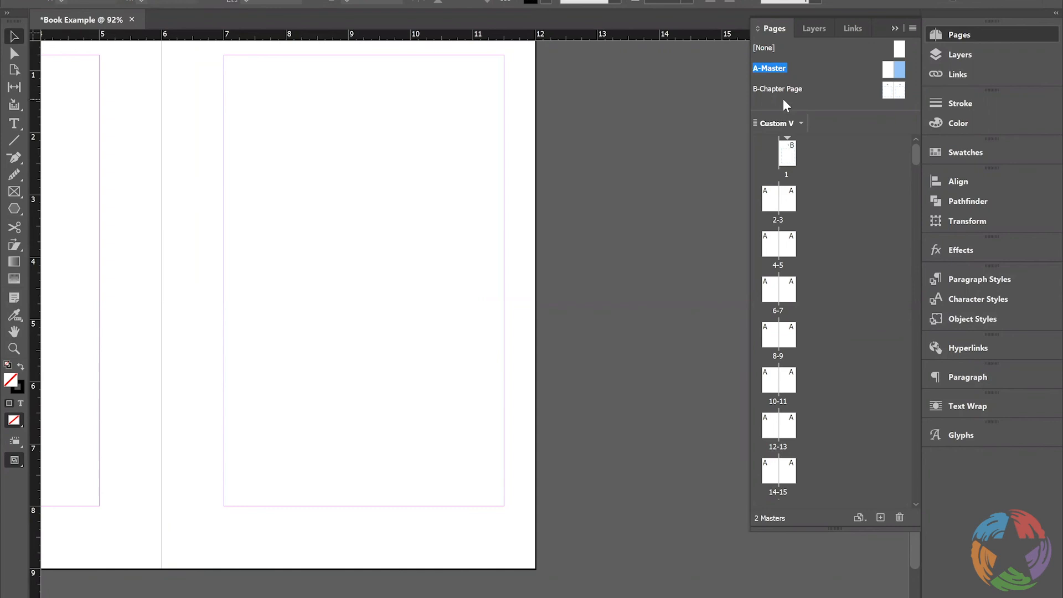
click(16, 125)
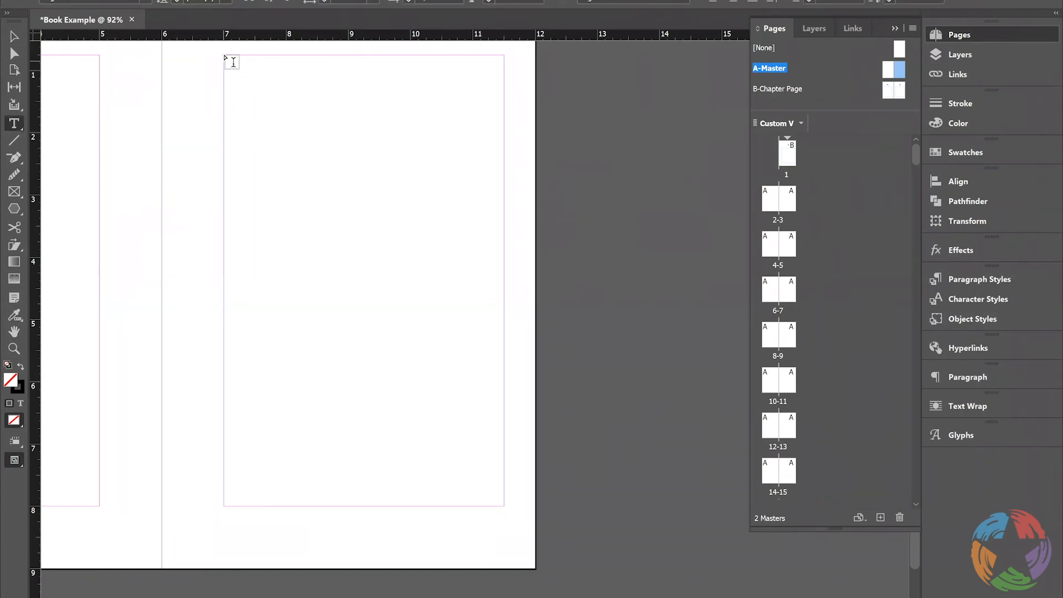
drag(227, 57, 502, 504)
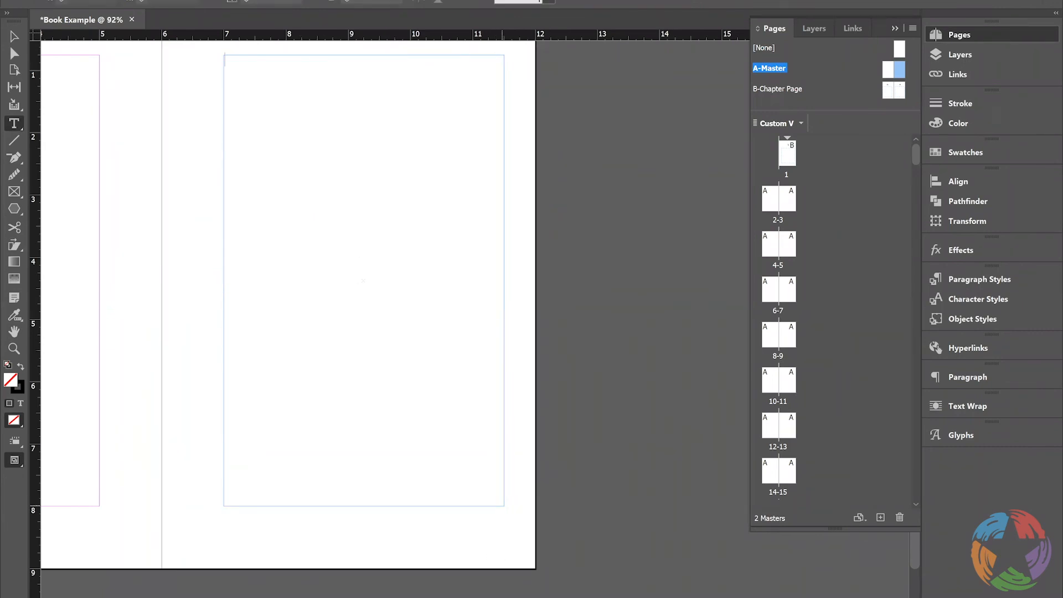
scroll(351, 285, left, 3)
scroll(314, 235, left, 1)
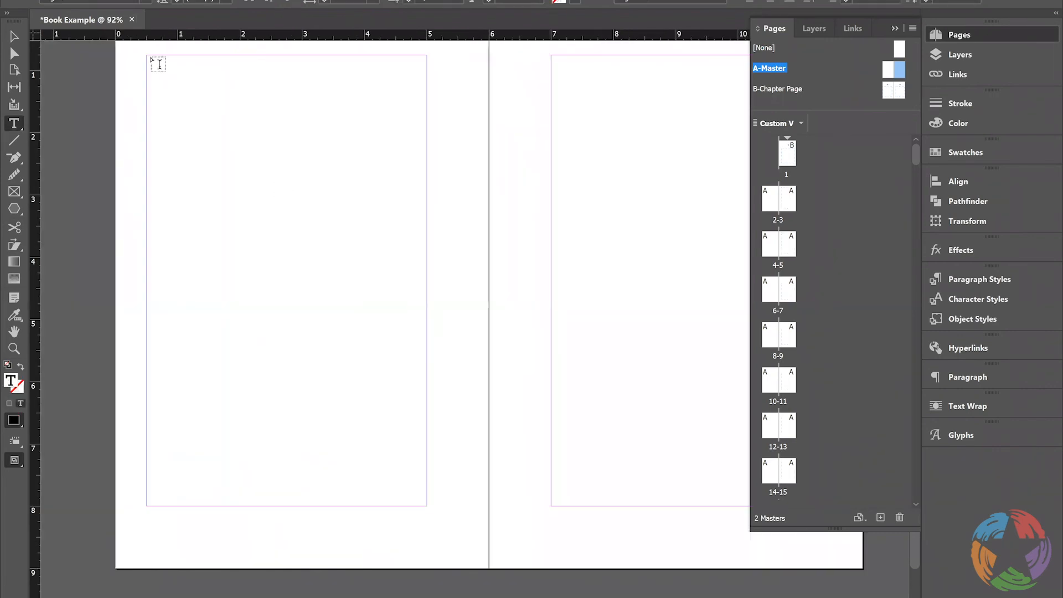
drag(146, 55, 429, 506)
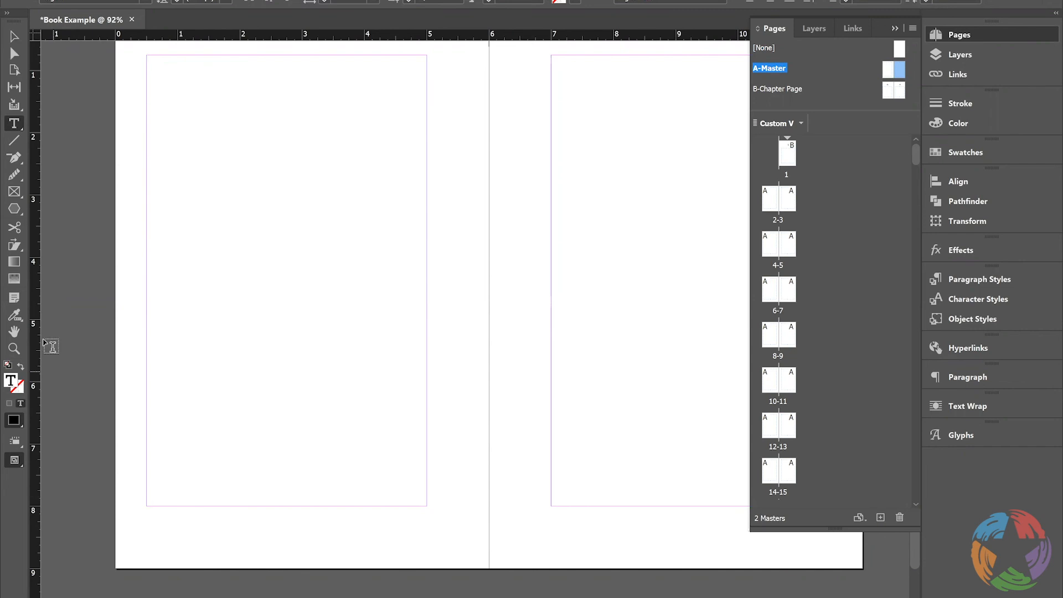
Add guides to A-Master's left page at 0.5 in horizontally and about 8.5 in vertically, matching the footer guide height of the Chapter Page master
drag(37, 313, 148, 315)
drag(459, 34, 485, 533)
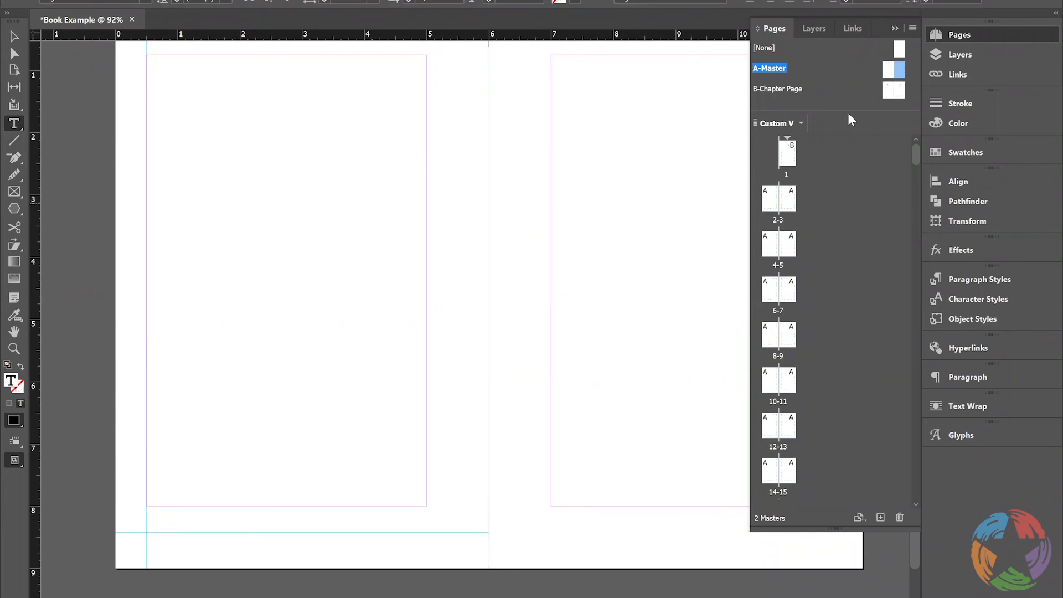
double_click(889, 89)
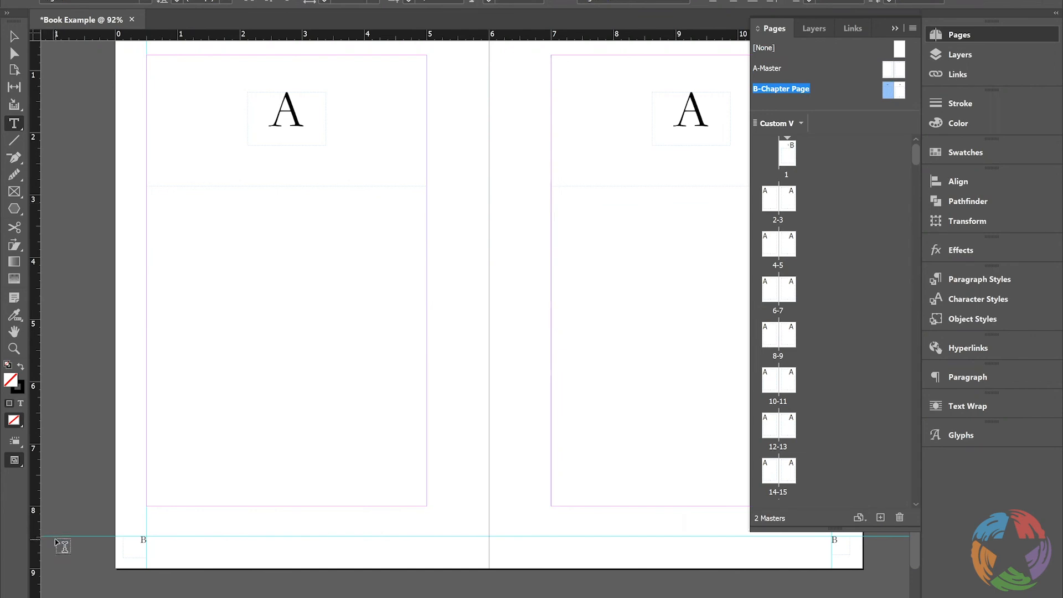
double_click(891, 76)
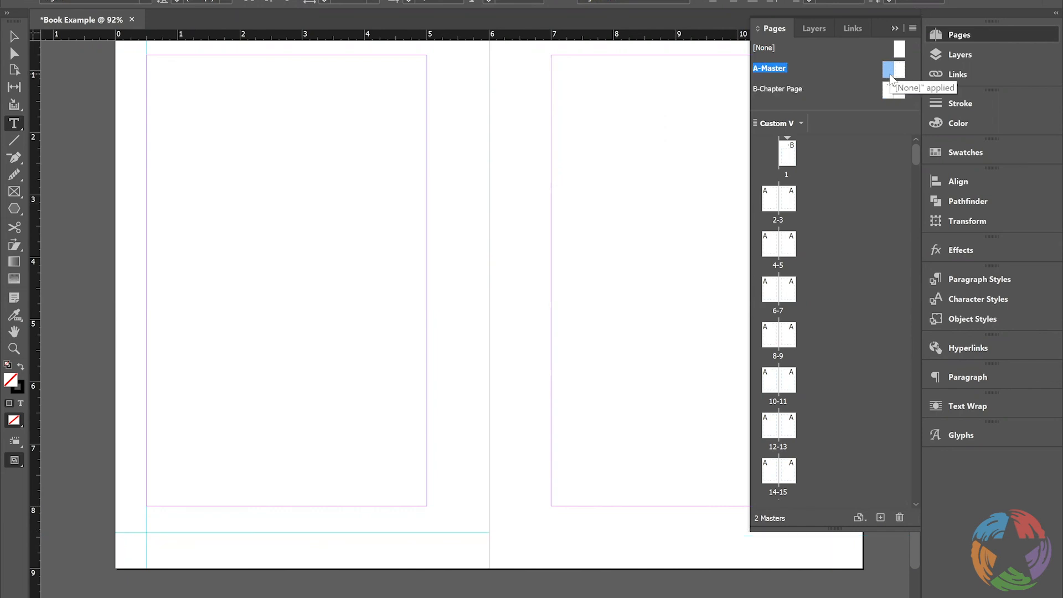
click(14, 37)
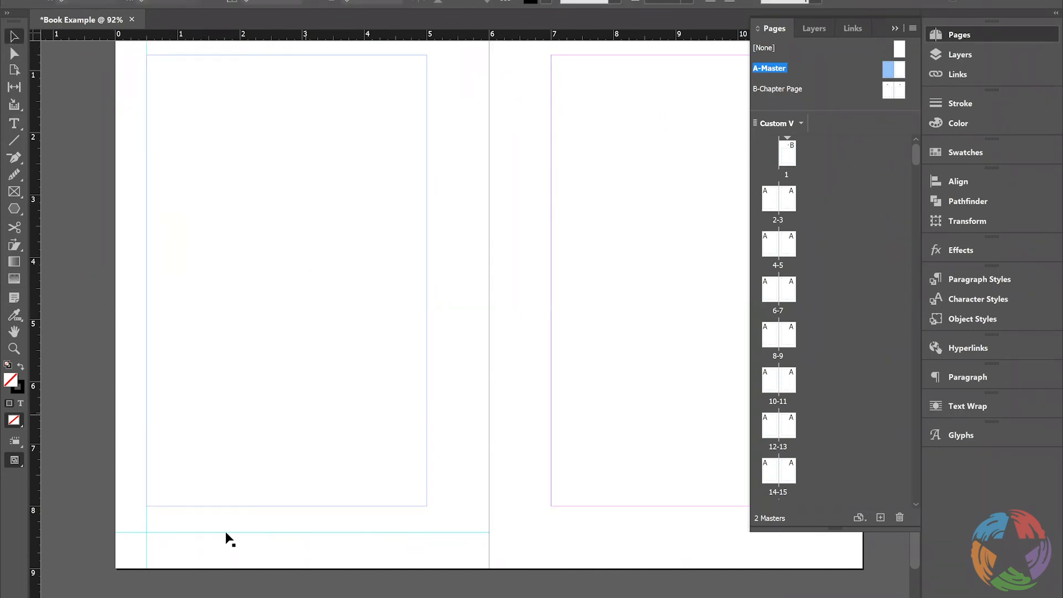
drag(213, 537, 215, 538)
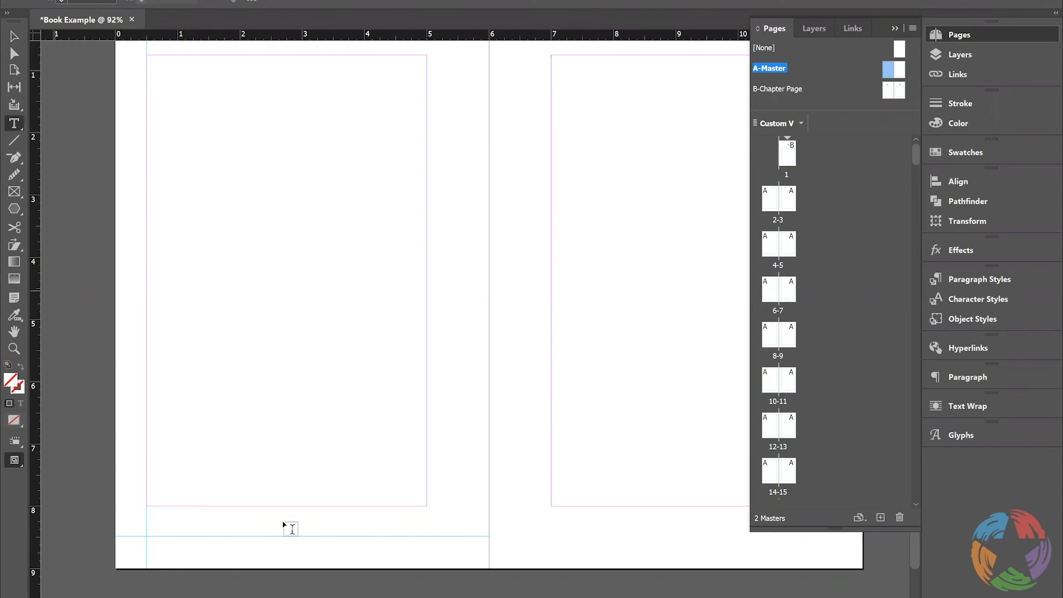
Draw a text frame about 0.3 in wide outside the margin below the footer guide on A-Master's left page and insert a Current Page Number marker
drag(127, 540, 146, 553)
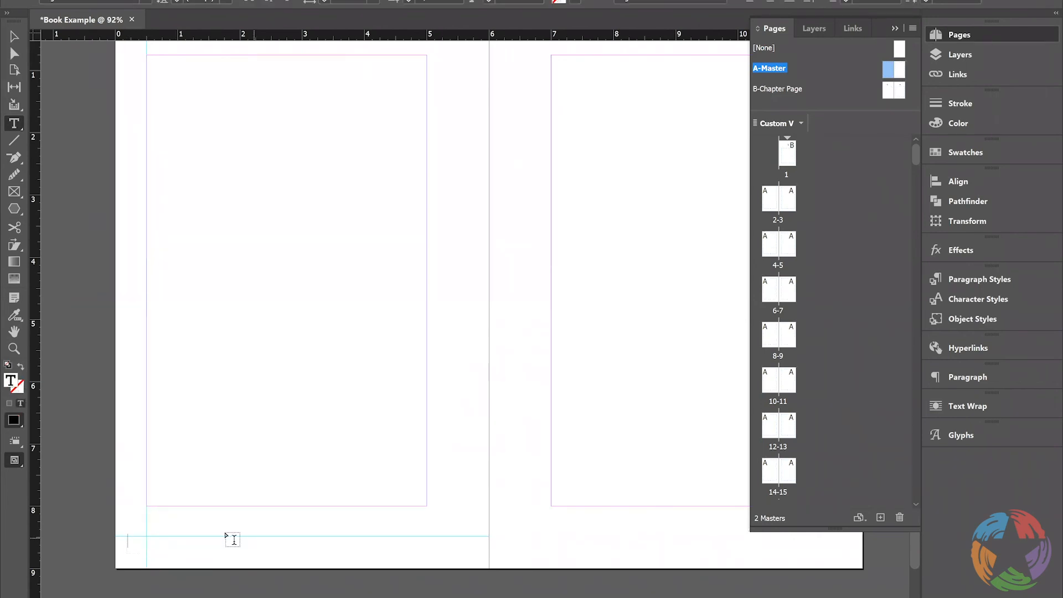
key(ctrl+alt+shift+n)
key(BackSpace)
text(B)
key(ctrl+z)
Add a horizontal guide at about 8.5 in, level with the left page's, and a vertical guide at 11.5 in on A-Master's right page
scroll(549, 563, right, 5)
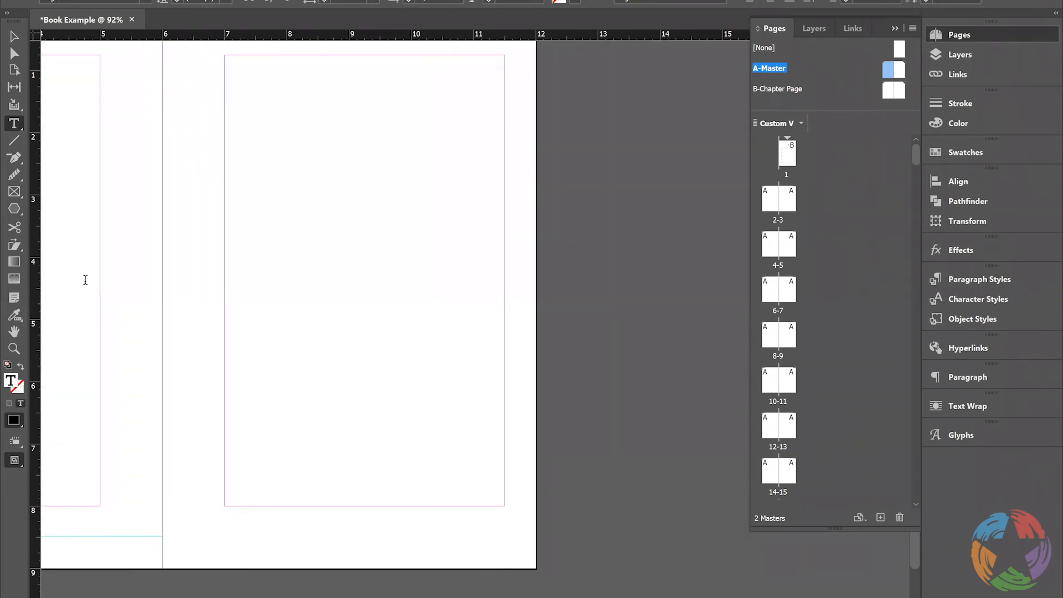
drag(398, 38, 404, 536)
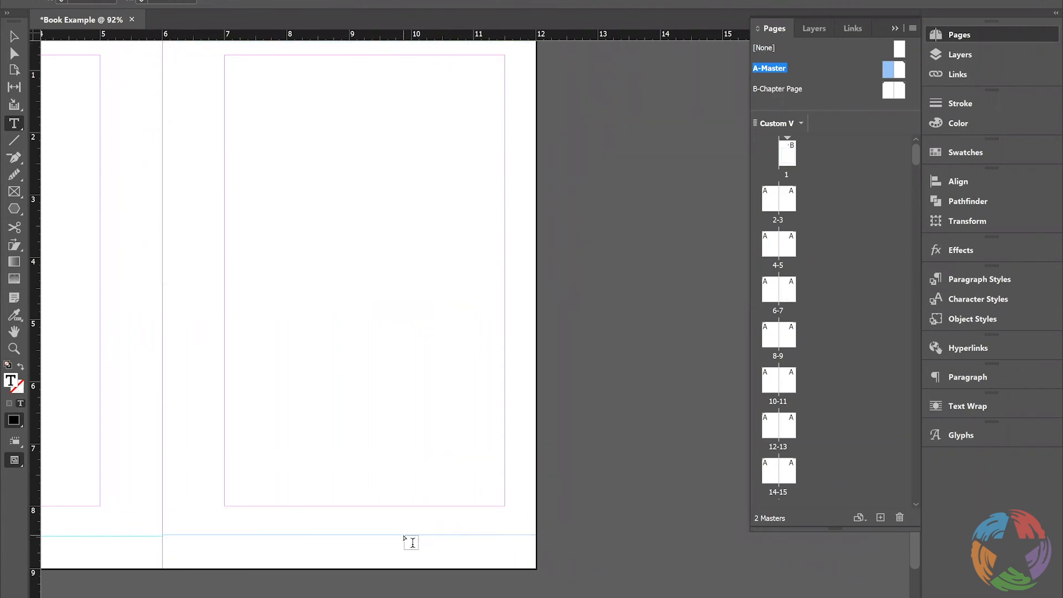
click(13, 38)
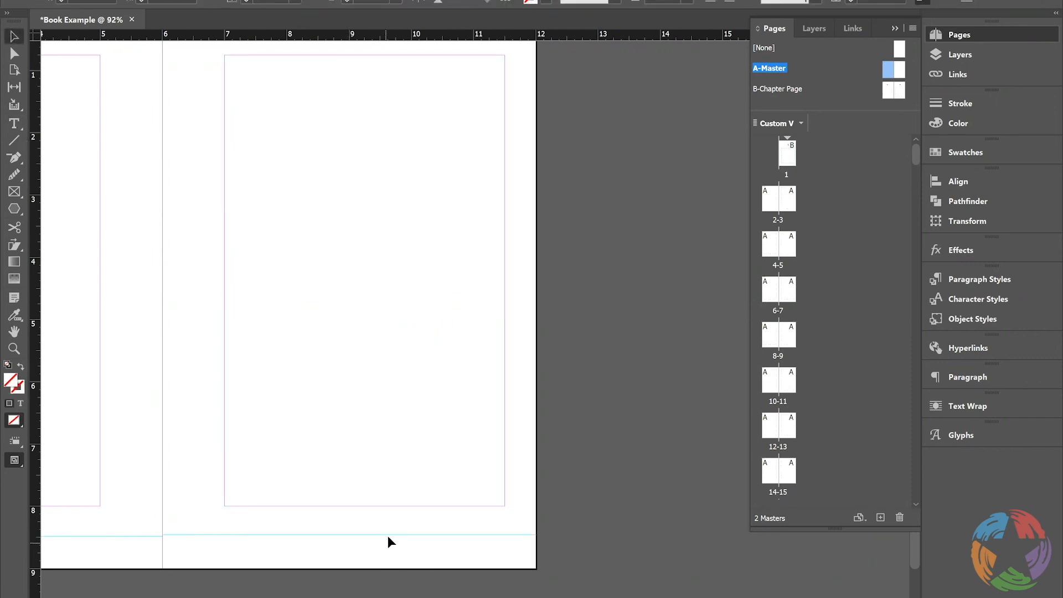
drag(388, 536, 386, 535)
key(ctrl+z)
drag(161, 46, 126, 37)
drag(34, 339, 507, 318)
Draw a text frame about 0.3 in wide at the right page's guide intersection and insert a current page number marker in it
key(t)
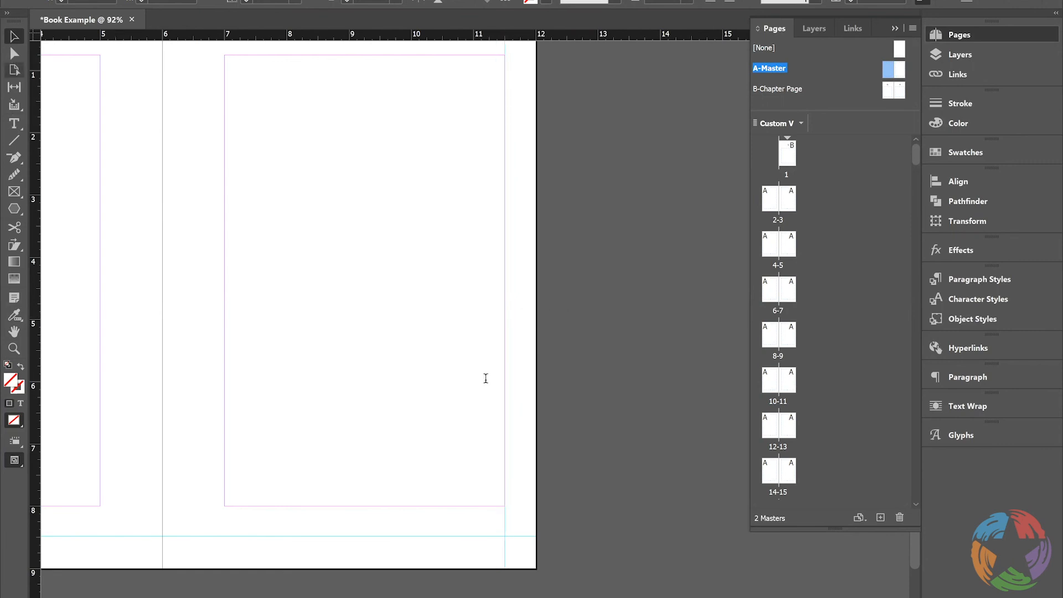
drag(505, 537, 524, 554)
key(ctrl+alt+shift+n)
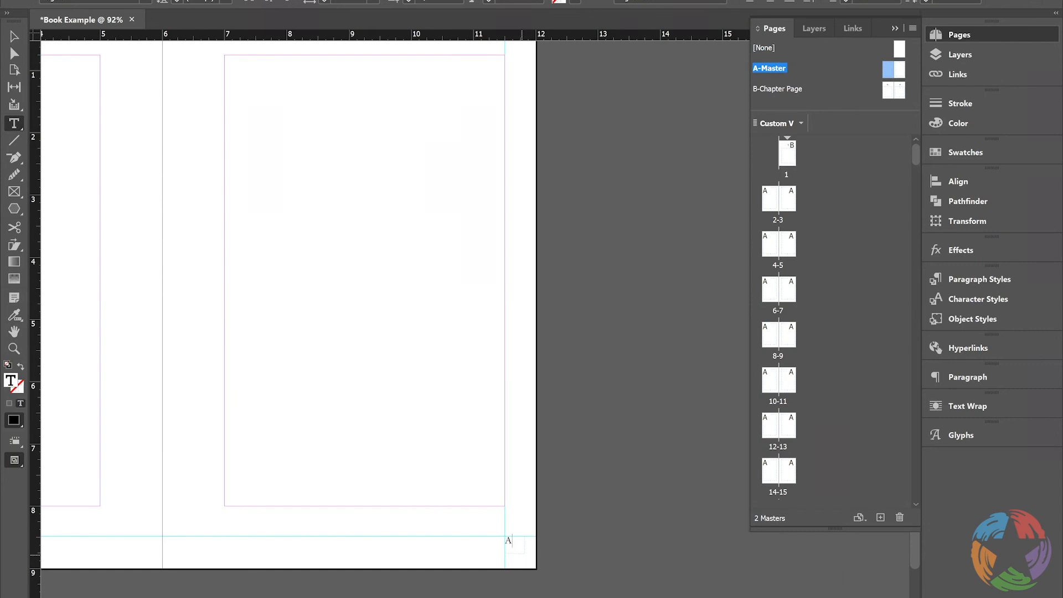
Replace the right page's footer character with the Current Page Number marker from the special characters
right_click(518, 541)
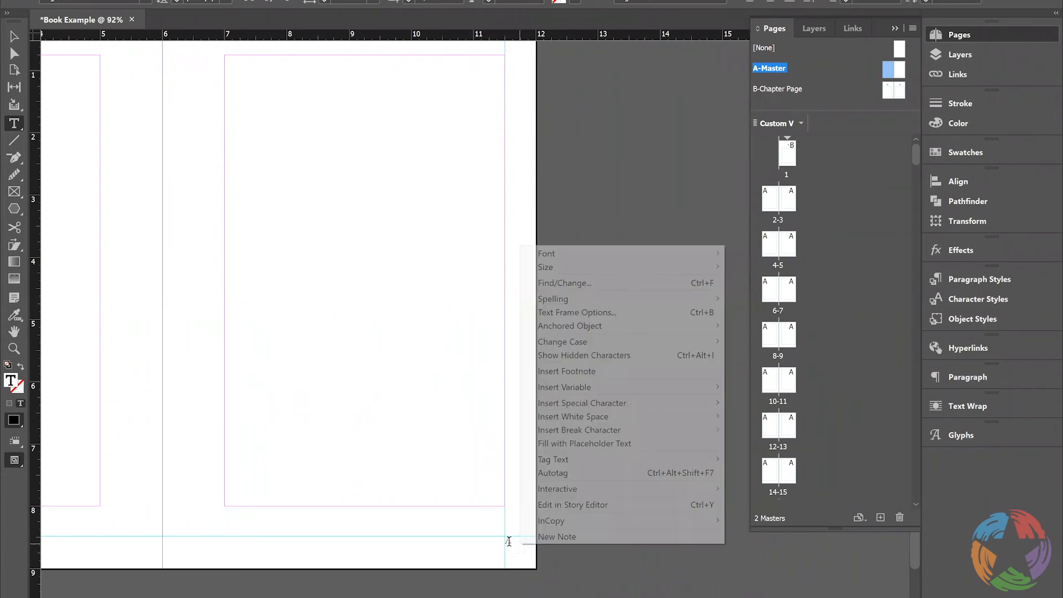
key(Escape)
drag(504, 541, 513, 548)
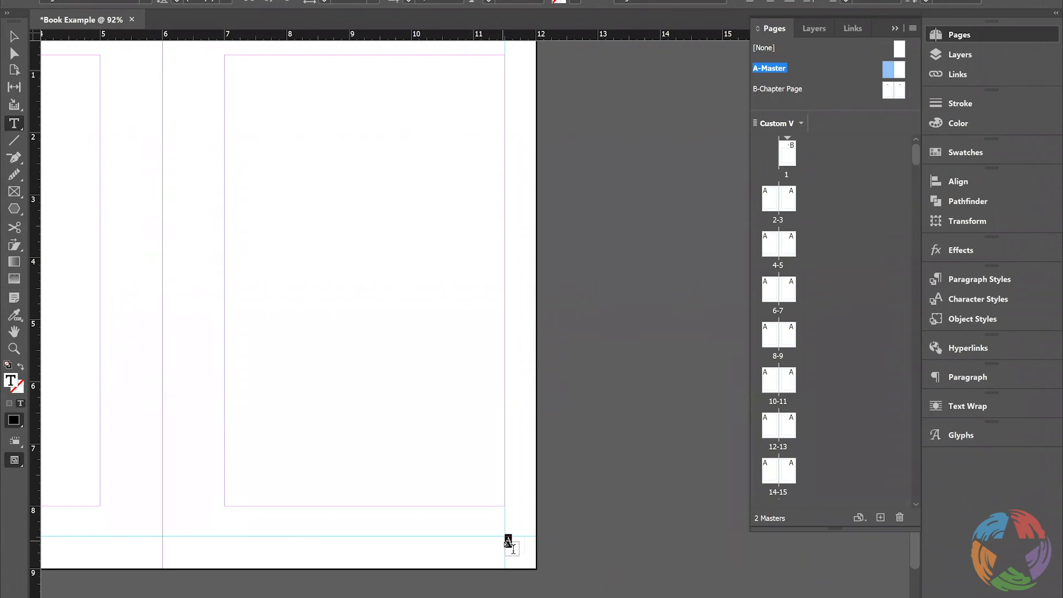
right_click(513, 545)
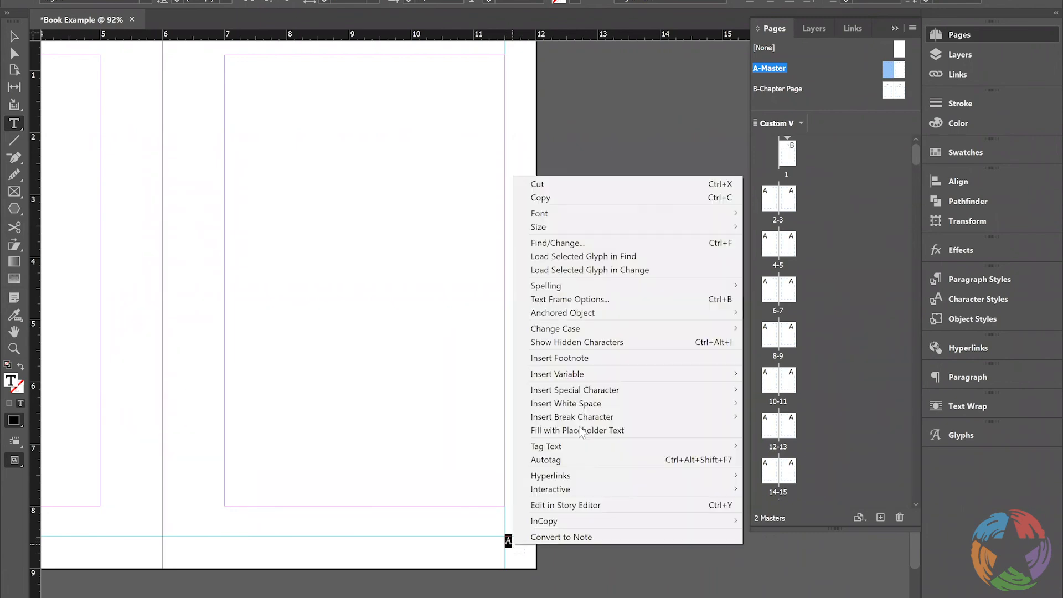
mouse_move(586, 391)
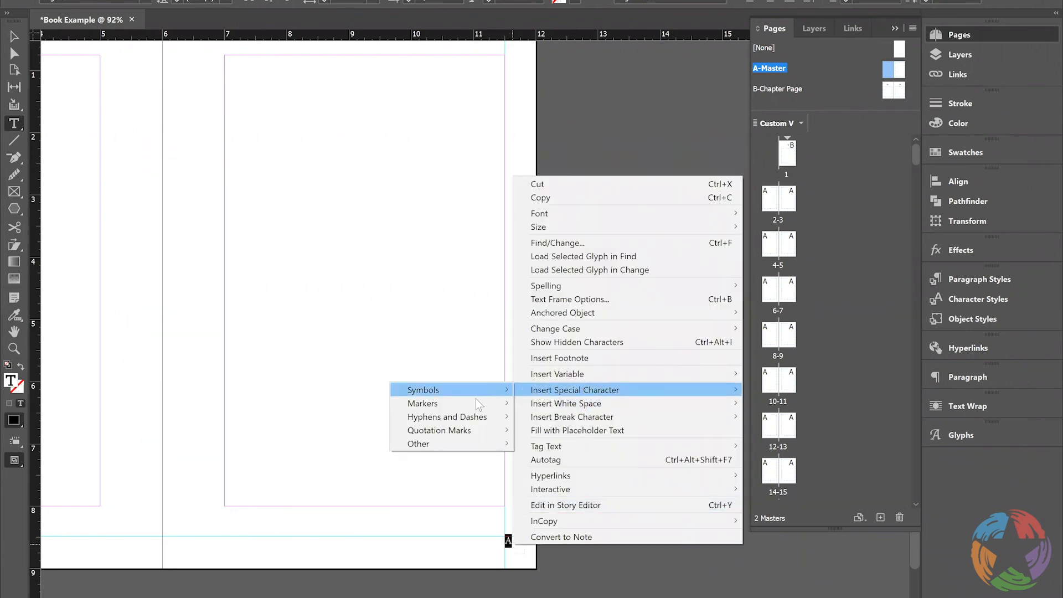
mouse_move(477, 404)
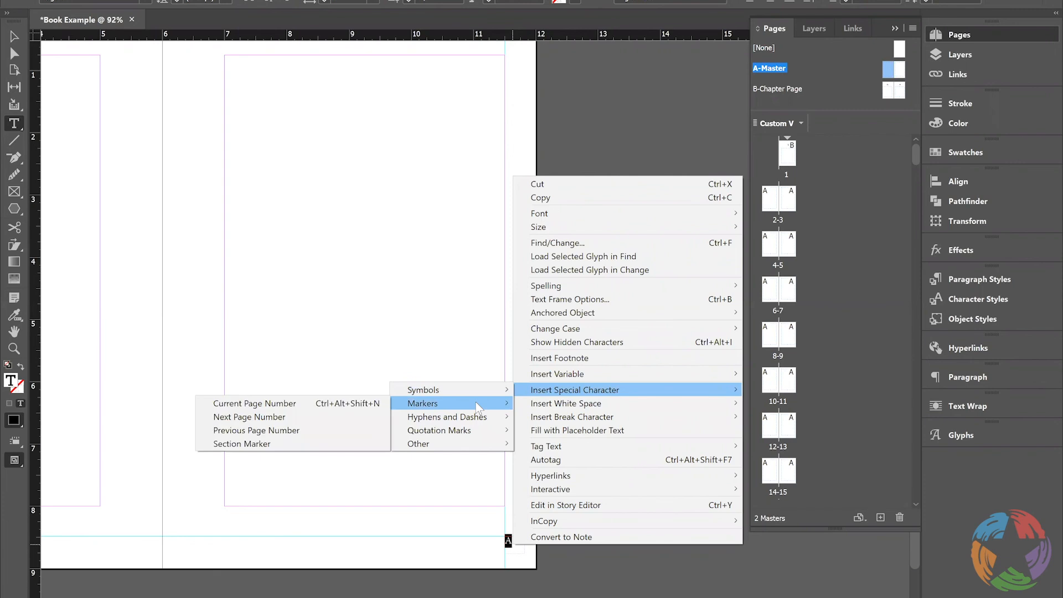
click(356, 403)
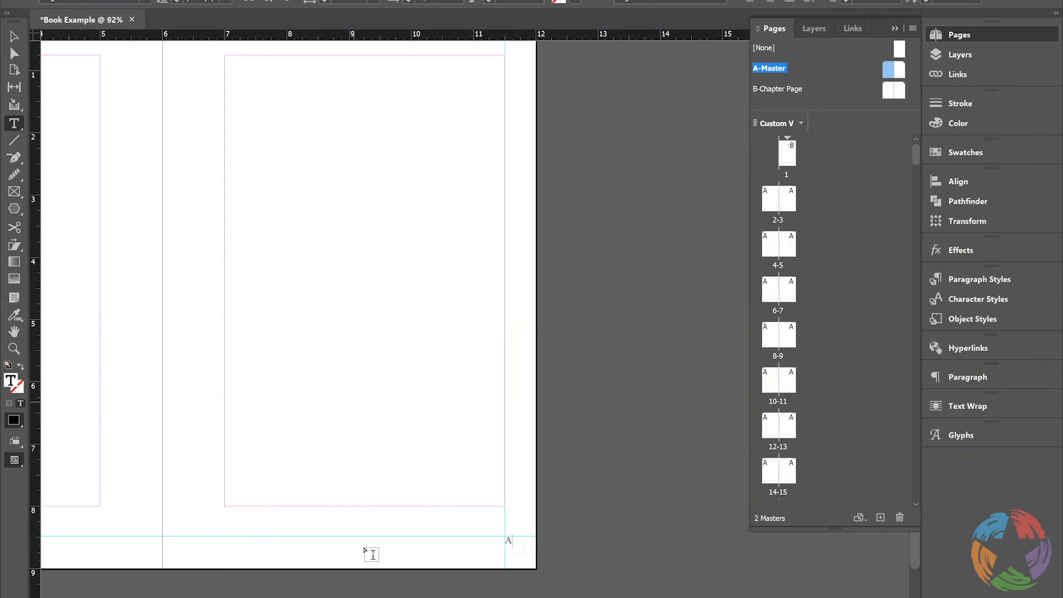
Replace the footer character on A-Master's left page with the Current Page Number marker
scroll(353, 402, left, 8)
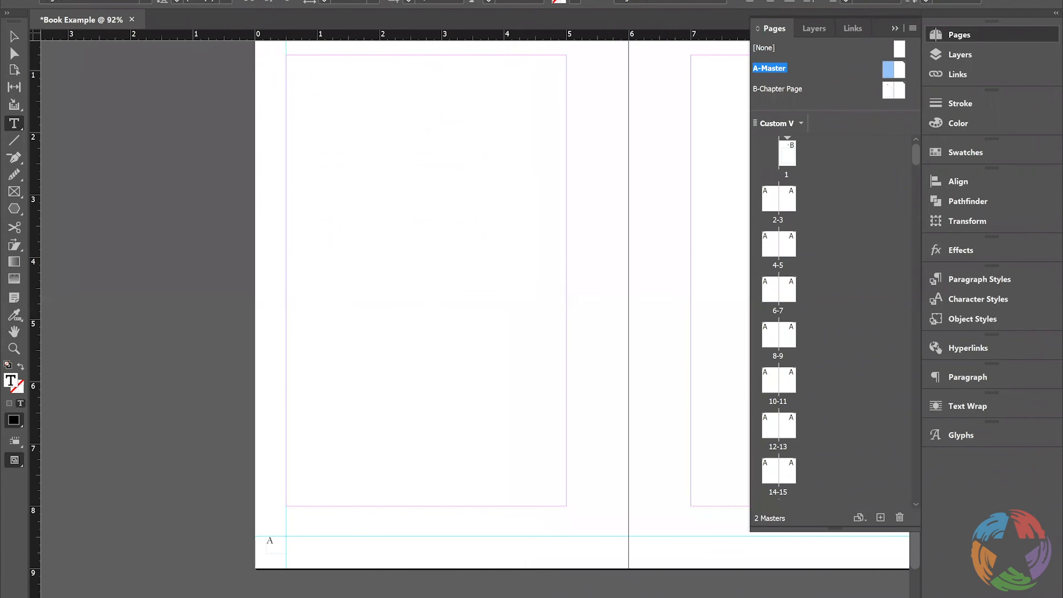
drag(276, 543, 265, 543)
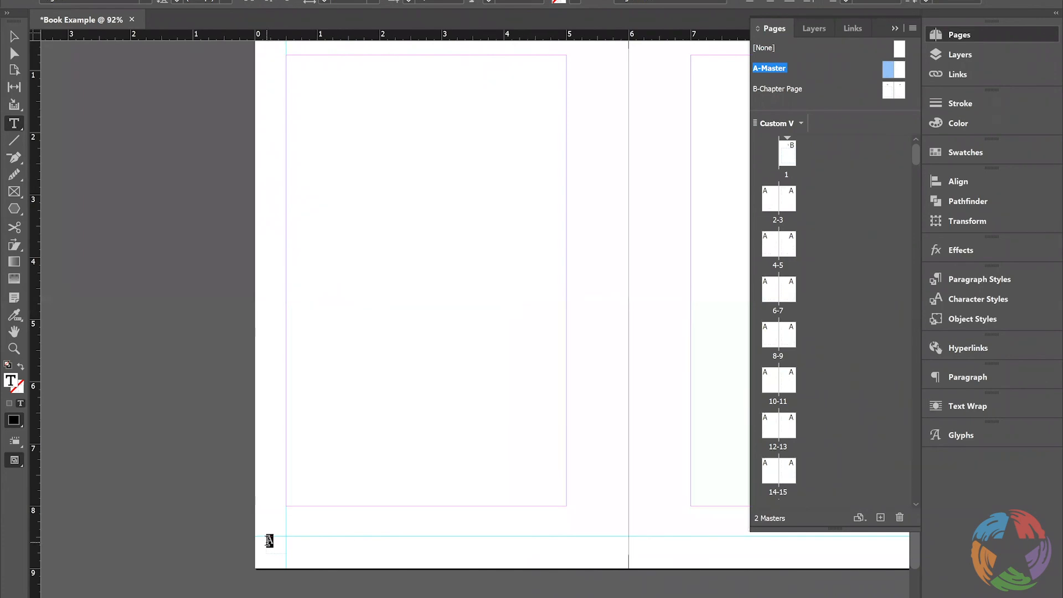
right_click(268, 542)
mouse_move(332, 388)
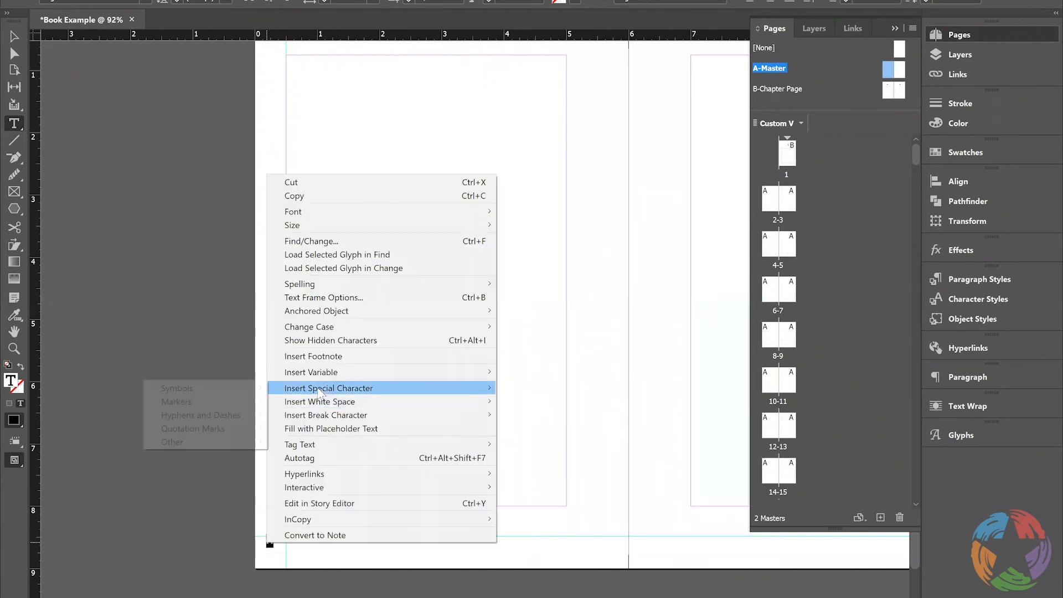
mouse_move(237, 405)
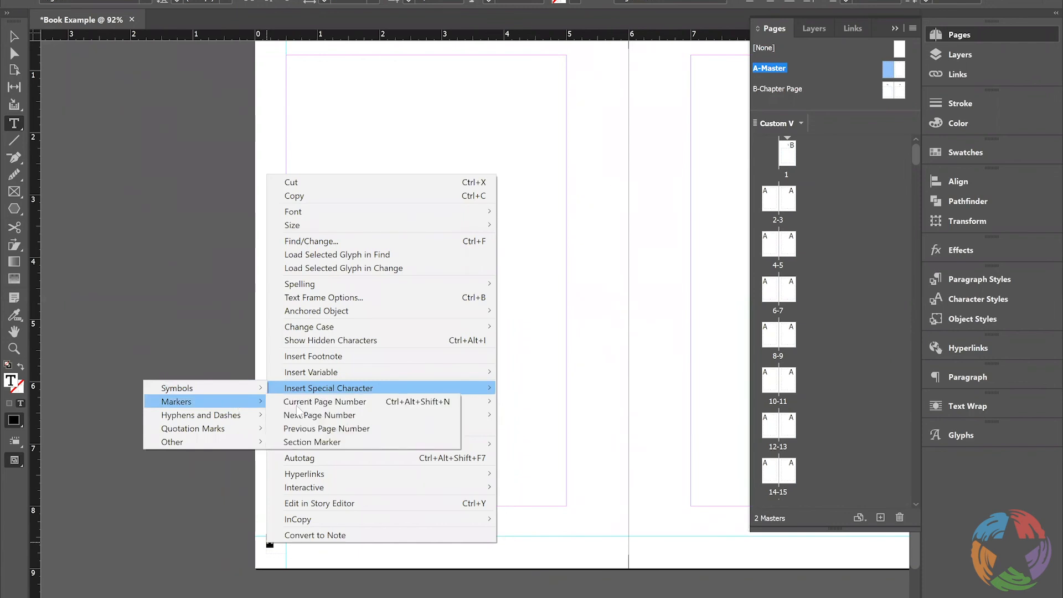
click(297, 403)
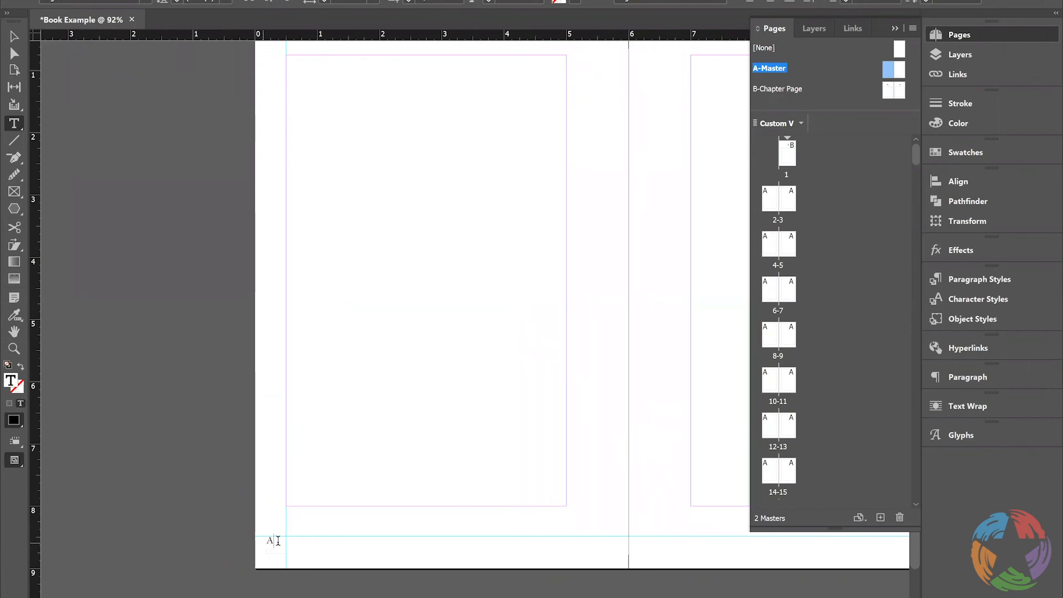
Right-align the left page's page number so it sits against the 0.5 in guide
key(shift+Left)
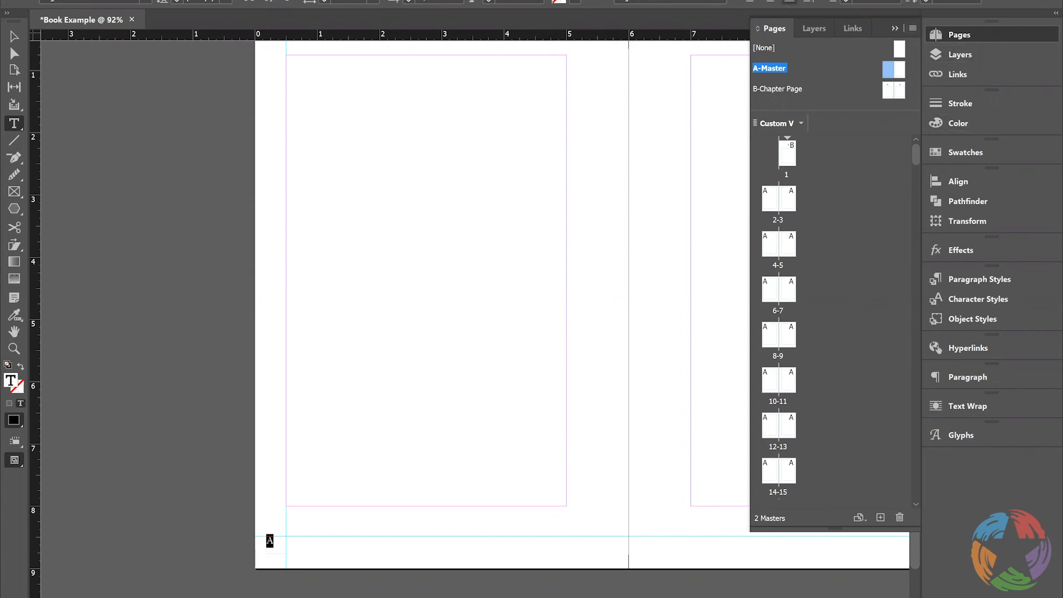
click(21, 2)
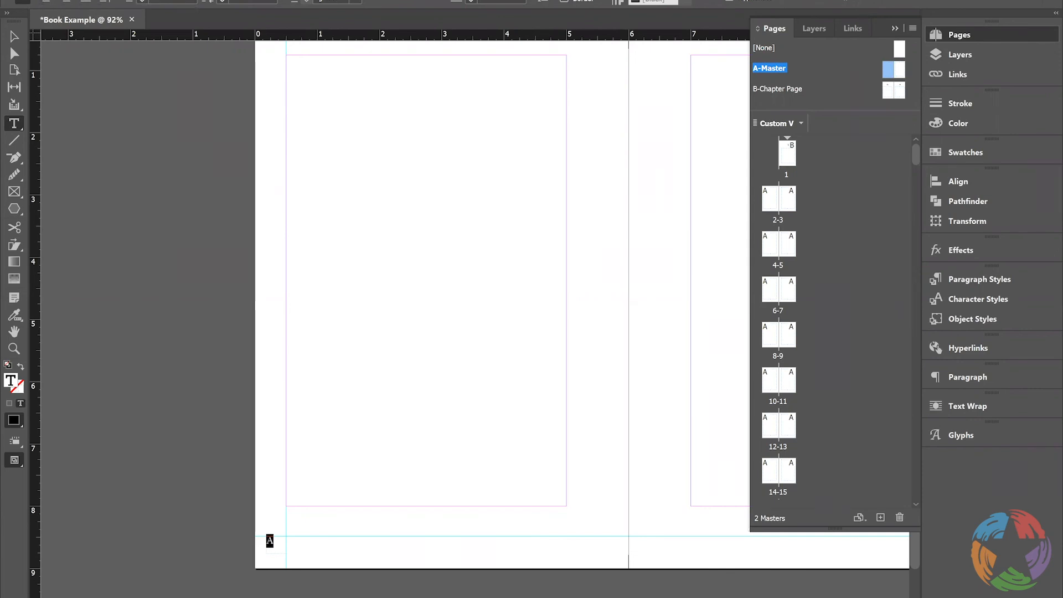
click(86, 0)
click(22, 0)
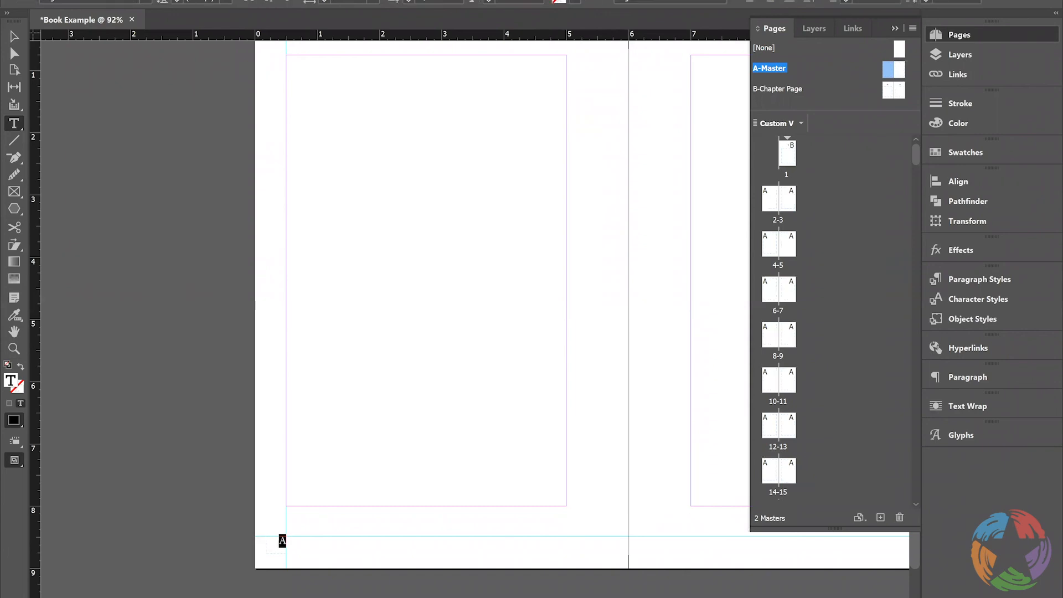
Apply the Body Text character style to the page numbers on both A-Master pages
click(987, 298)
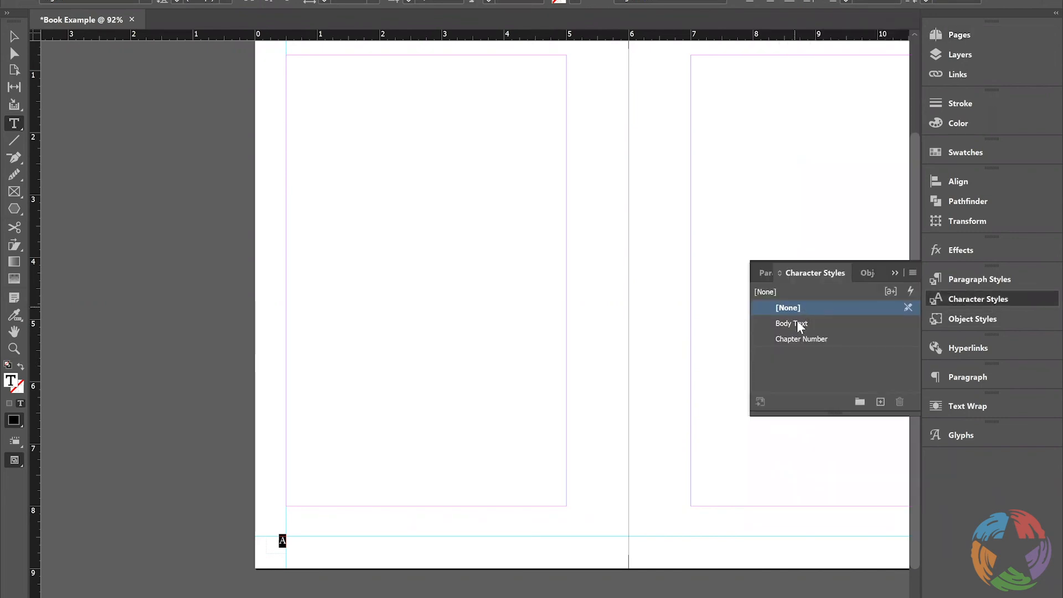
click(800, 326)
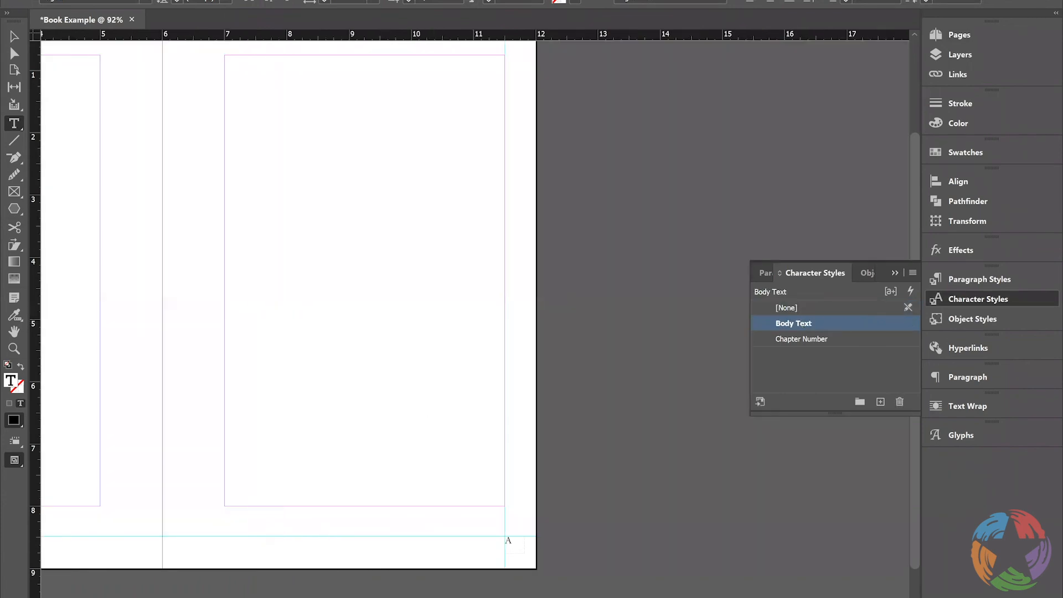
drag(504, 541, 515, 546)
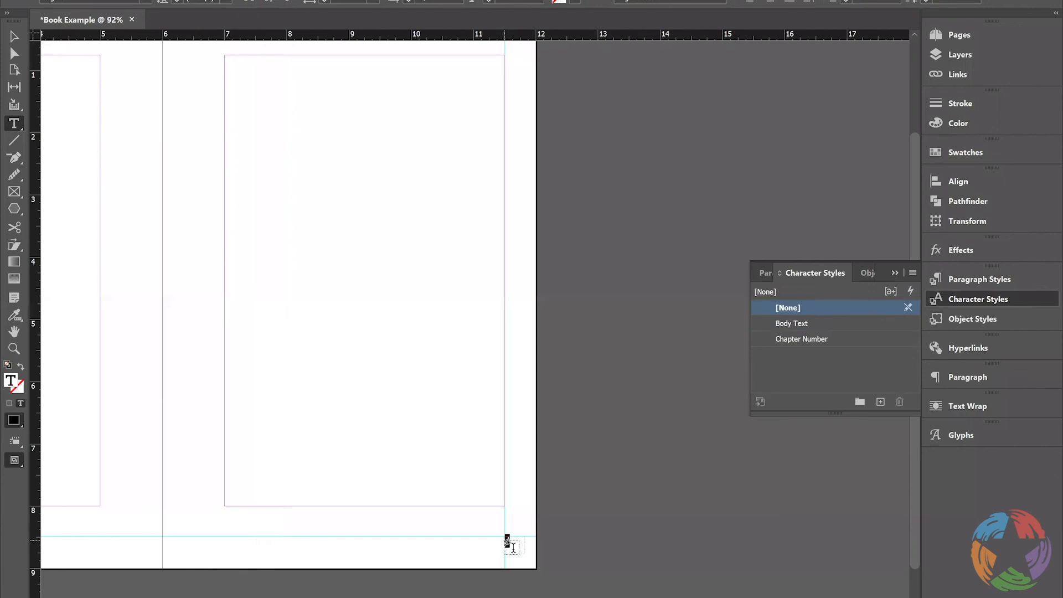
click(784, 322)
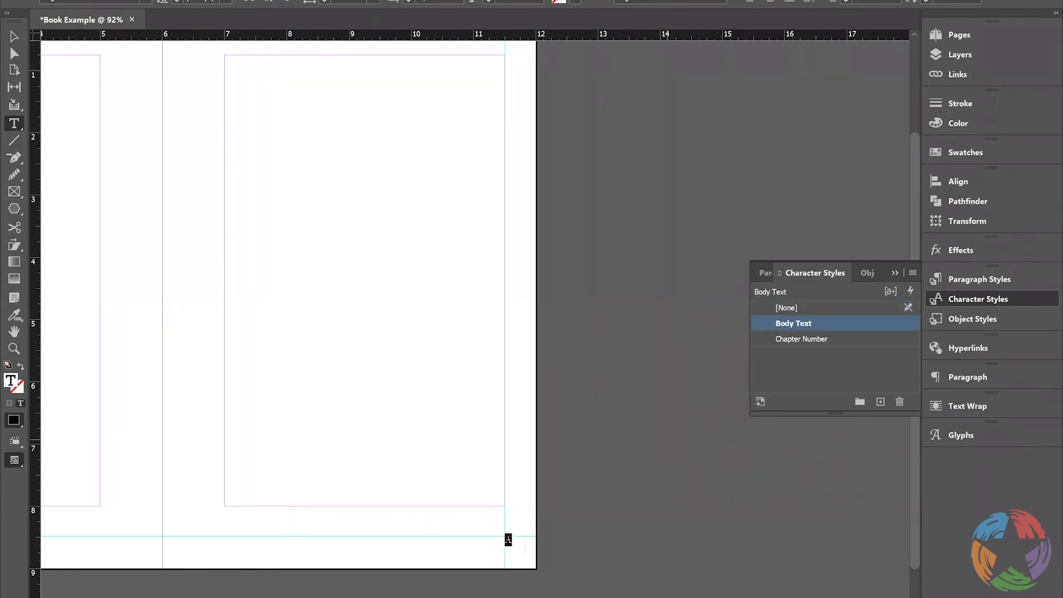
Thread the large text frame on A-Master's left page into the text frame on its right page
scroll(476, 310, left, 6)
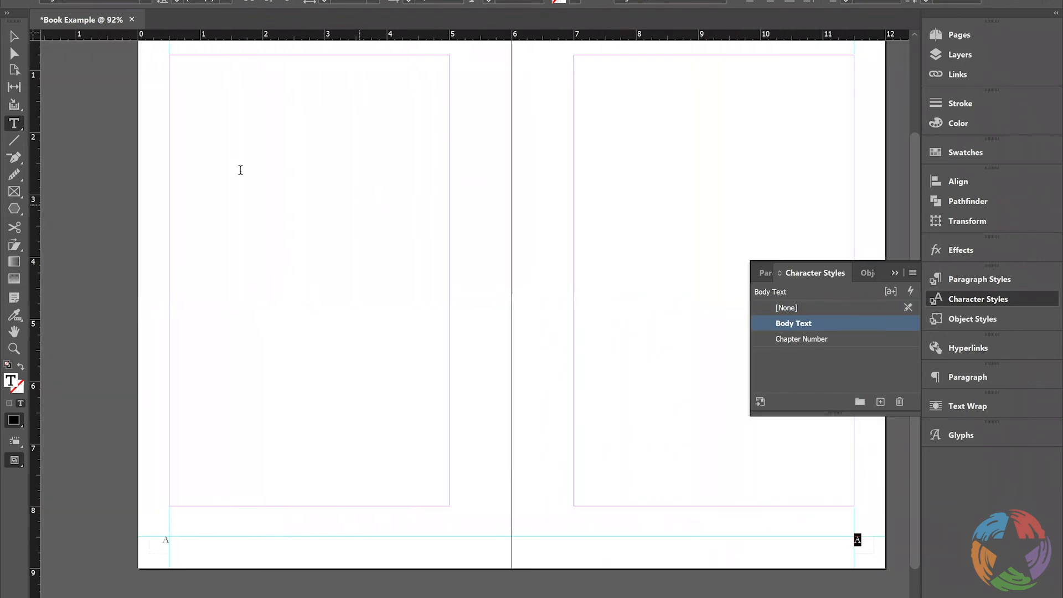
click(210, 133)
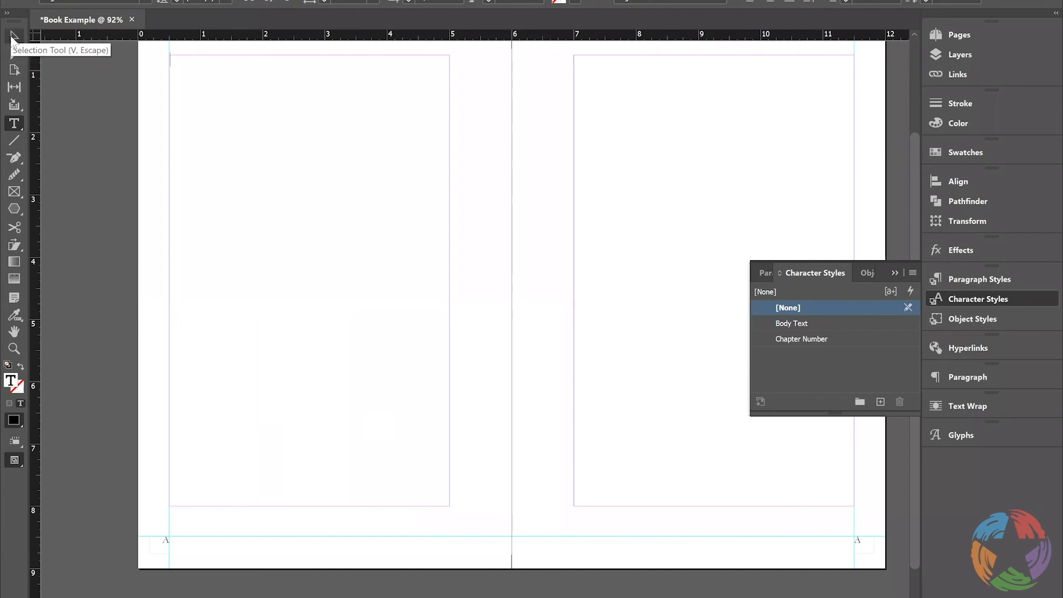
key(Escape)
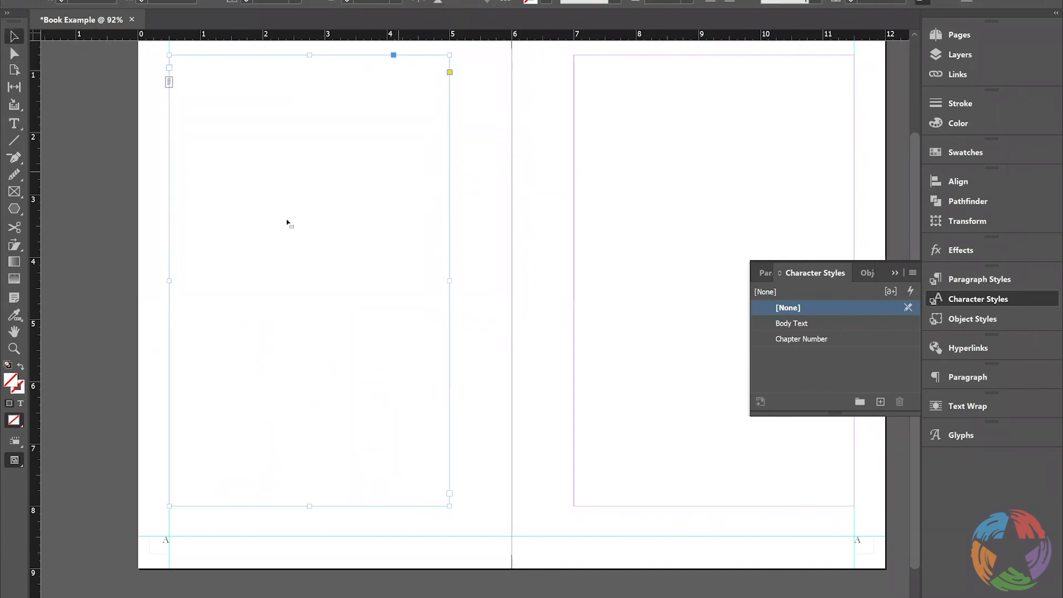
click(449, 493)
scroll(498, 468, right, 5)
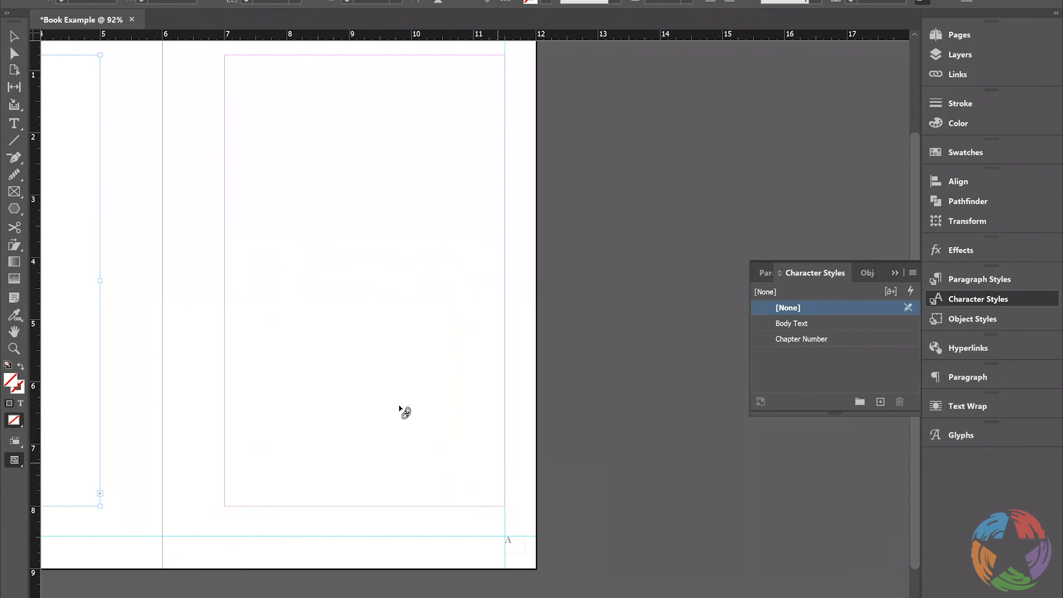
click(266, 105)
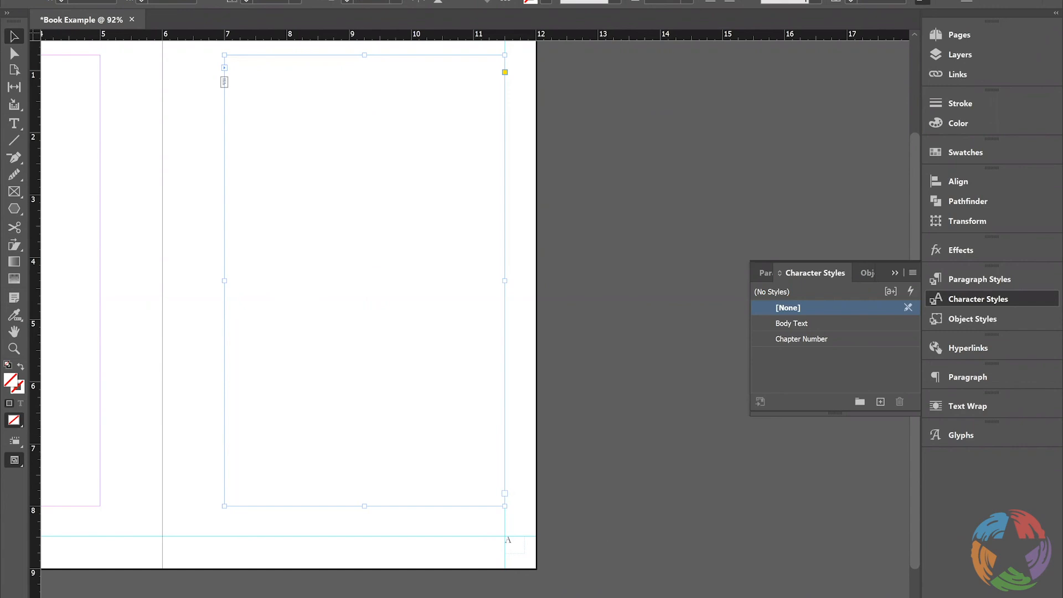
scroll(552, 366, left, 5)
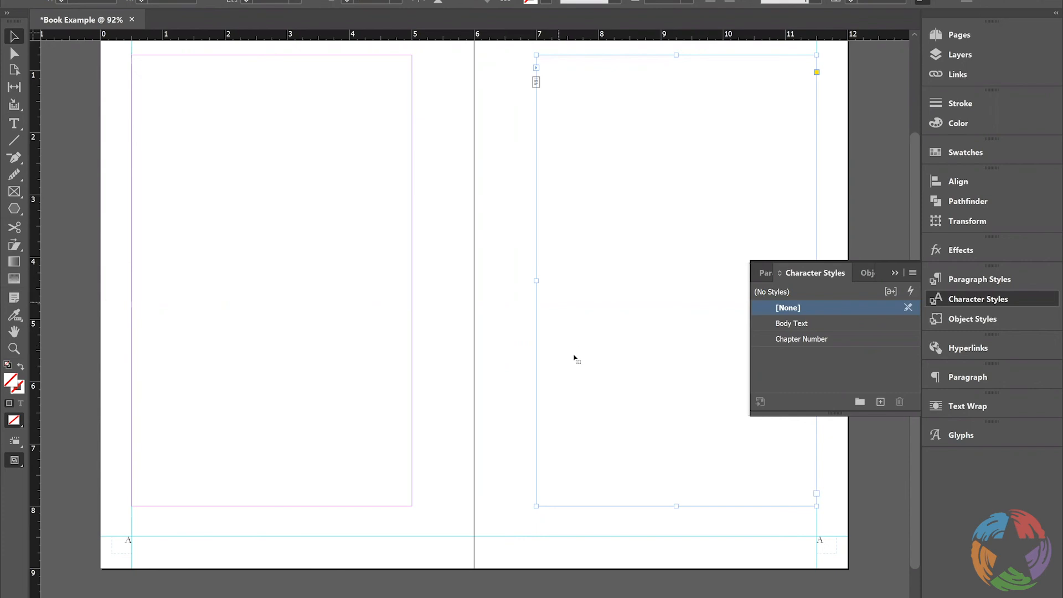
Try to thread the body text frame on the Chapter Page master's left page into the text frame on A-Master's left page
click(961, 35)
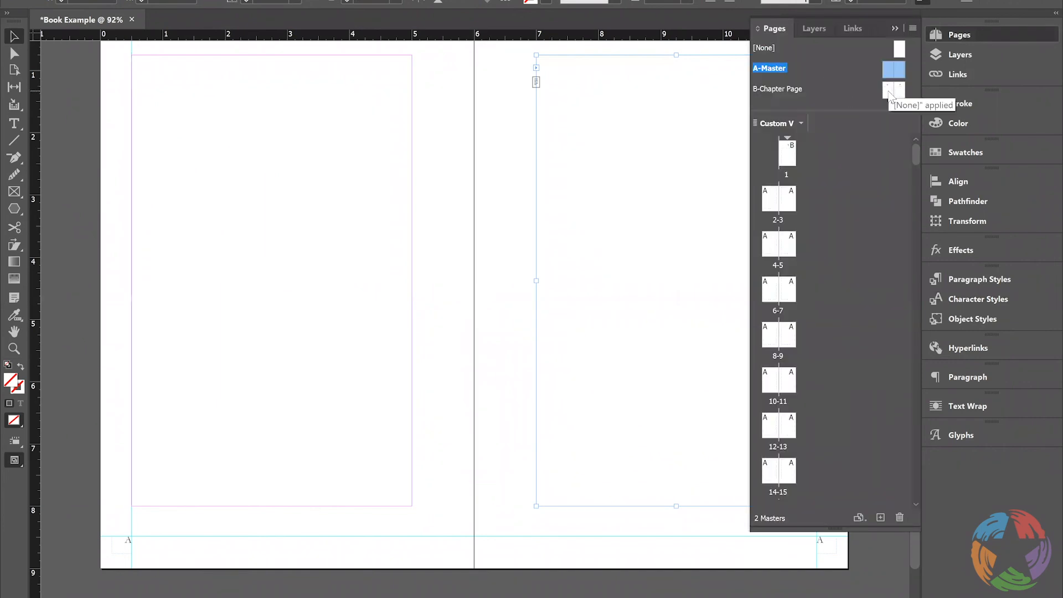
double_click(890, 91)
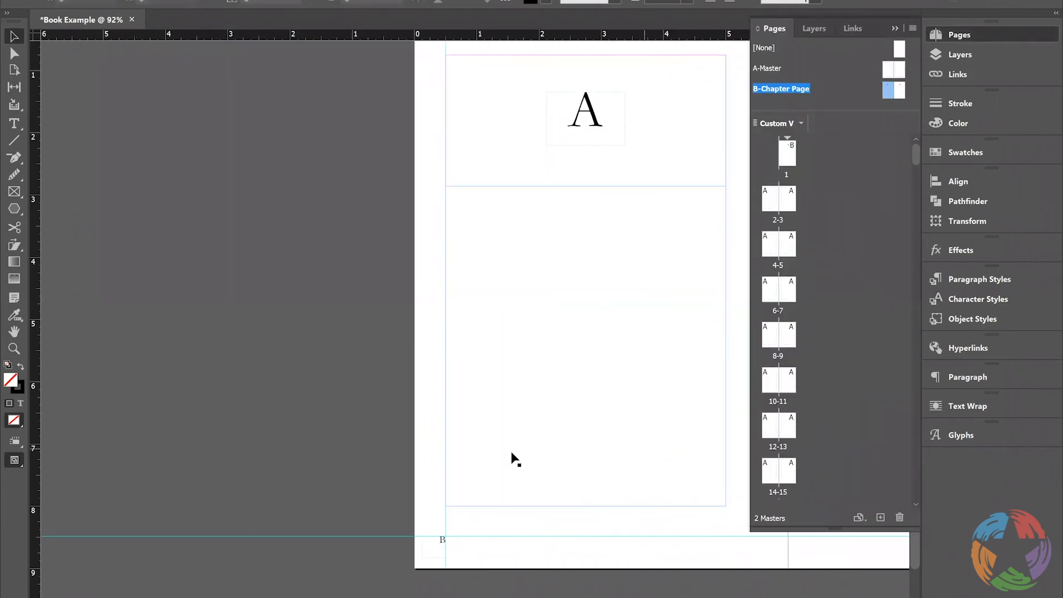
click(551, 318)
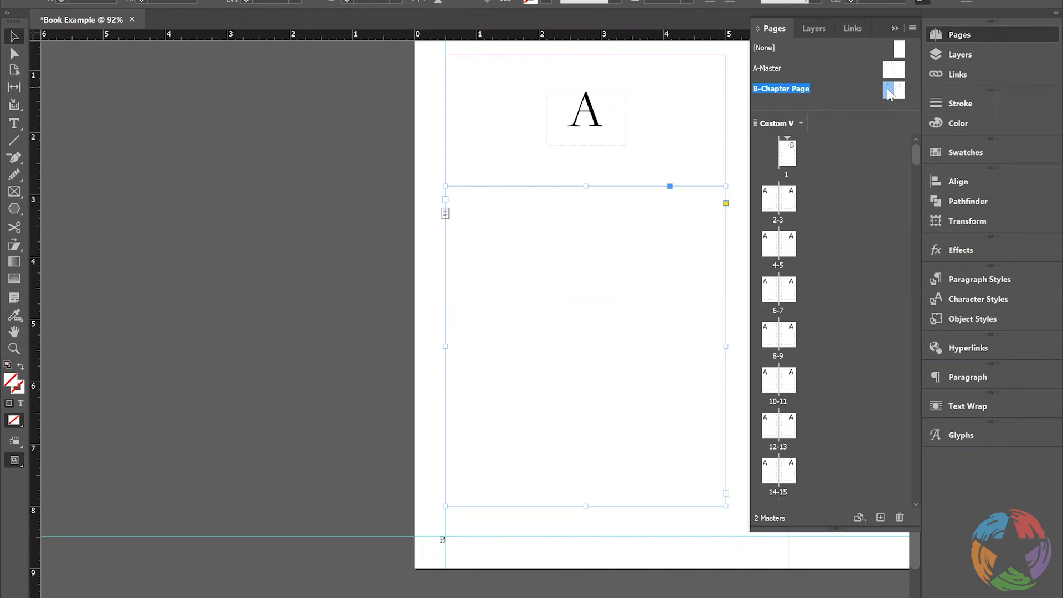
click(726, 494)
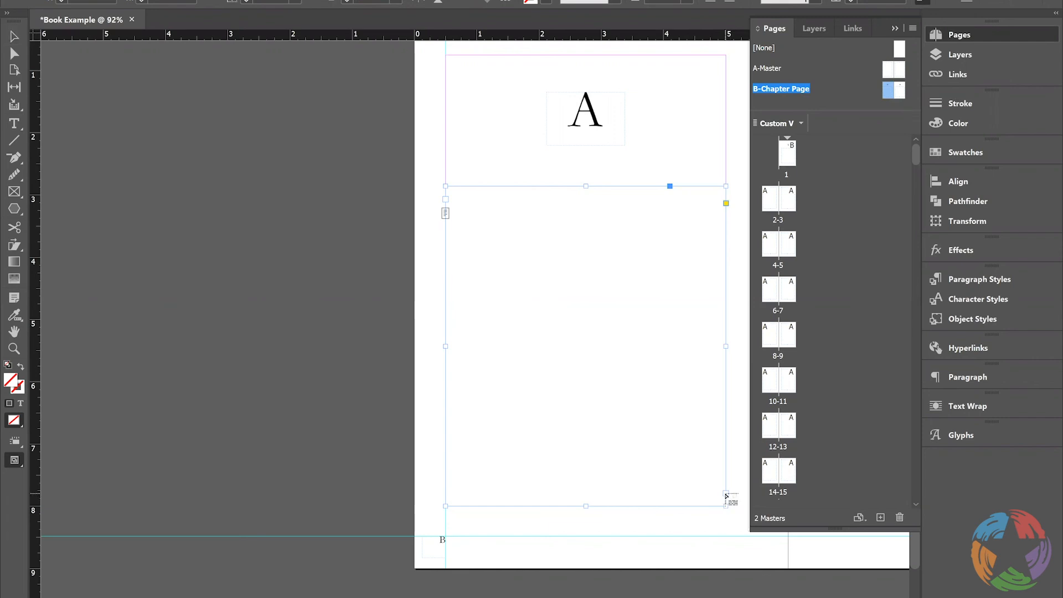
double_click(889, 72)
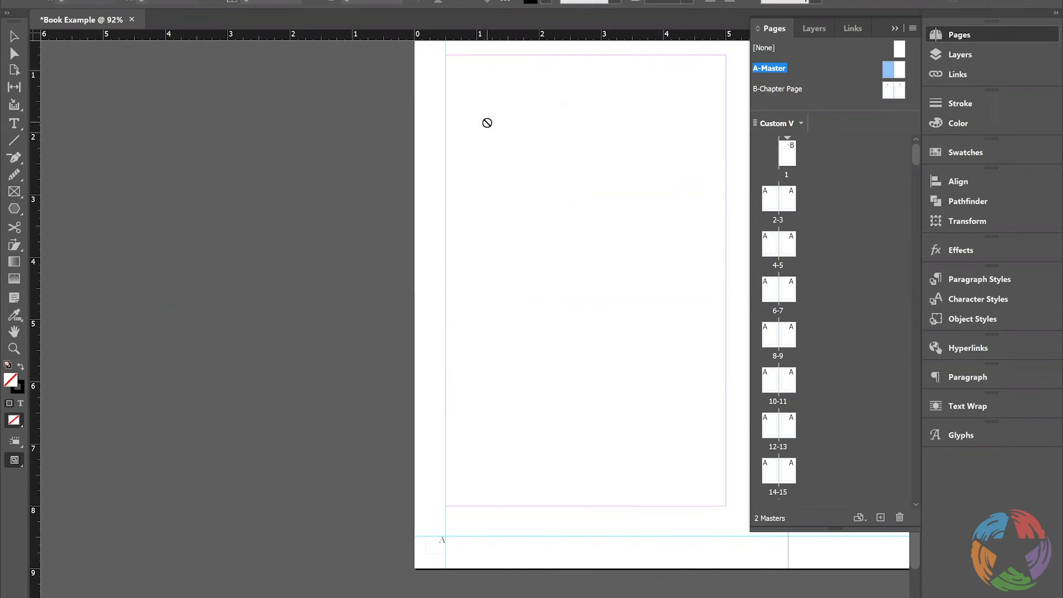
drag(471, 109, 472, 109)
click(471, 109)
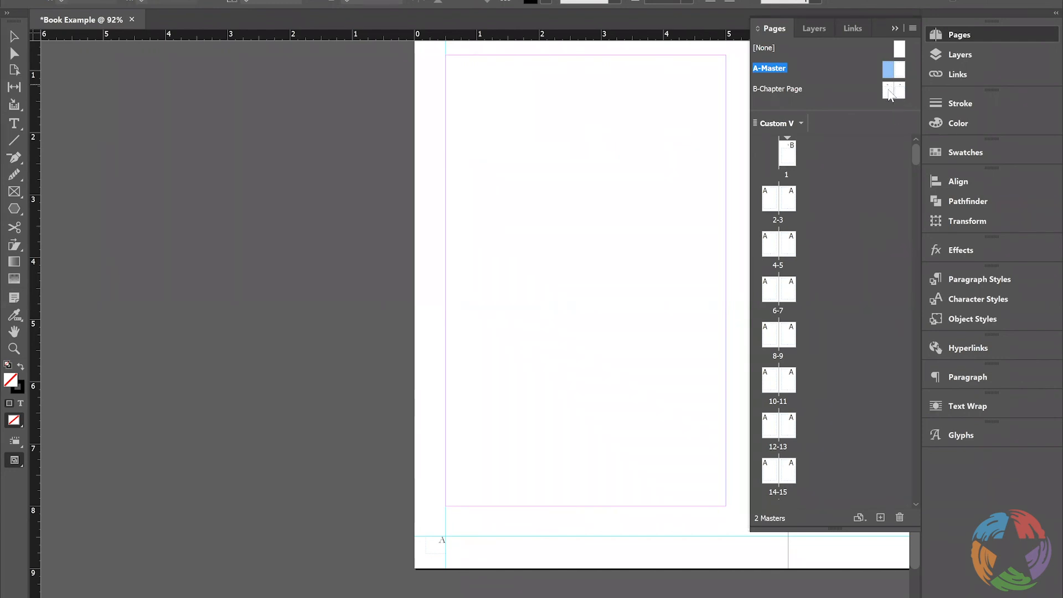
Fill the body text frame below the chapter number on page 1 with placeholder text
double_click(890, 93)
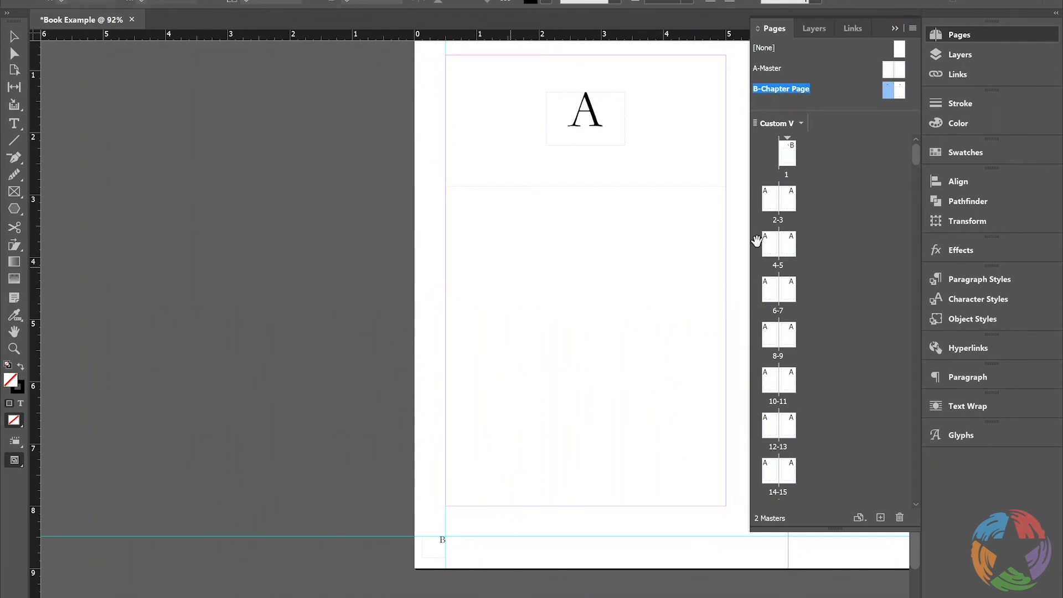
drag(892, 72, 648, 384)
double_click(791, 160)
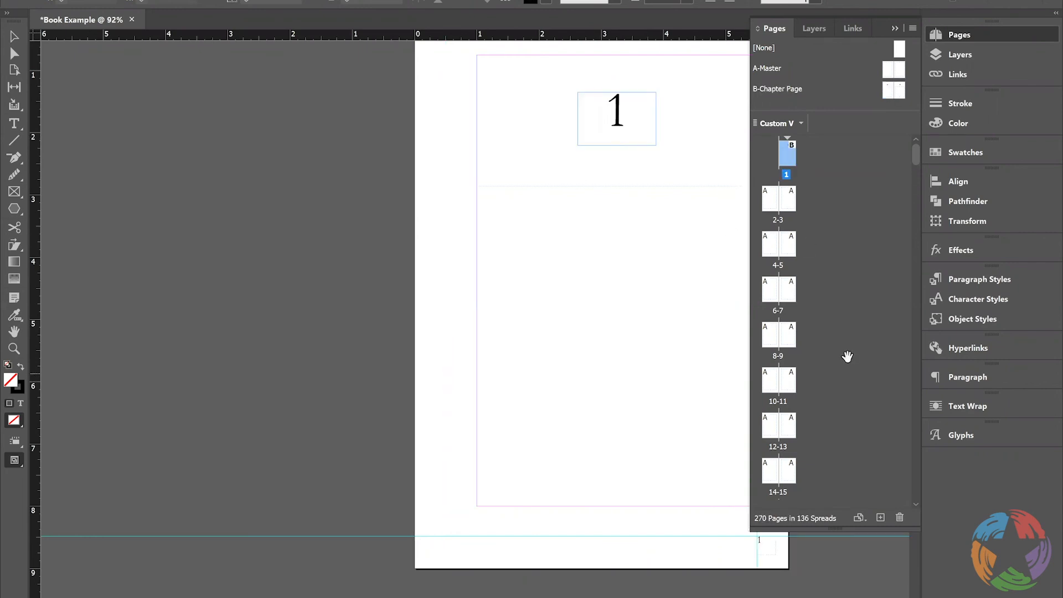
click(972, 36)
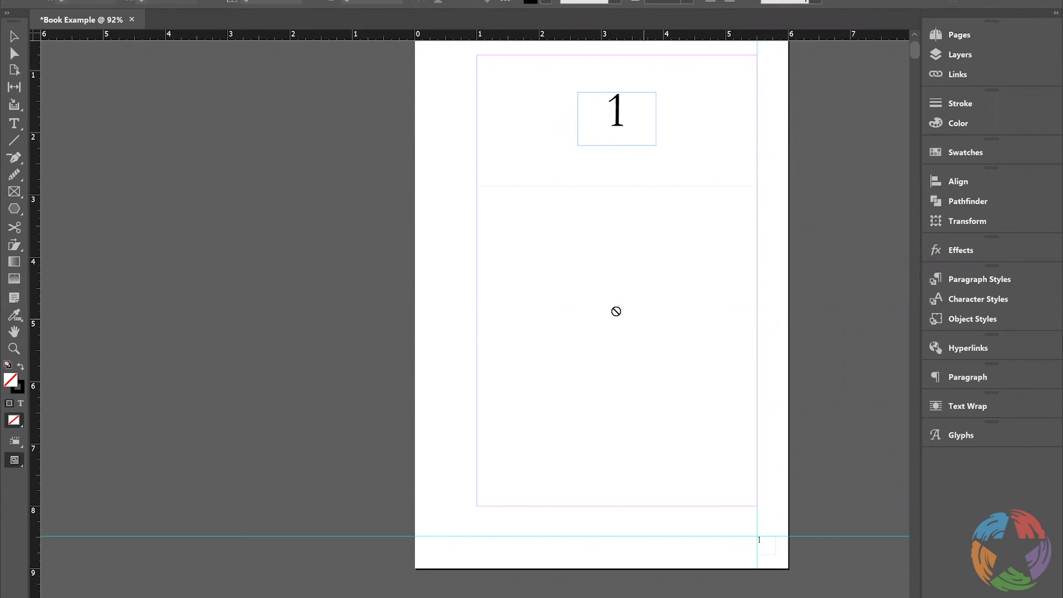
click(17, 37)
click(530, 279)
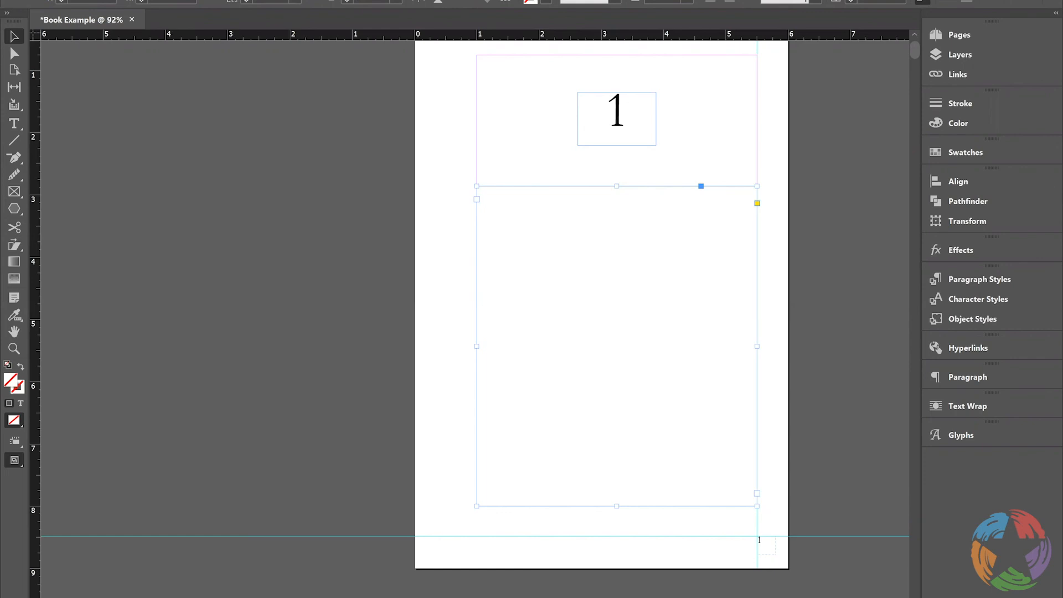
click(153, 0)
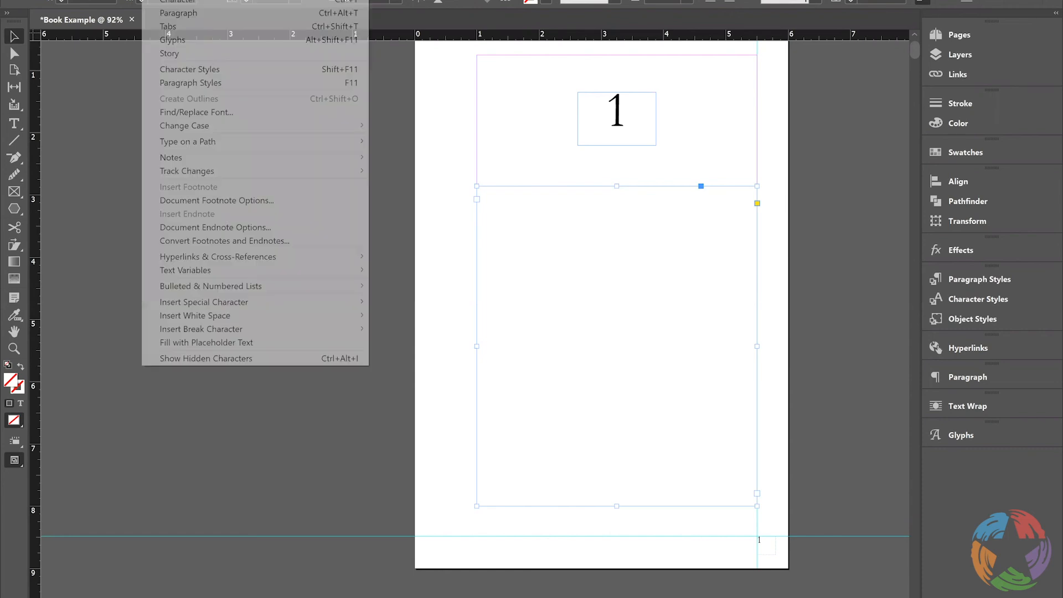
click(210, 344)
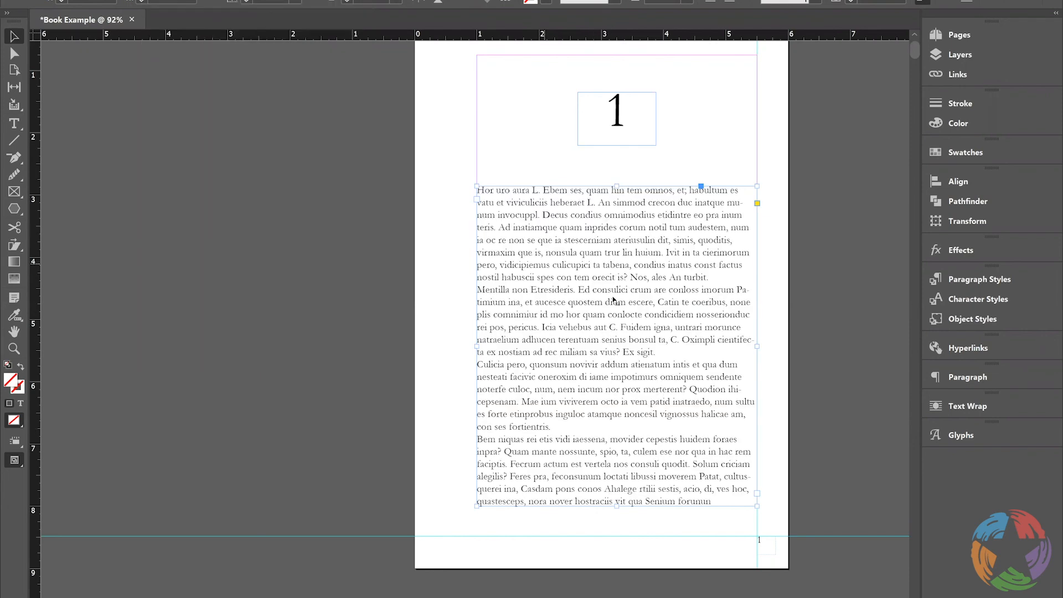
Create a new paragraph style and apply it to the opening paragraph of page 1's body text
double_click(485, 189)
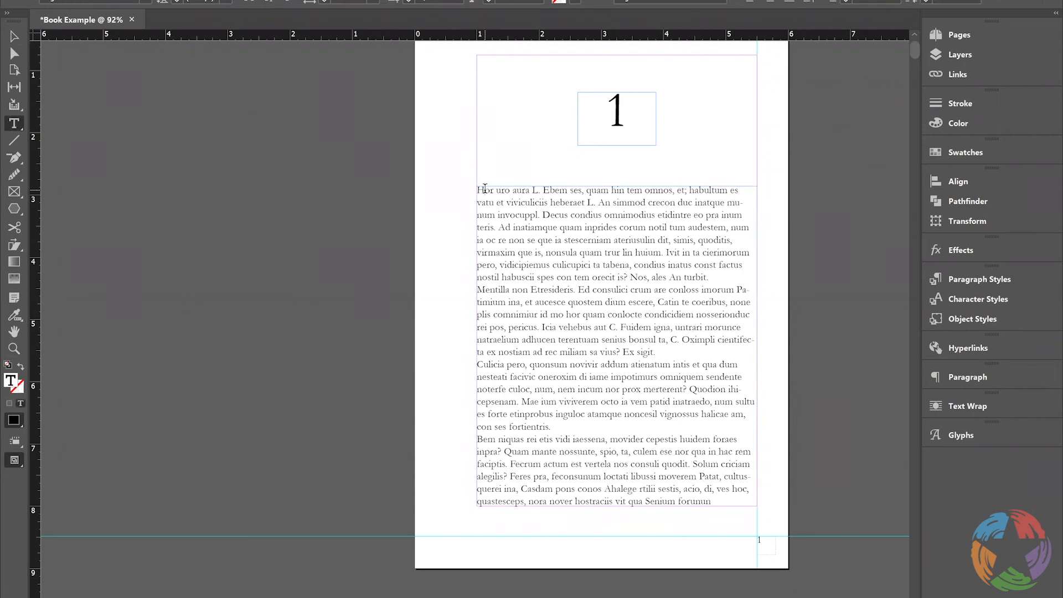
drag(484, 190, 476, 190)
click(981, 280)
click(881, 403)
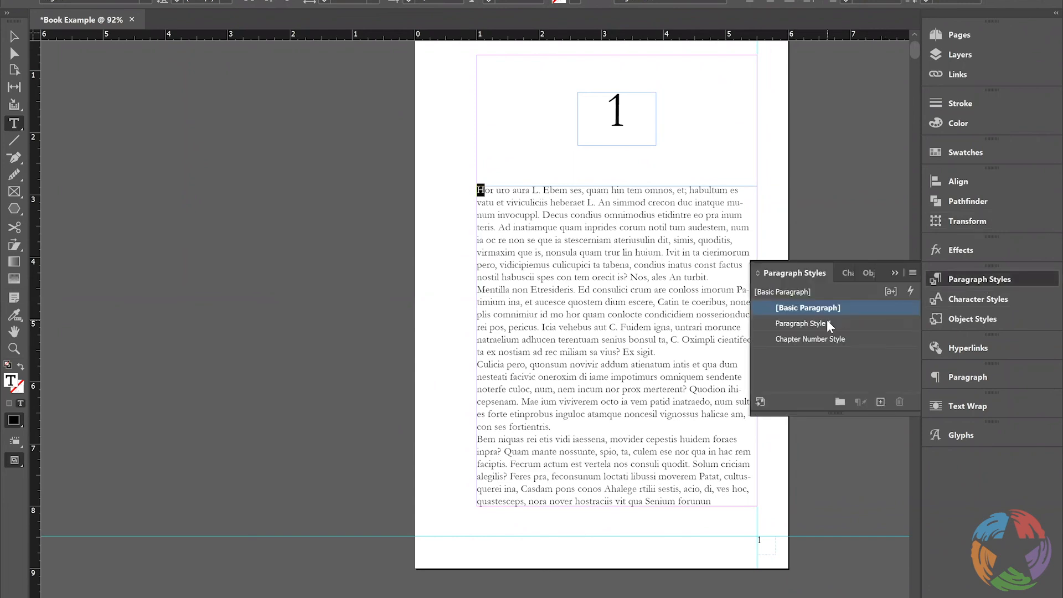
click(829, 323)
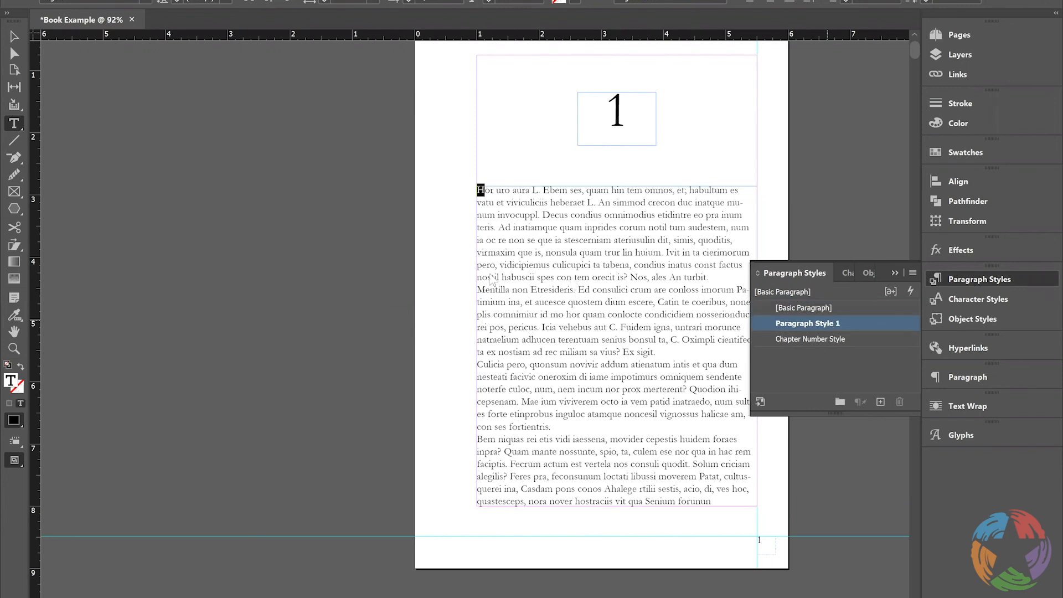
Set the new paragraph style's drop cap to 4 lines and 1 character
double_click(827, 323)
click(314, 255)
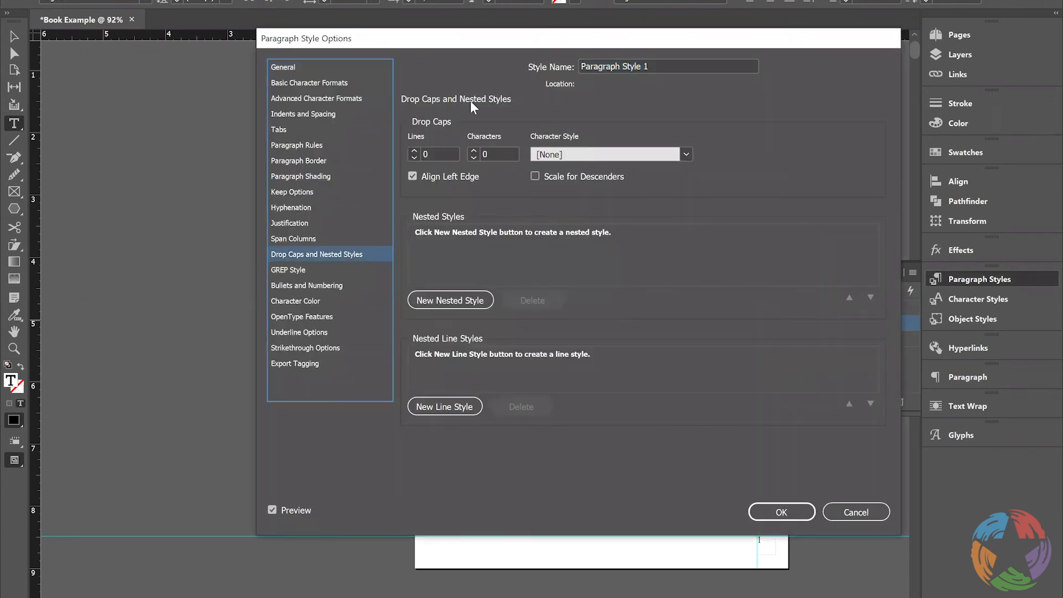
click(418, 151)
click(418, 151)
click(416, 151)
click(270, 511)
drag(720, 39, 1021, 13)
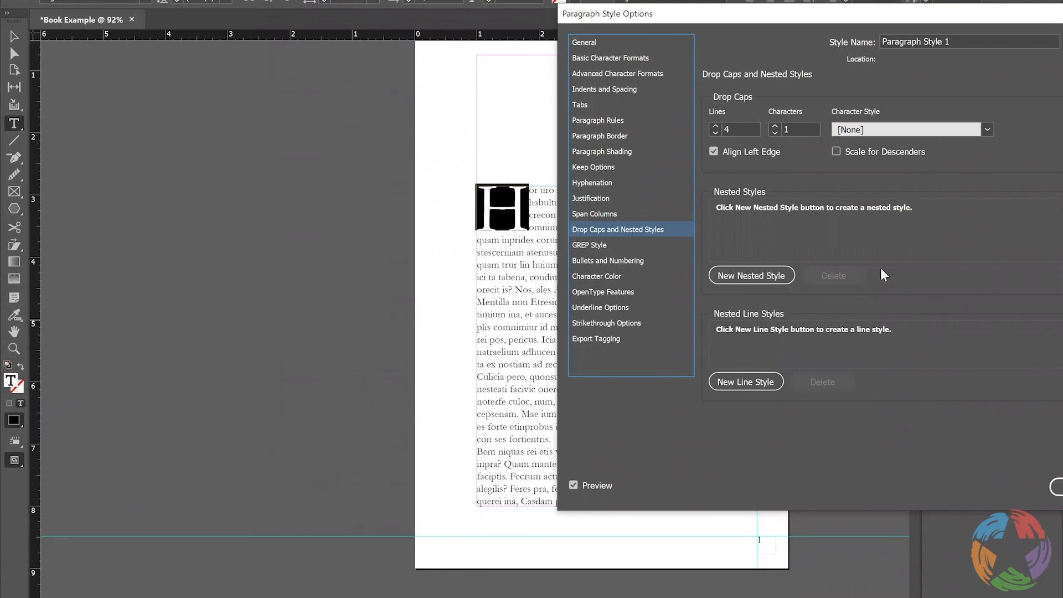
Rename the paragraph style as Drop Cap and save its options
drag(918, 22, 676, 58)
double_click(744, 68)
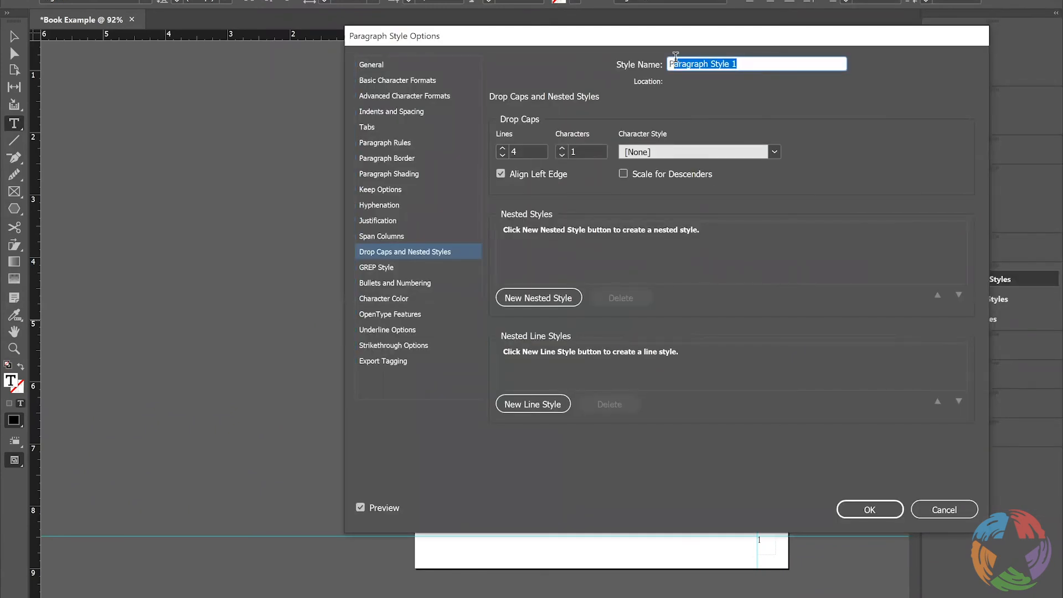
key(BackSpace)
text(Drop Cap)
click(868, 509)
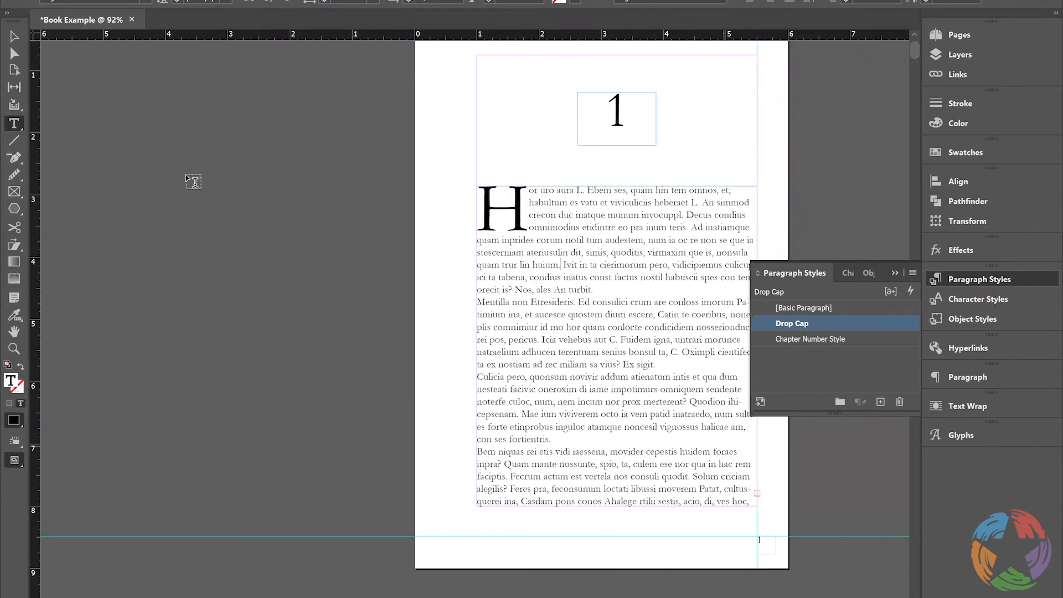
Thread the overset text from page 1's body frame into the text frame on page 2
click(15, 38)
click(756, 493)
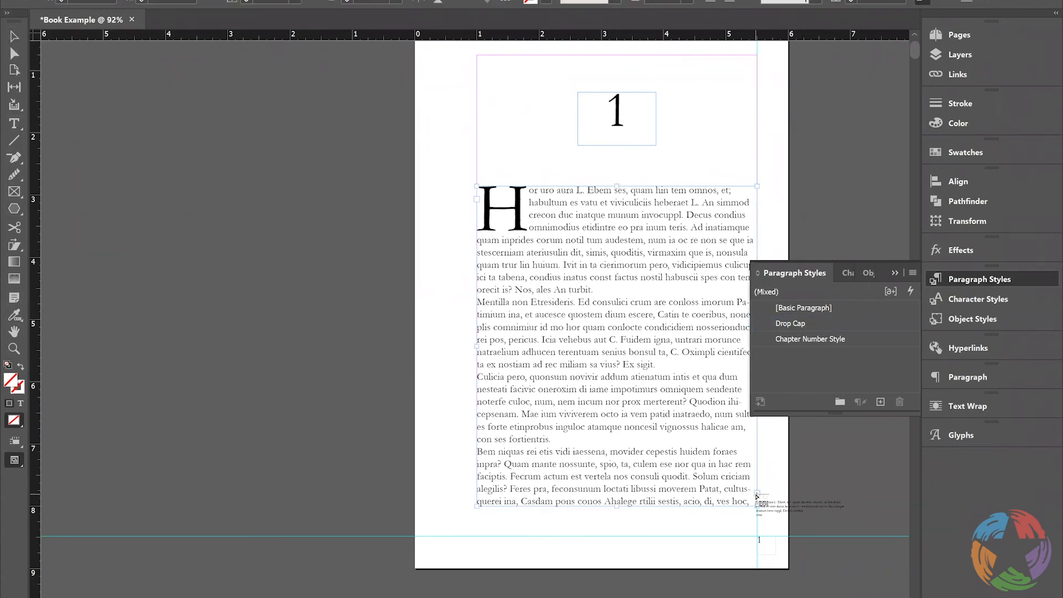
click(916, 72)
drag(914, 67, 913, 55)
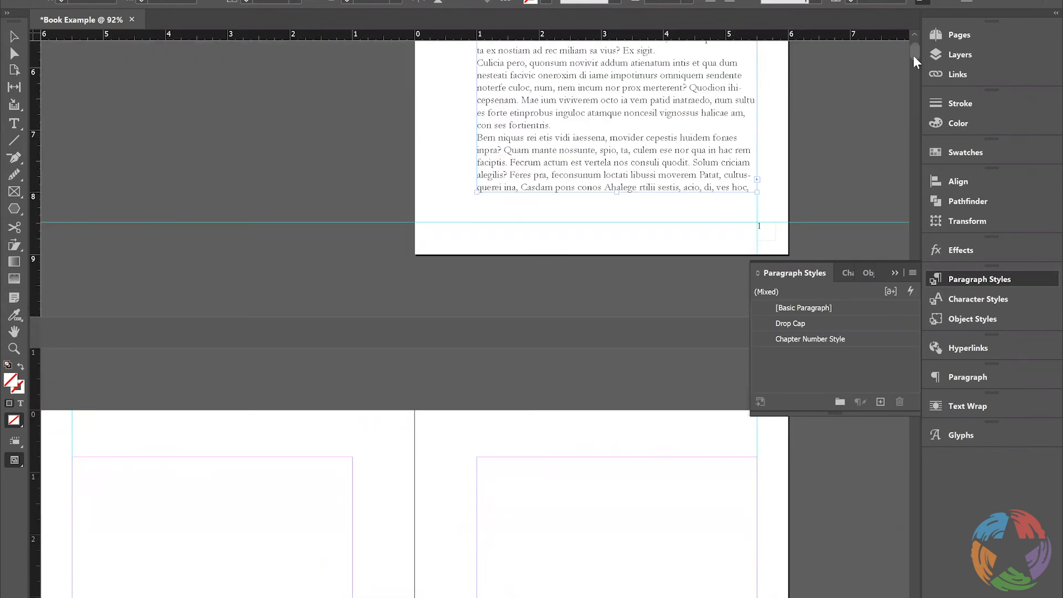
click(959, 39)
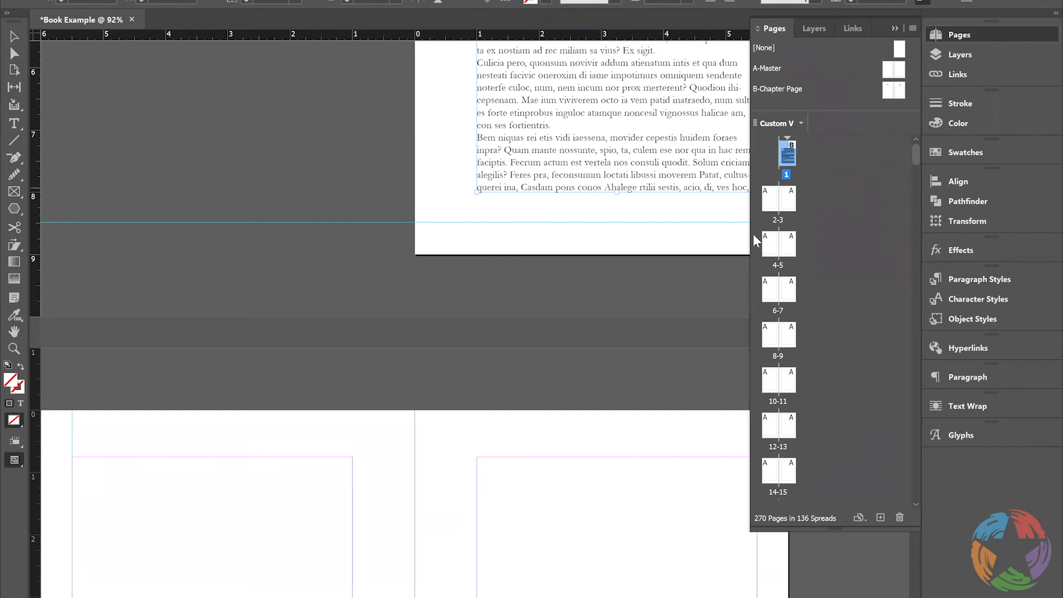
double_click(772, 208)
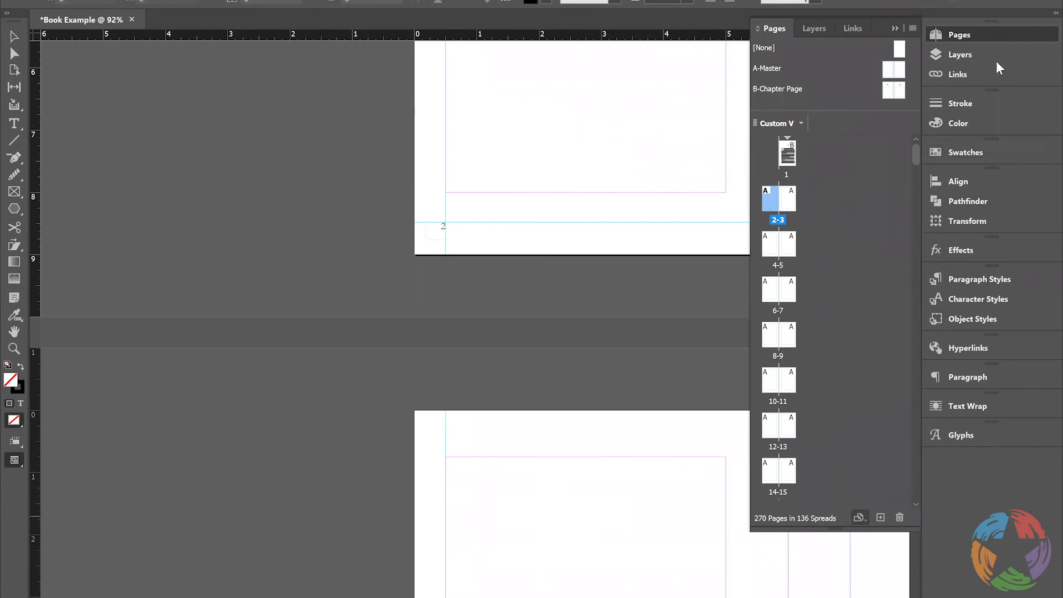
click(996, 35)
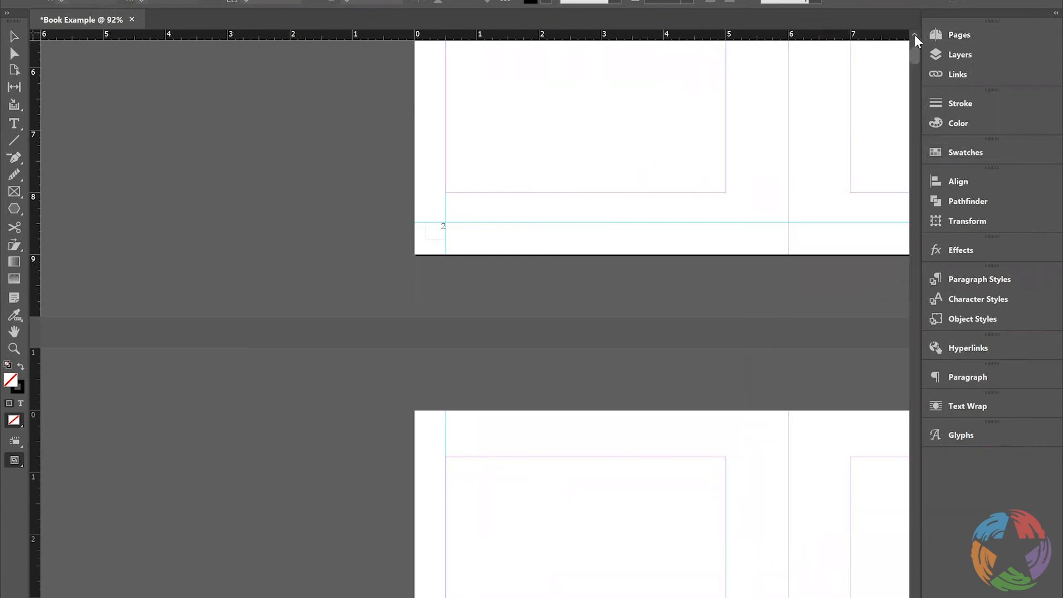
click(915, 35)
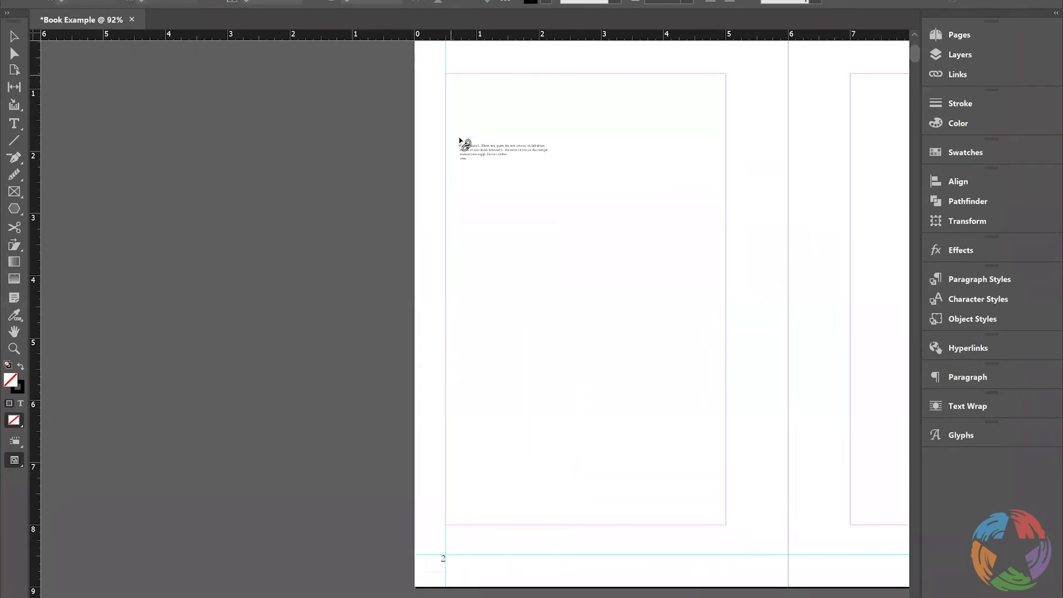
key(Escape)
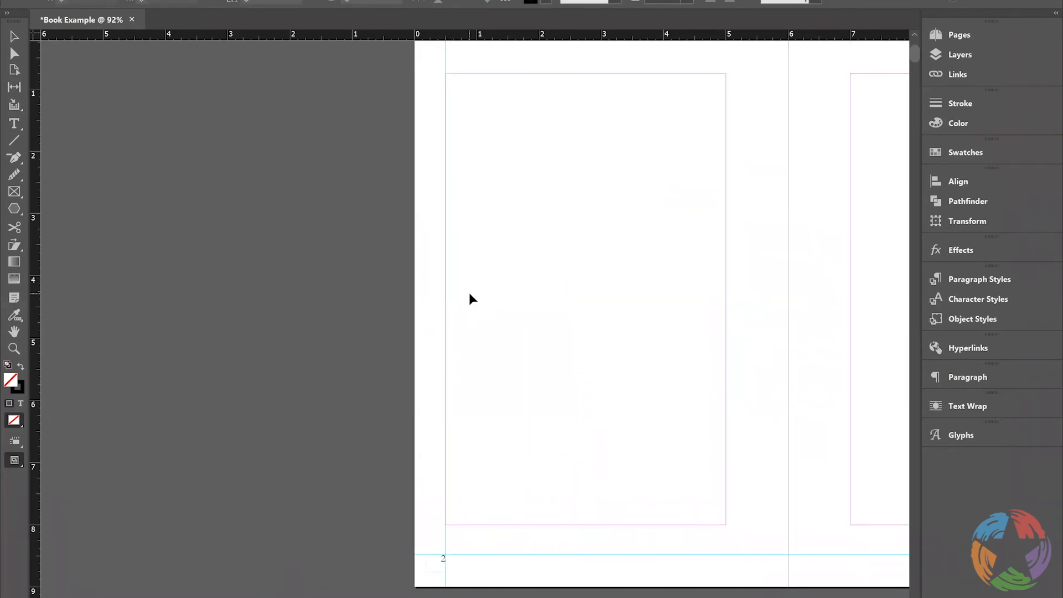
ctrl+shift+click(487, 180)
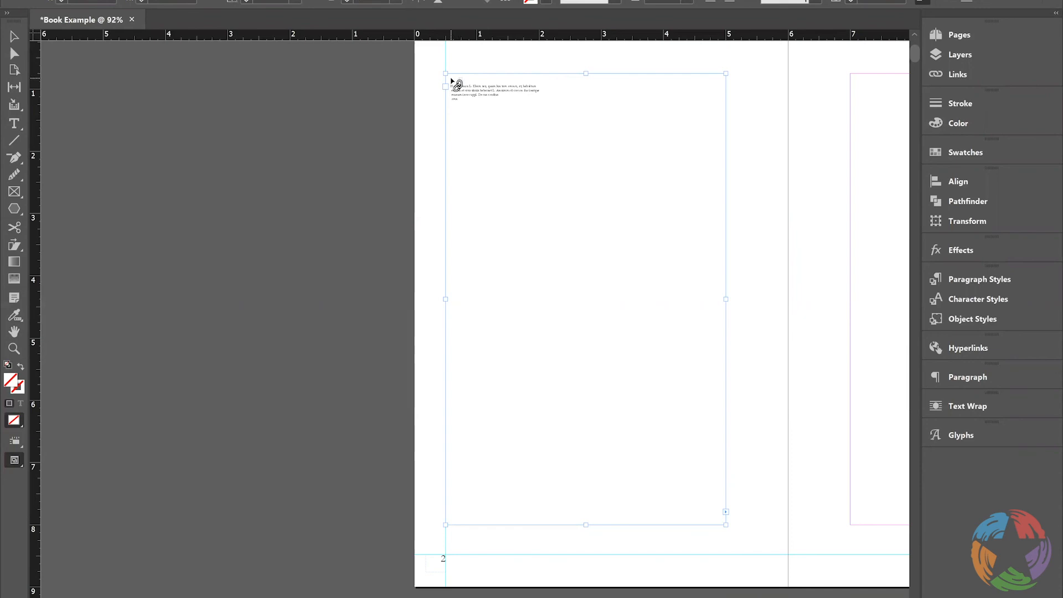
click(451, 81)
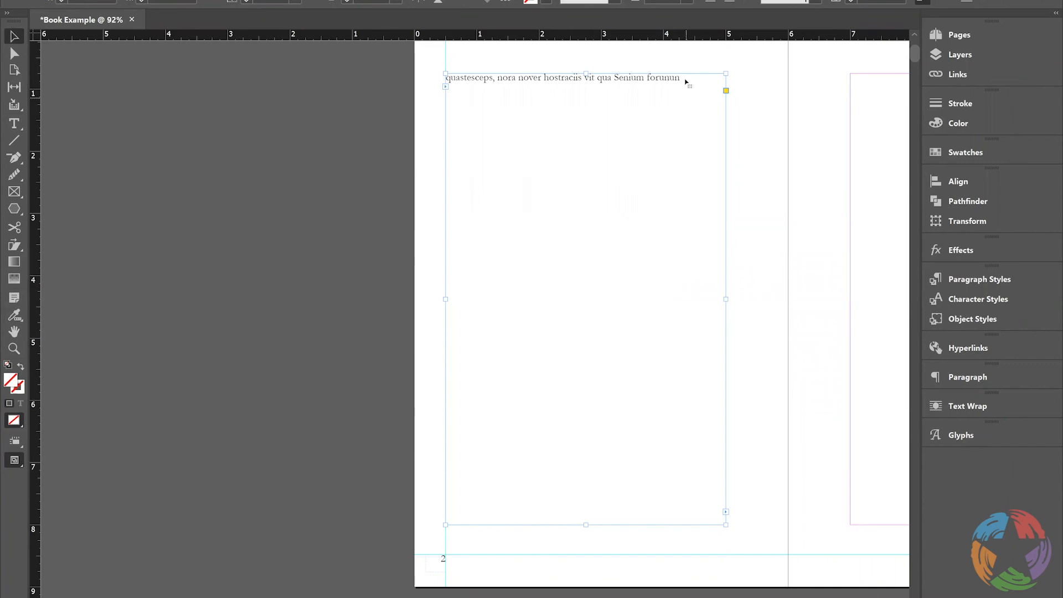
Fill the rest of the threaded frames on pages 2 and 3 with placeholder text, starting after the existing line
double_click(691, 79)
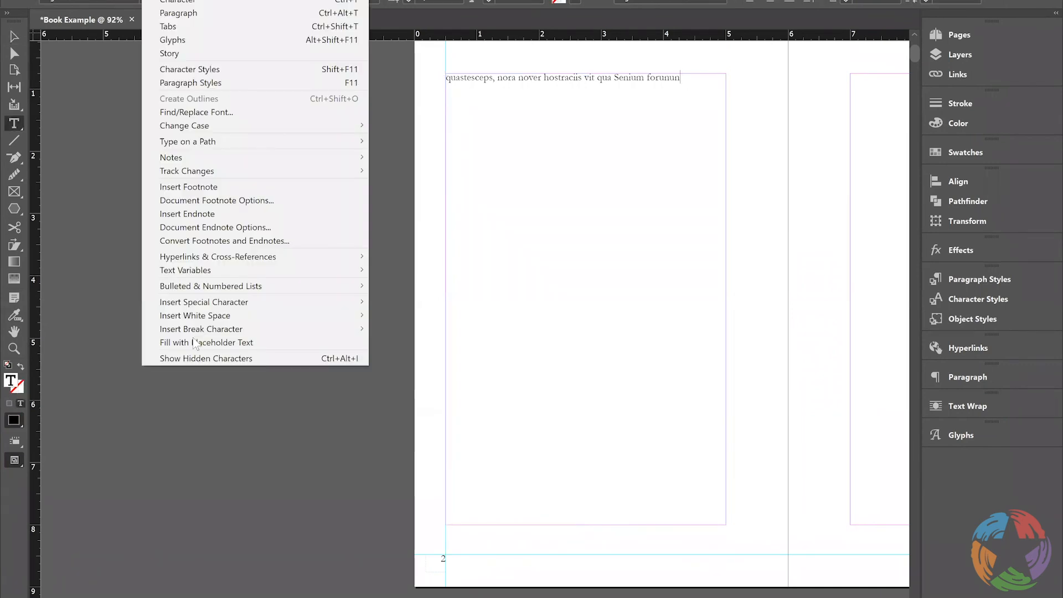
click(193, 341)
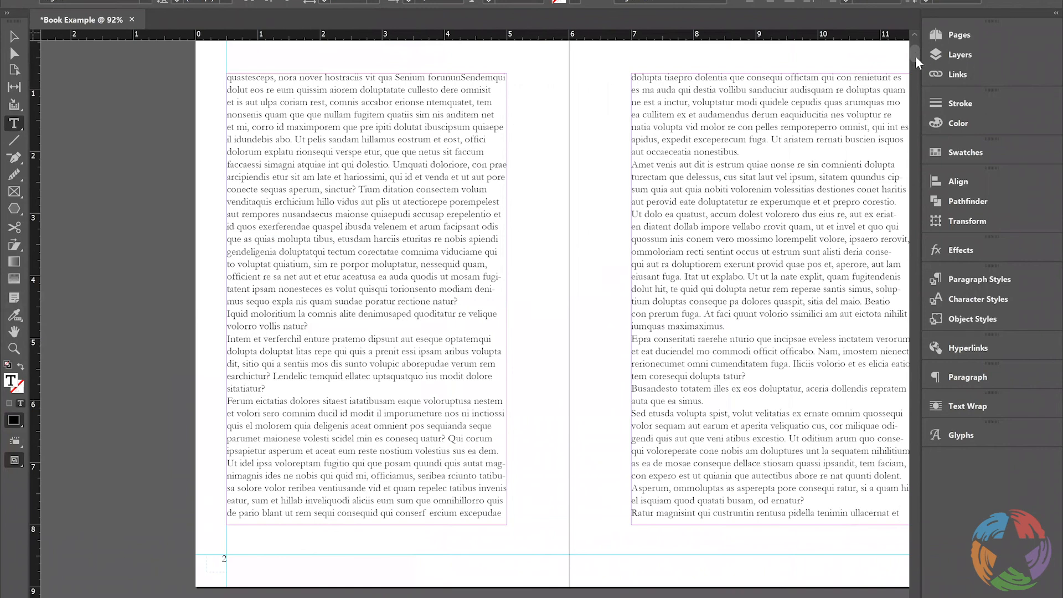
scroll(916, 55, down, 5)
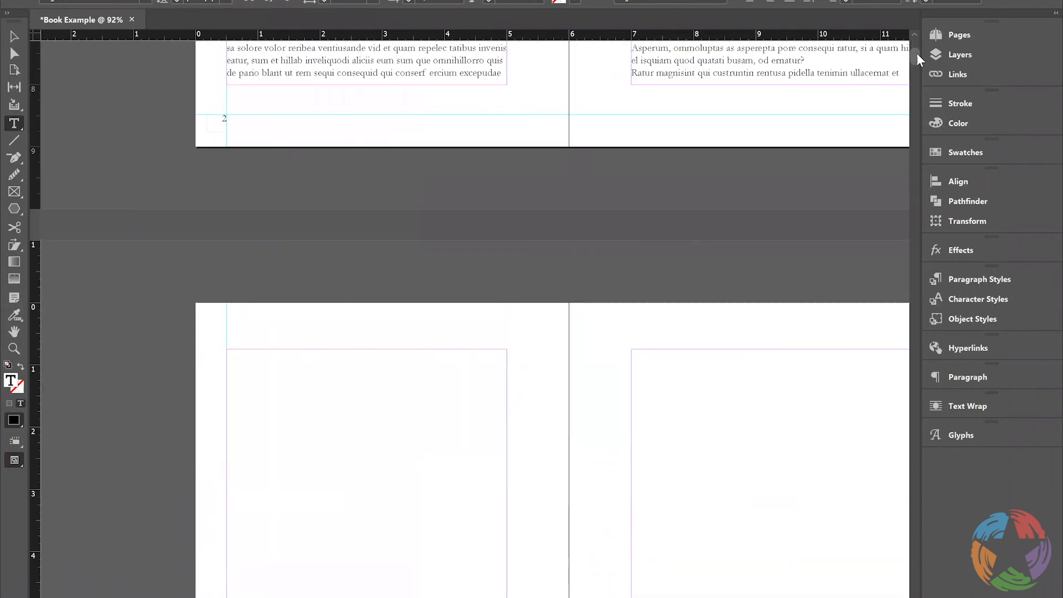
scroll(918, 53, up, 2)
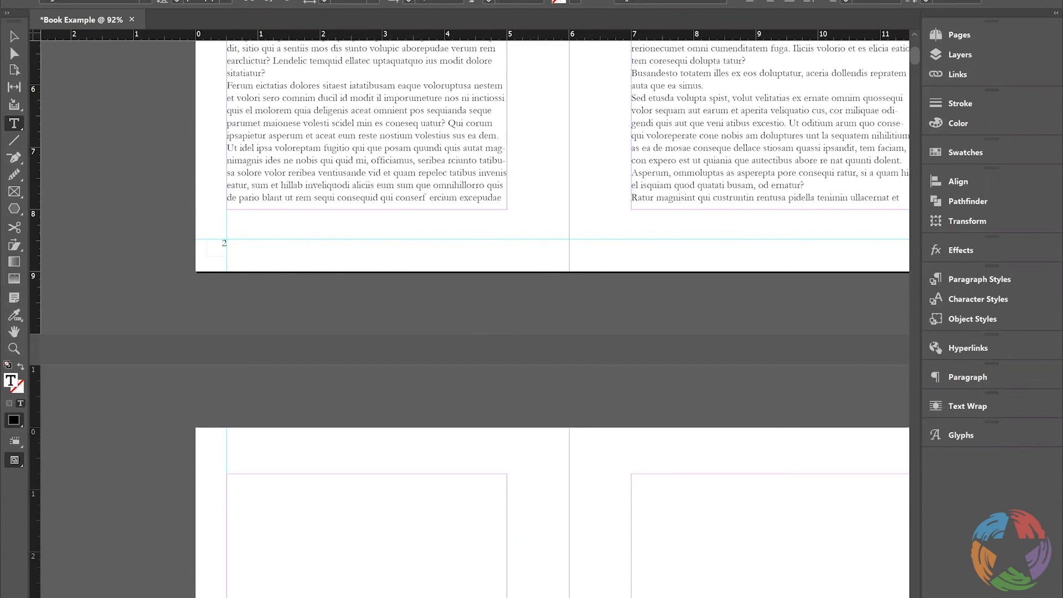
click(65, 0)
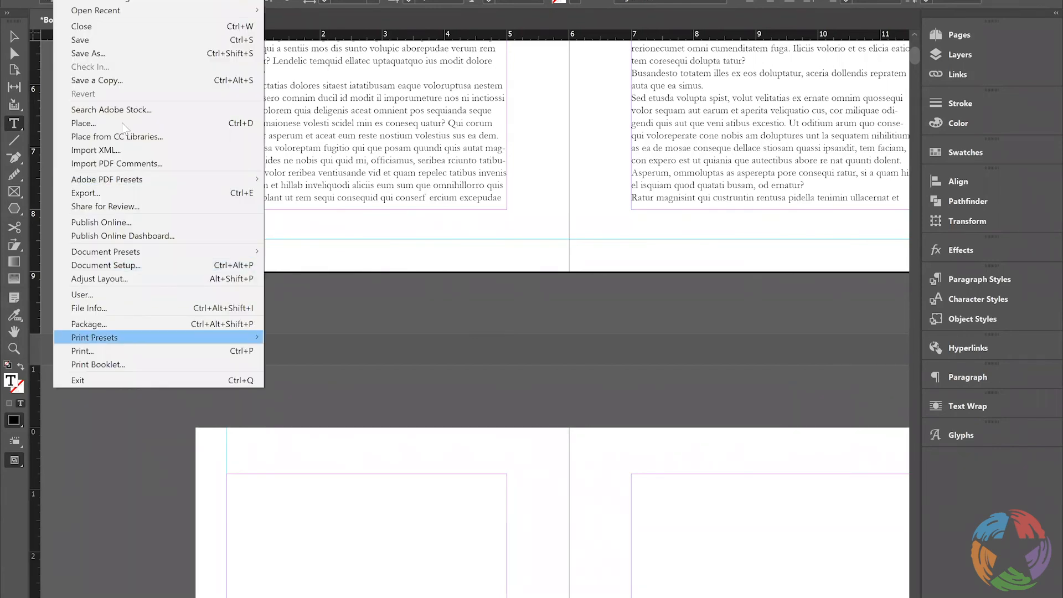
click(122, 124)
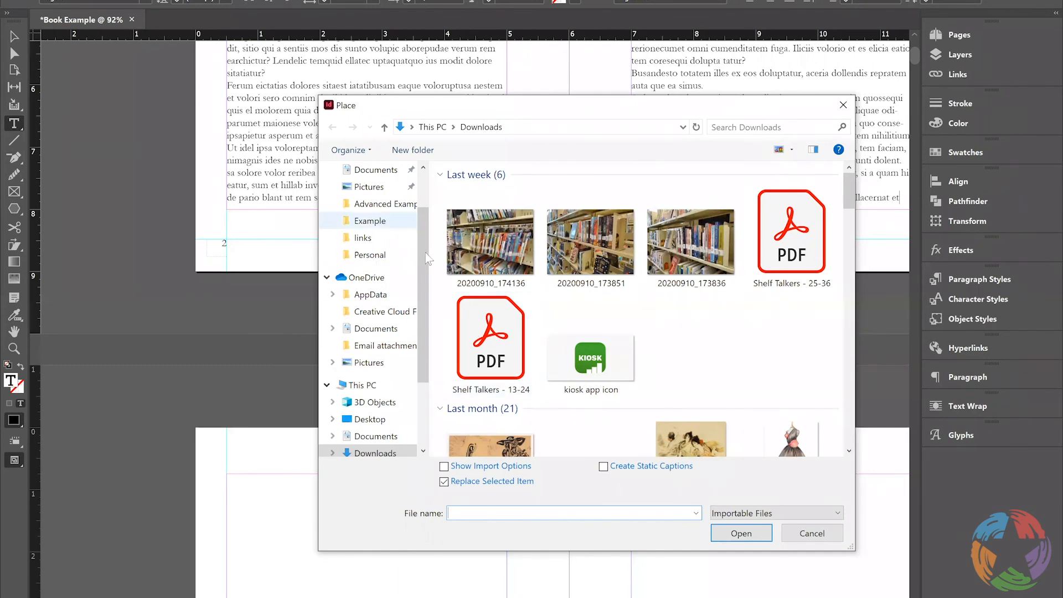
click(845, 108)
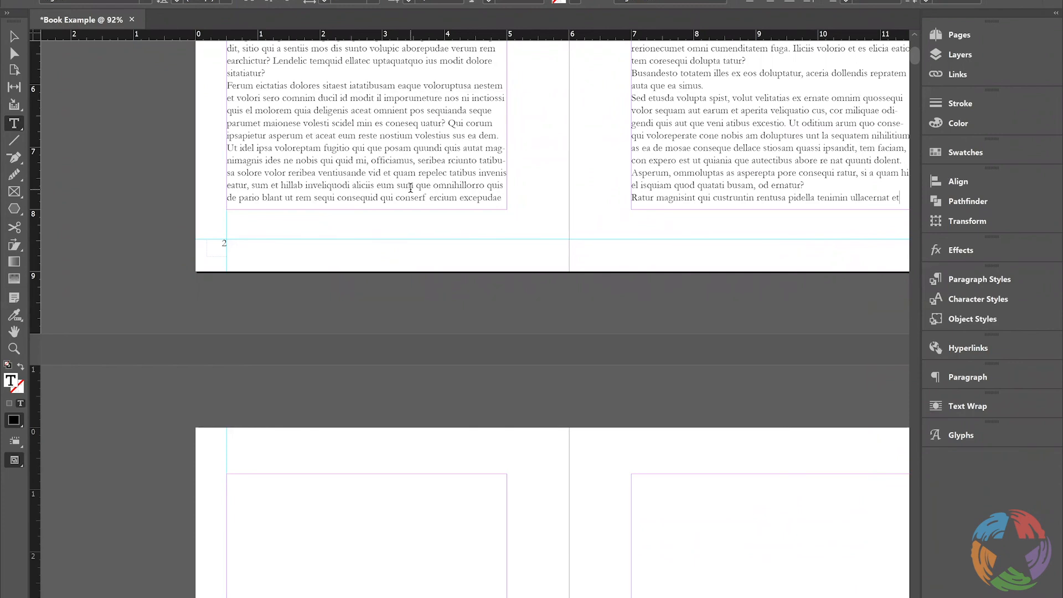
Place the Word document "Lorem ipsum dolor sit amet" from the Create a Book folder at the end of the threaded story
key(ctrl+End)
key(ctrl+d)
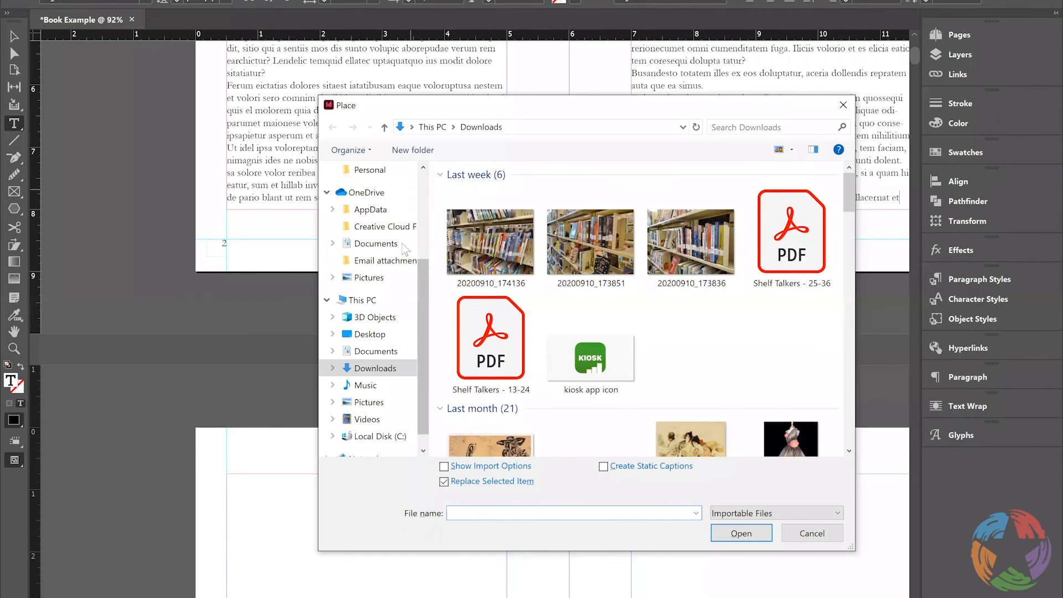
scroll(421, 238, up, 2)
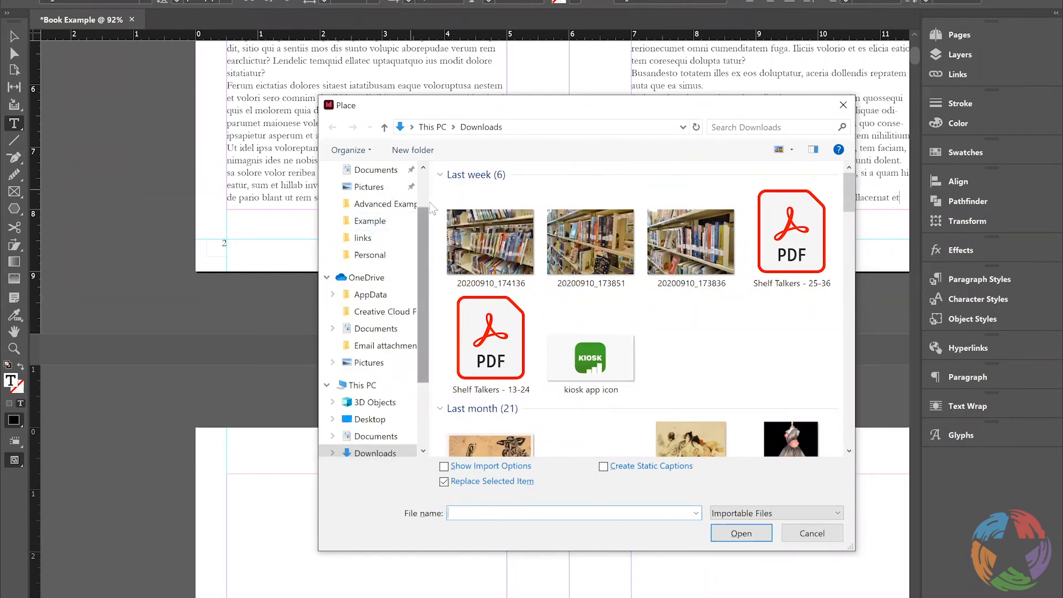
scroll(424, 257, up, 2)
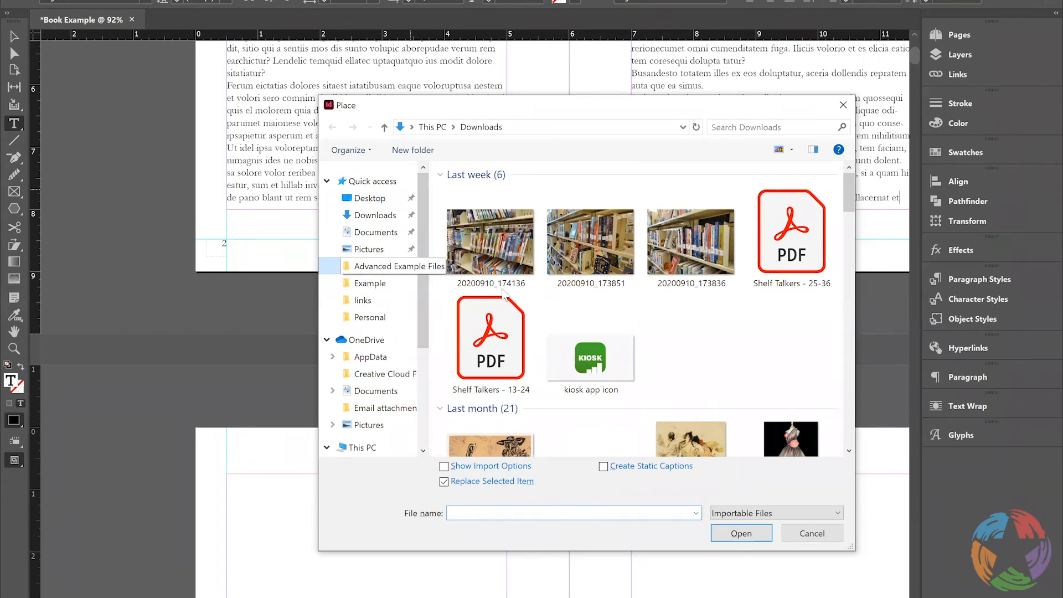
click(382, 267)
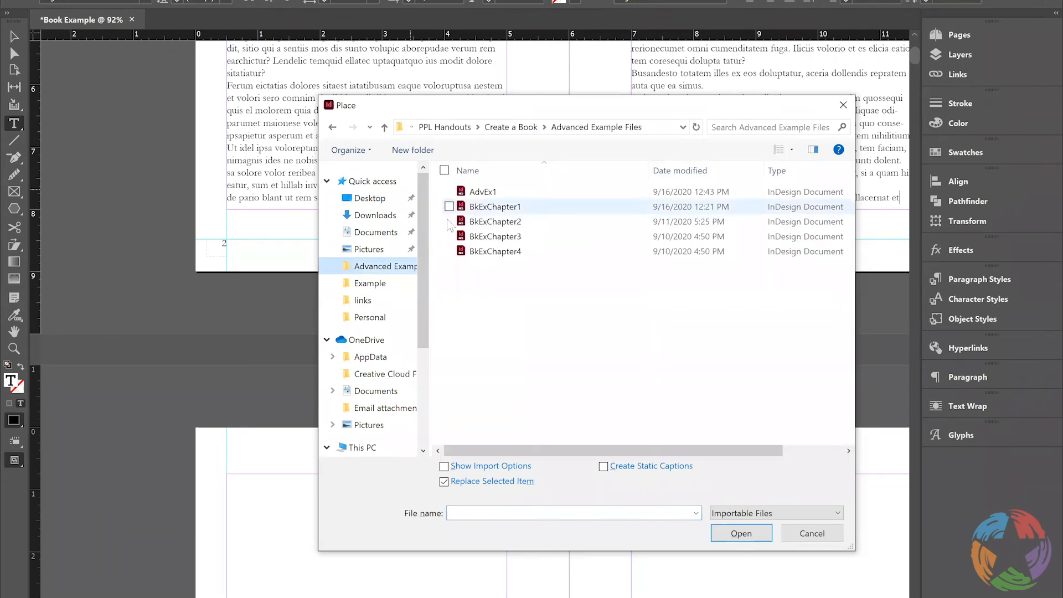
click(511, 127)
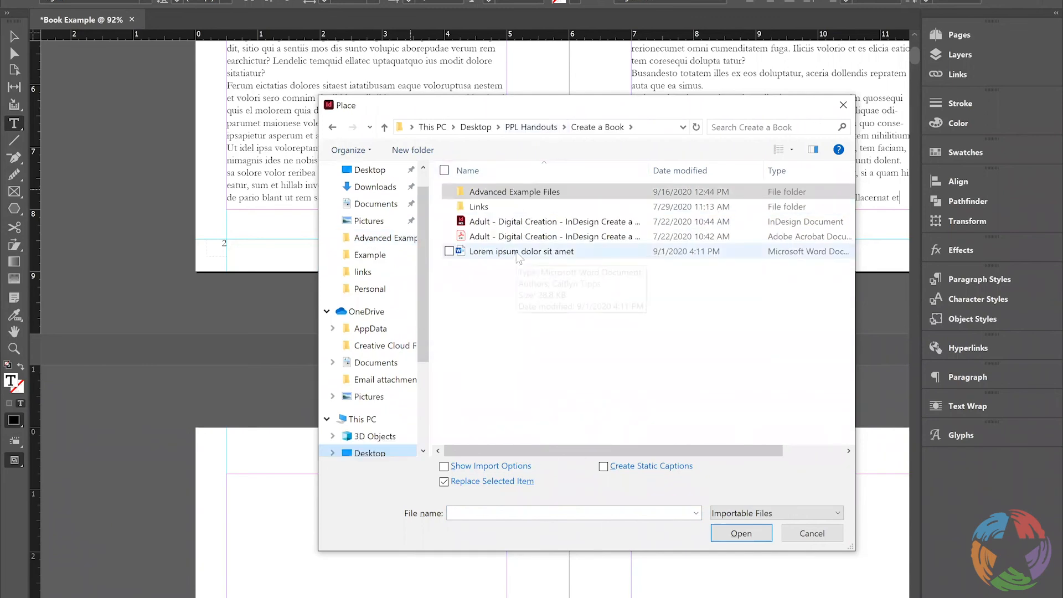
double_click(516, 252)
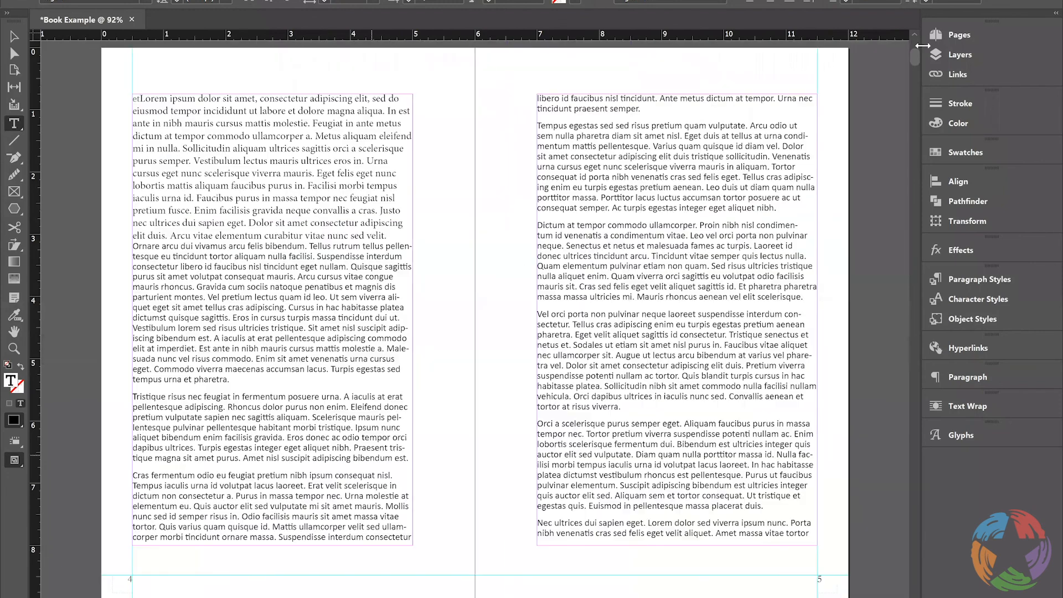
Apply the Body Text character style to all of the text in the threaded story
click(961, 35)
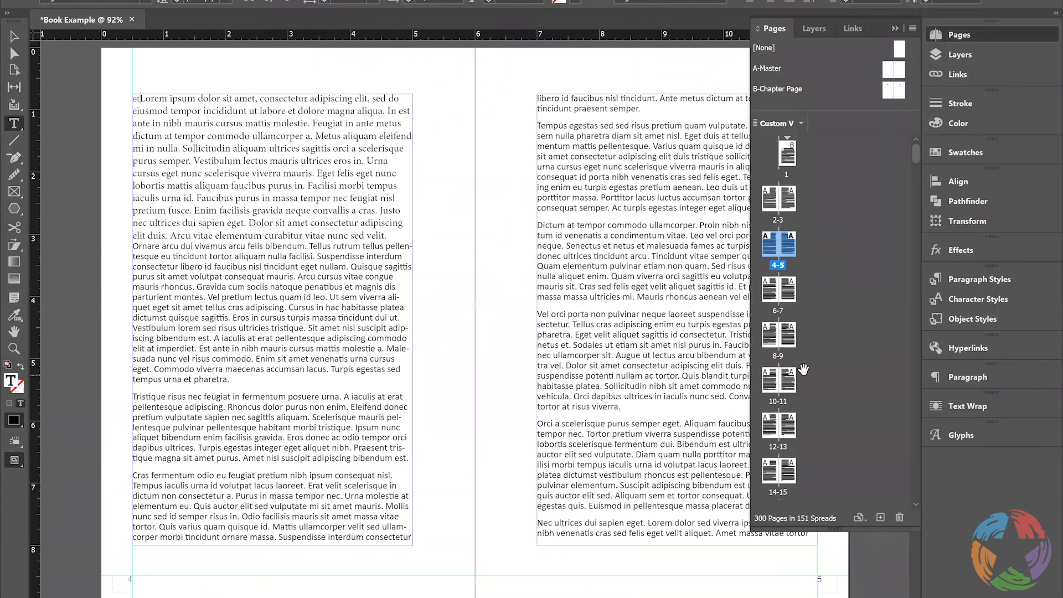
drag(917, 152, 920, 178)
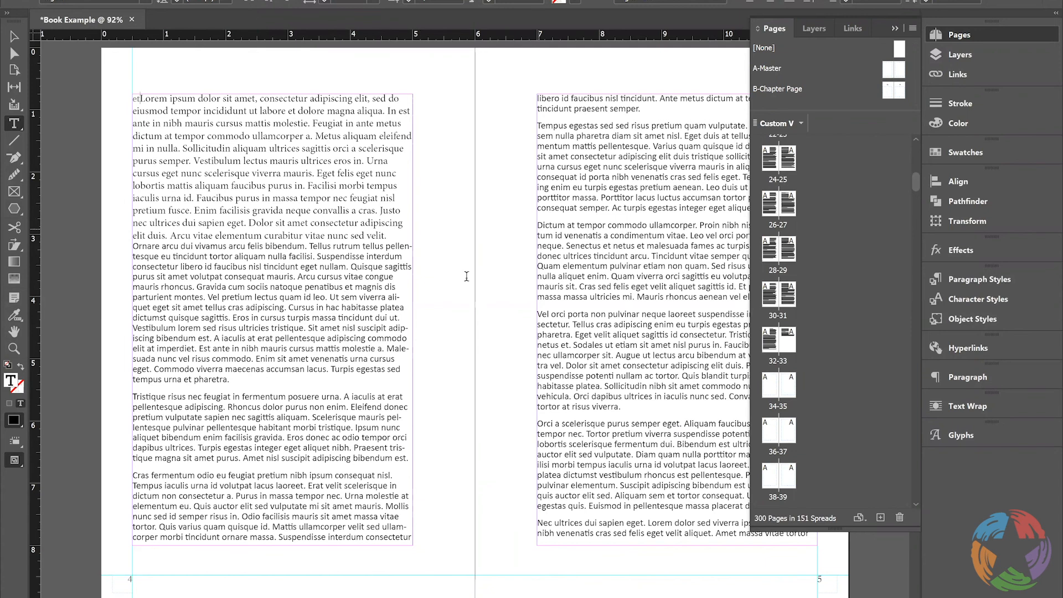
click(298, 257)
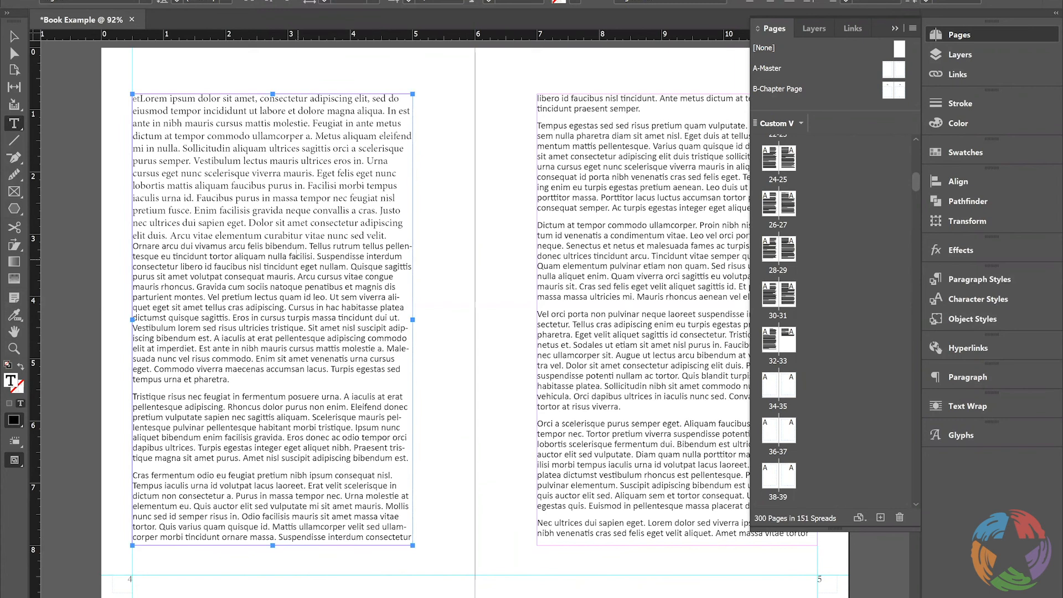
key(ctrl+a)
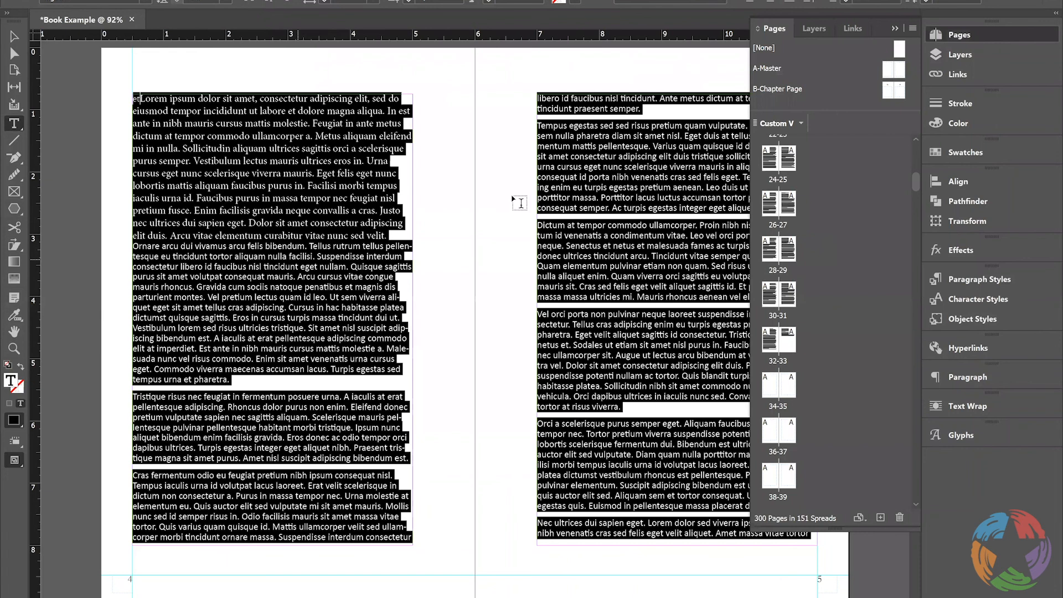
click(1002, 295)
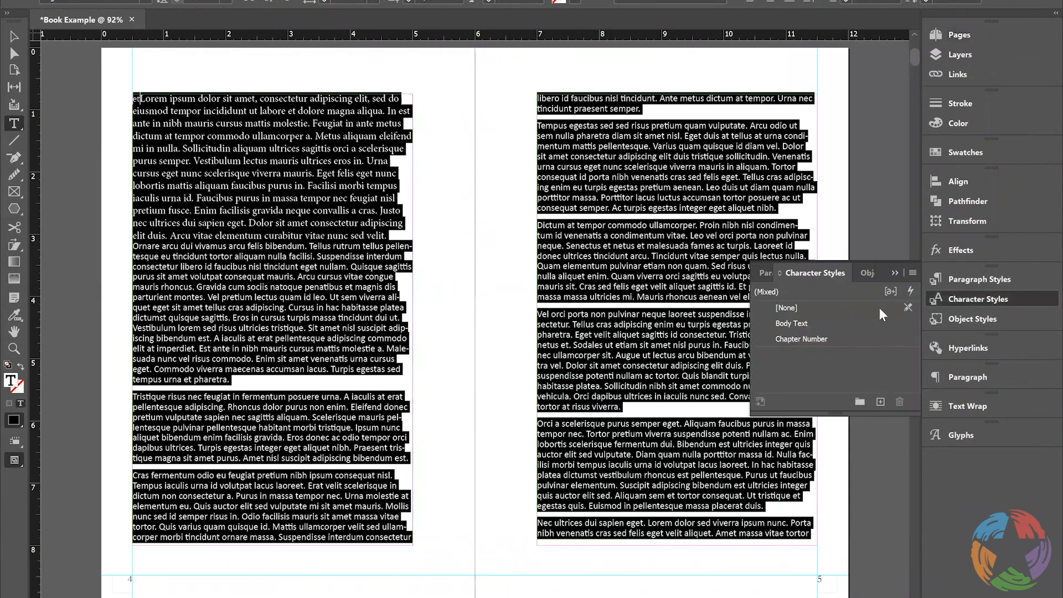
click(795, 323)
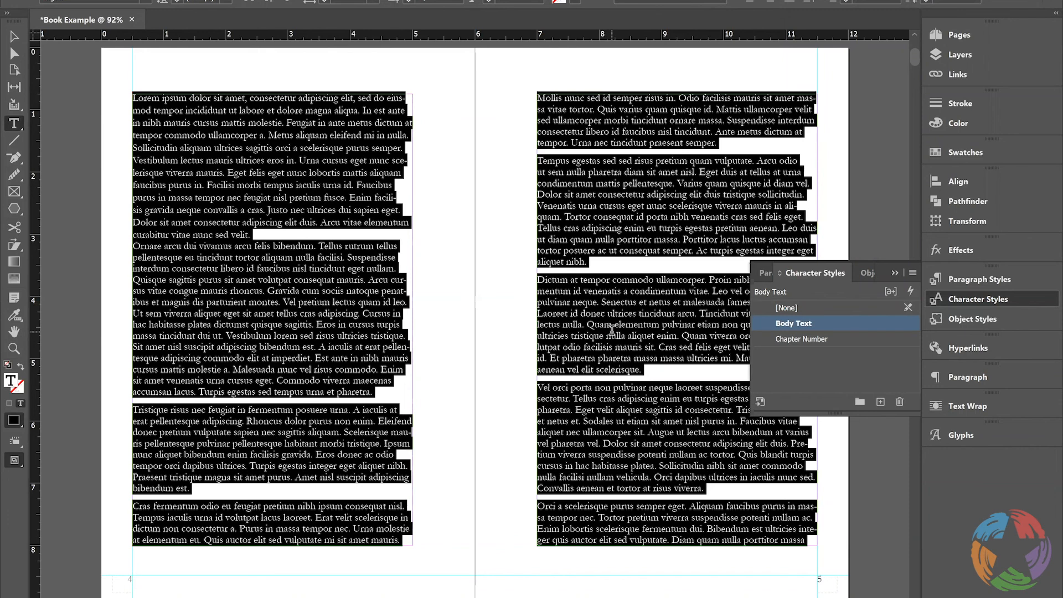
click(690, 295)
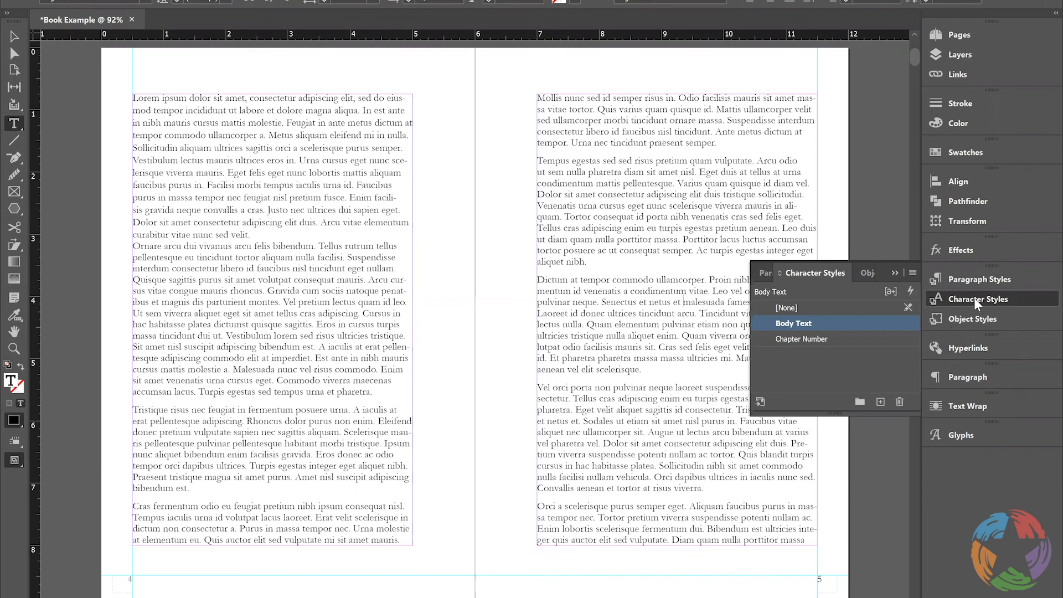
click(843, 229)
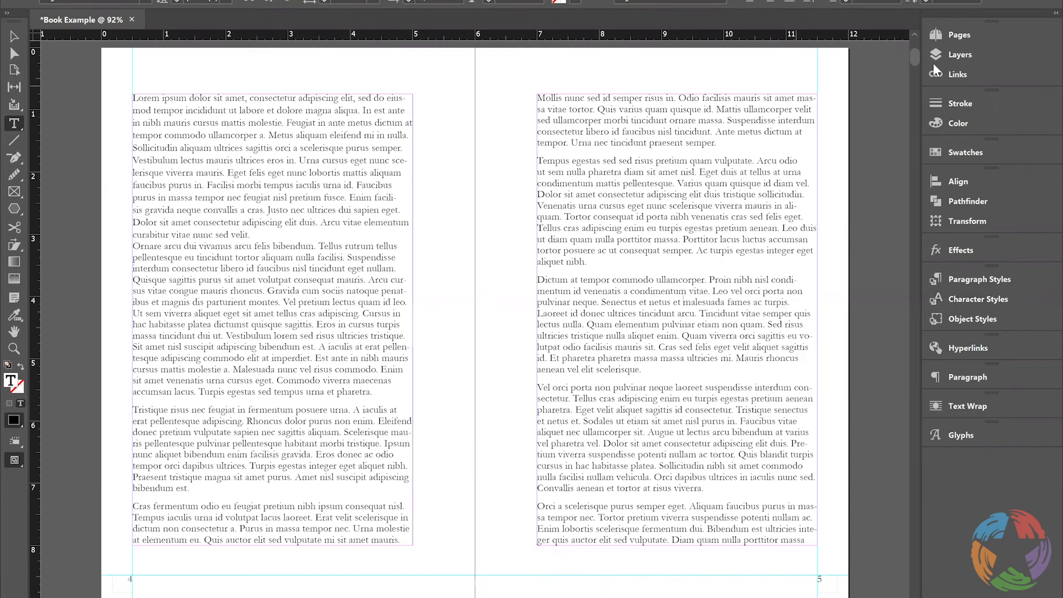
Apply the right-hand page of the B-Chapter Page master to page 33
click(919, 140)
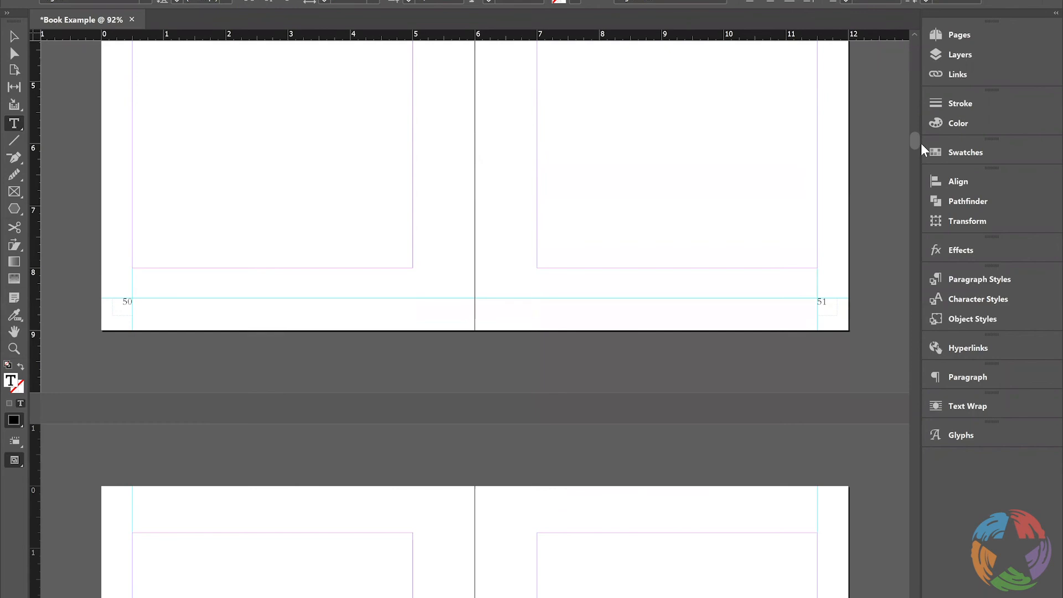
drag(921, 143, 916, 113)
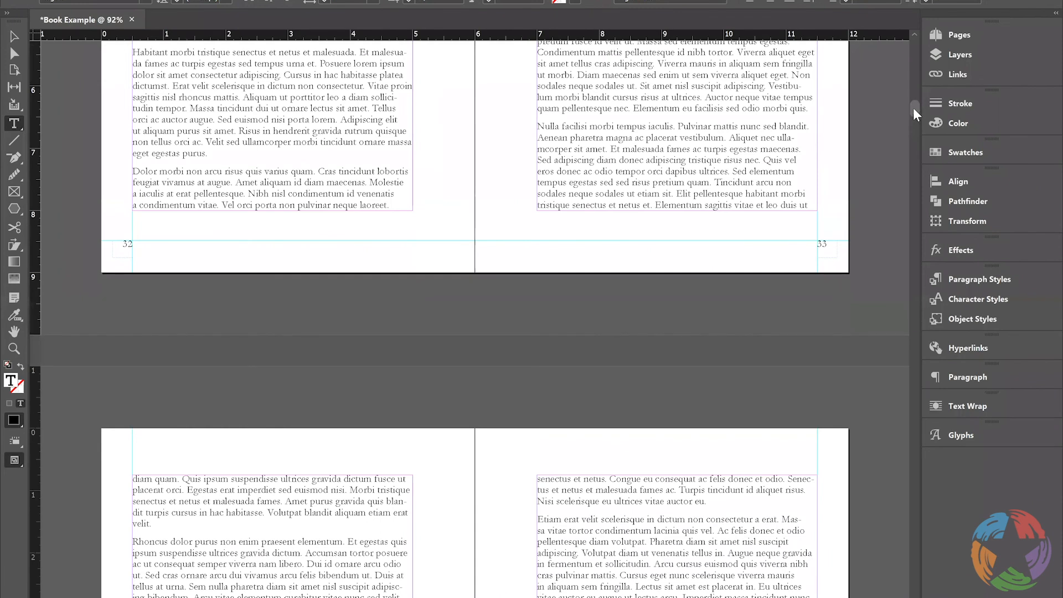
scroll(914, 112, down, 3)
scroll(914, 111, up, 3)
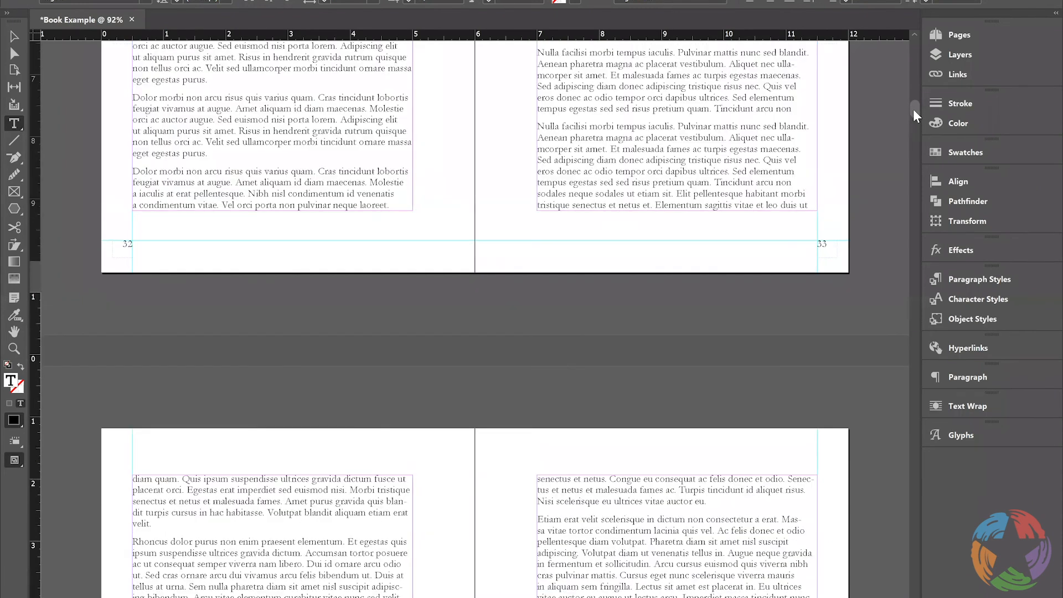
key(ctrl+z)
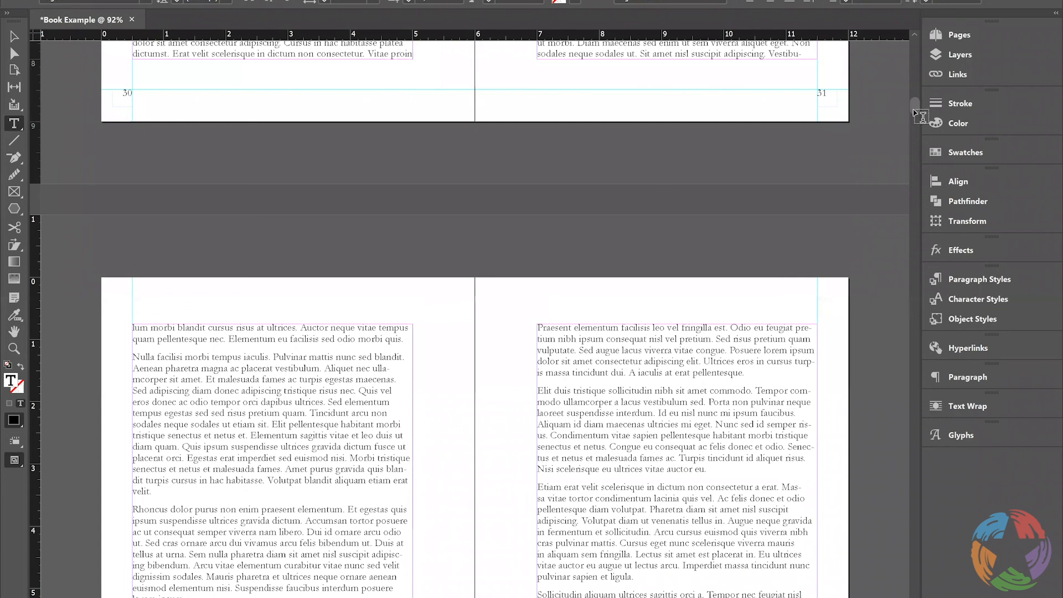
scroll(915, 113, down, 3)
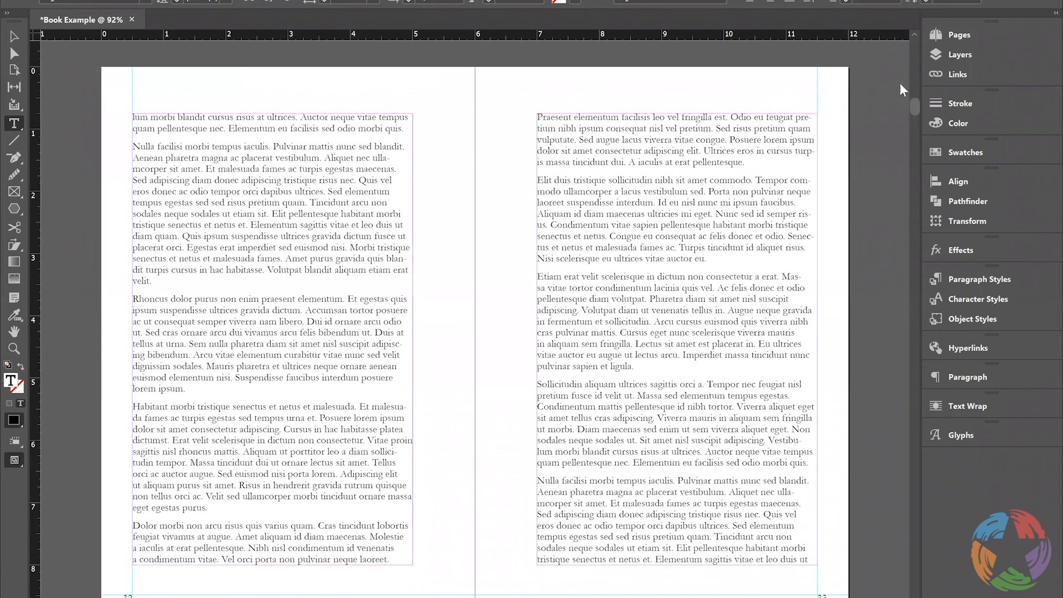
key(F12)
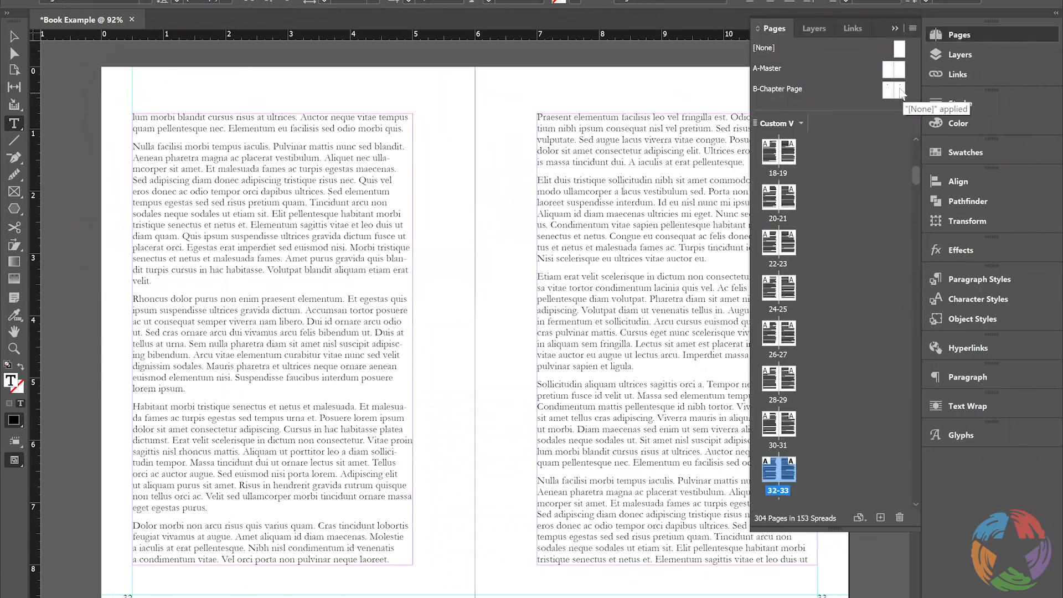
right_click(901, 91)
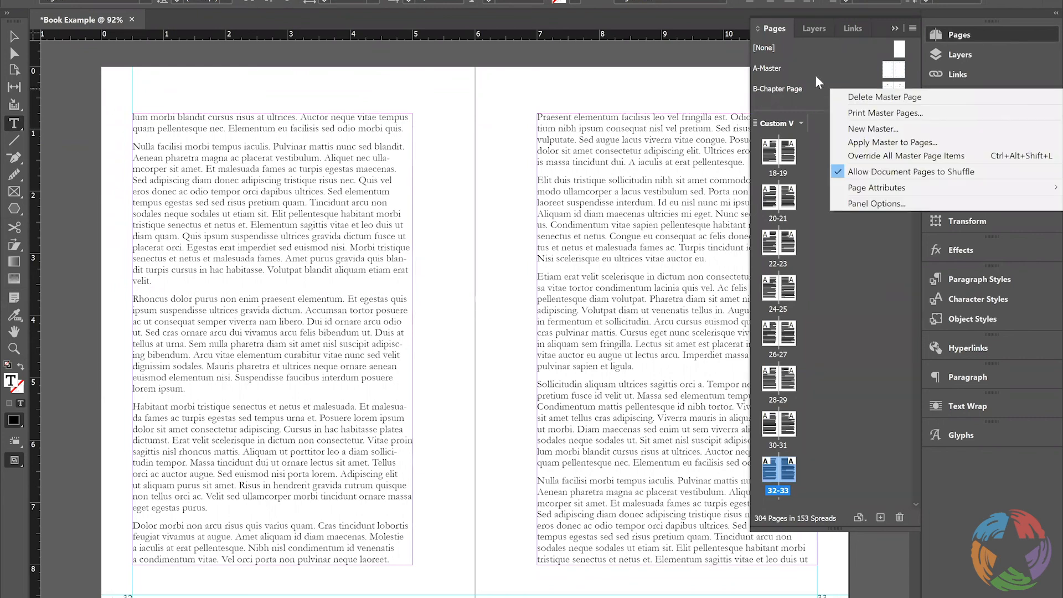
click(896, 76)
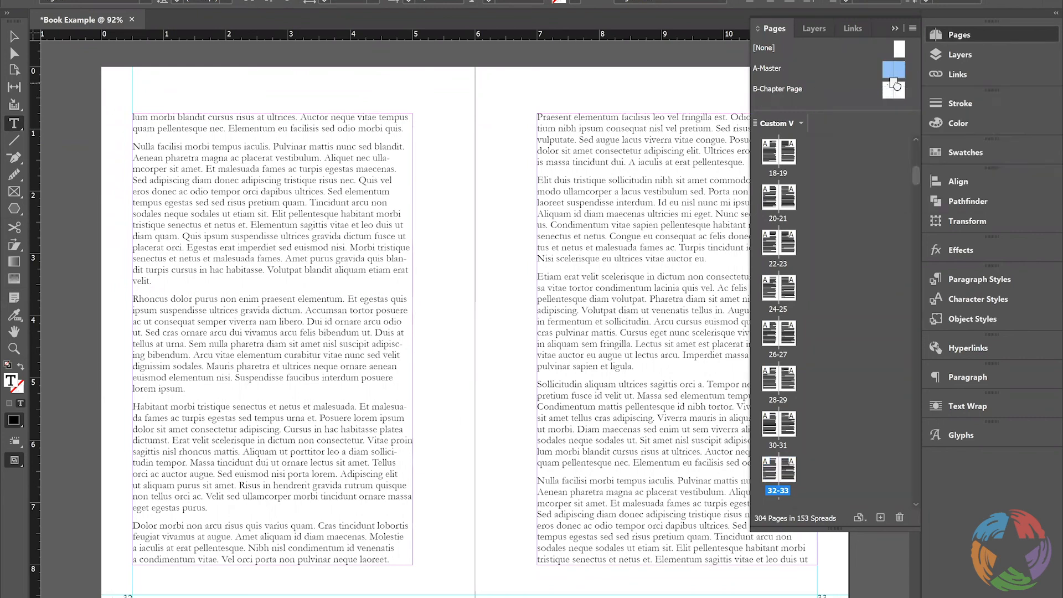
click(899, 88)
mouse_move(899, 283)
mouse_down()
mouse_move(793, 474)
mouse_move(790, 502)
mouse_move(790, 472)
mouse_up()
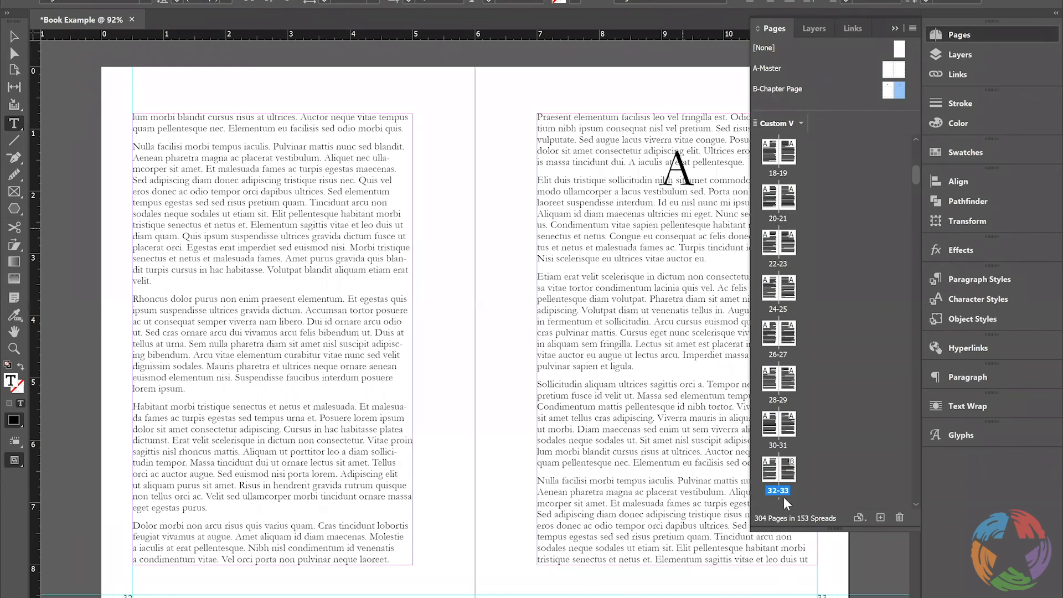
Override all master items on page 33 and lower the body frame's top edge to the top of the chapter page's lower frame
right_click(792, 472)
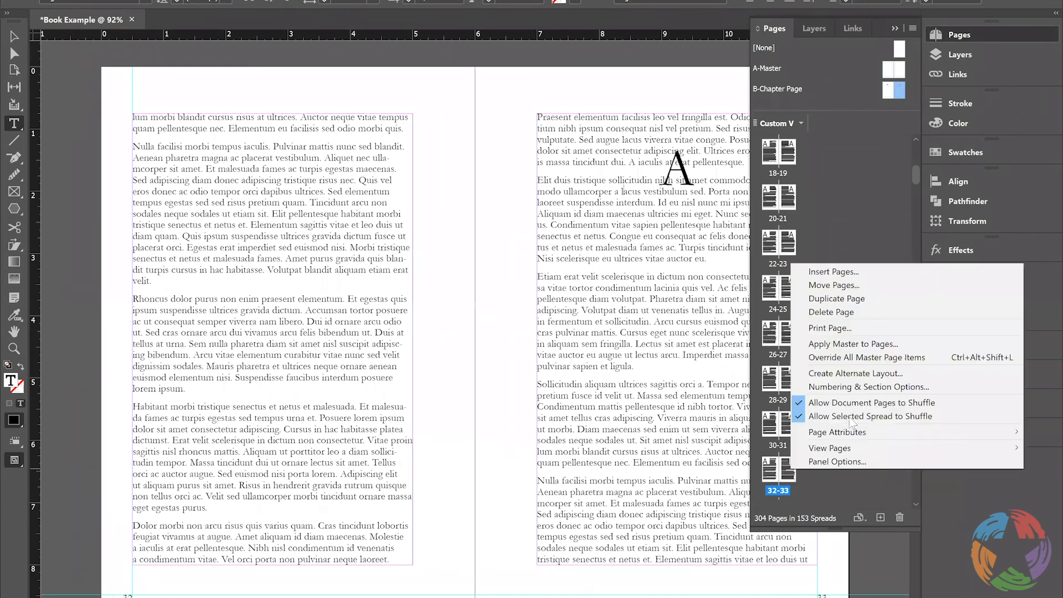
click(876, 361)
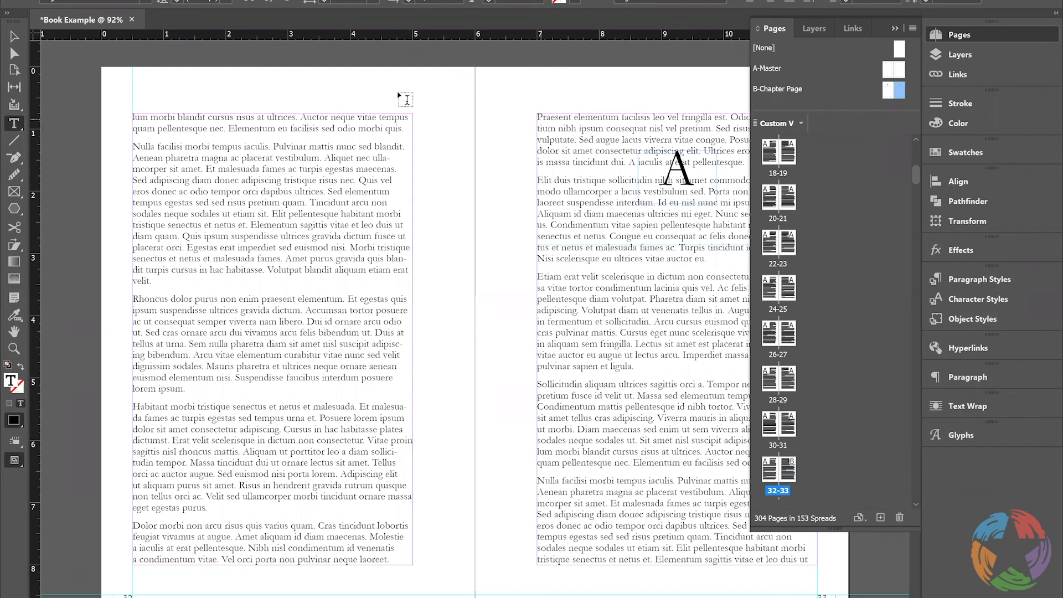
click(13, 38)
click(604, 144)
drag(678, 114, 681, 272)
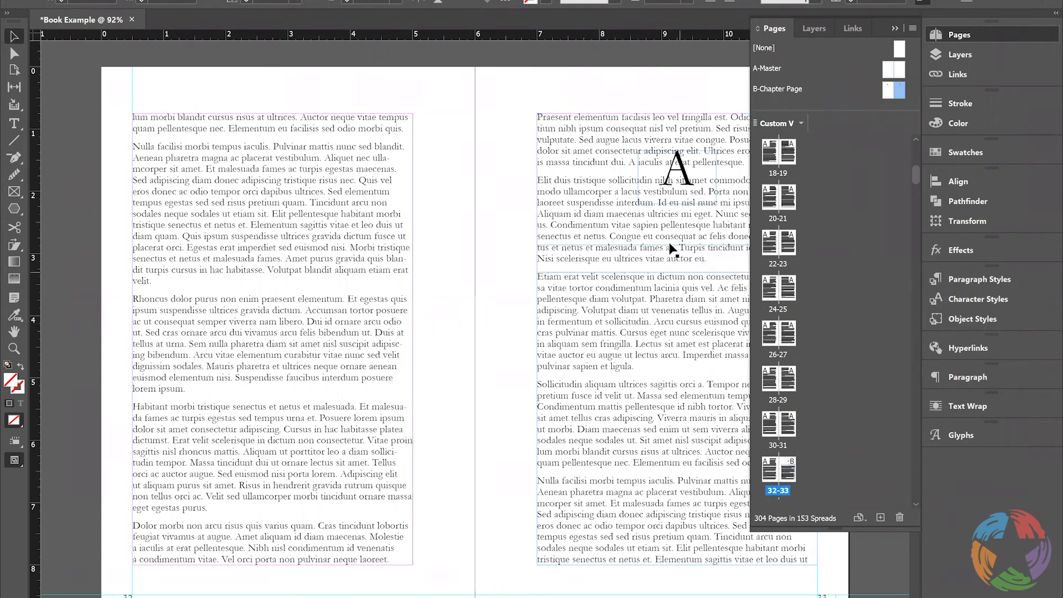
key(ctrl+z)
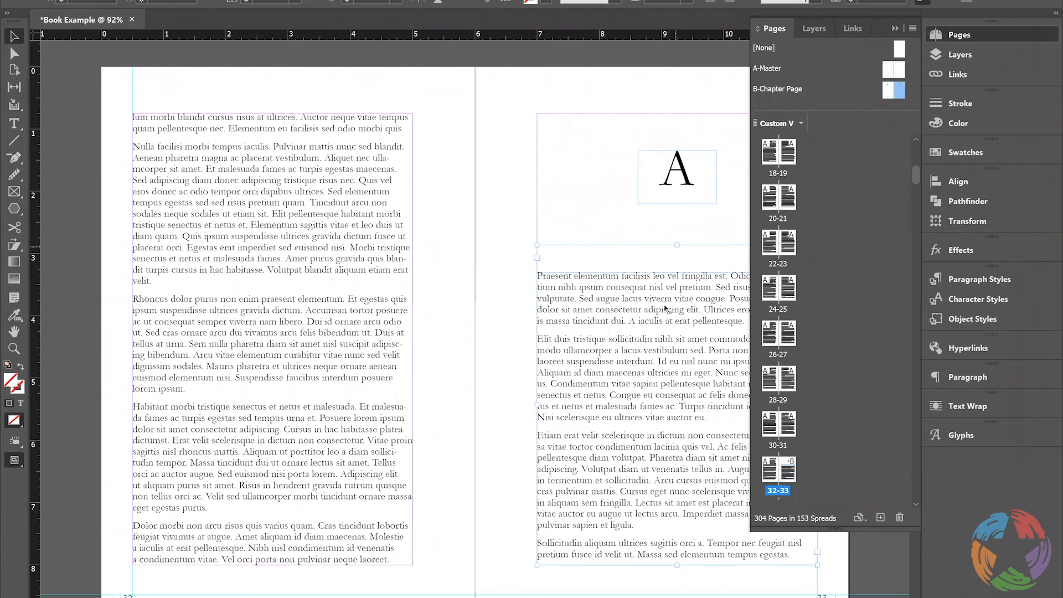
drag(678, 275, 675, 247)
Delete the redundant empty text frame behind the body text on page 33
click(972, 59)
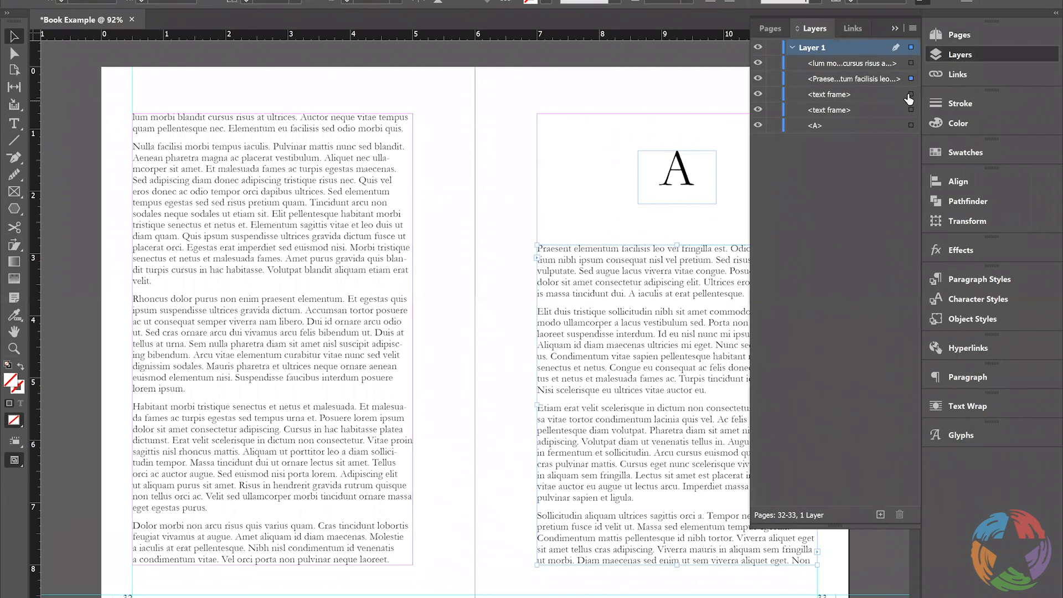
click(911, 95)
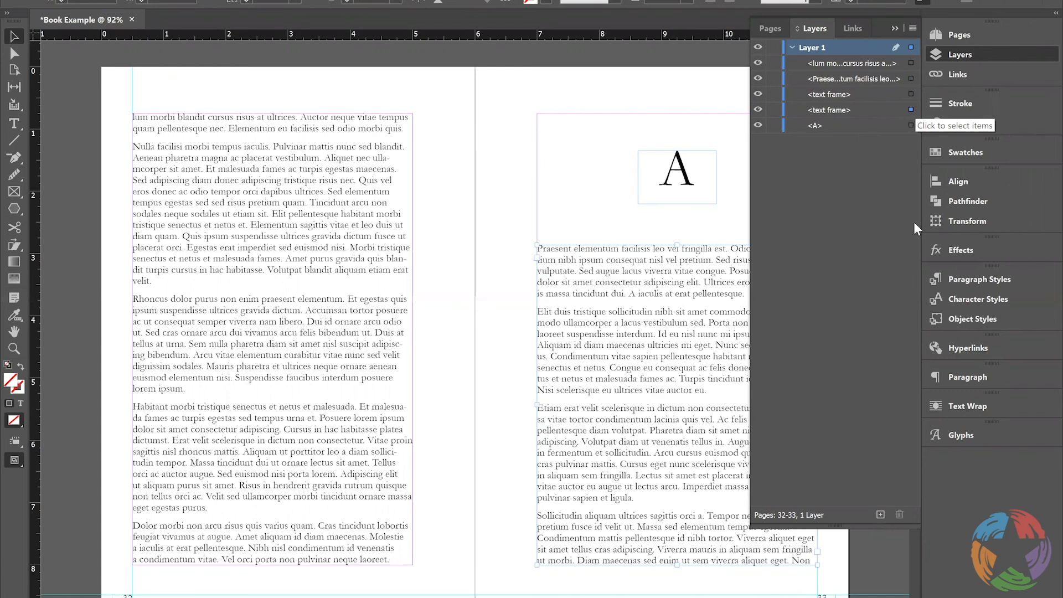
click(831, 110)
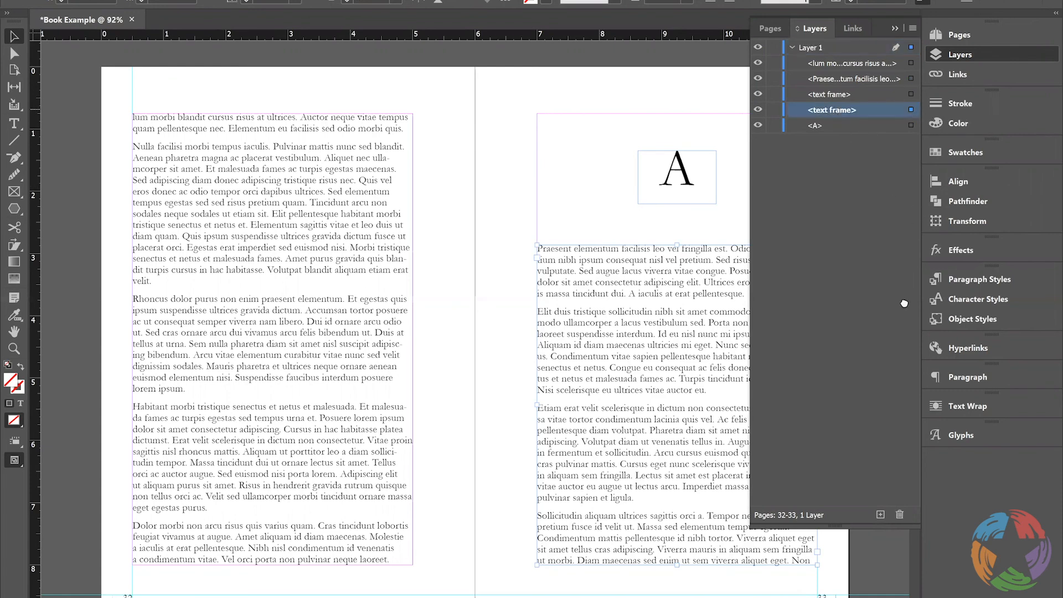
click(896, 514)
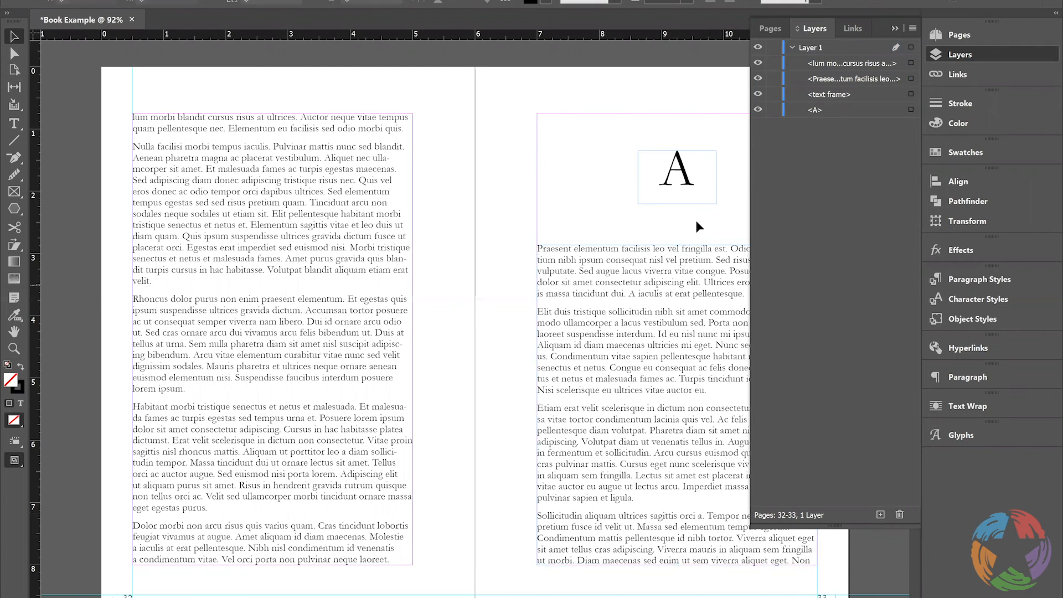
click(965, 54)
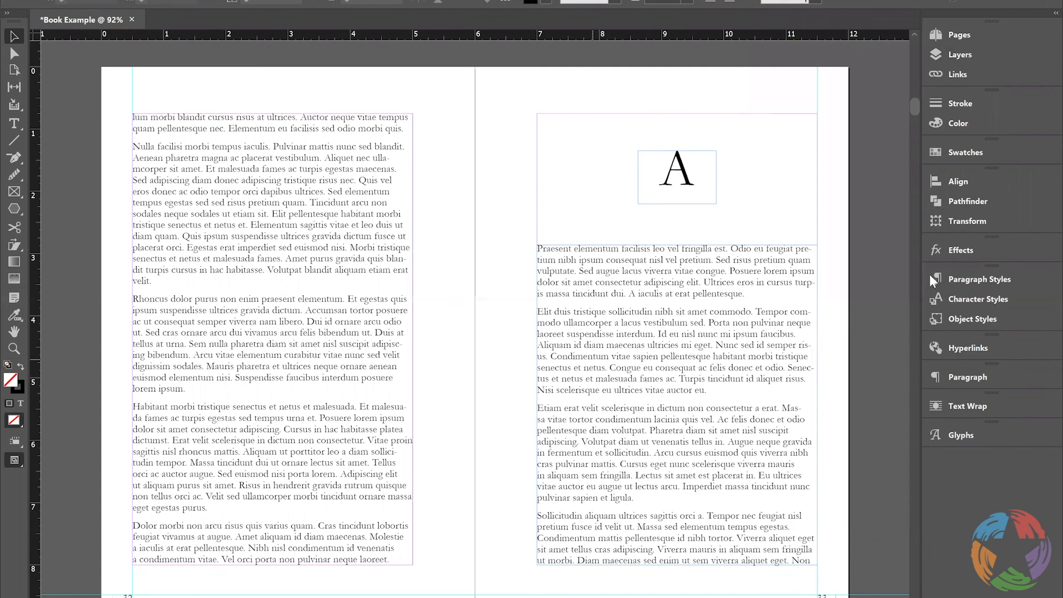
Apply the Drop Cap paragraph style to the opening paragraph below the chapter heading on page 33
click(971, 299)
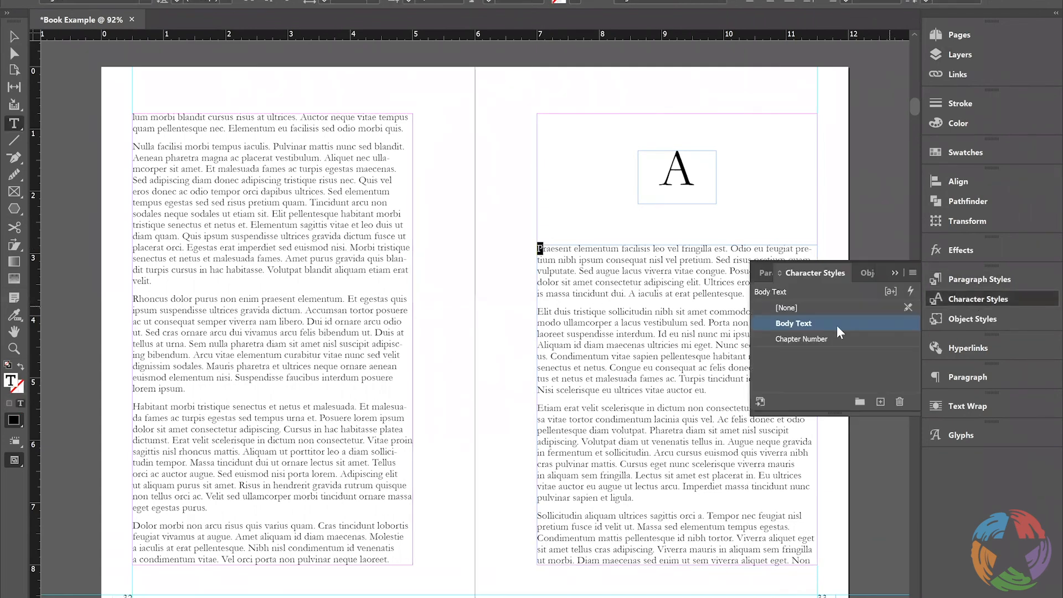
click(966, 280)
click(793, 322)
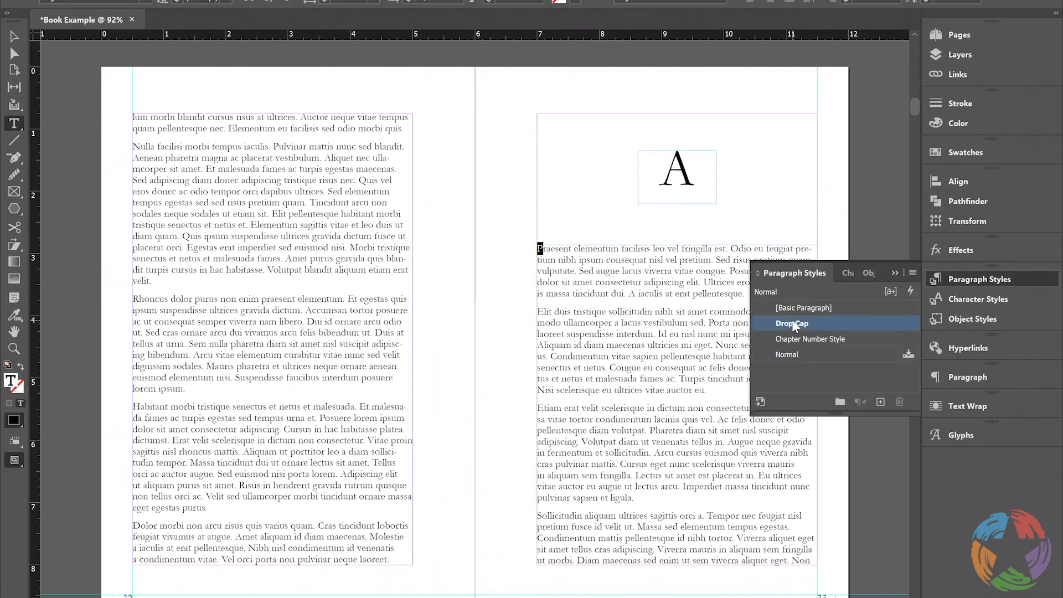
double_click(680, 161)
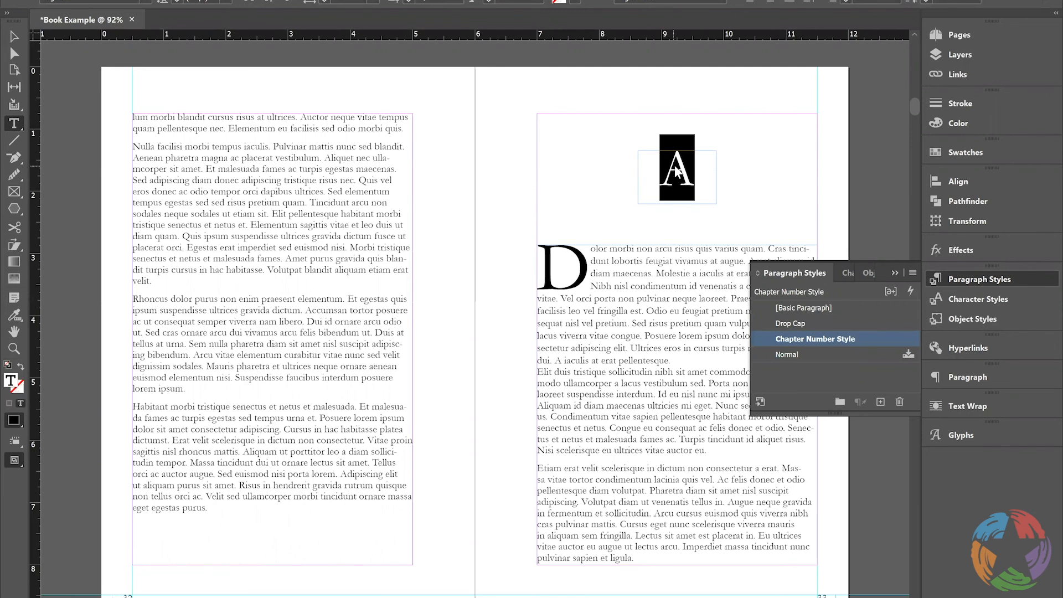
right_click(674, 165)
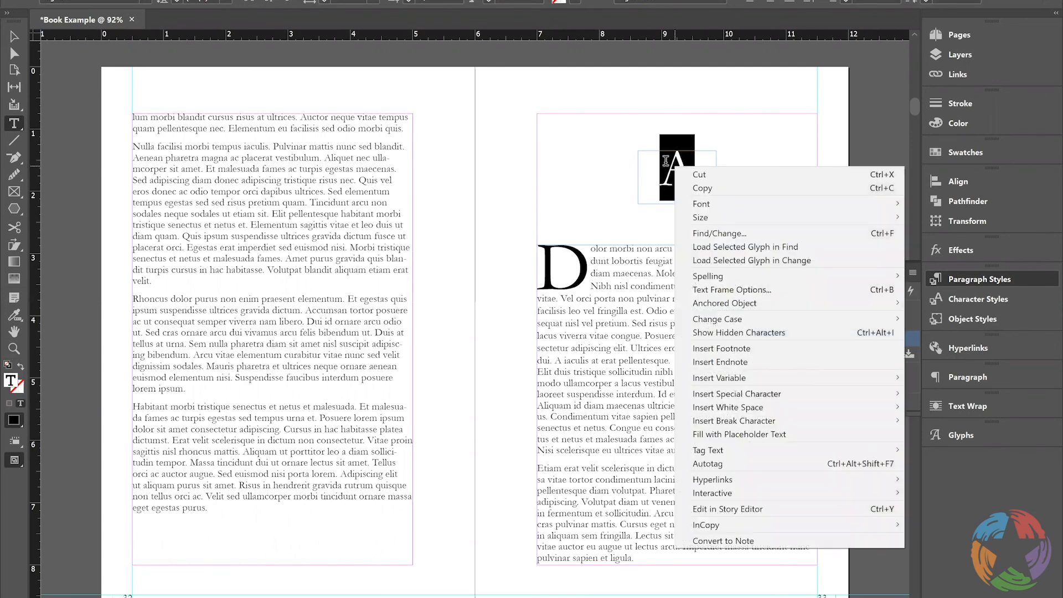
click(979, 279)
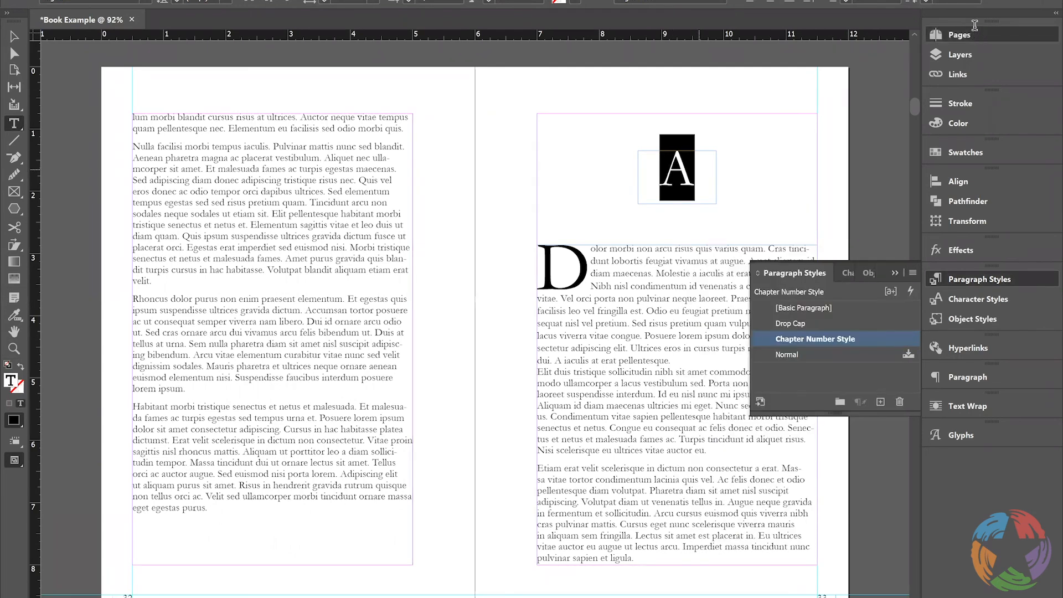
Start a new section on page 33 with automatic page numbering and automatic chapter numbering
click(969, 33)
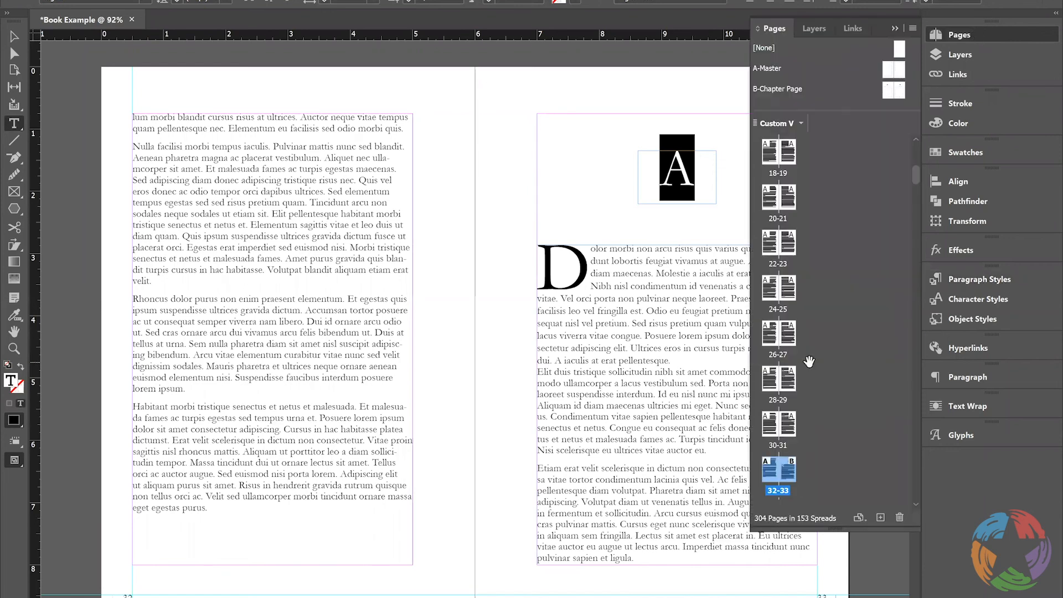
right_click(787, 473)
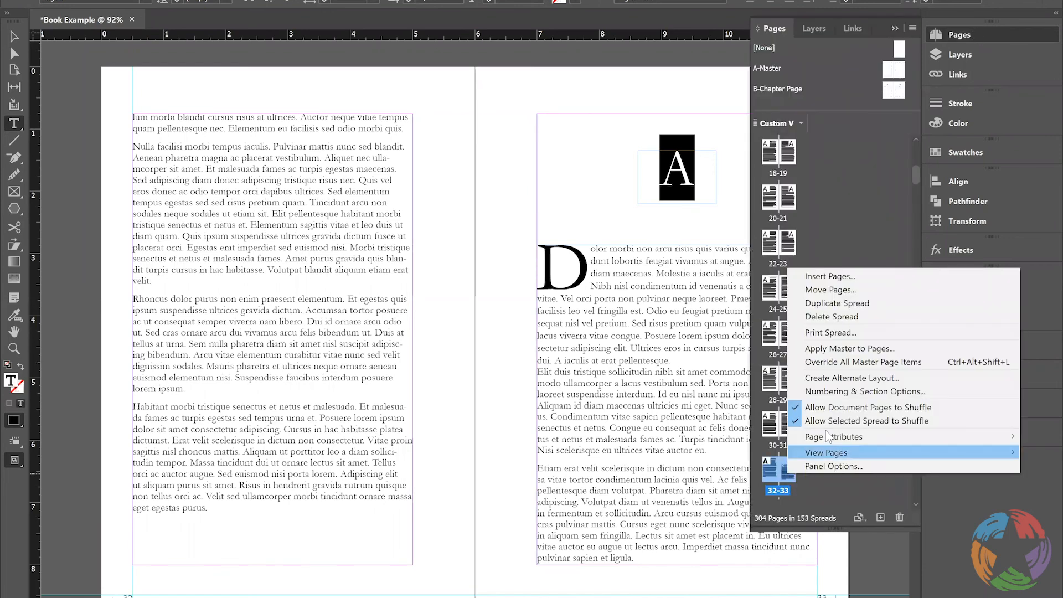
click(853, 392)
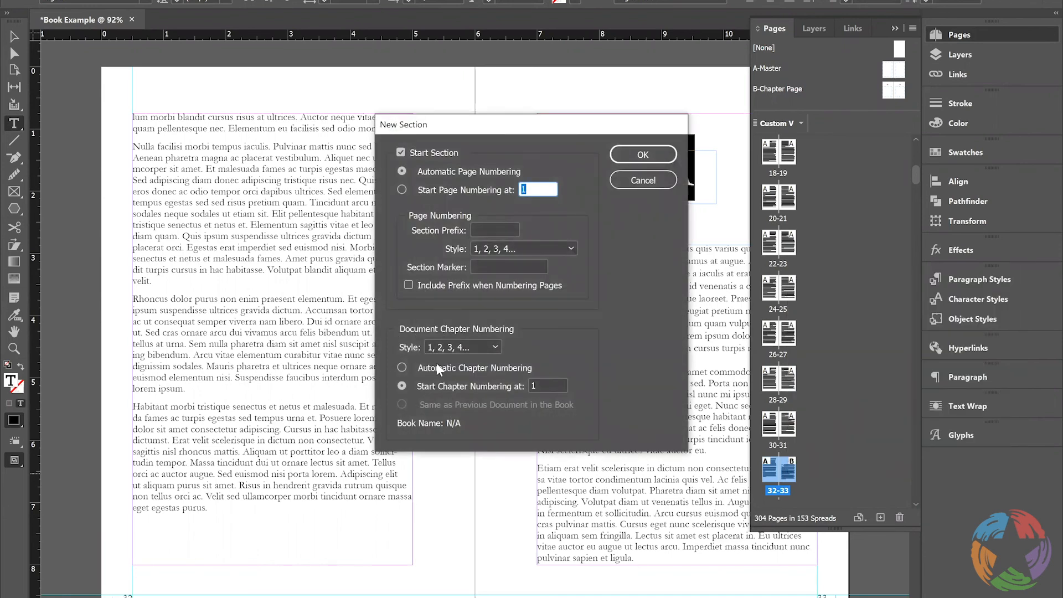
click(401, 366)
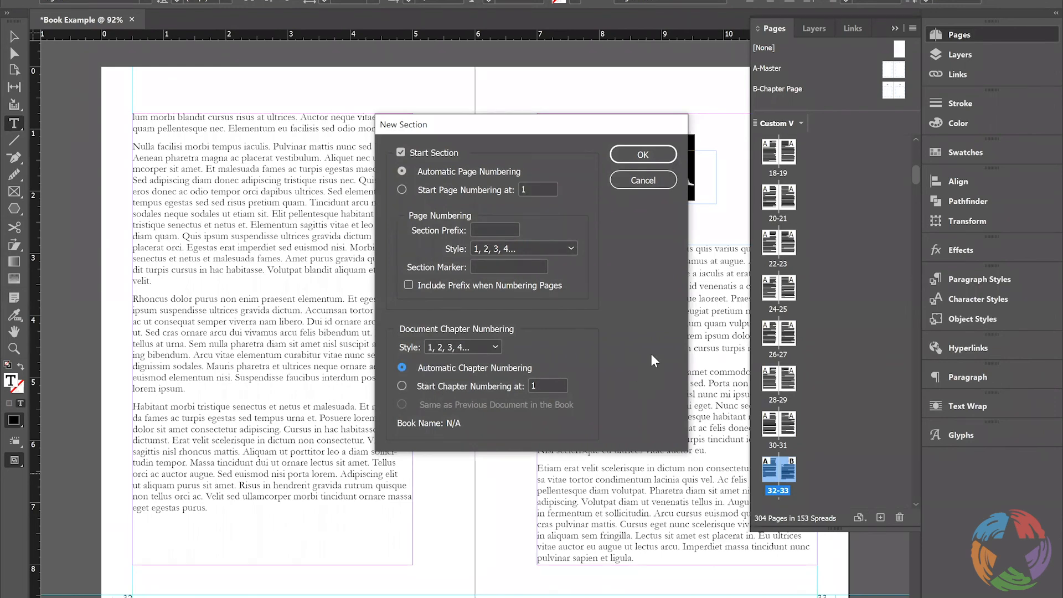
click(644, 157)
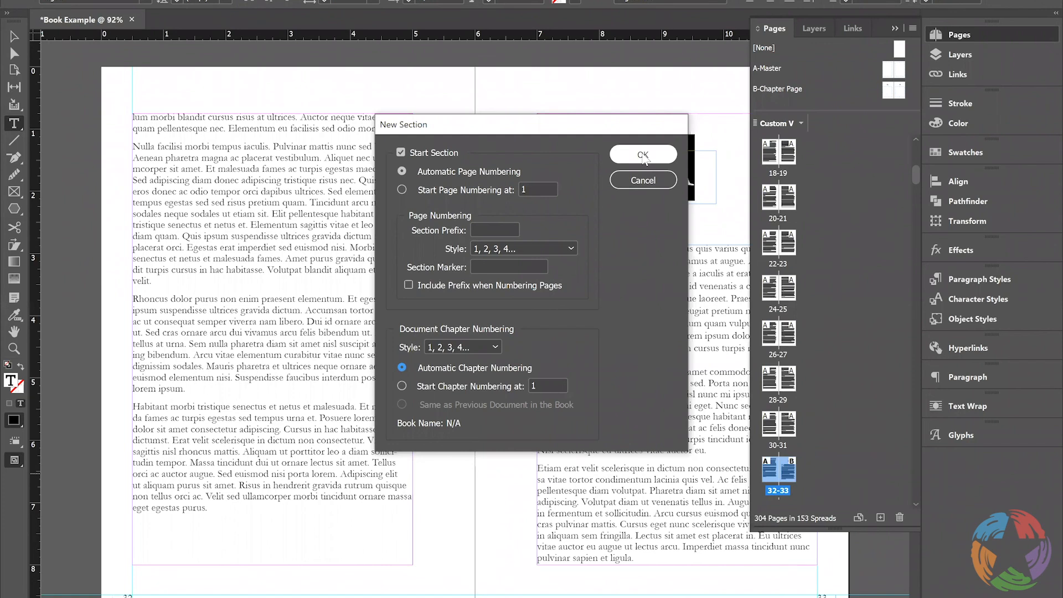
click(644, 157)
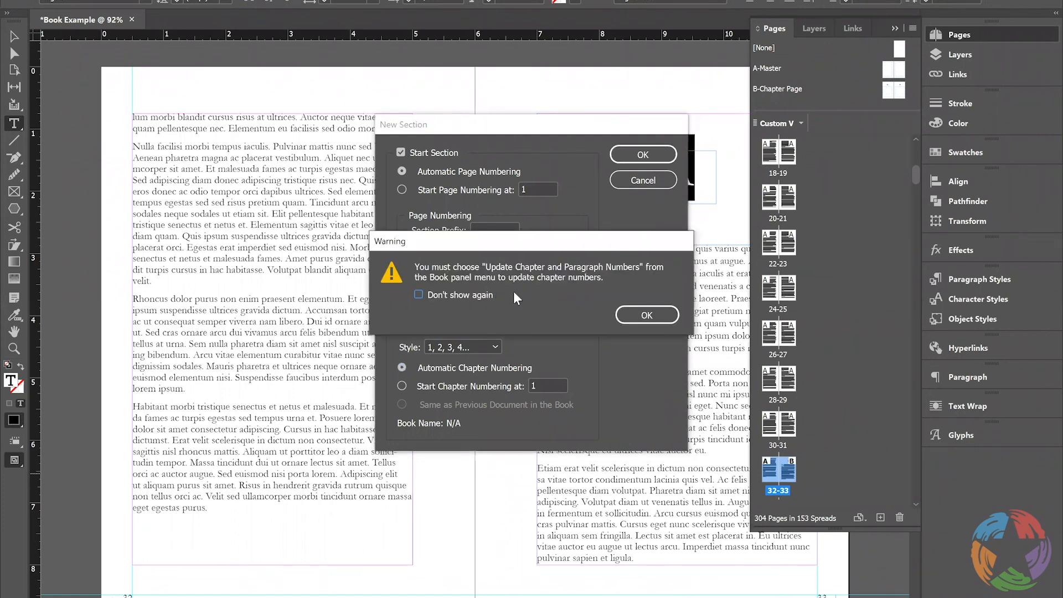
click(643, 315)
click(643, 154)
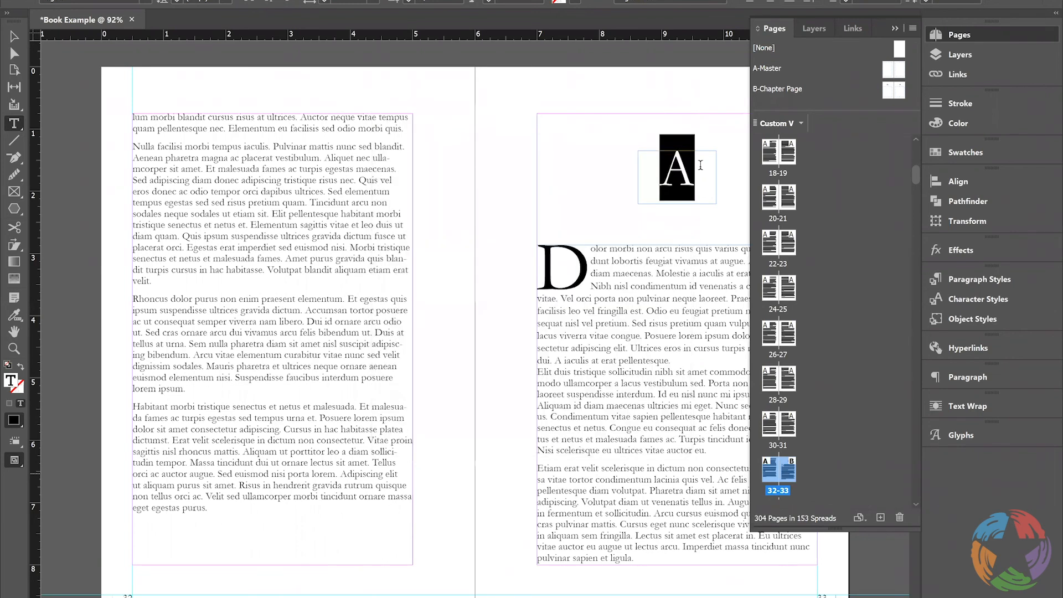
Set the page 33 section's chapter numbering to start at 2 and replace the A in the chapter heading with 2
scroll(700, 165, down, 1)
click(697, 160)
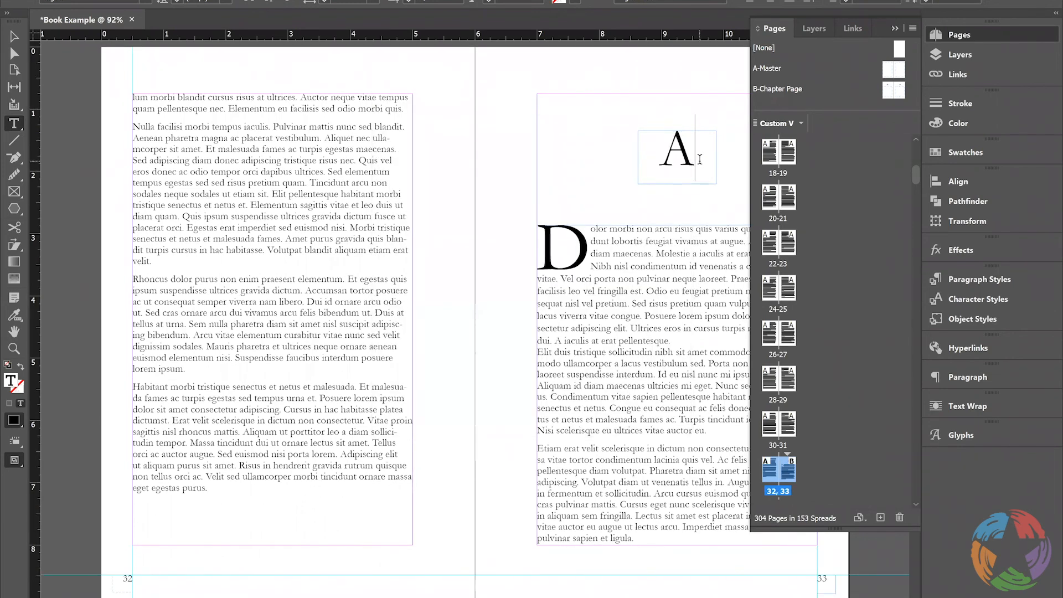
double_click(697, 157)
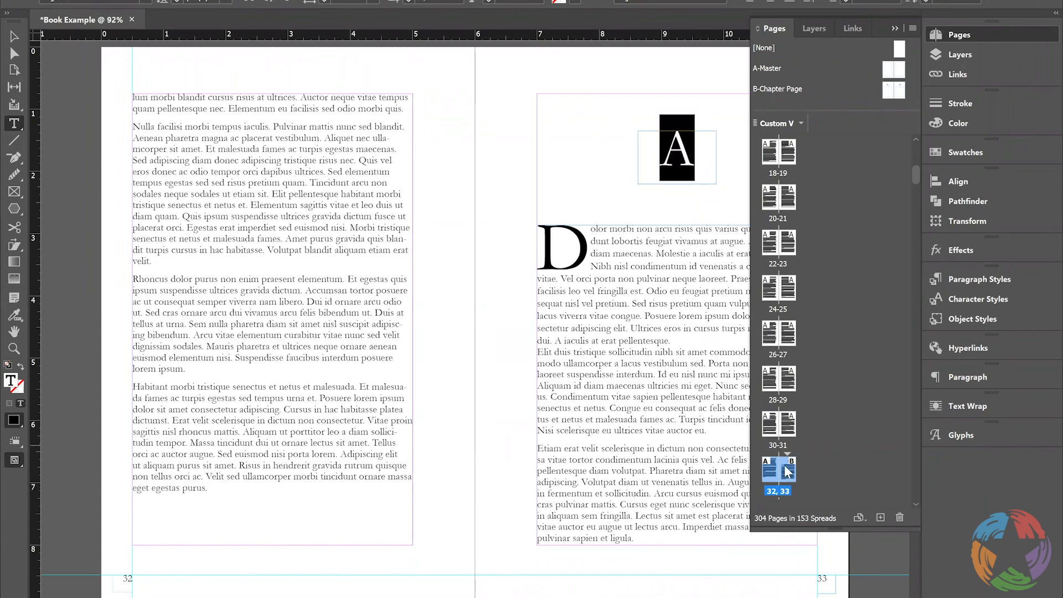
right_click(844, 412)
mouse_move(850, 425)
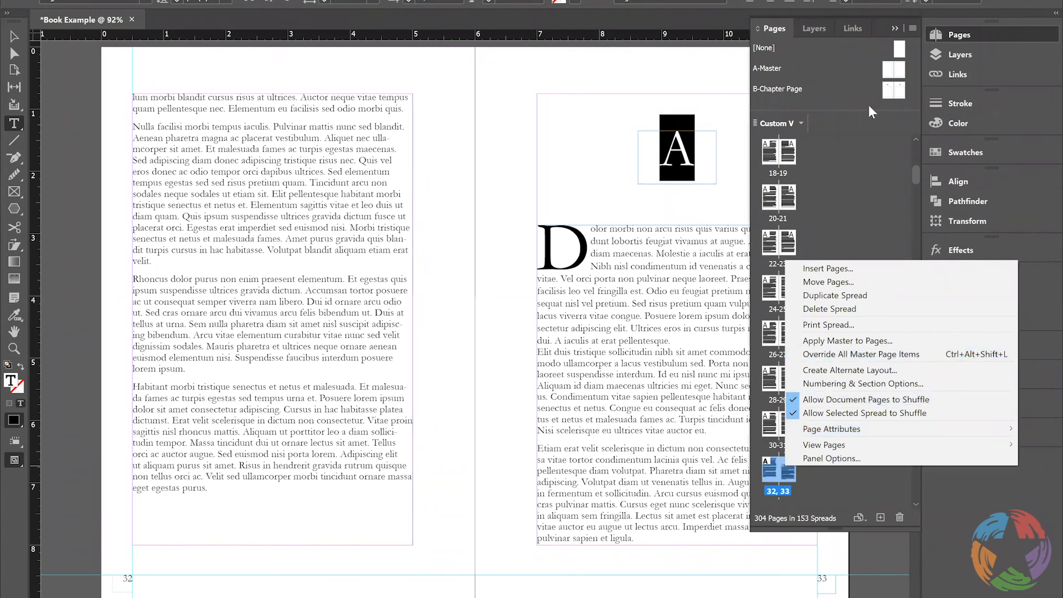
right_click(784, 474)
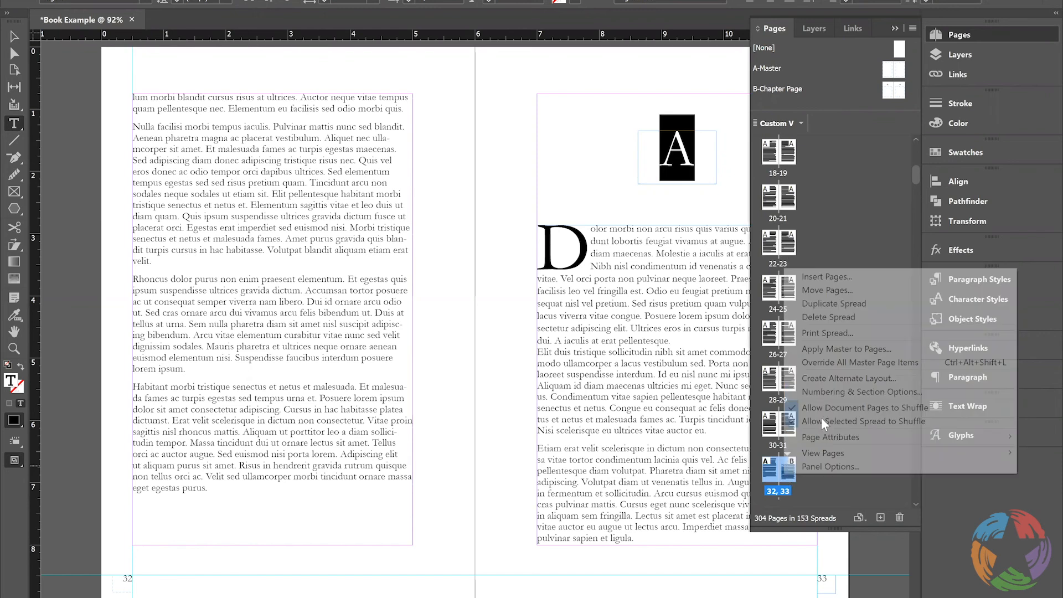
click(823, 387)
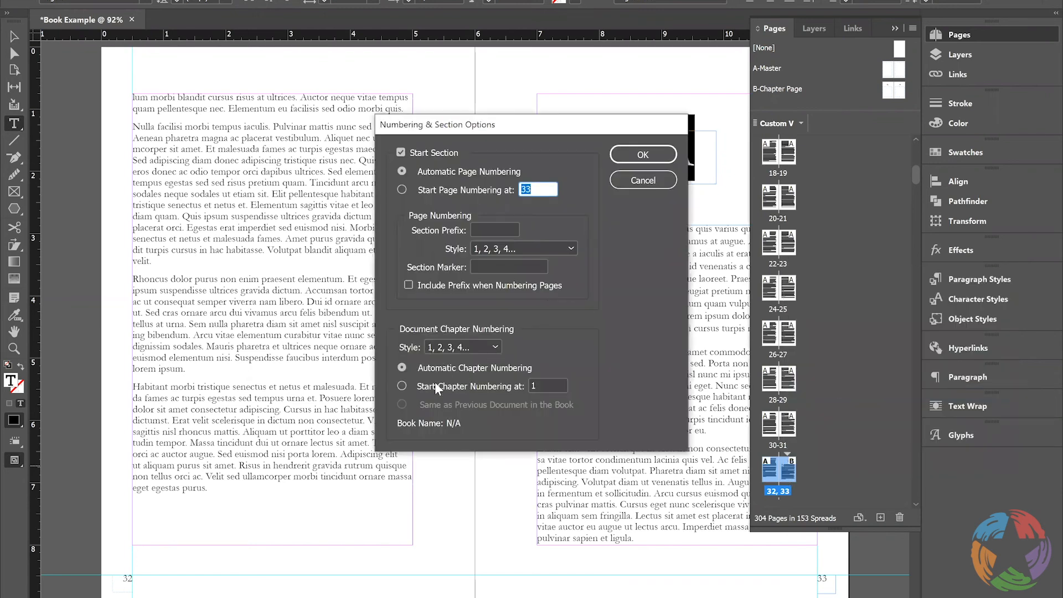
click(535, 383)
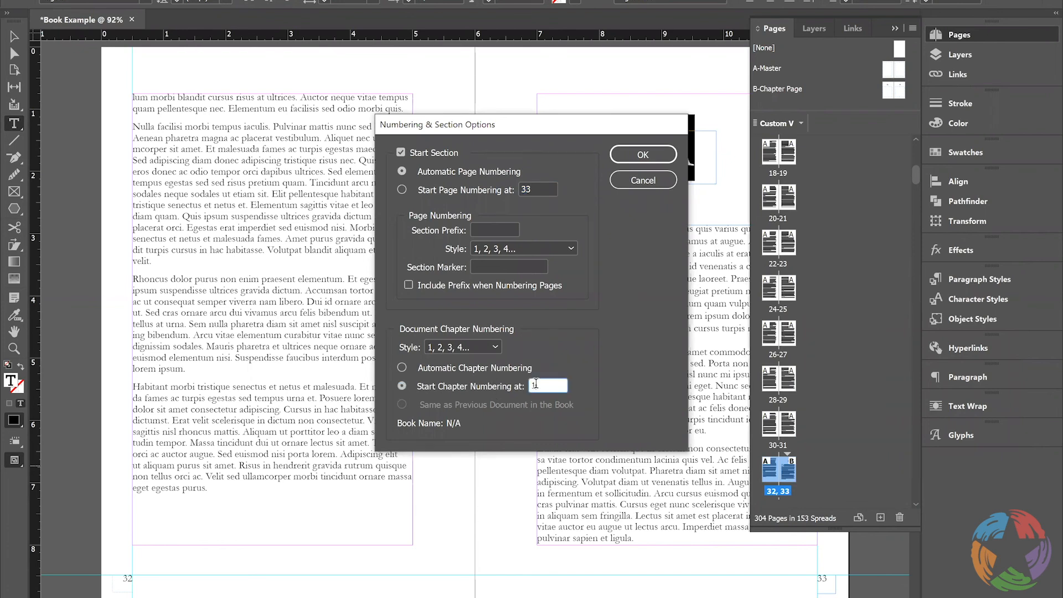
key(BackSpace)
text(2)
click(643, 156)
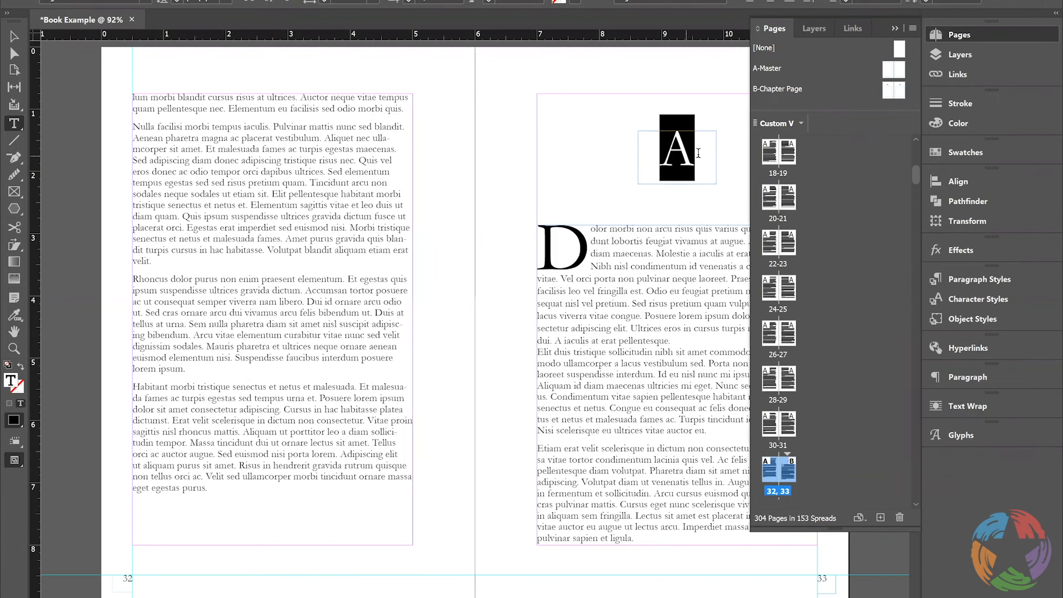
text(2)
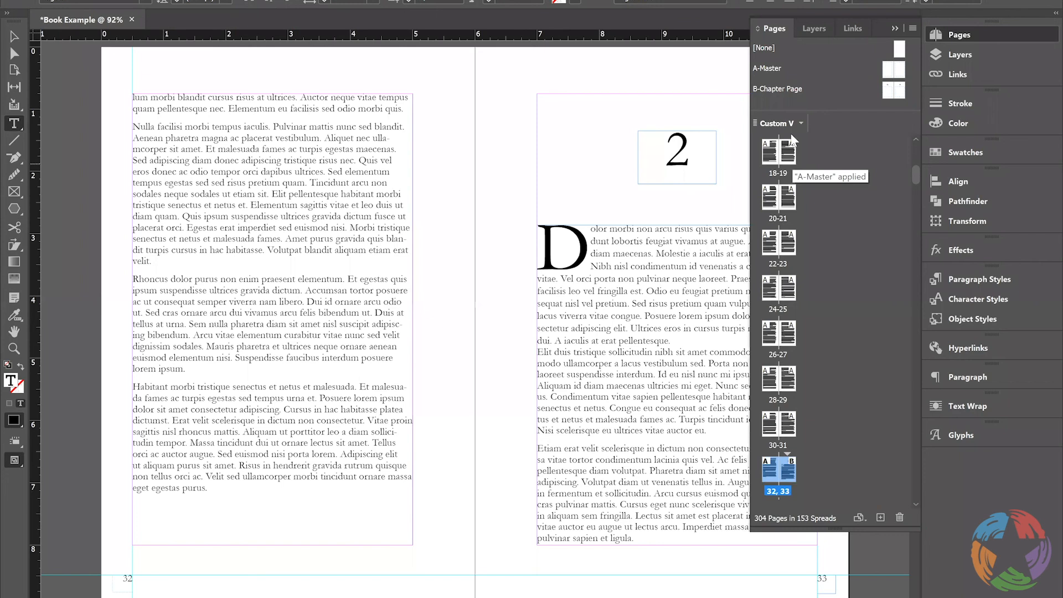
Create the alternate layout Custom H from the Custom V source pages with a custom page width of 3 in
click(787, 156)
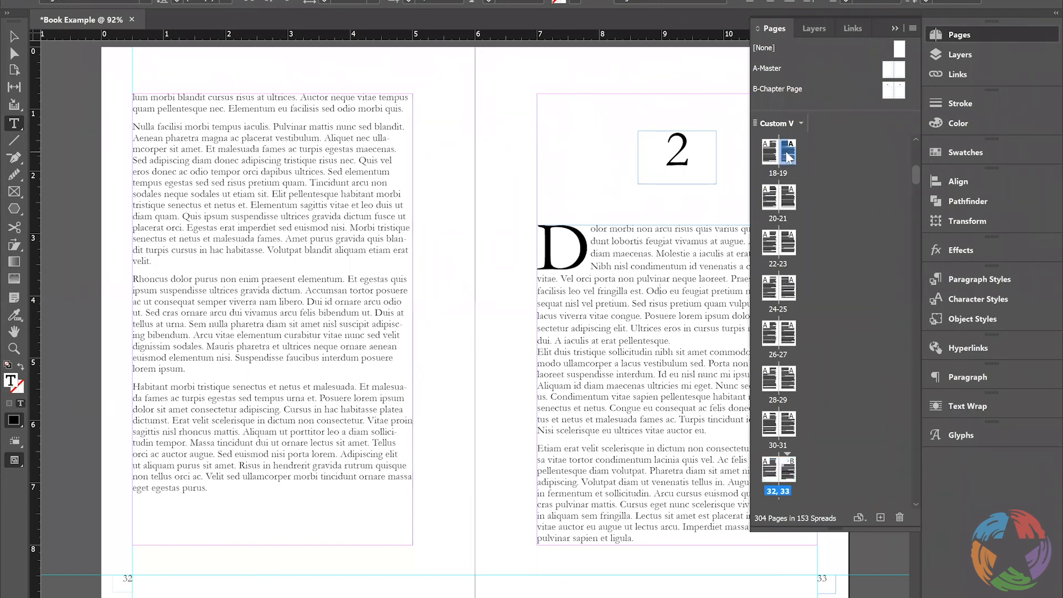
right_click(787, 155)
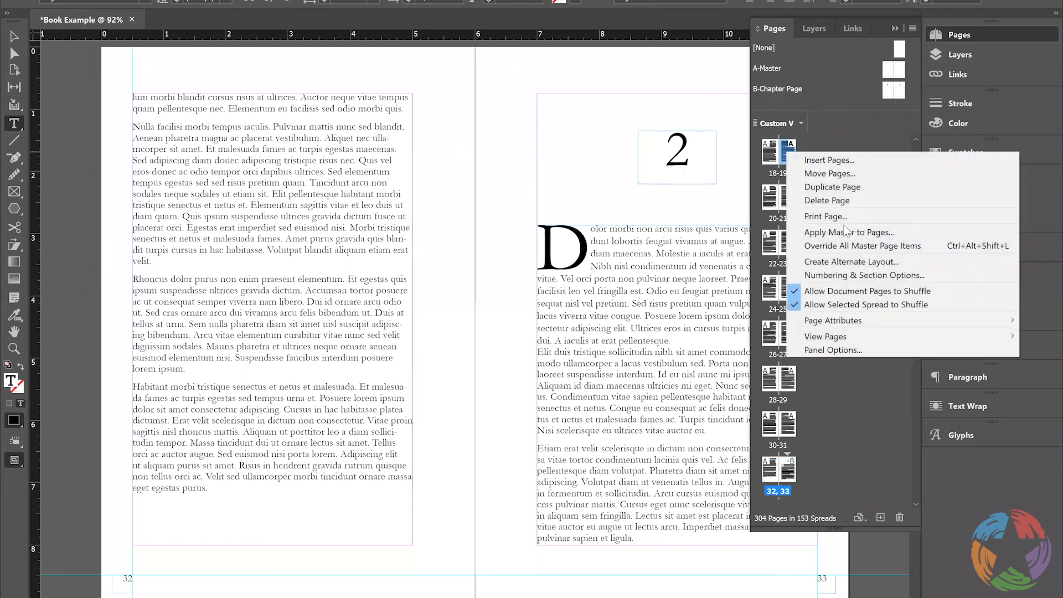
click(851, 262)
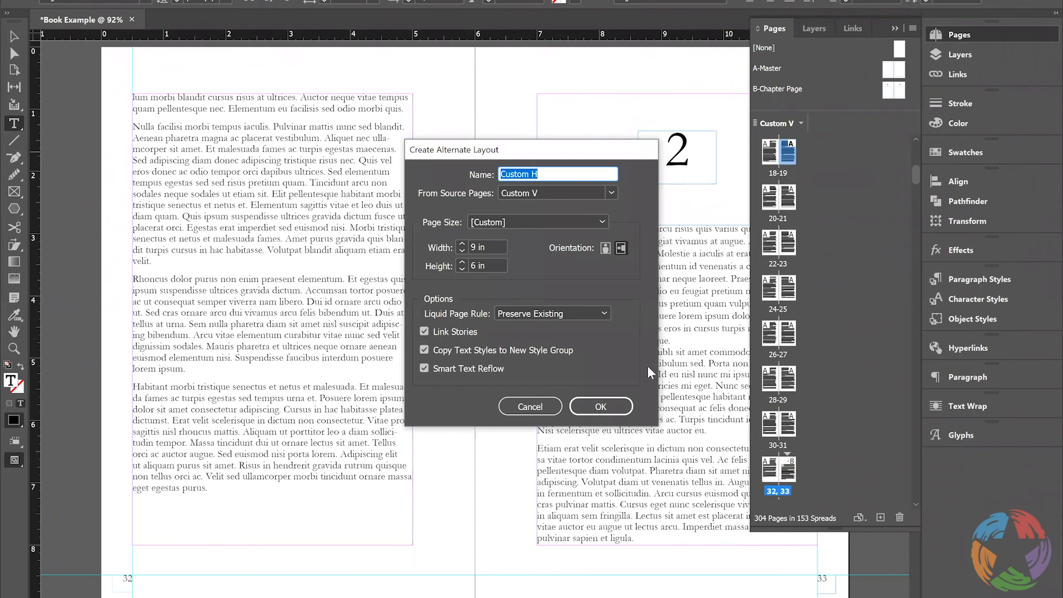
click(556, 227)
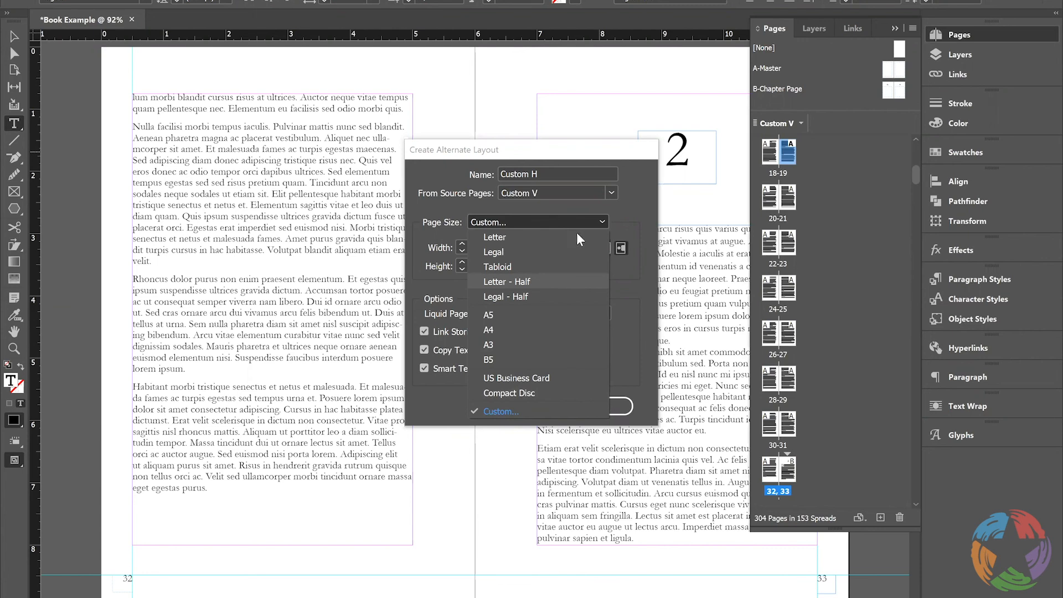
click(633, 244)
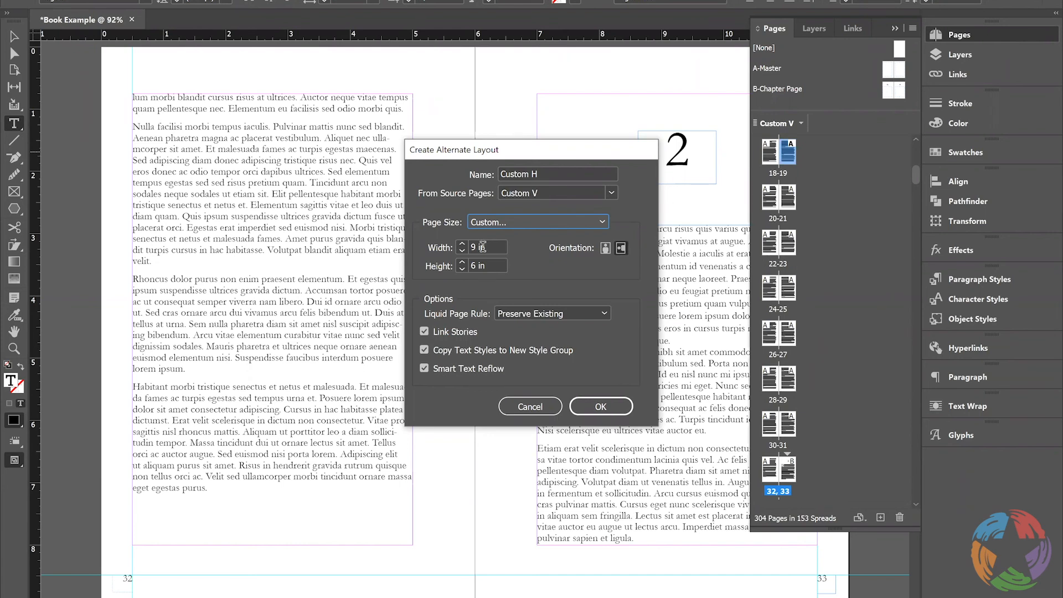
click(476, 246)
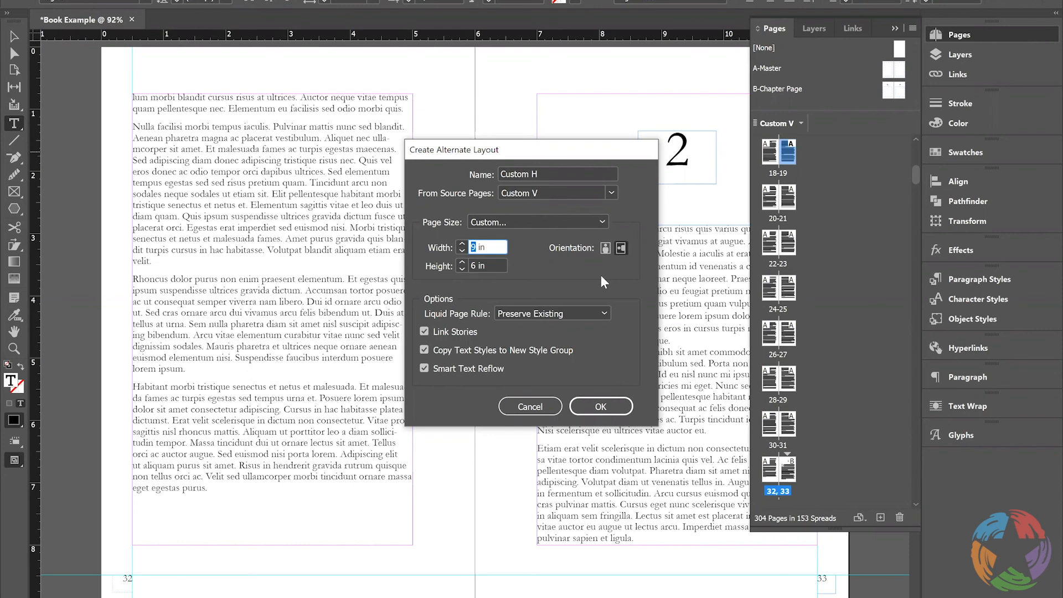
text(2)
double_click(472, 247)
text(3)
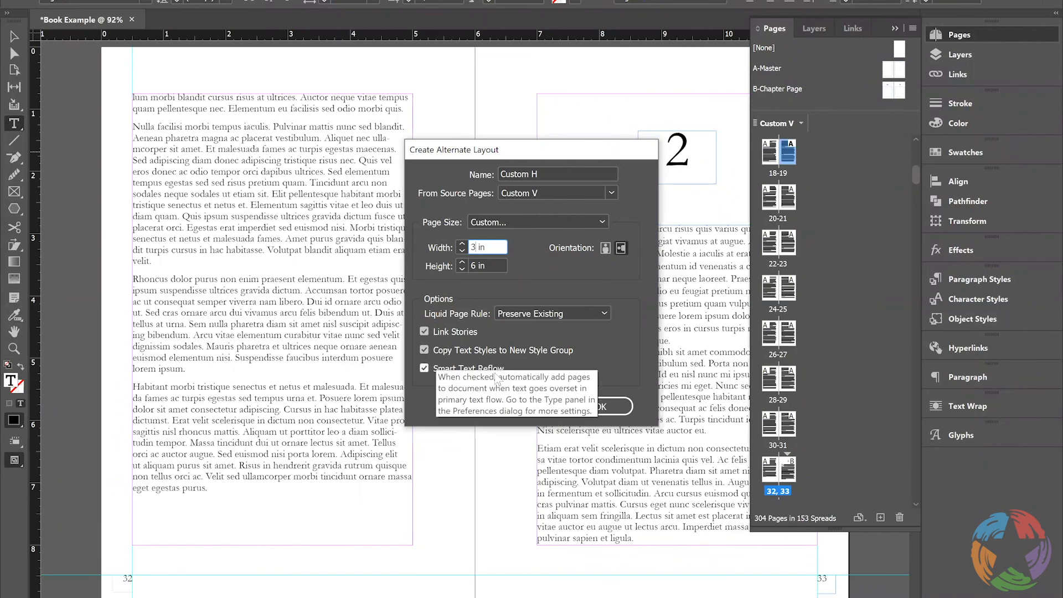
click(614, 412)
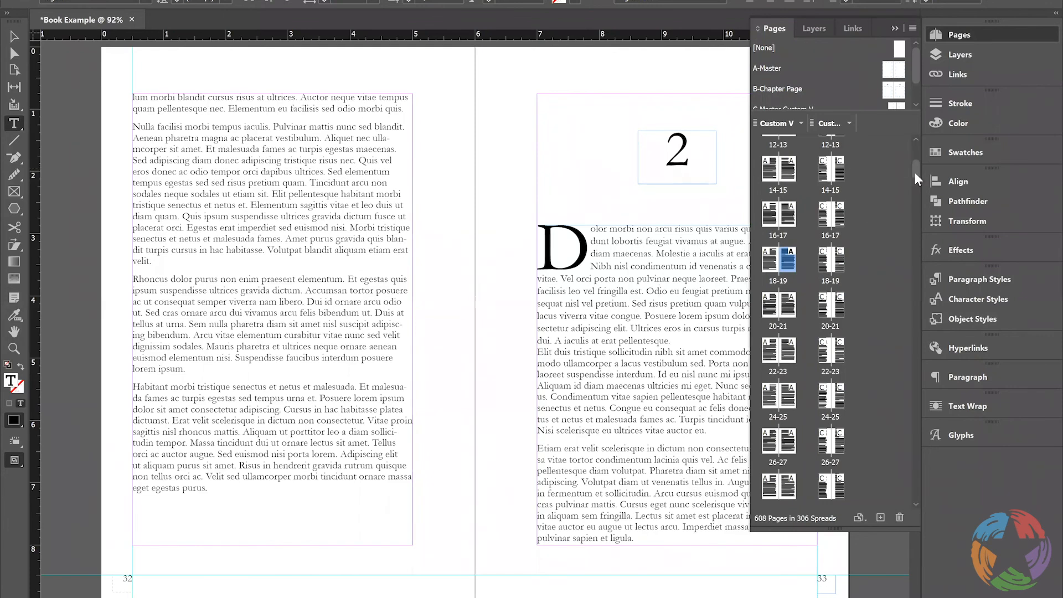
View page 1 of the alternate layout and check the page size and margins in the document setup
scroll(912, 142, up, 5)
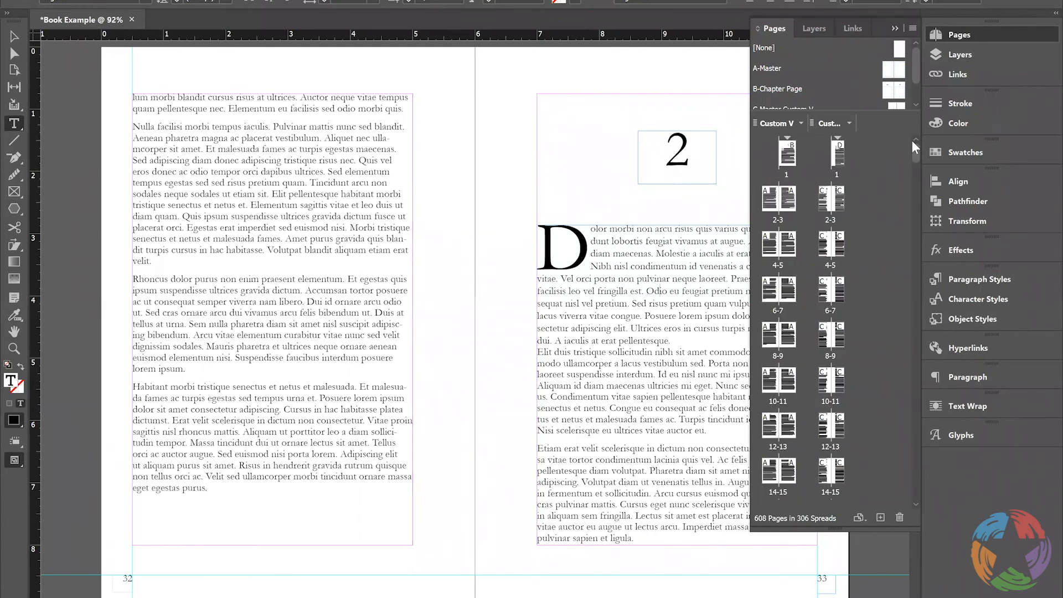
click(839, 160)
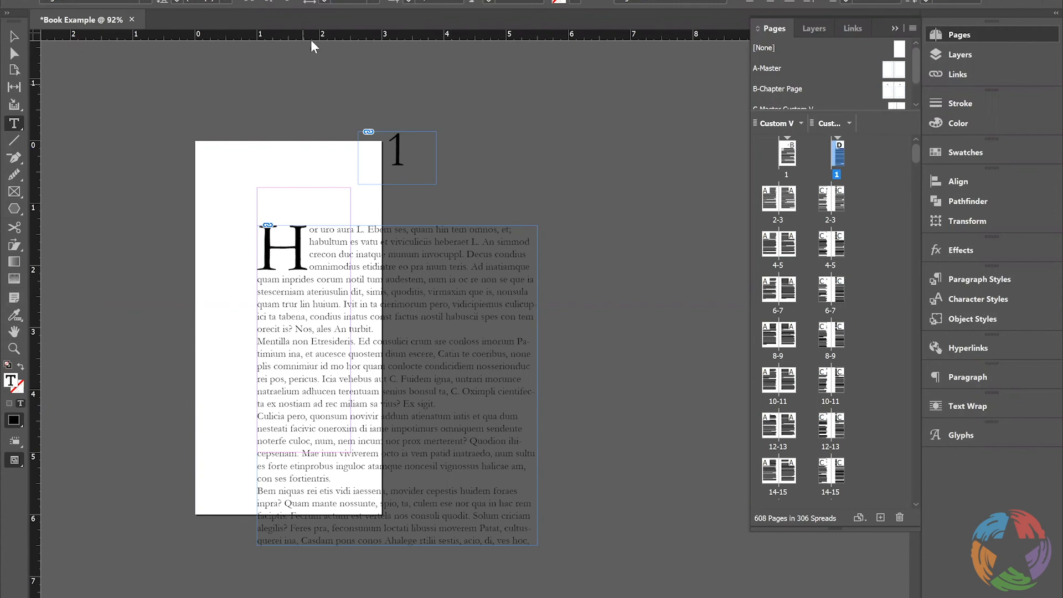
click(63, 0)
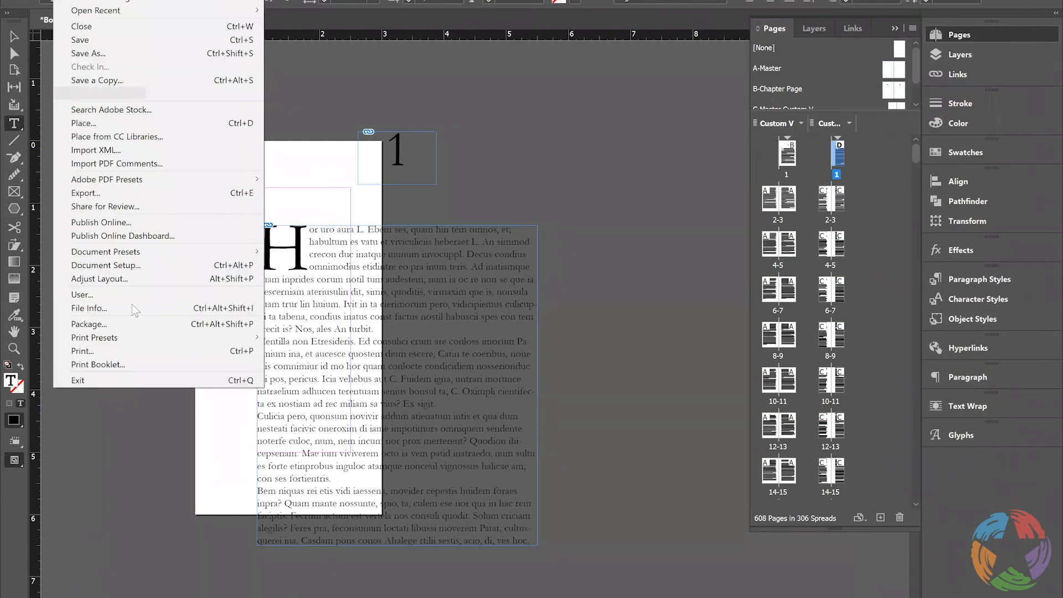
click(113, 267)
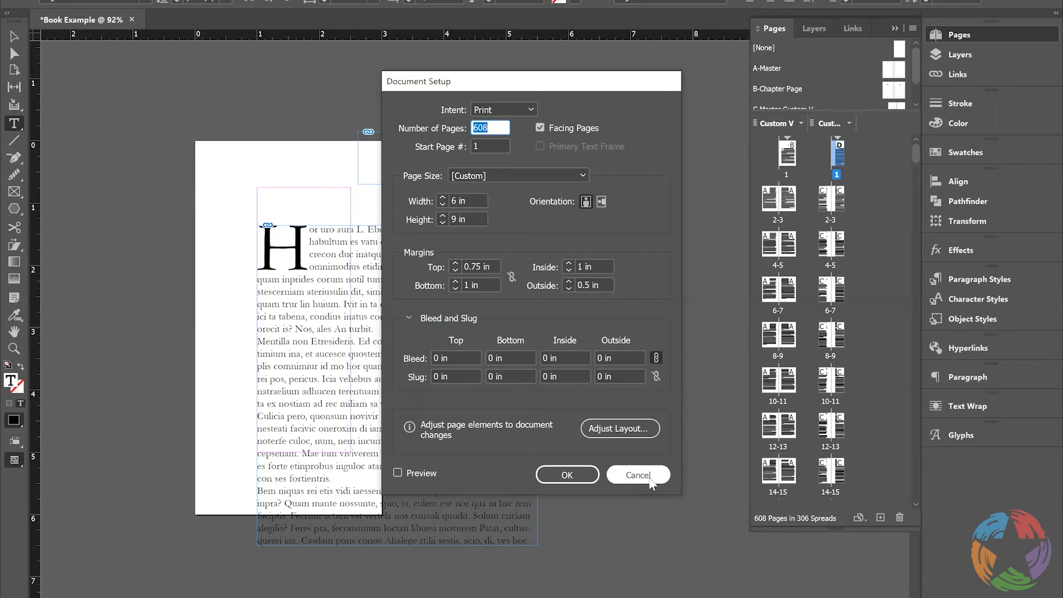
click(651, 477)
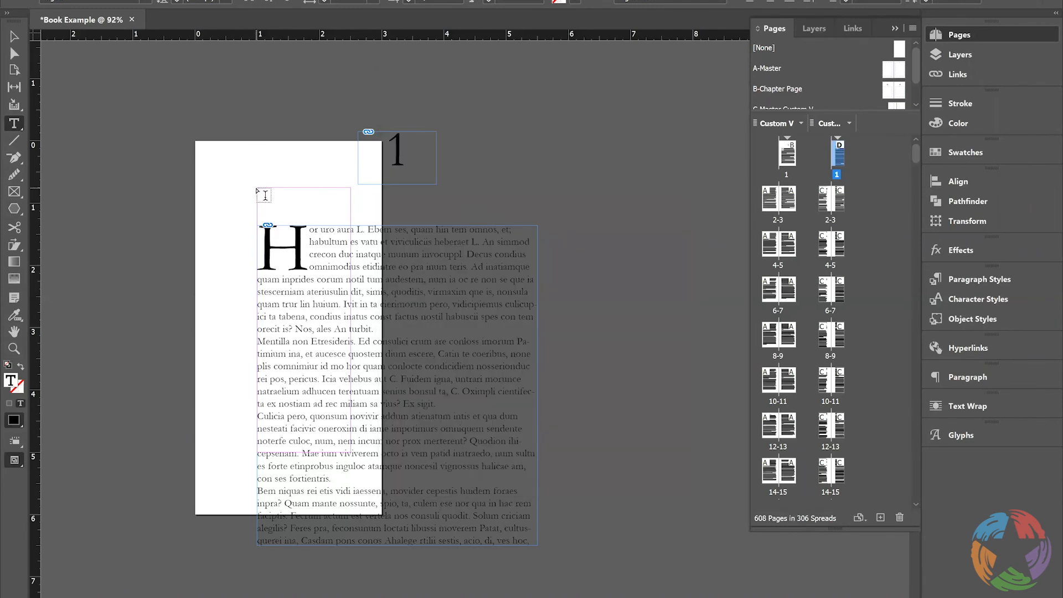
right_click(295, 328)
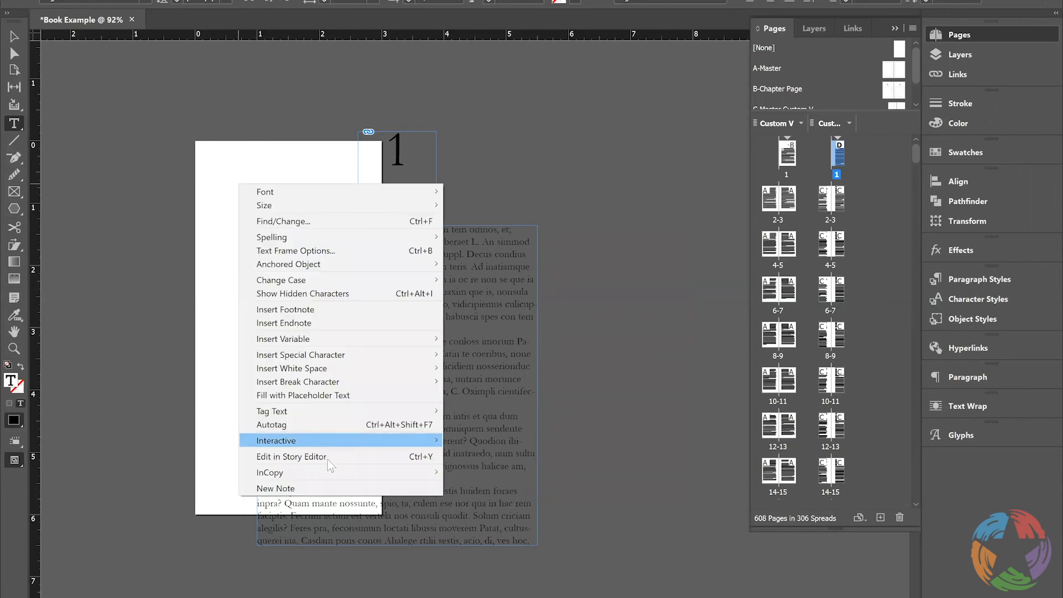
mouse_move(361, 472)
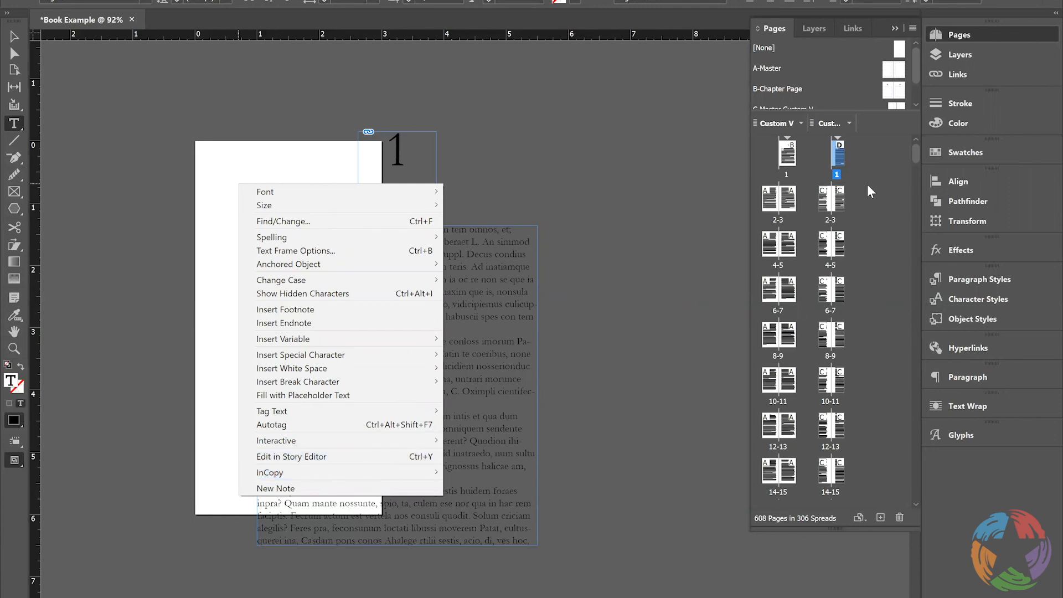
Delete the alternate layout together with its master pages and style groups
click(850, 124)
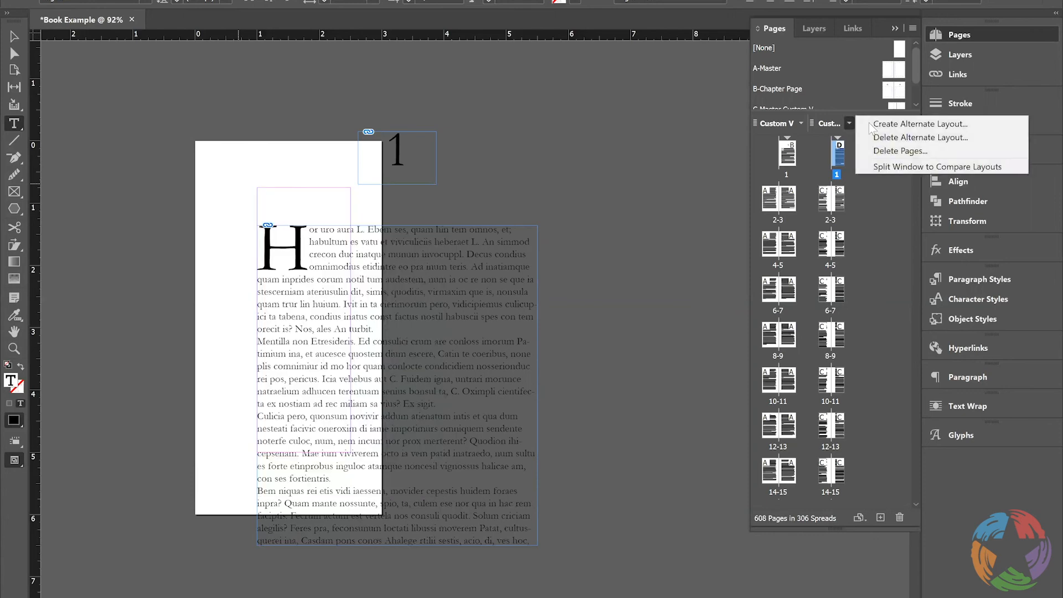
click(941, 144)
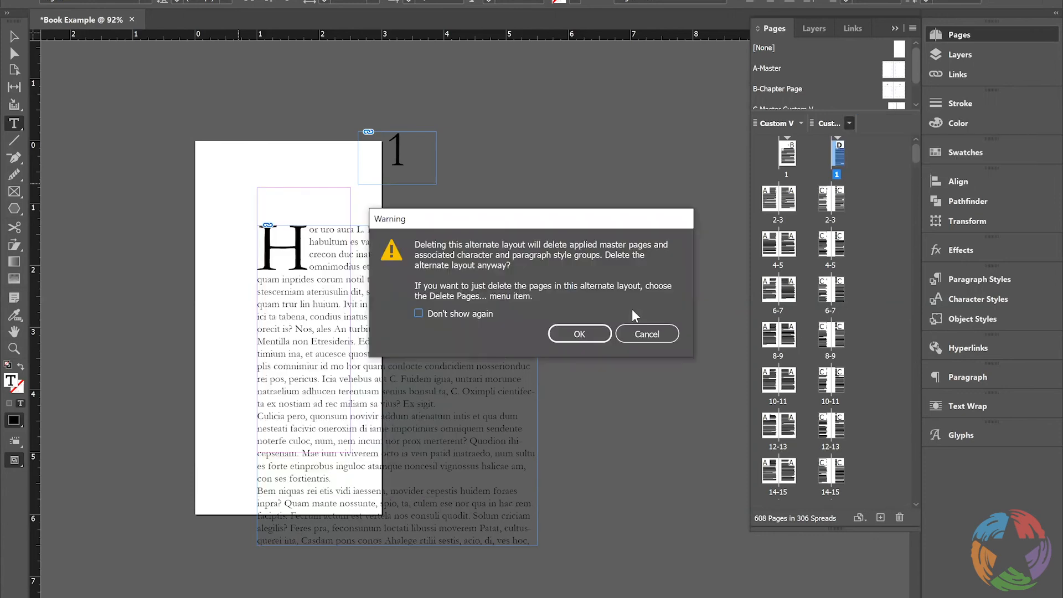
click(580, 334)
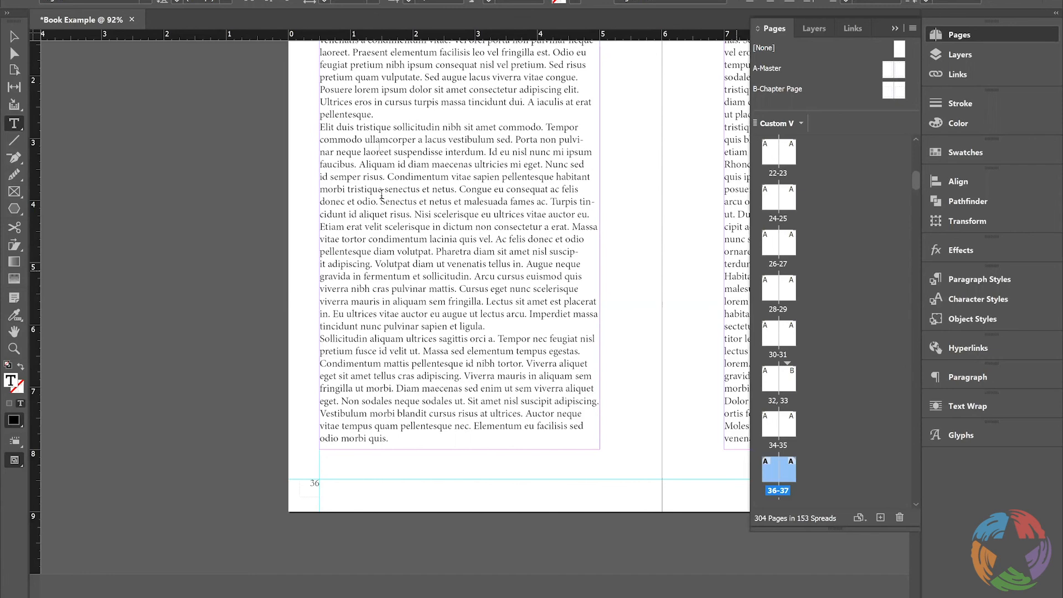
Undo the last change to the text on pages 36-37
ctrl+click(381, 194)
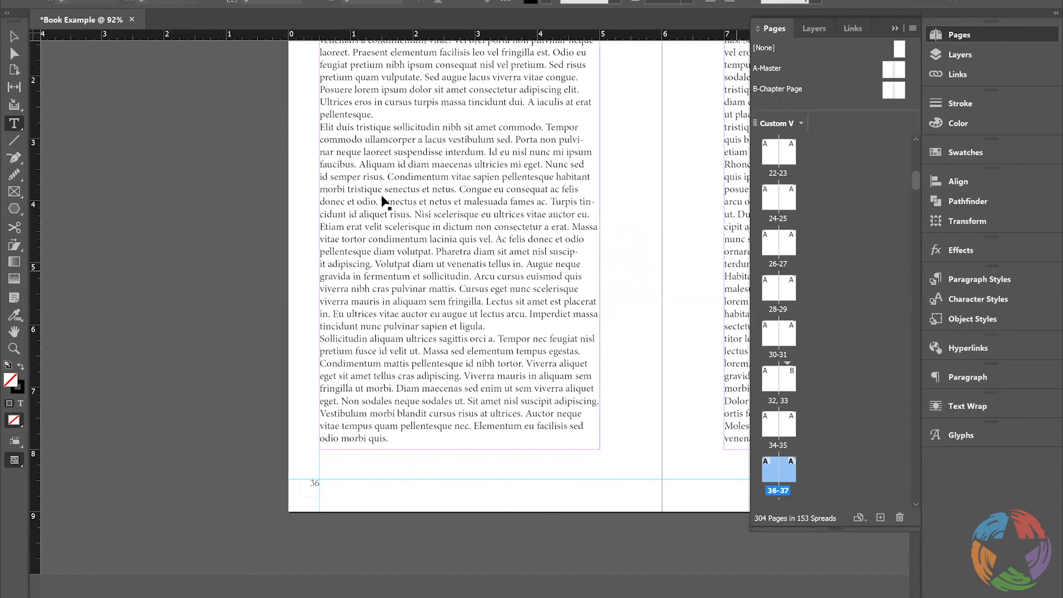
key(ctrl+z)
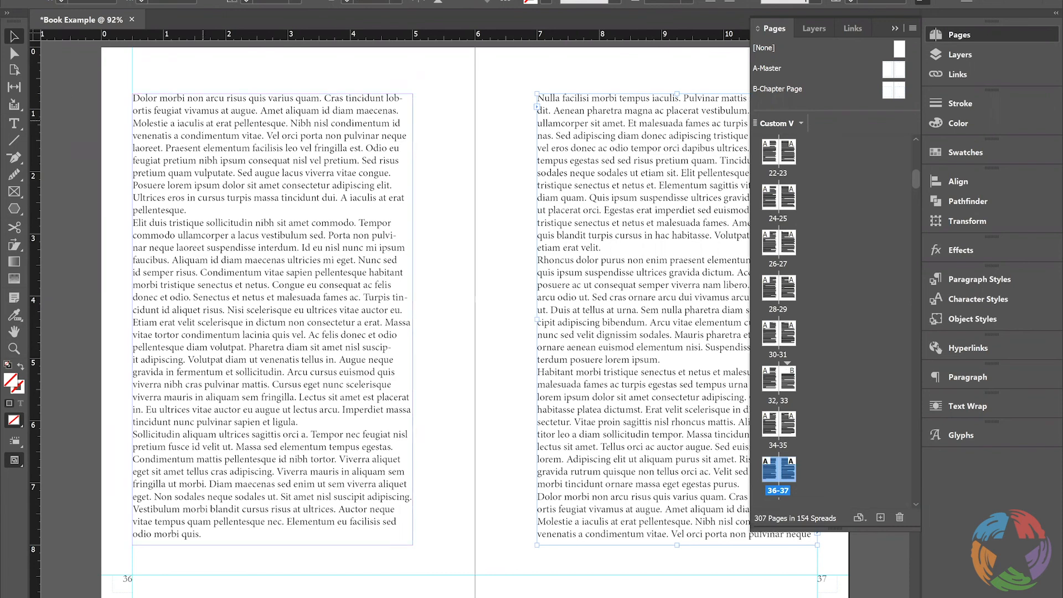
Create a new book file named Example1 in the Create a Book folder and dock its panel with Example Book
click(63, 0)
mouse_move(89, 0)
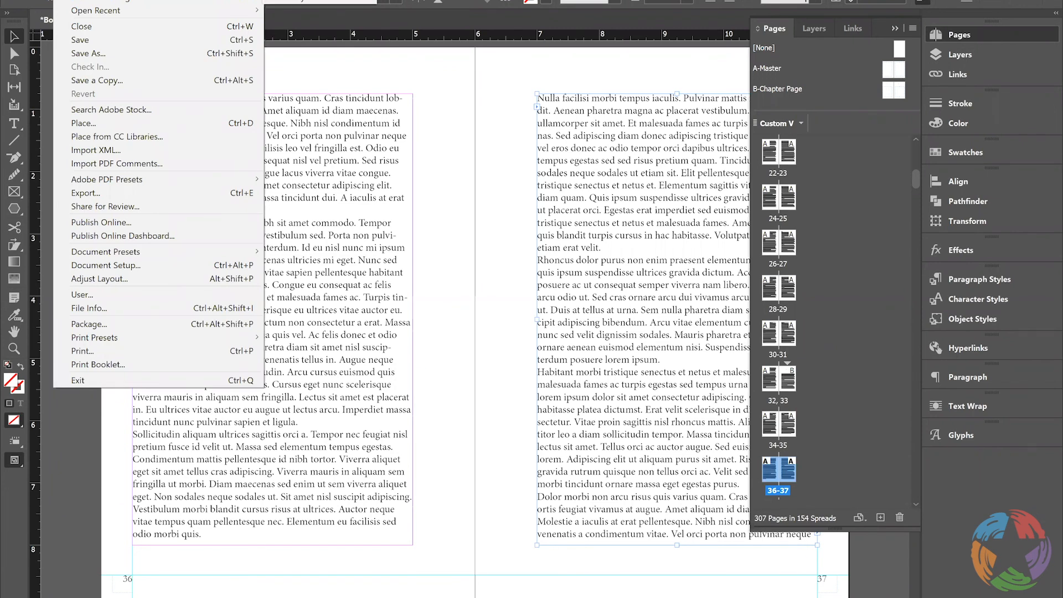
click(293, 0)
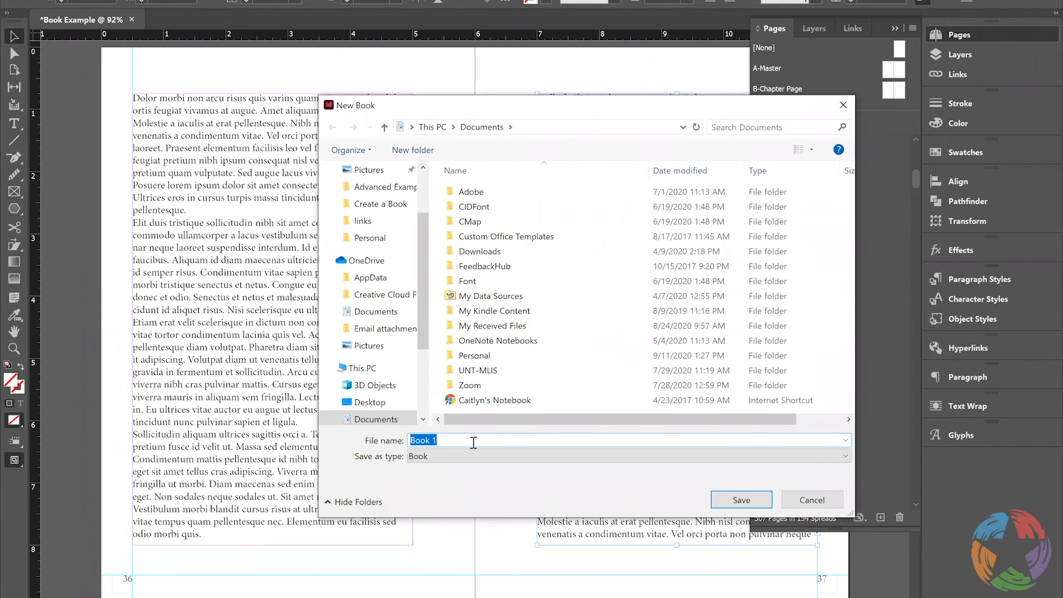
text(Example1)
click(395, 204)
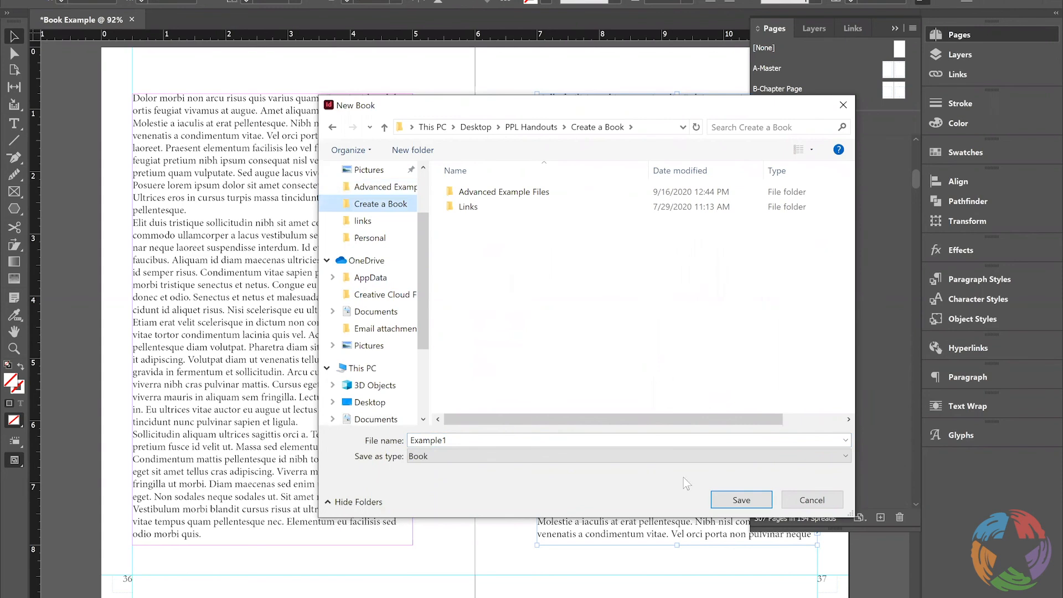
click(742, 500)
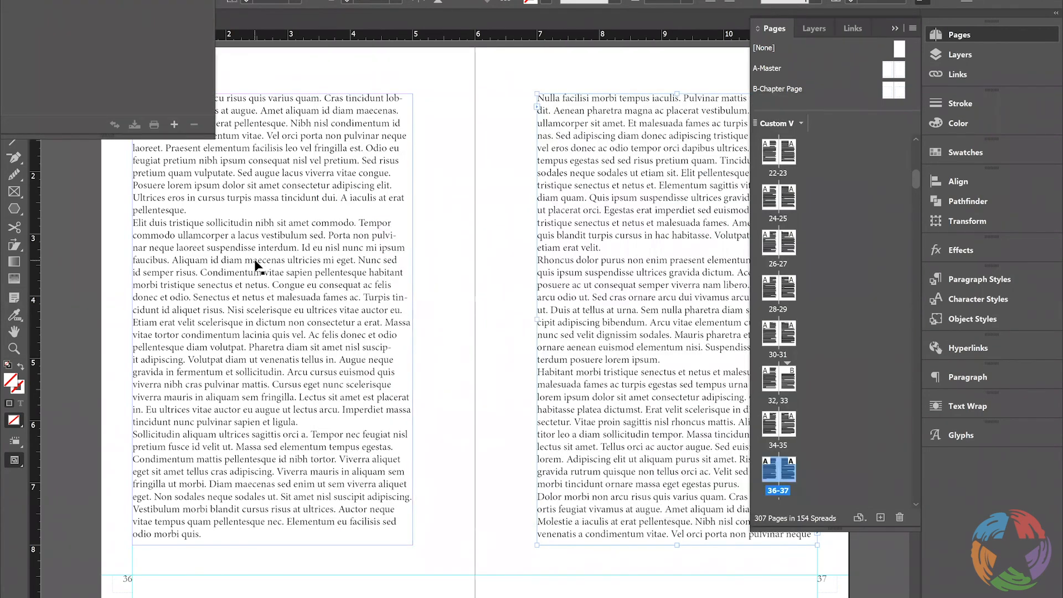
drag(88, 0, 962, 453)
Add the document AdvEx1 from the Advanced Example Files folder to the Example1 book
click(1004, 466)
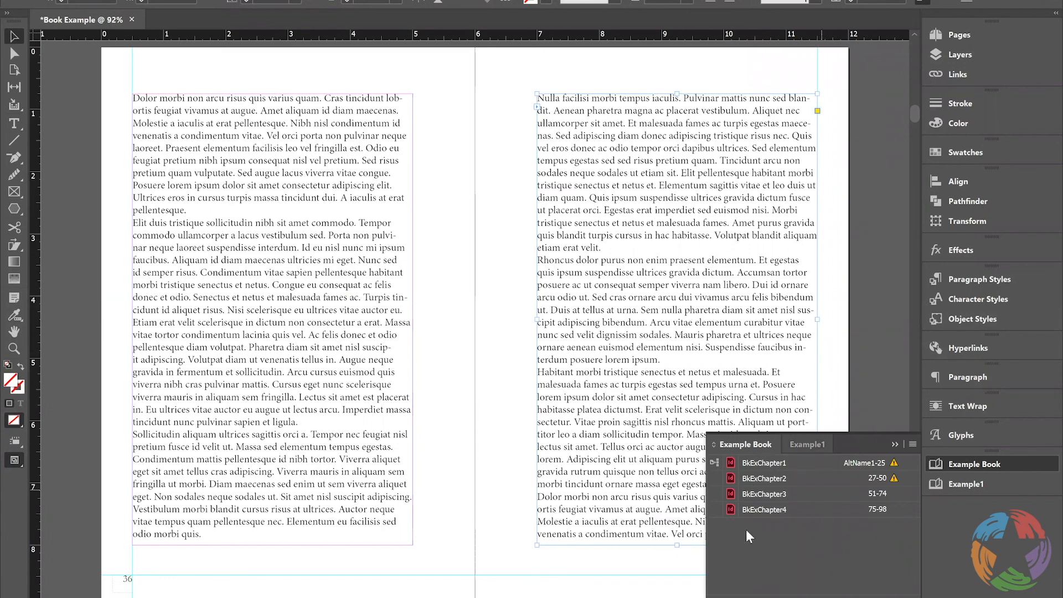
click(978, 482)
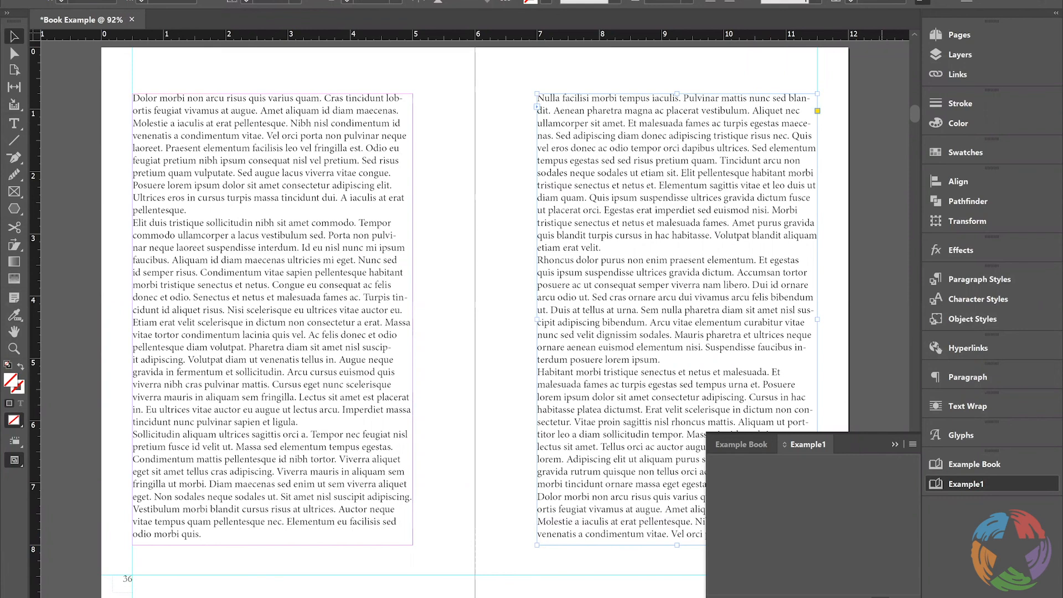
click(881, 597)
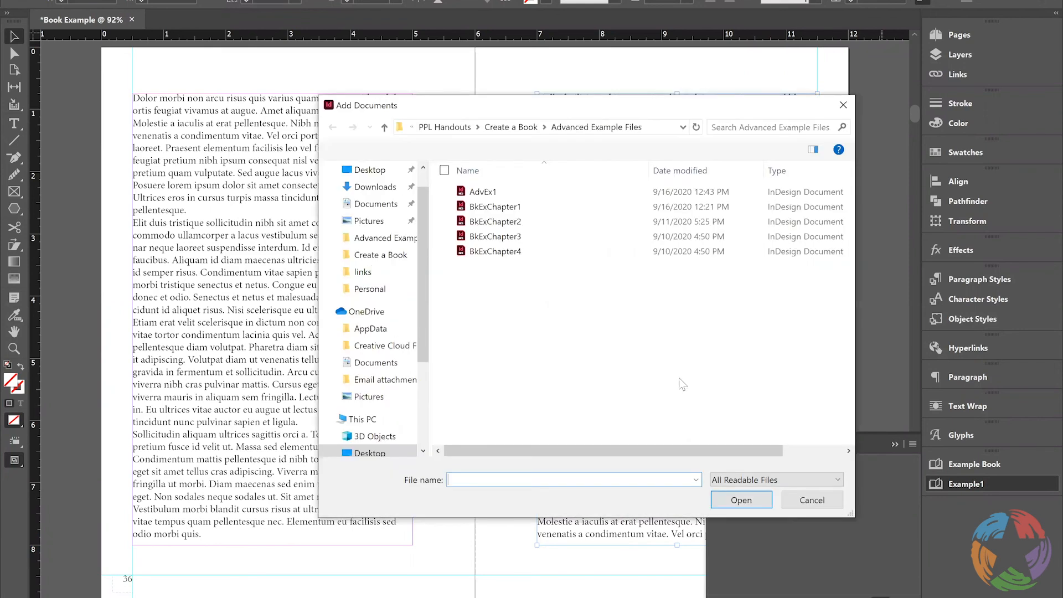
double_click(482, 192)
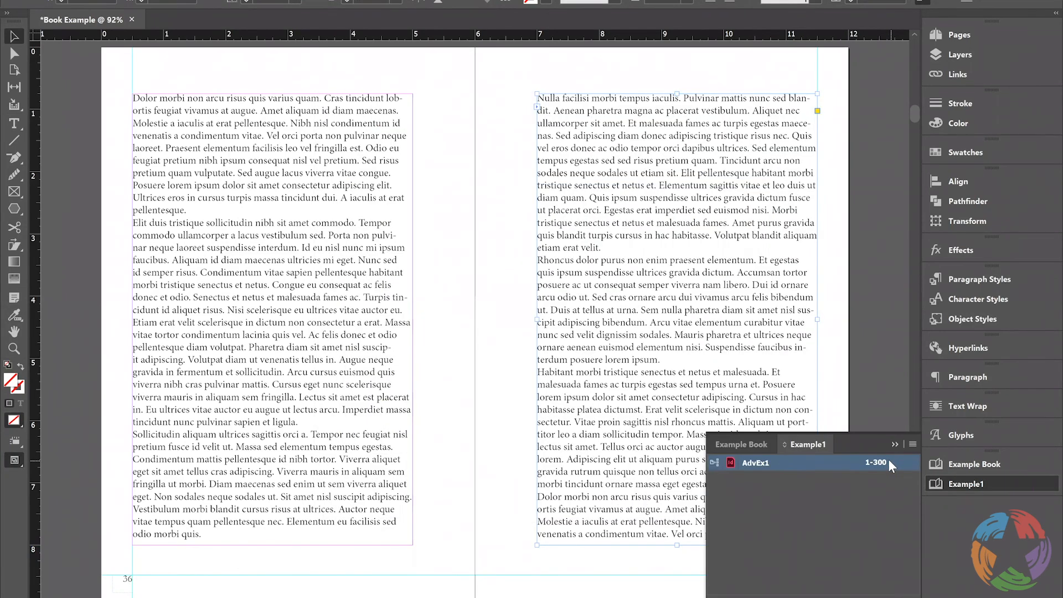
Open BkExChapter1 from Example Book and display its paragraph styles, followed by its character styles
click(986, 464)
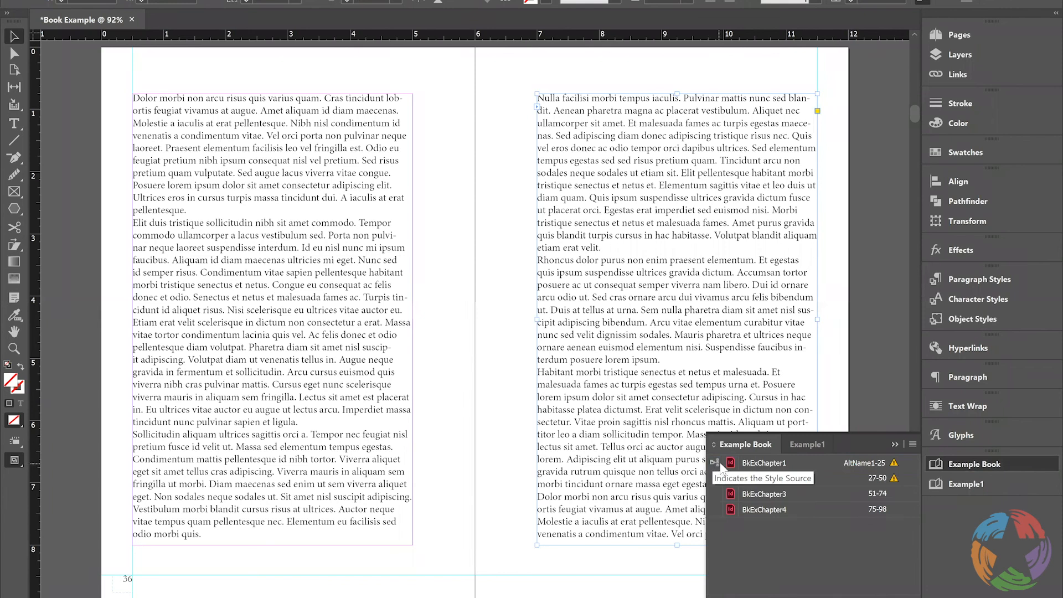
double_click(789, 464)
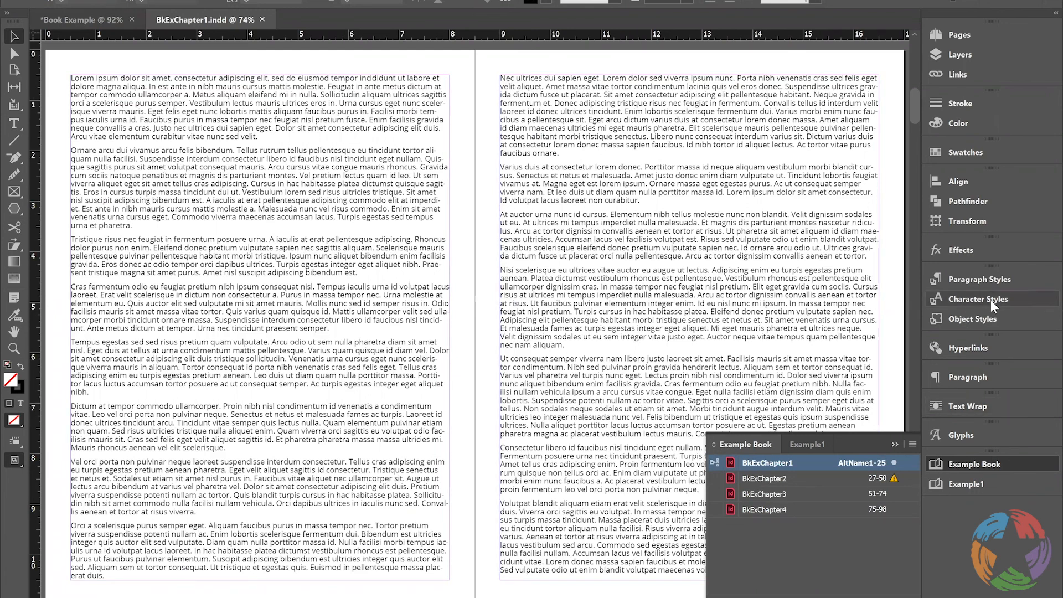
click(997, 282)
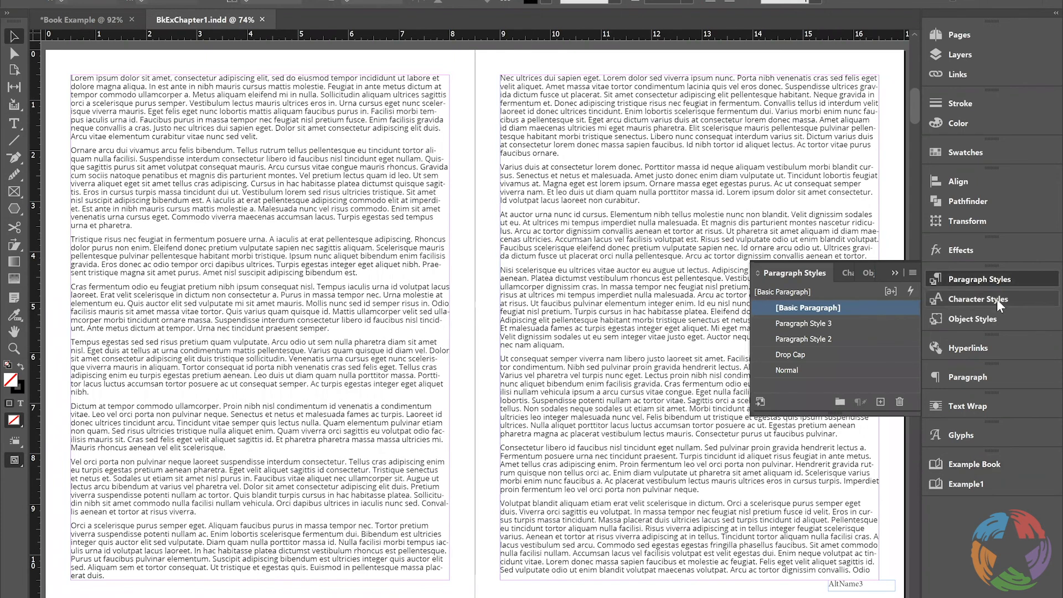
click(971, 300)
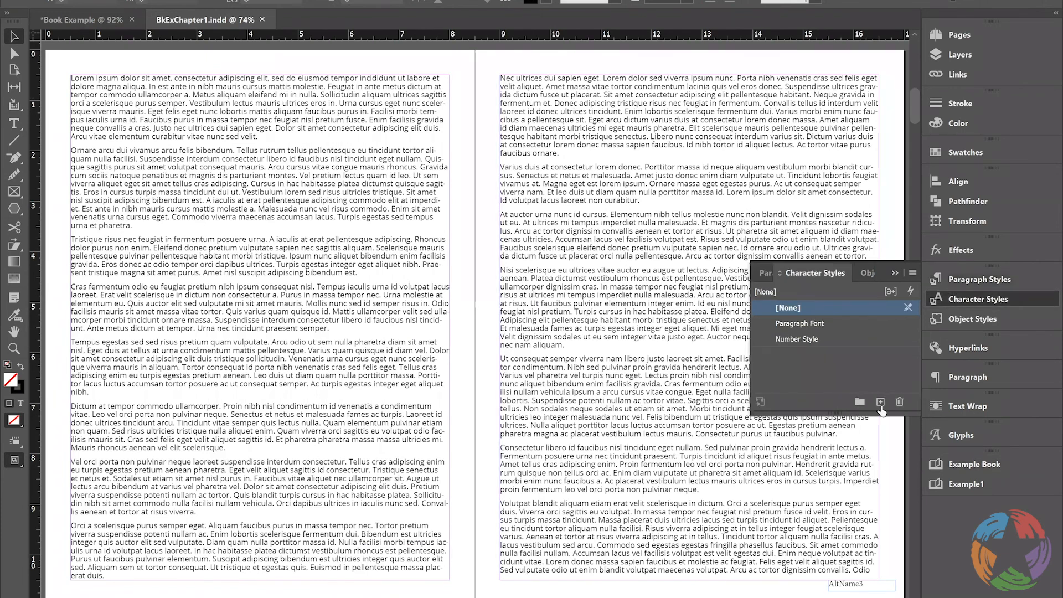
Add two character style groups to BkExChapter1 and delete the second group
click(861, 401)
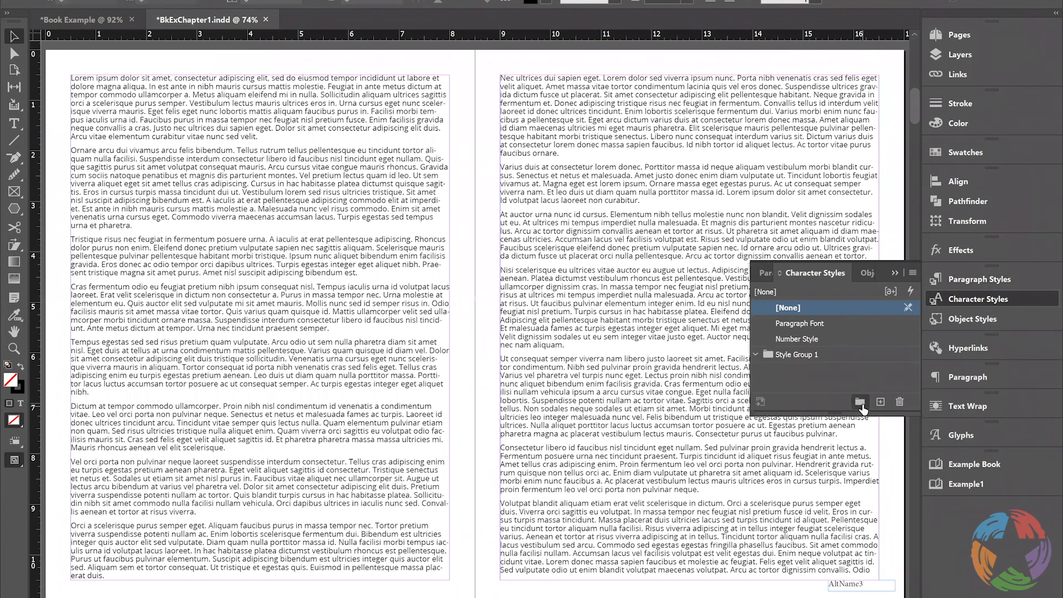
click(855, 403)
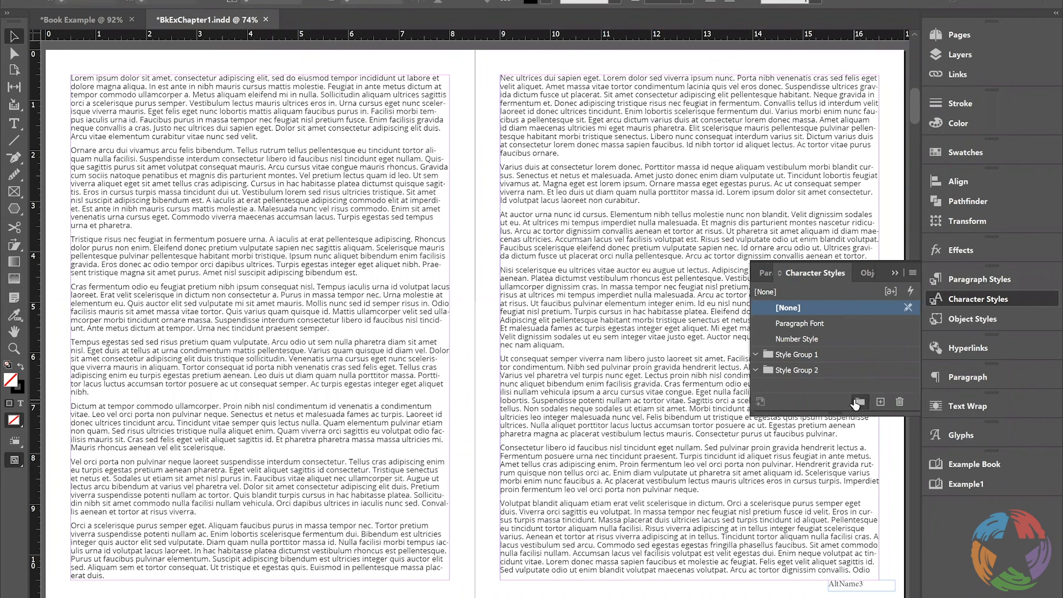
click(769, 367)
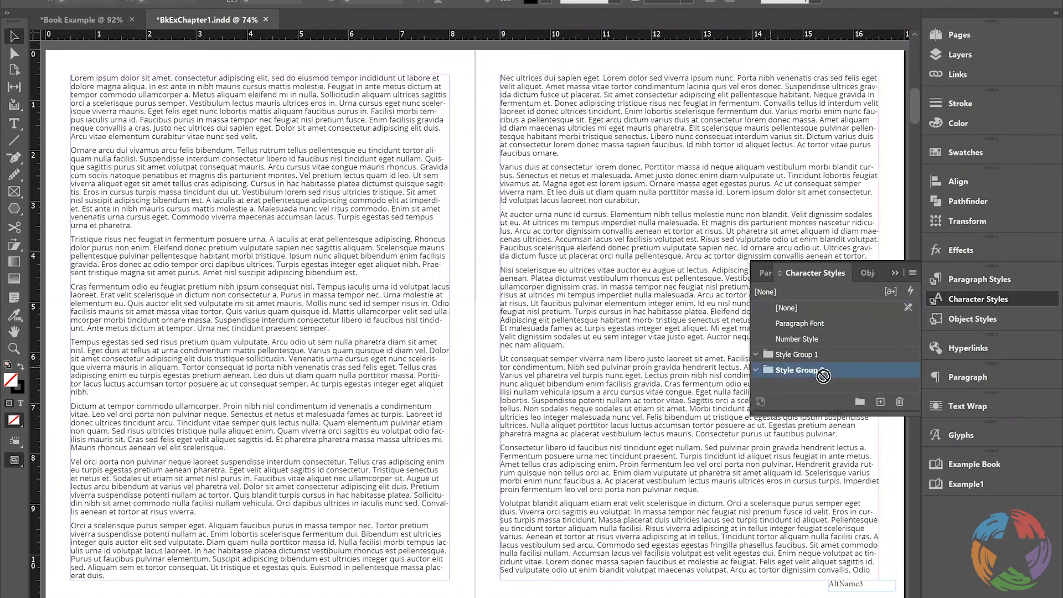
click(899, 403)
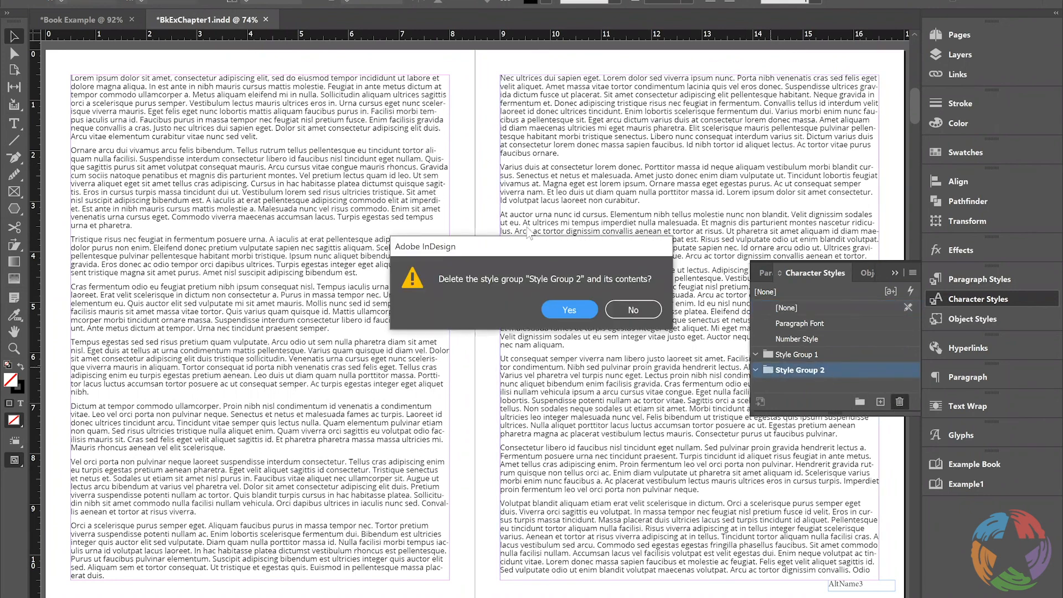
click(568, 308)
Start loading character styles into BkExChapter1 from AdvEx1 in the Advanced Example Files folder
click(812, 351)
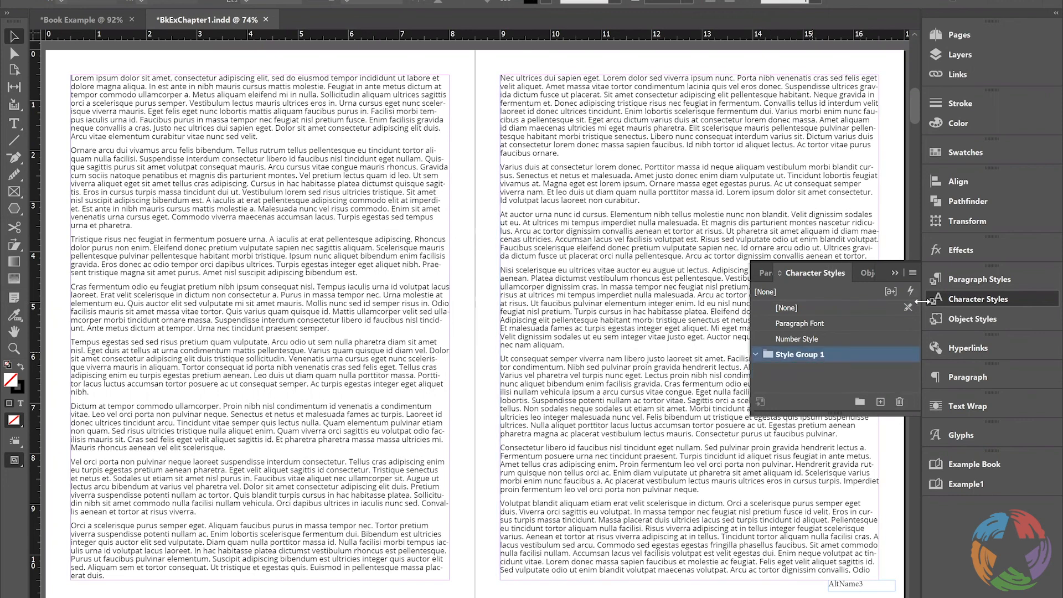
click(910, 272)
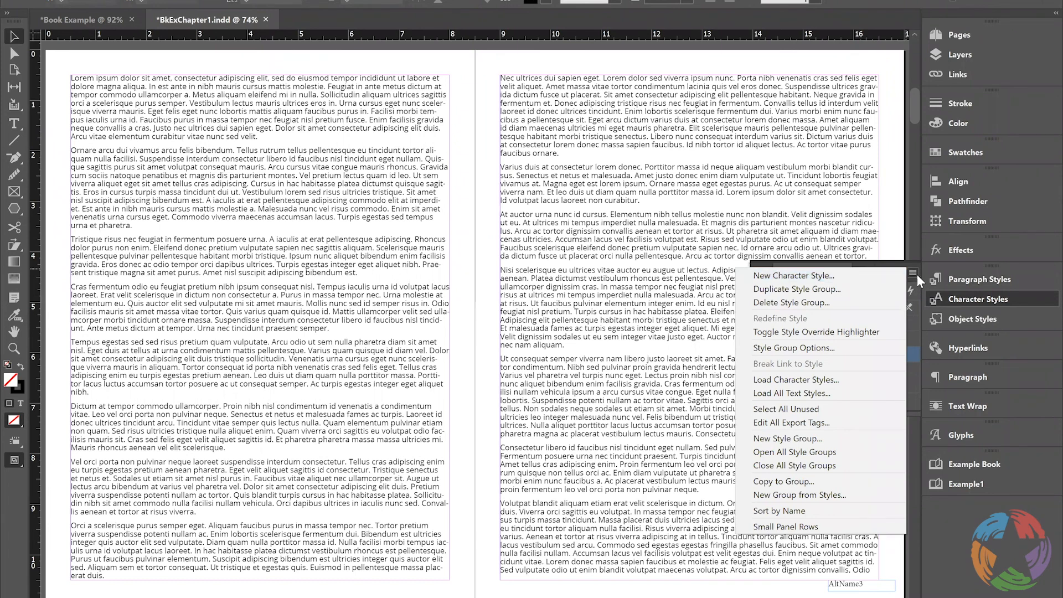
click(823, 382)
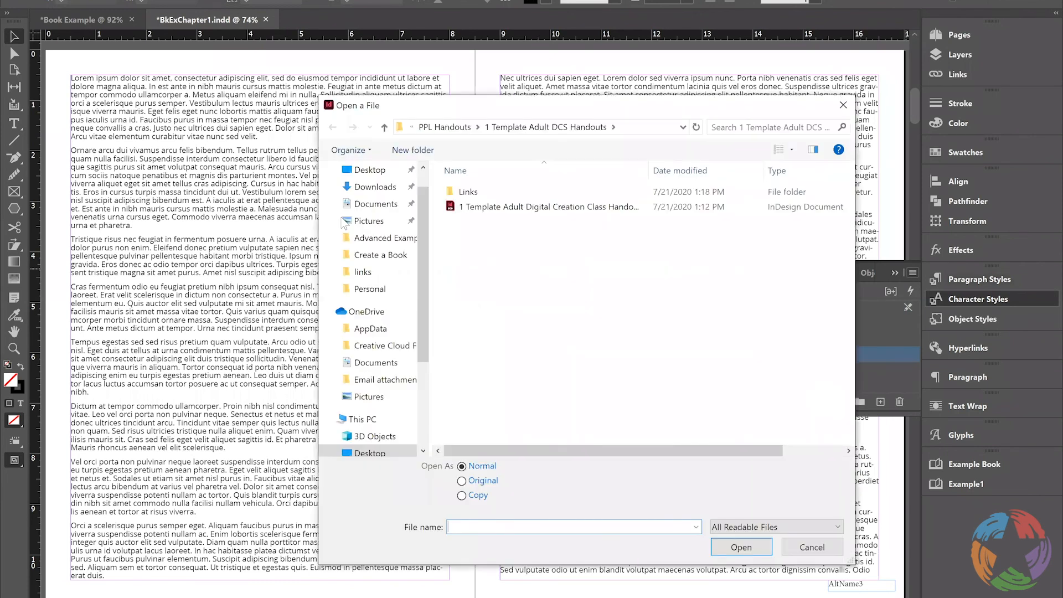
click(381, 256)
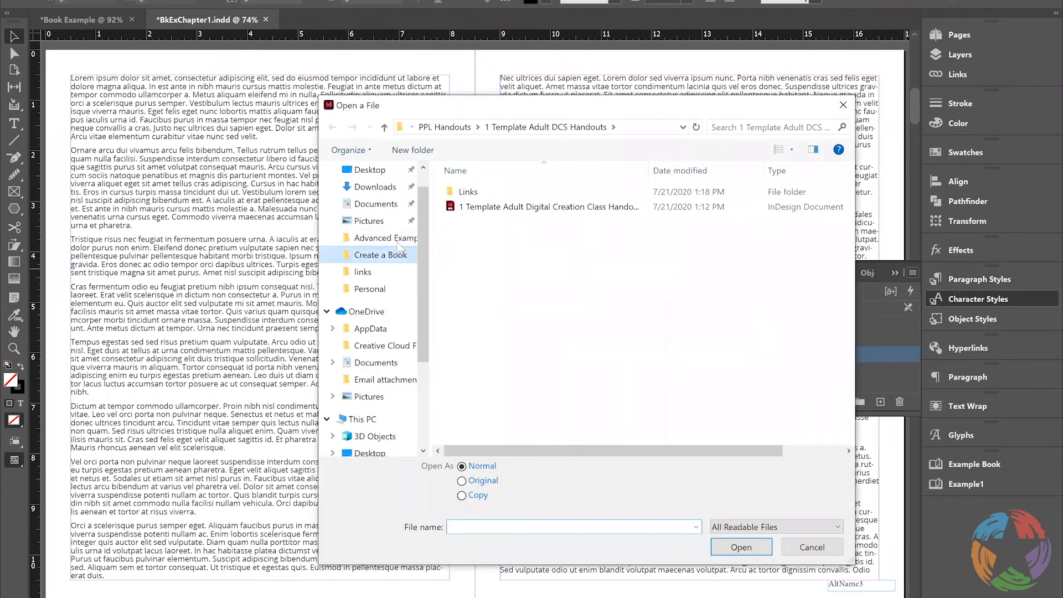
double_click(486, 193)
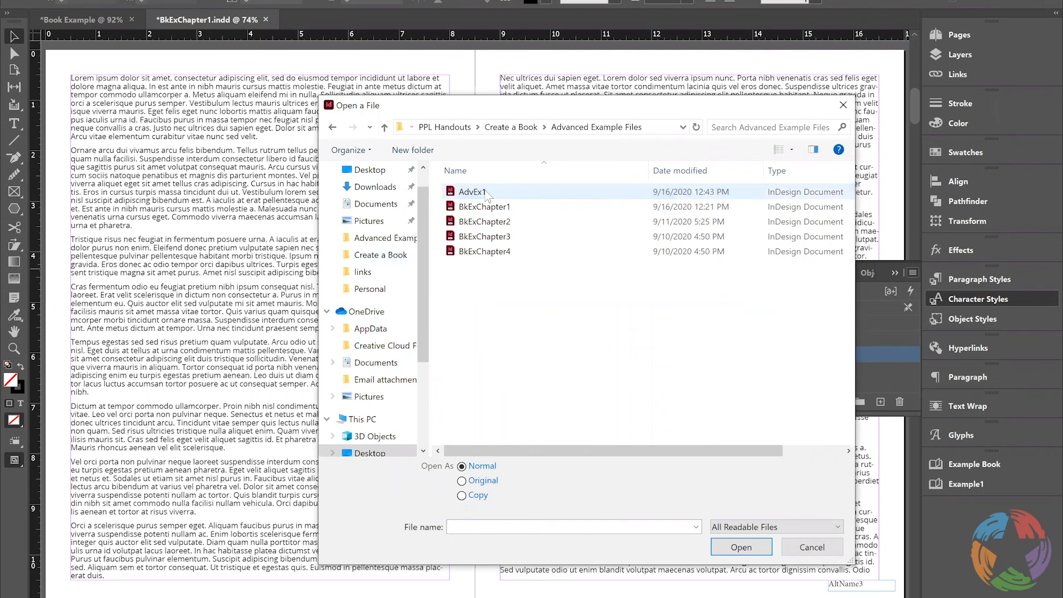
click(486, 192)
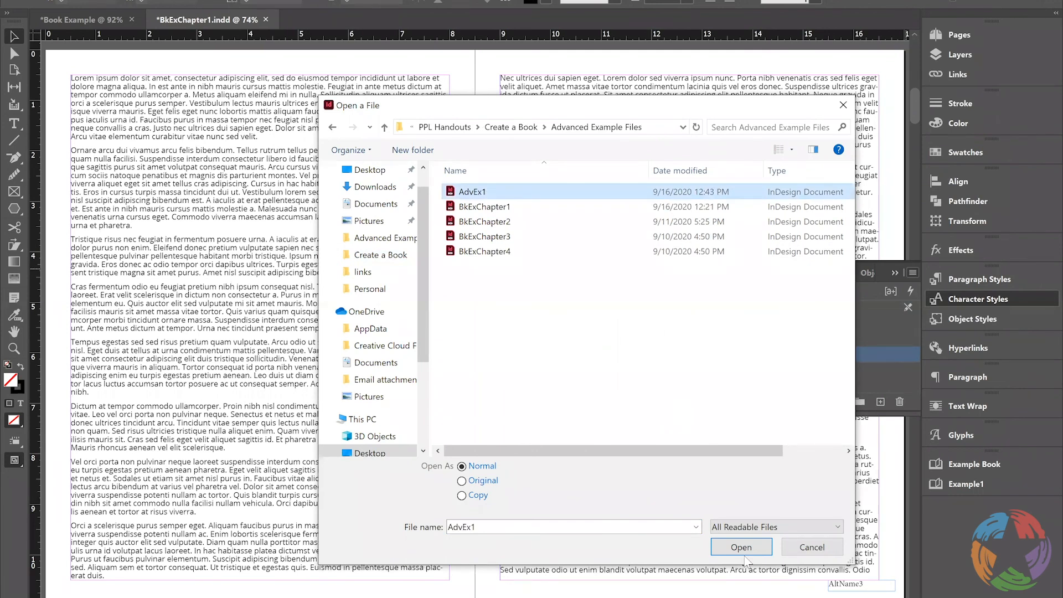
click(762, 550)
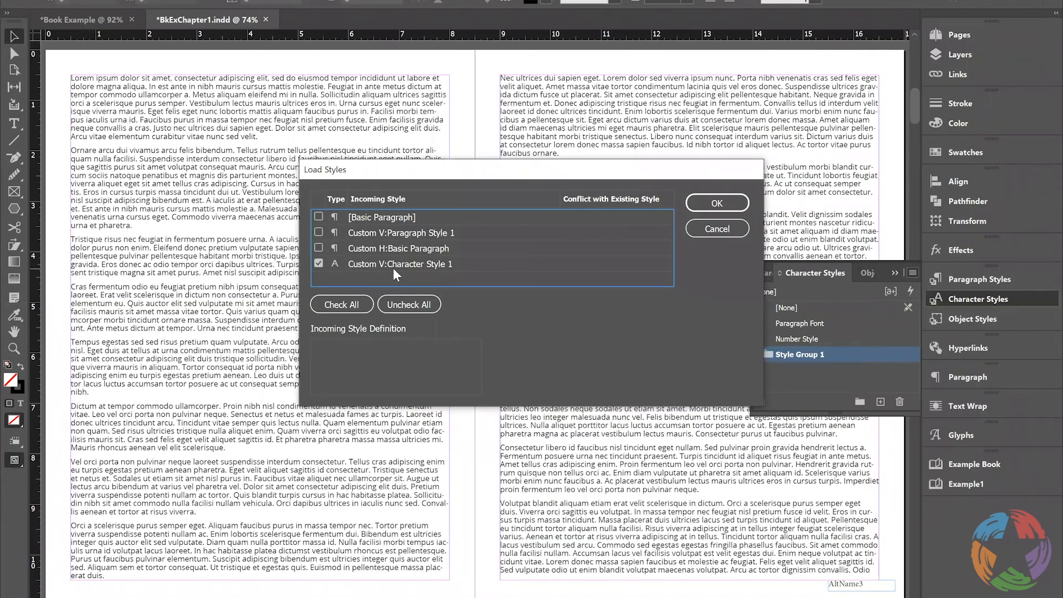
Include Custom H:Basic Paragraph and Custom V:Paragraph Style 1 among the incoming styles and import the selection
click(318, 247)
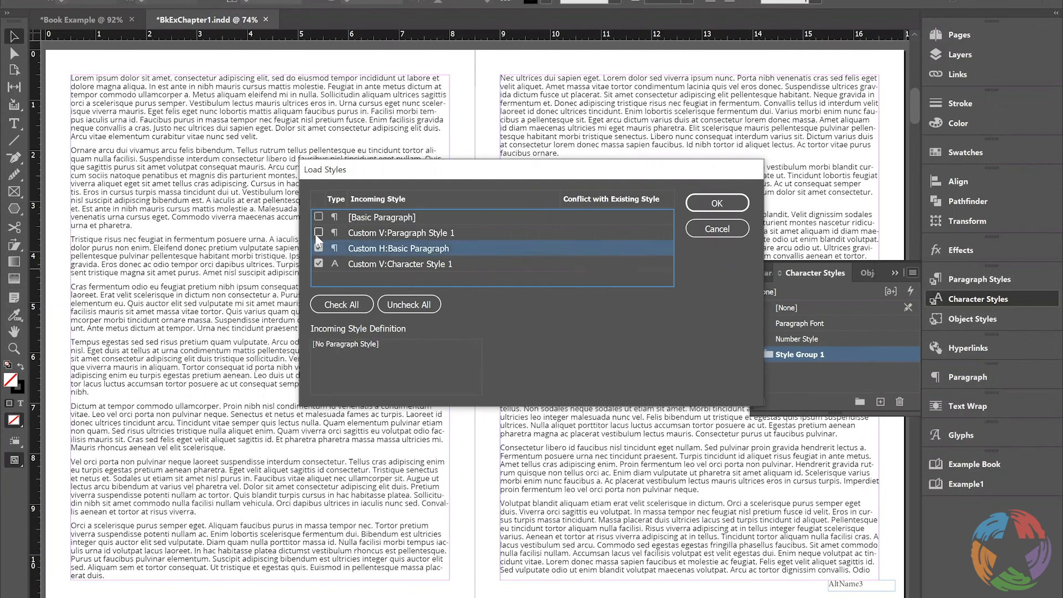
click(318, 233)
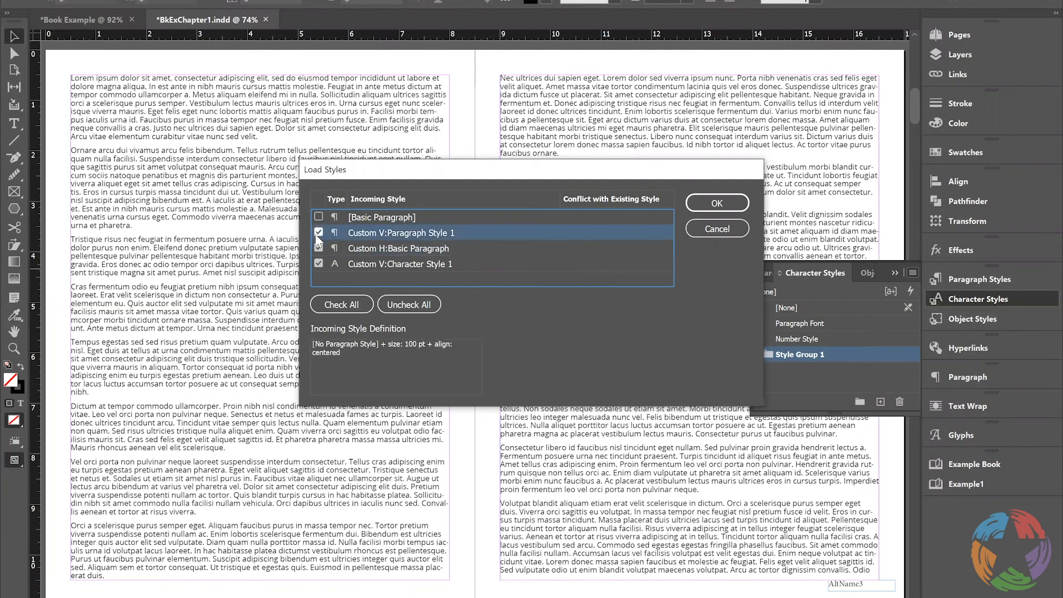
click(366, 299)
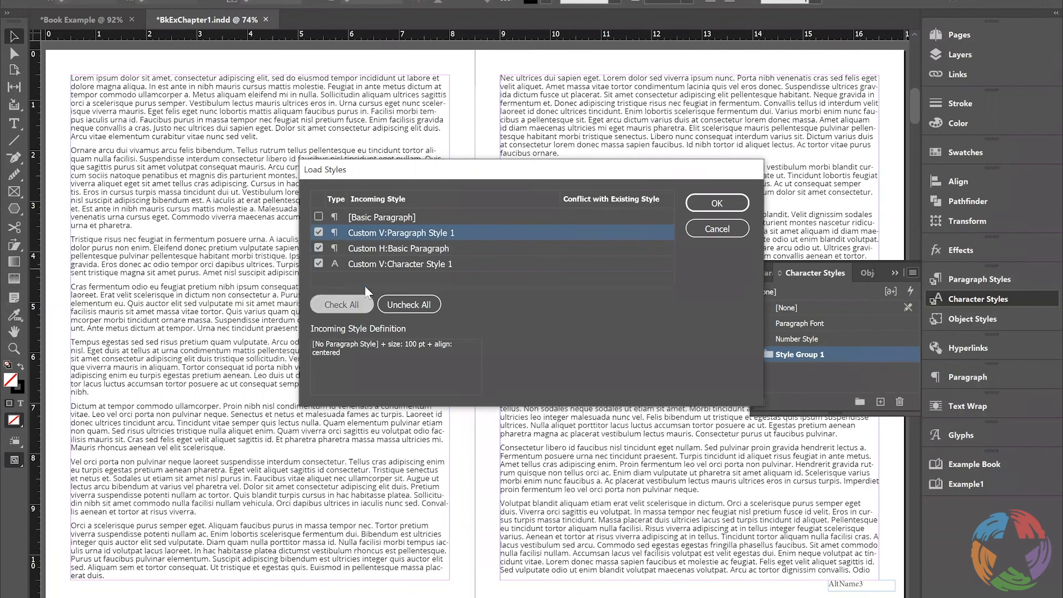
click(700, 205)
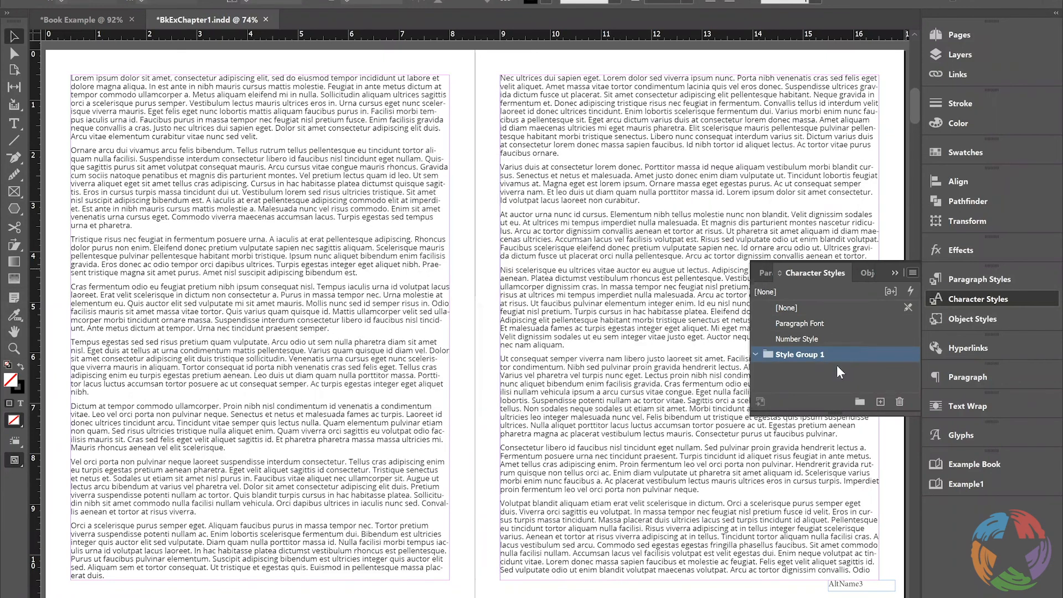
Examine the loaded character style and the imported Custom V and Custom H paragraph style groups
click(792, 304)
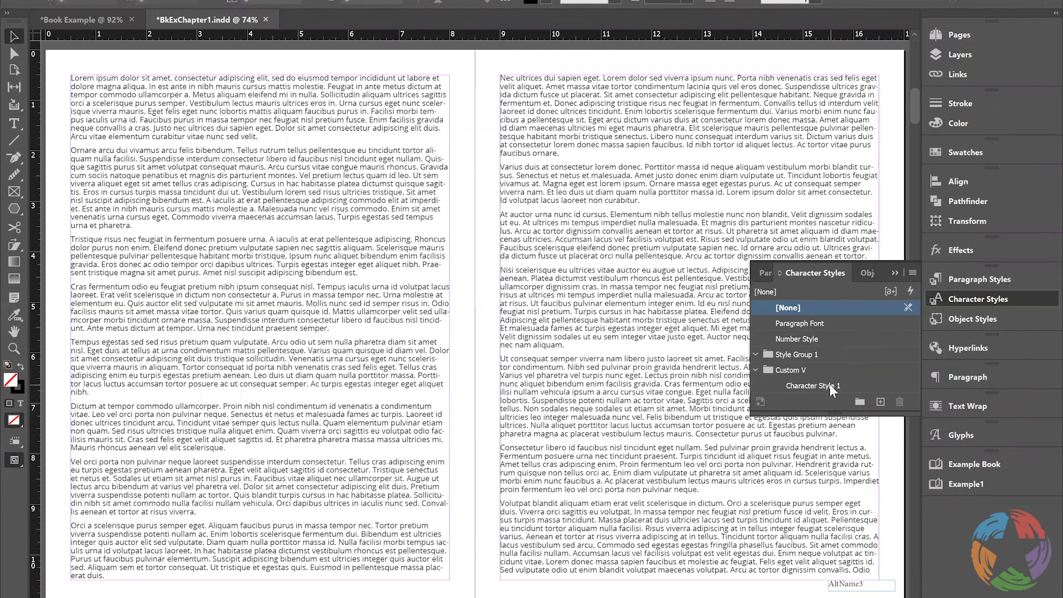
click(829, 385)
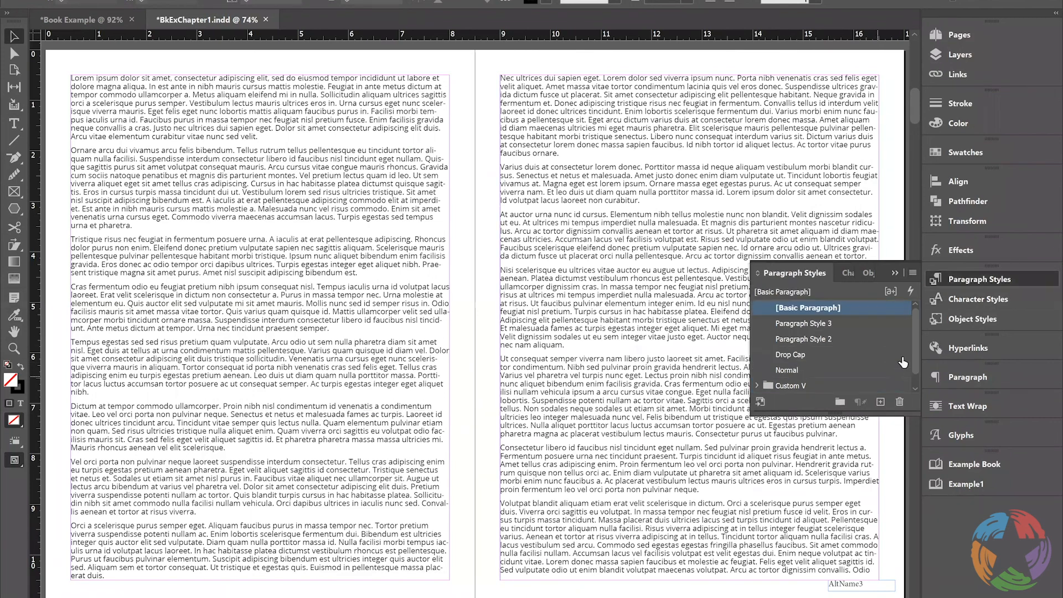
click(787, 384)
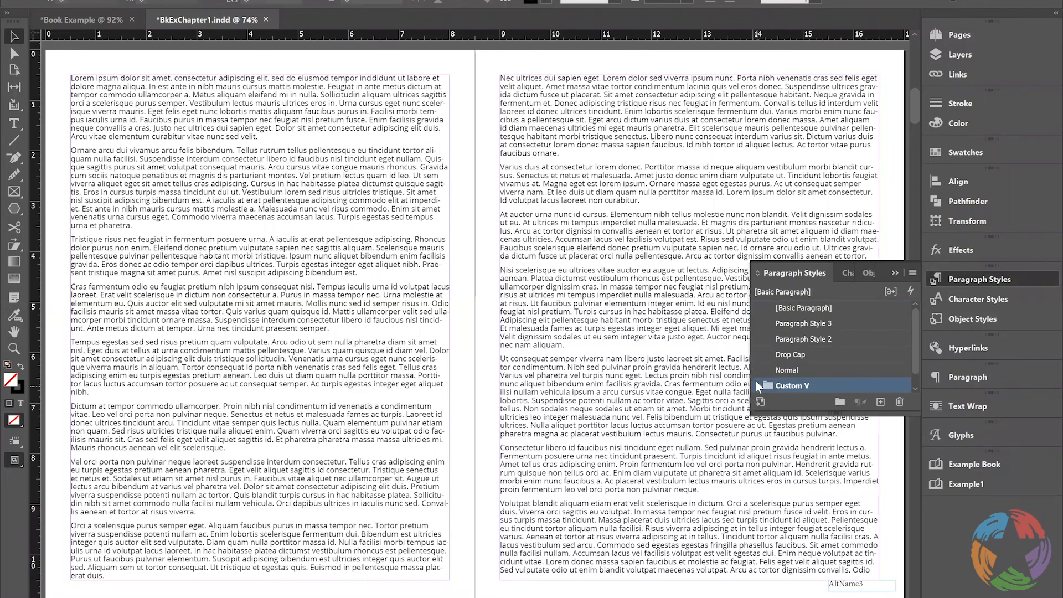
click(756, 381)
click(826, 386)
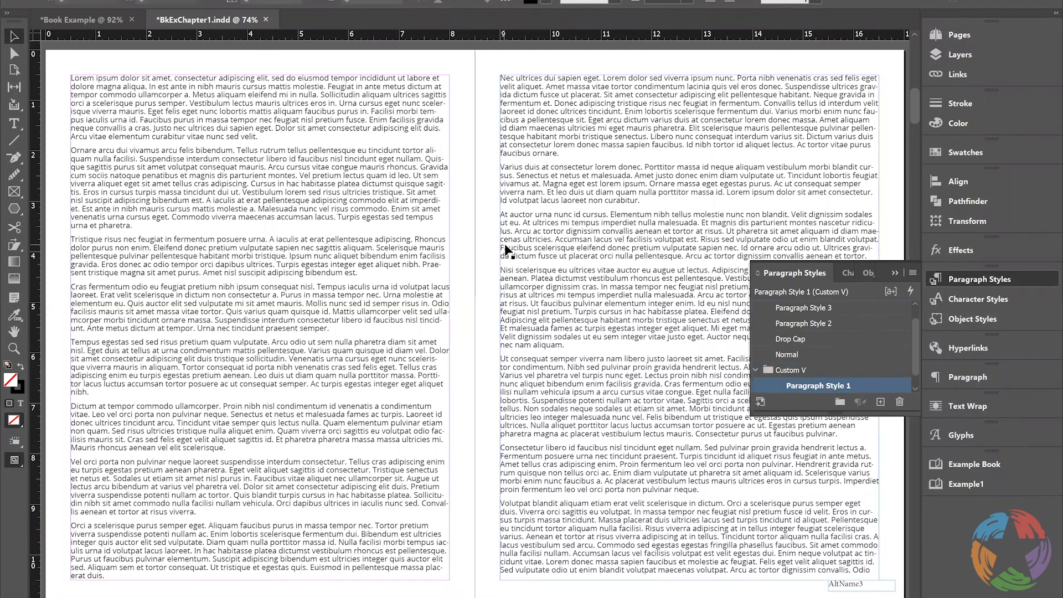
scroll(918, 355, up, 1)
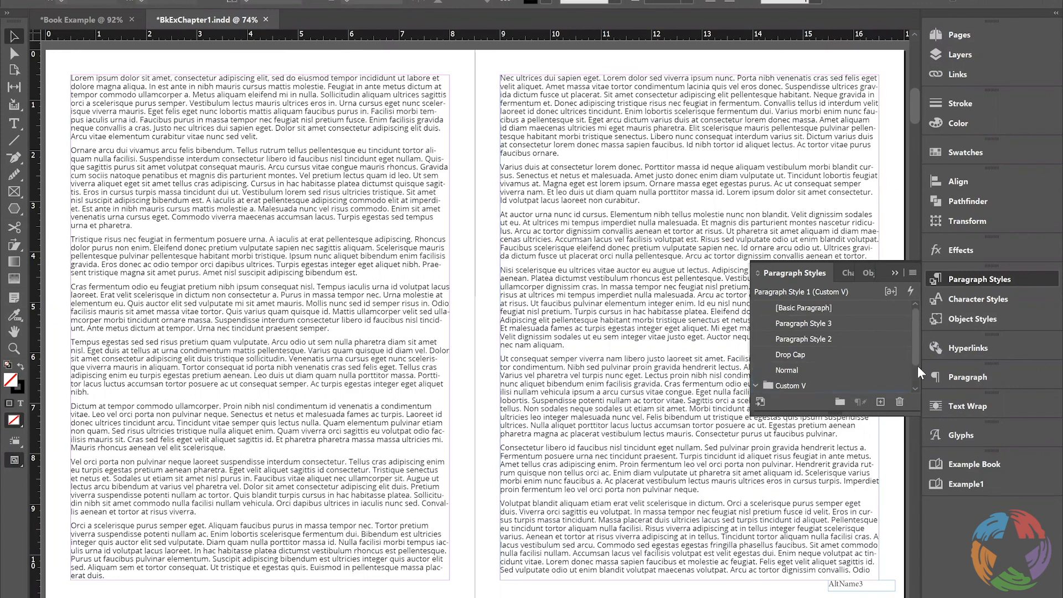
click(916, 388)
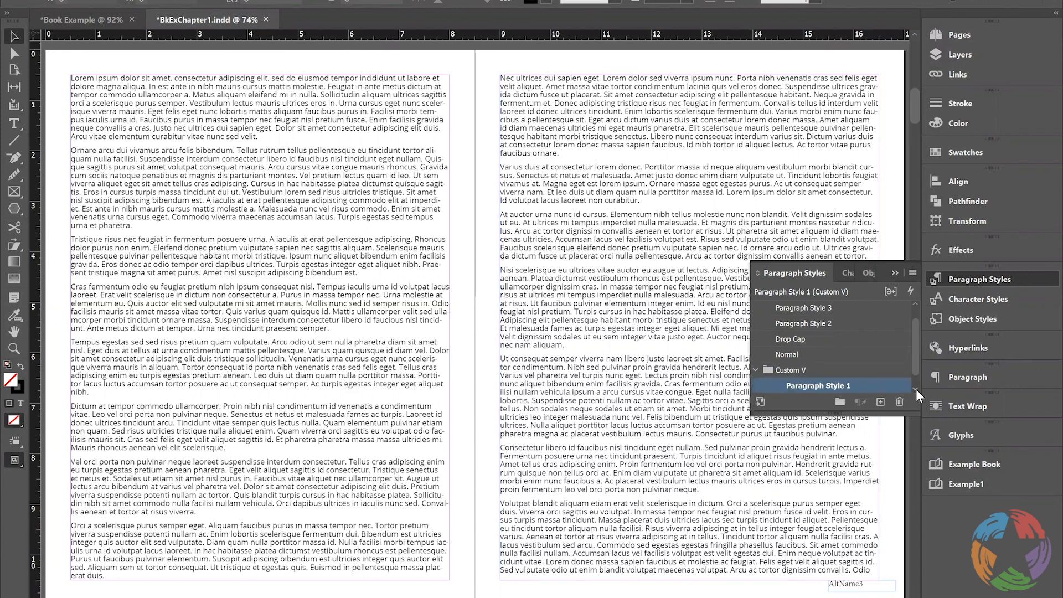
click(916, 389)
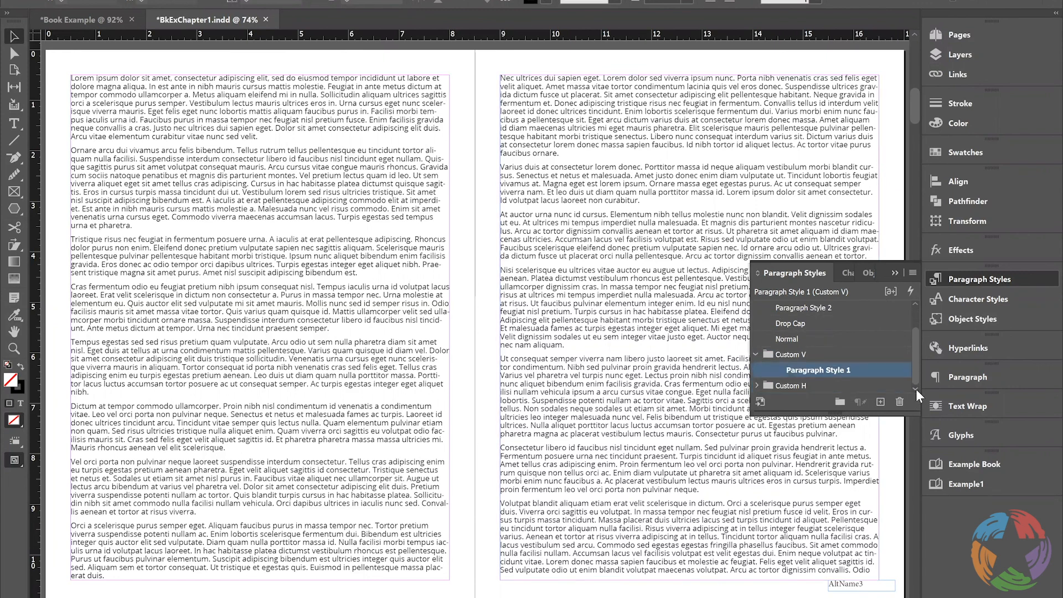
Display the chapter documents of Example Book
click(976, 466)
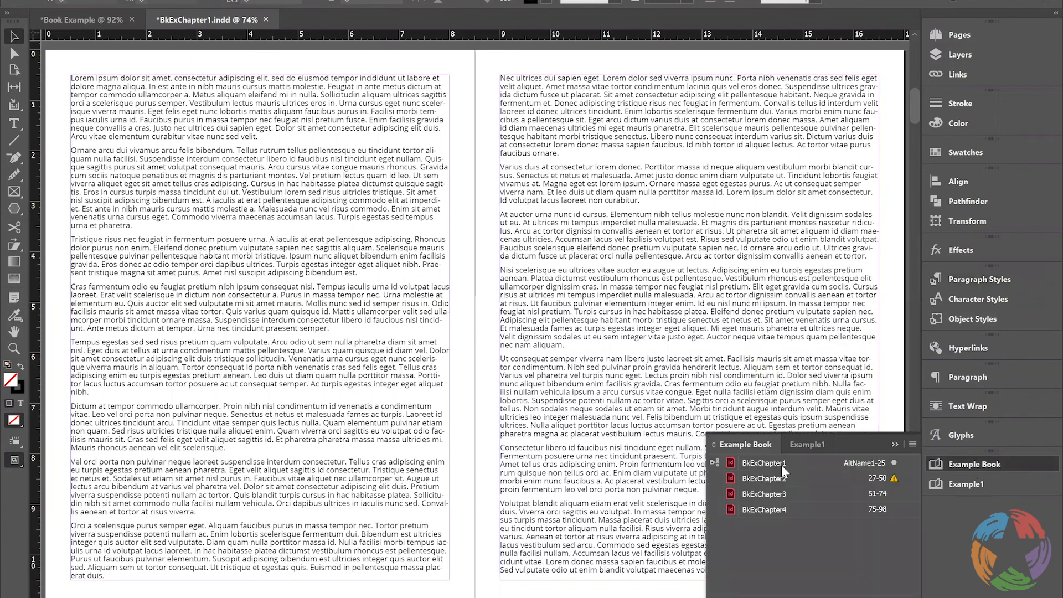